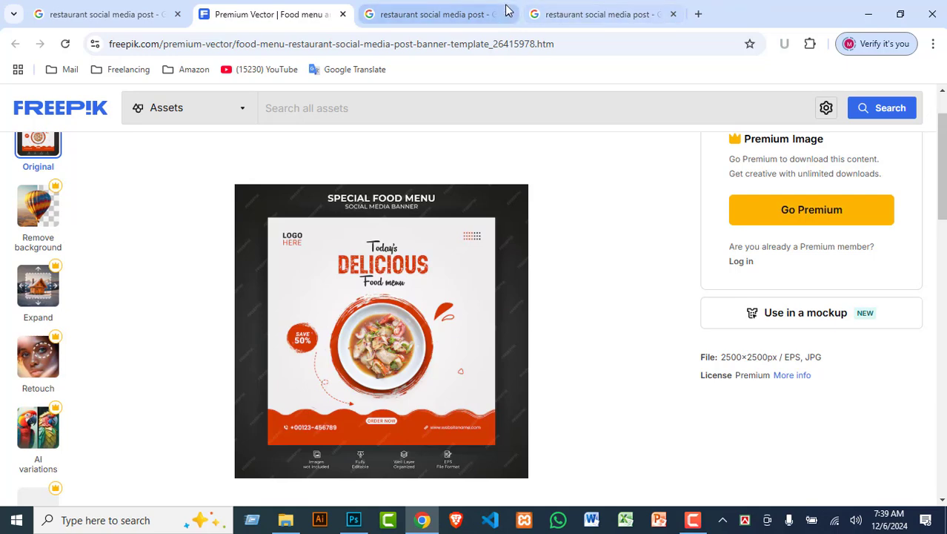
# Step: Copy the template preview image from the Google image result tab
pyautogui.click(593, 13)
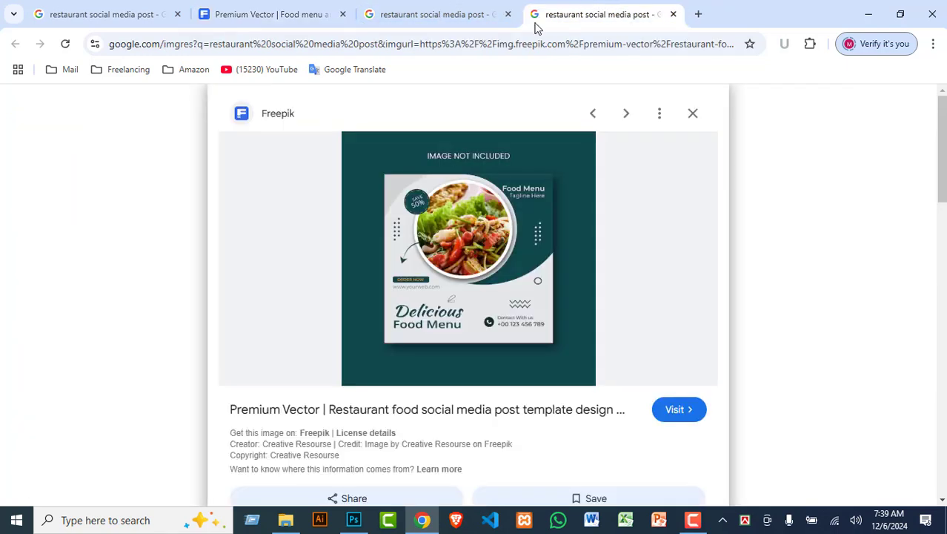
pyautogui.rightClick(501, 220)
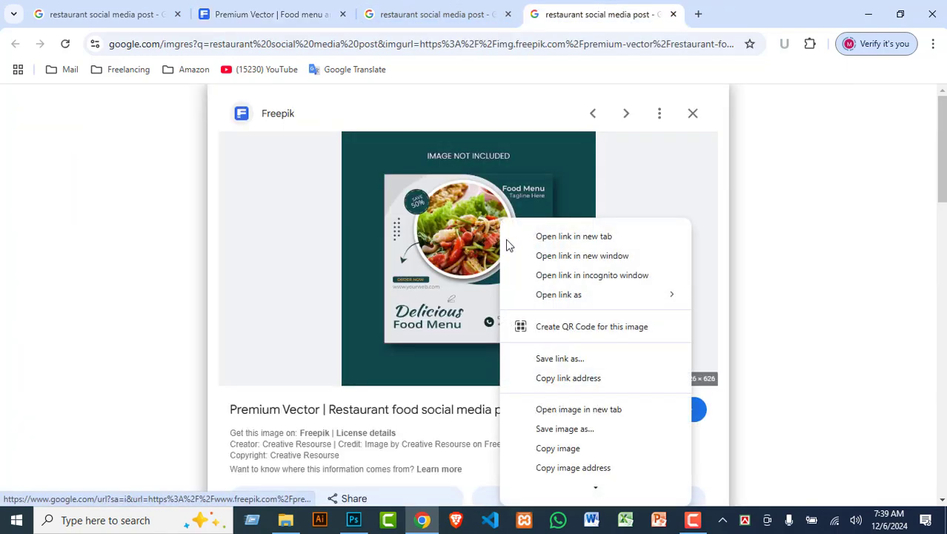
pyautogui.click(561, 449)
# Step: Close the extra result tabs and enter 'restaurant board' in a new tab
pyautogui.middleClick(621, 6)
pyautogui.middleClick(449, 8)
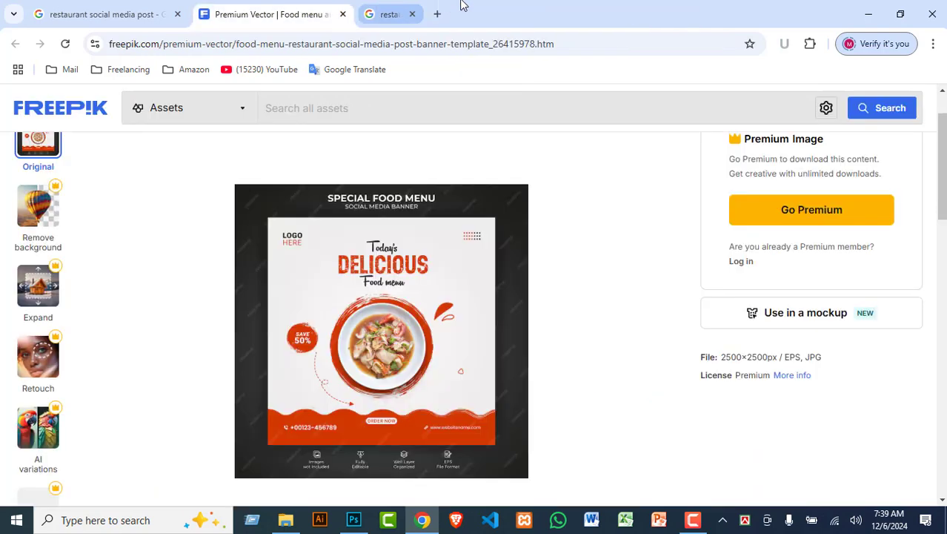
pyautogui.click(367, 14)
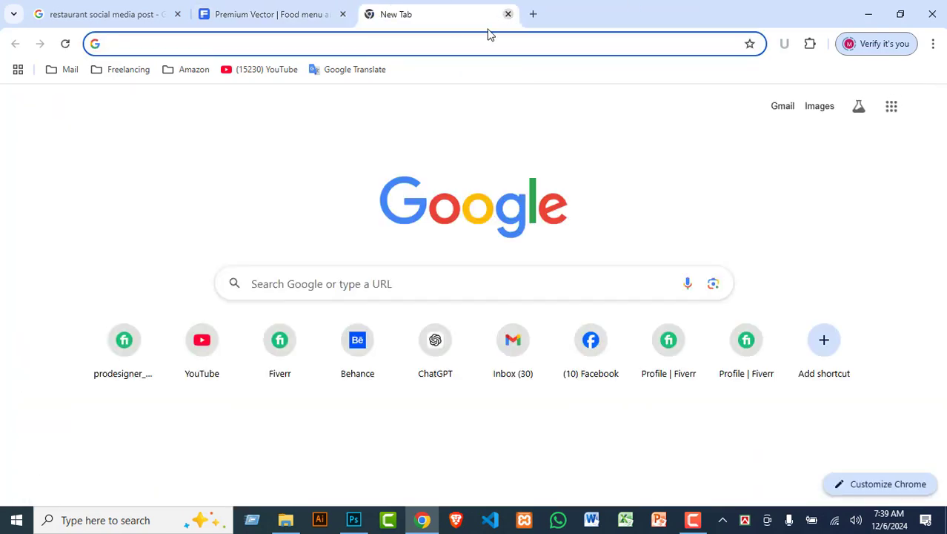
pyautogui.middleClick(261, 13)
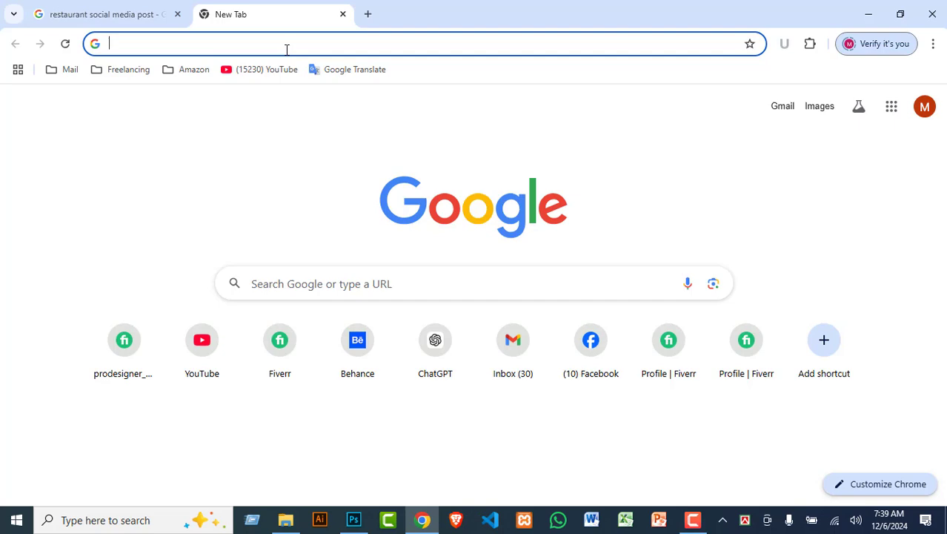
pyautogui.write('restau')
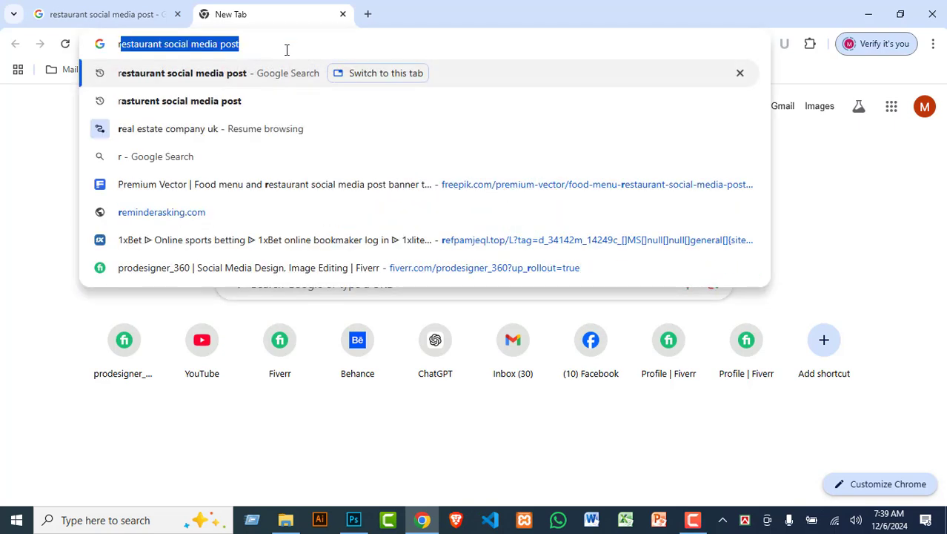
pyautogui.write('r')
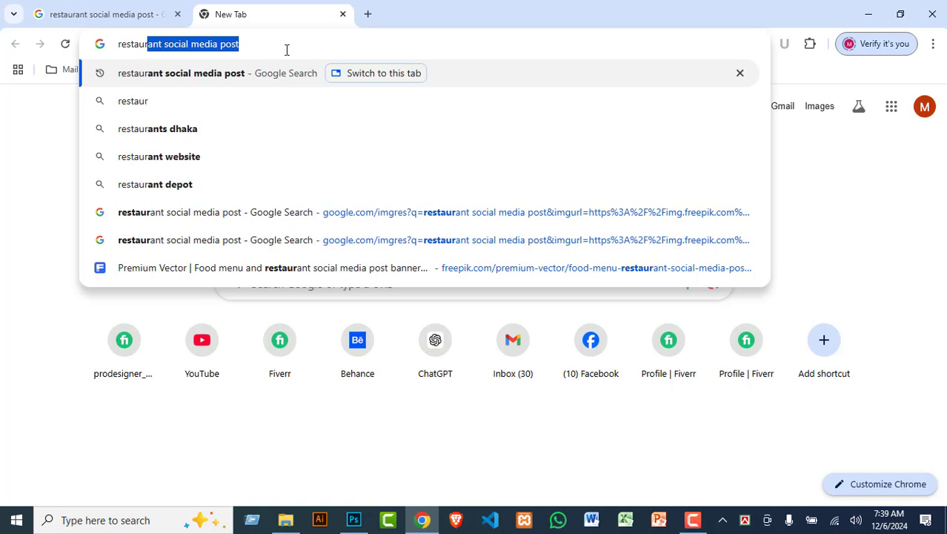
pyautogui.write('ant ')
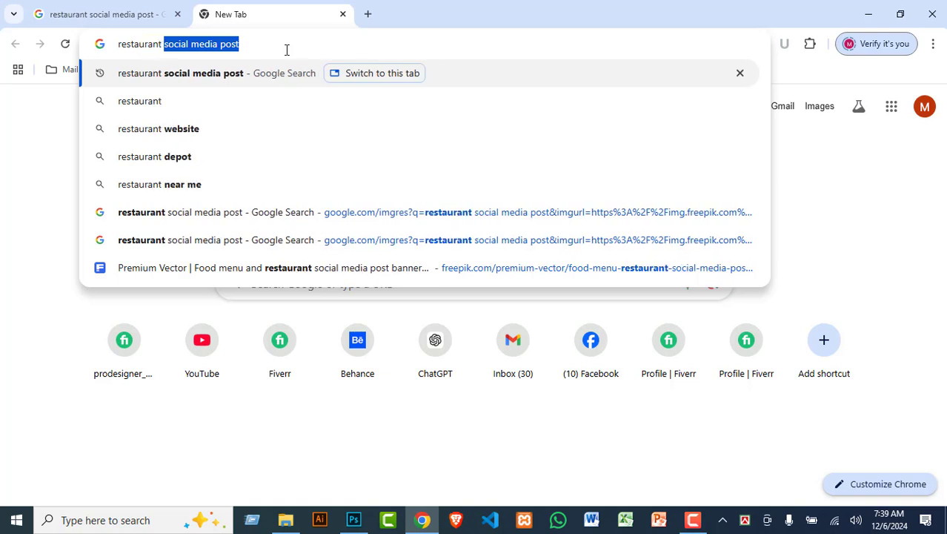
pyautogui.write('board')
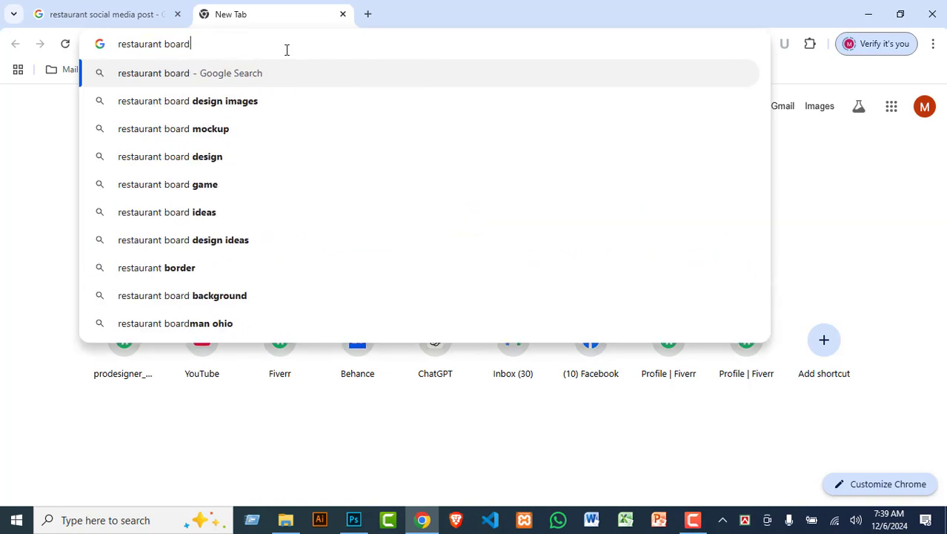
# Step: Search 'restaurant board', dismiss the location prompt, and browse its image results
pyautogui.press('Return')
pyautogui.scroll(-6, 569, 300)
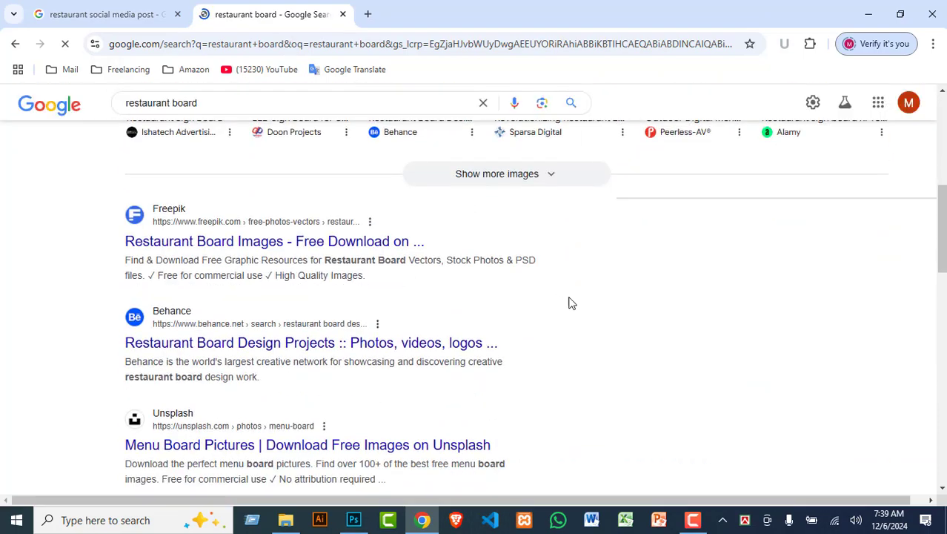
pyautogui.scroll(6, 630, 302)
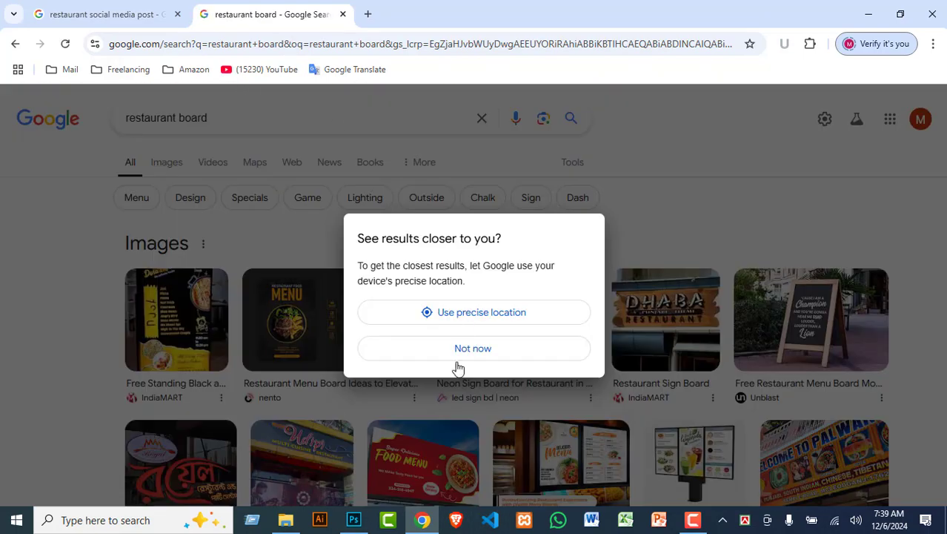
pyautogui.click(468, 358)
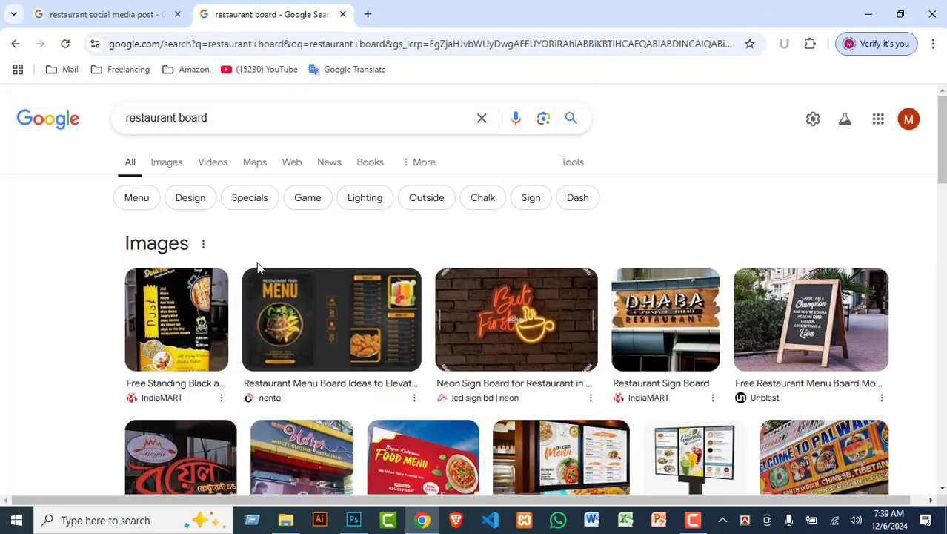
pyautogui.click(169, 163)
pyautogui.scroll(-5, 719, 271)
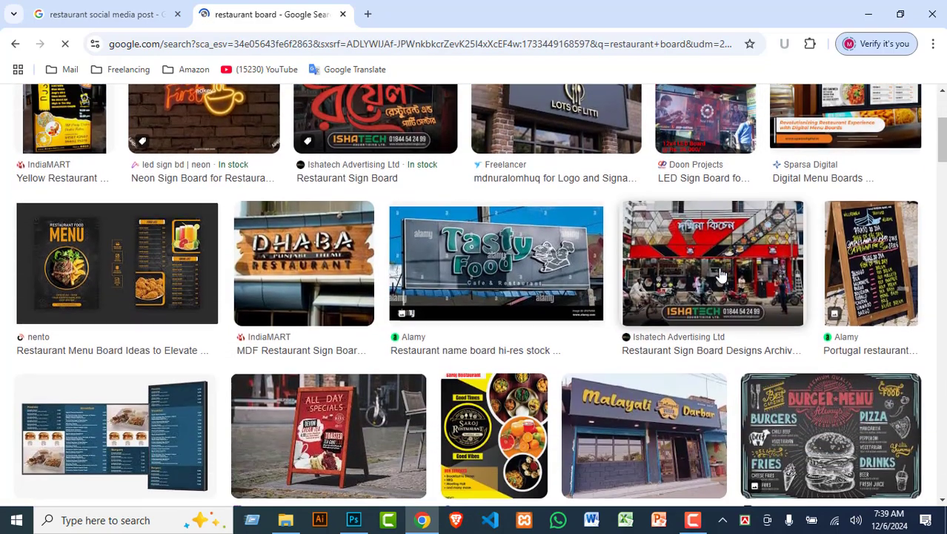
pyautogui.scroll(-4, 719, 274)
pyautogui.scroll(2, 719, 274)
pyautogui.scroll(-3, 719, 274)
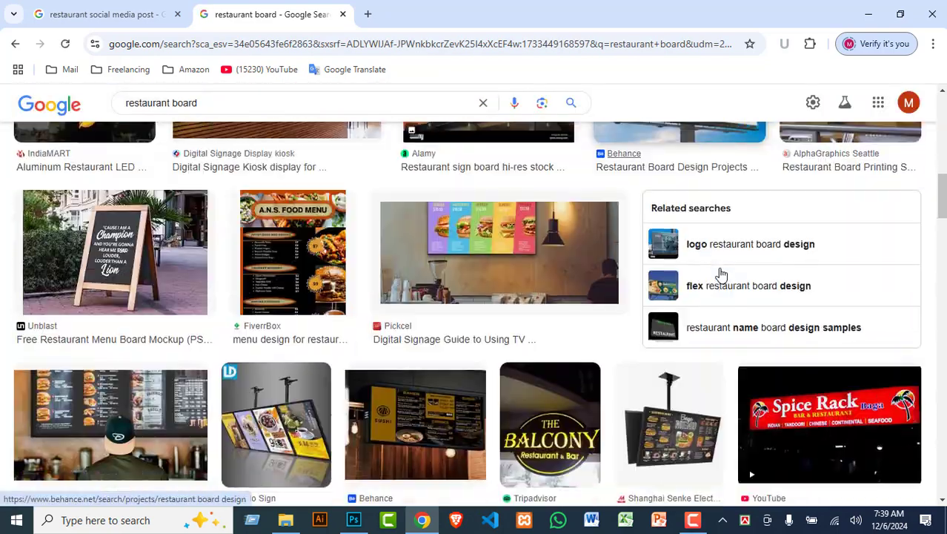
pyautogui.scroll(-8, 721, 274)
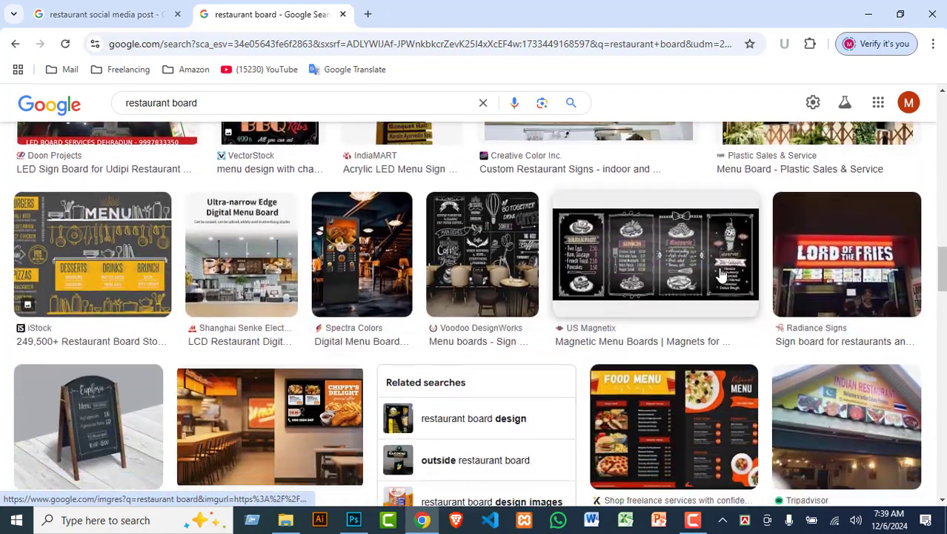
pyautogui.scroll(-2, 721, 275)
# Step: Return to the restaurant social media post results and compare with the Photoshop design
pyautogui.click(112, 14)
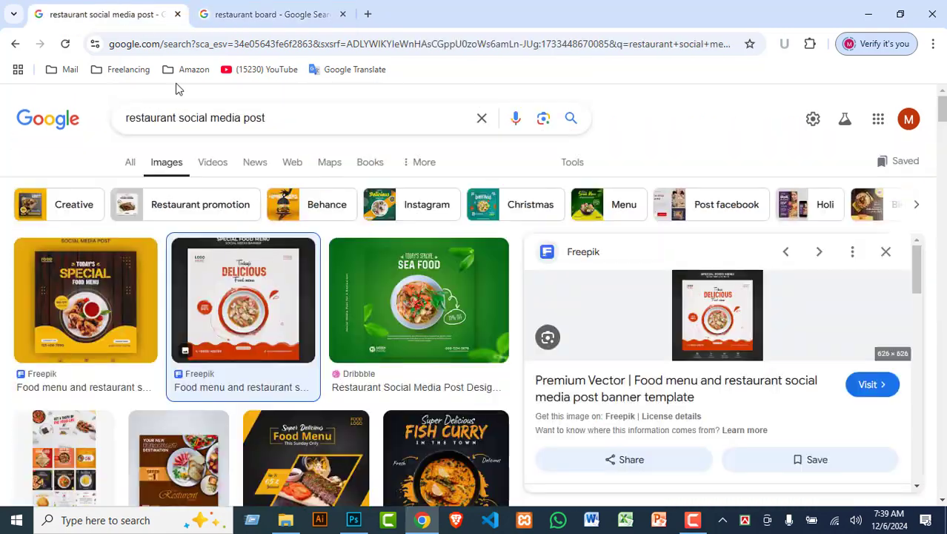
pyautogui.click(354, 519)
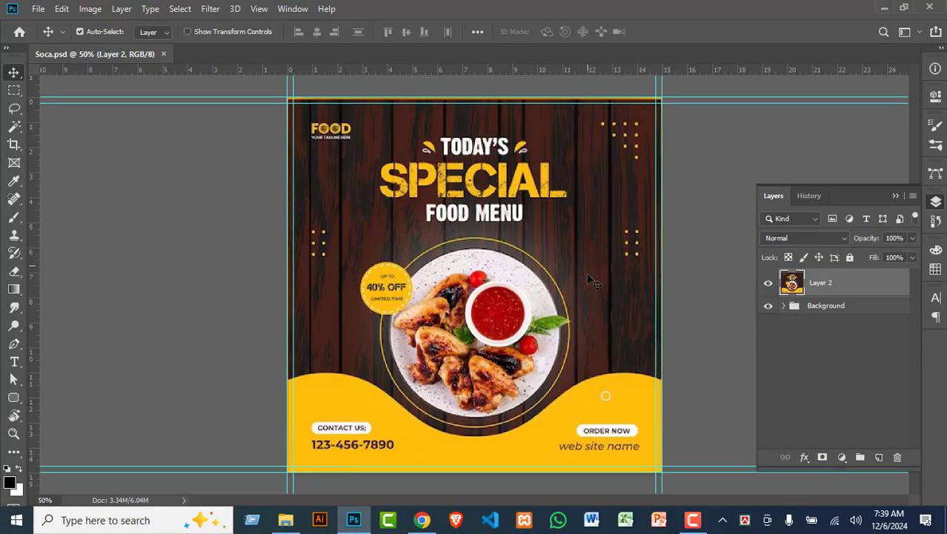
pyautogui.click(422, 520)
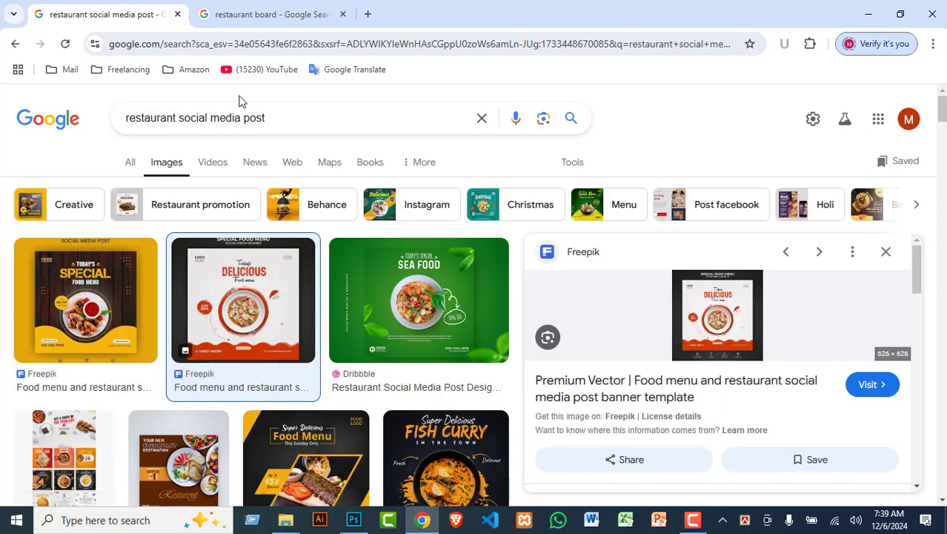
# Step: Replace the query with a 'wood background' image search
pyautogui.click(232, 118)
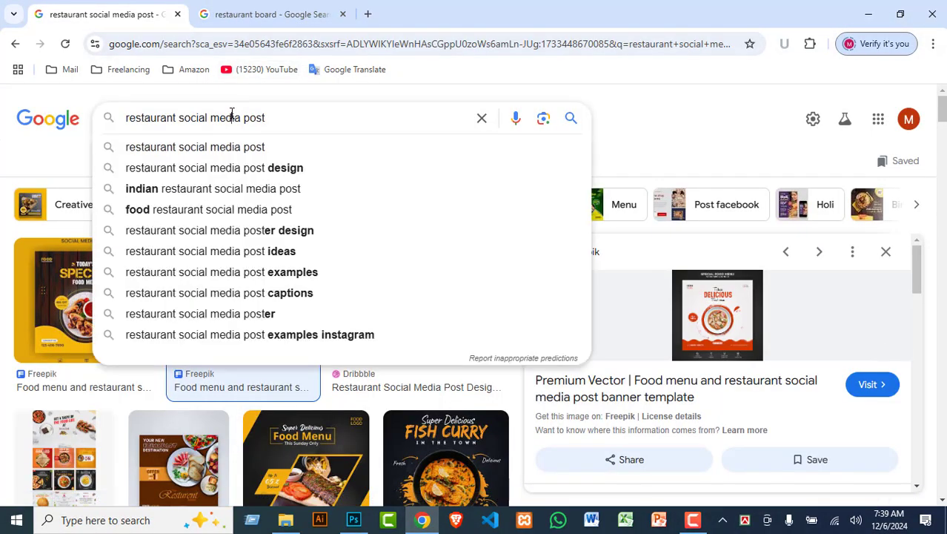
pyautogui.hotkey('ctrl', 'a')
pyautogui.write('wood ')
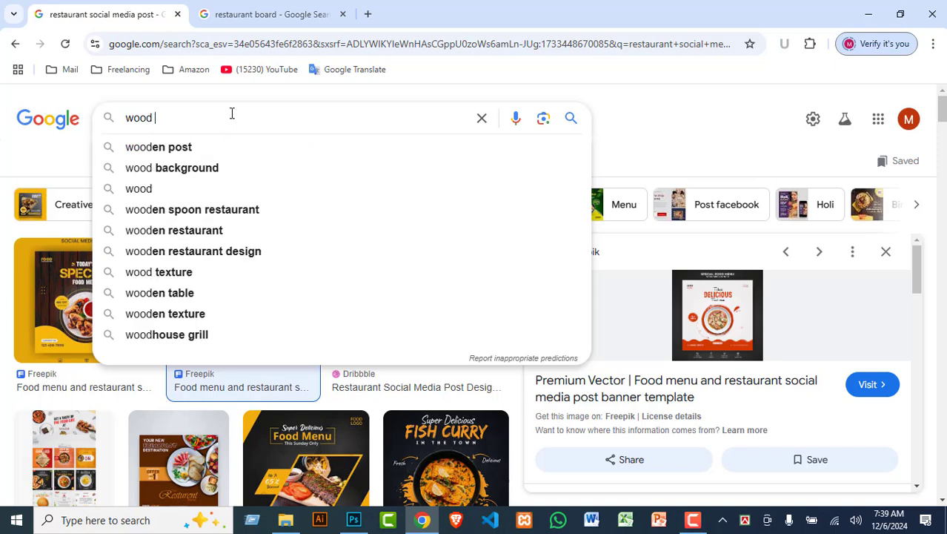
pyautogui.write('b')
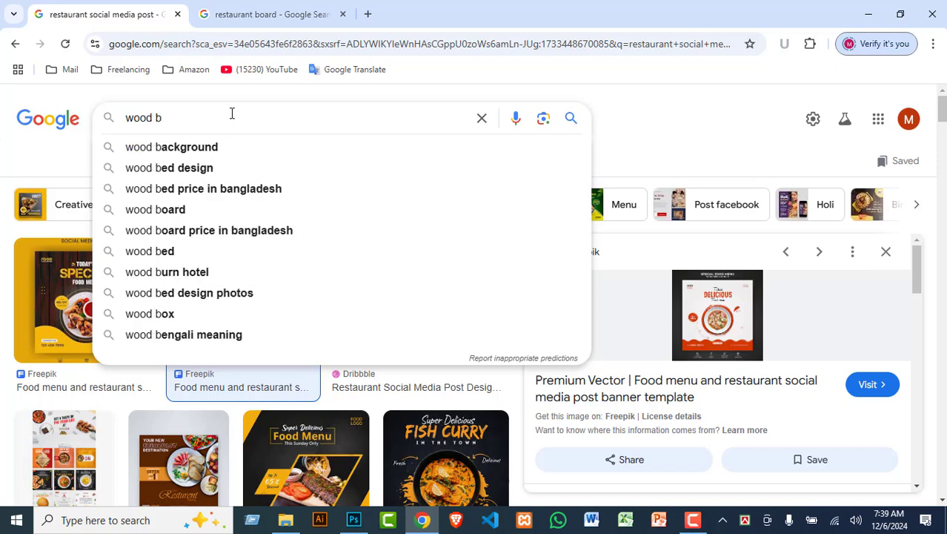
pyautogui.press('Down')
pyautogui.press('Return')
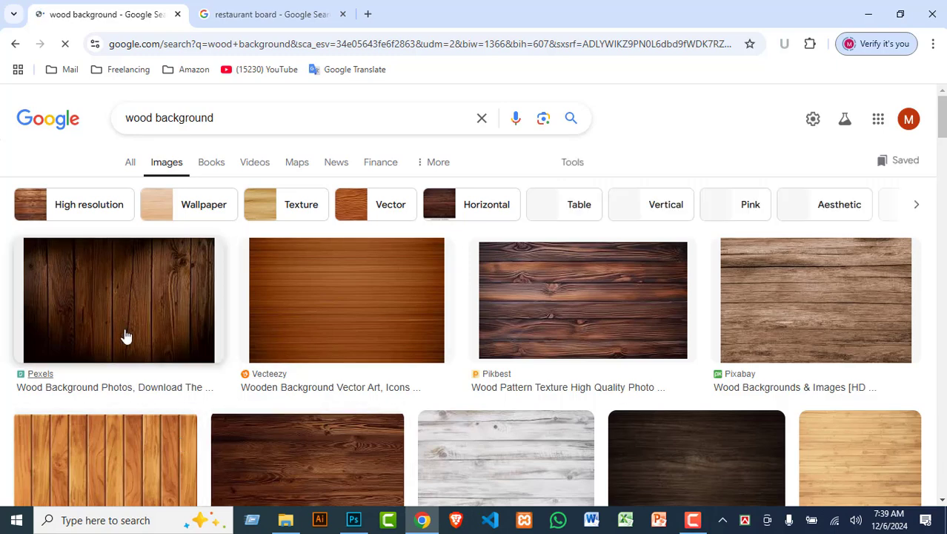
# Step: Download the Pexels dark wooden planks photo and show it in its folder
pyautogui.click(158, 279)
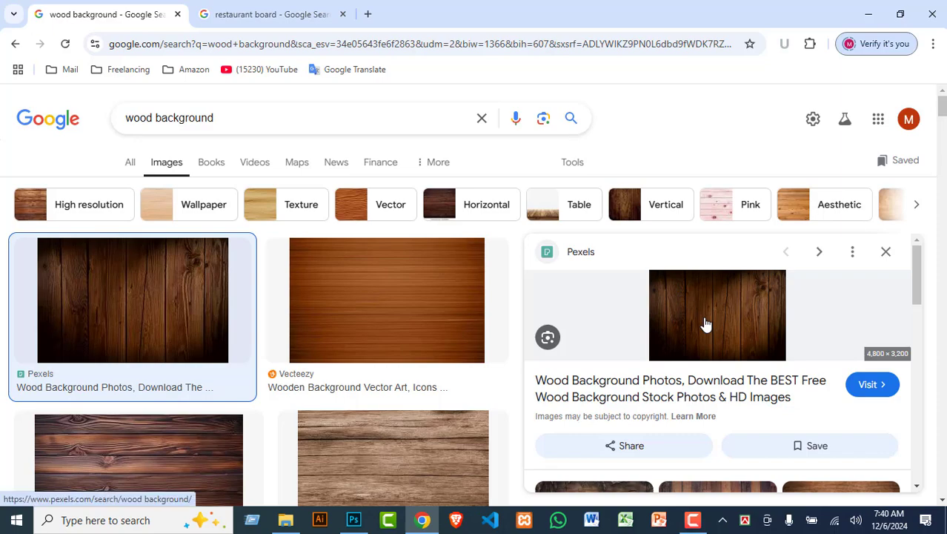
pyautogui.click(766, 317)
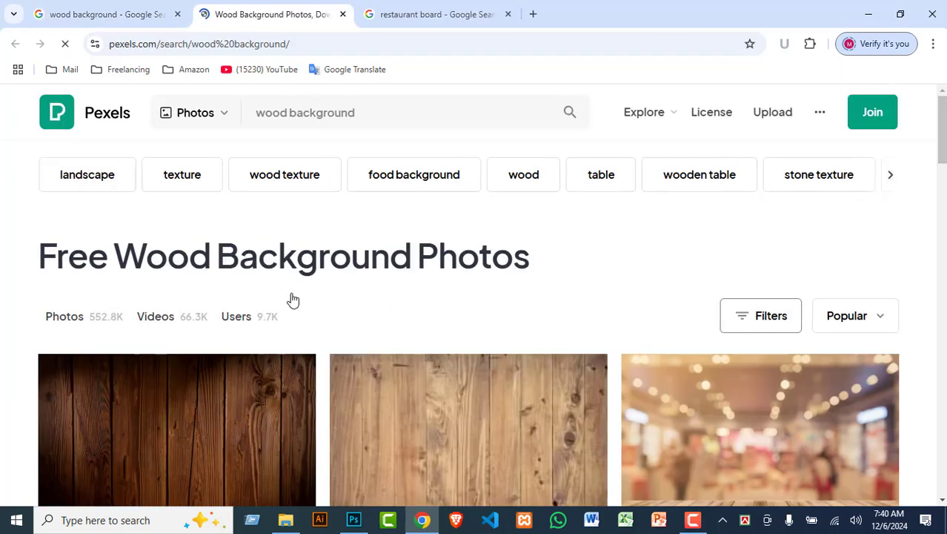
pyautogui.scroll(-2, 120, 362)
pyautogui.scroll(1, 228, 331)
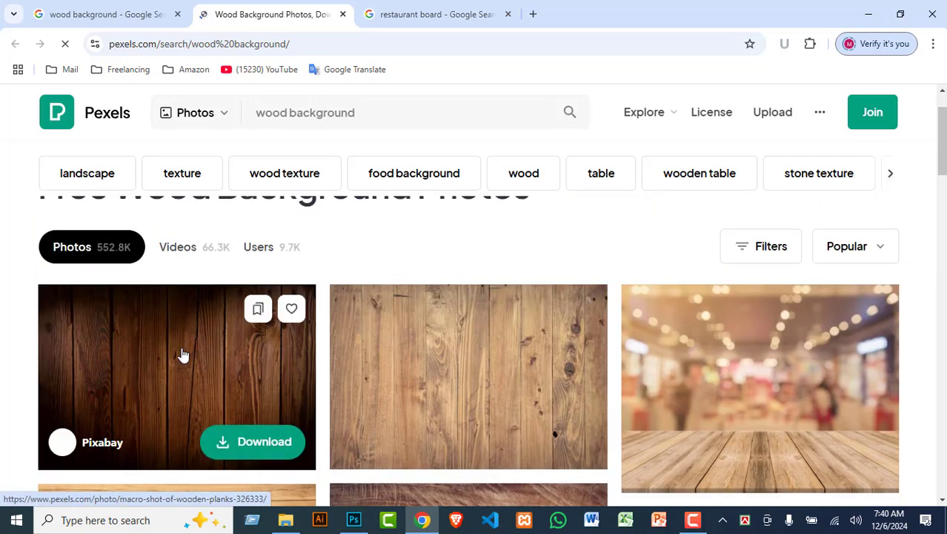
pyautogui.click(181, 355)
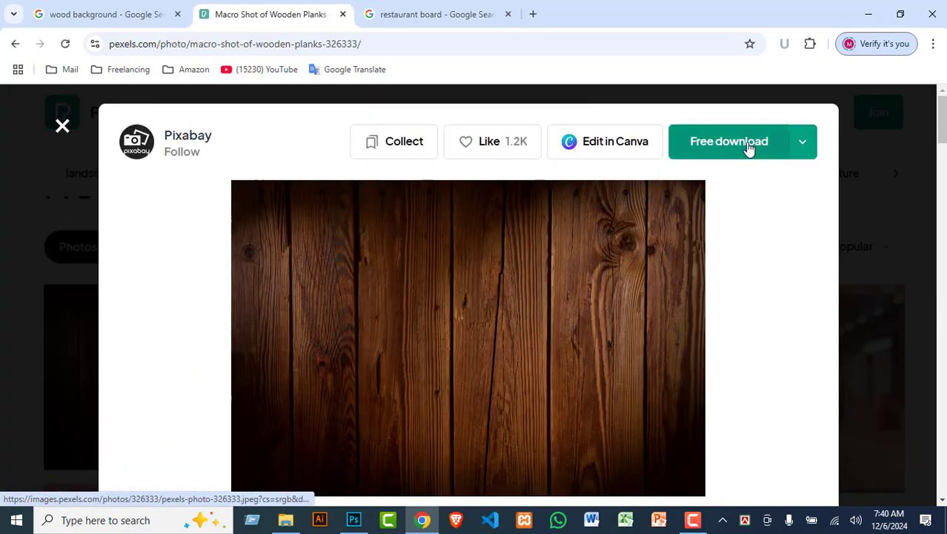
pyautogui.click(749, 146)
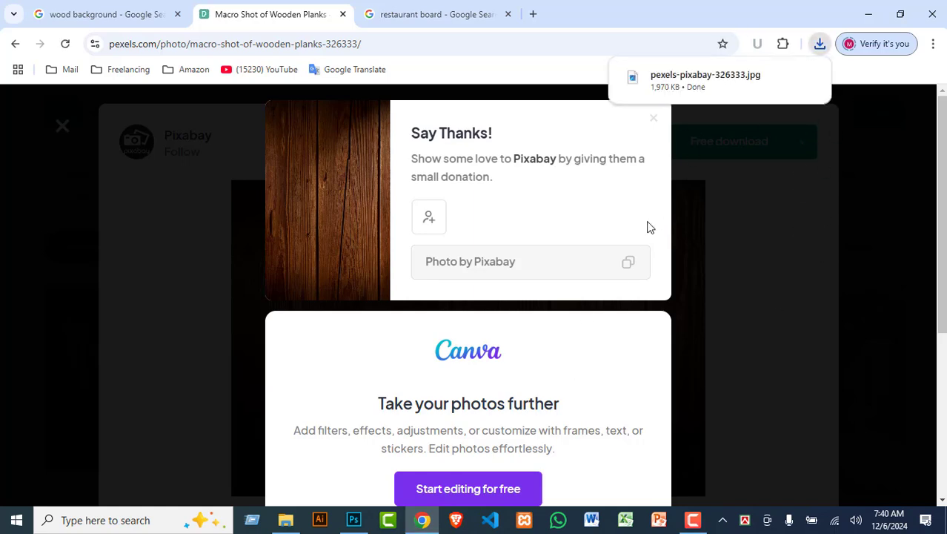
pyautogui.click(778, 79)
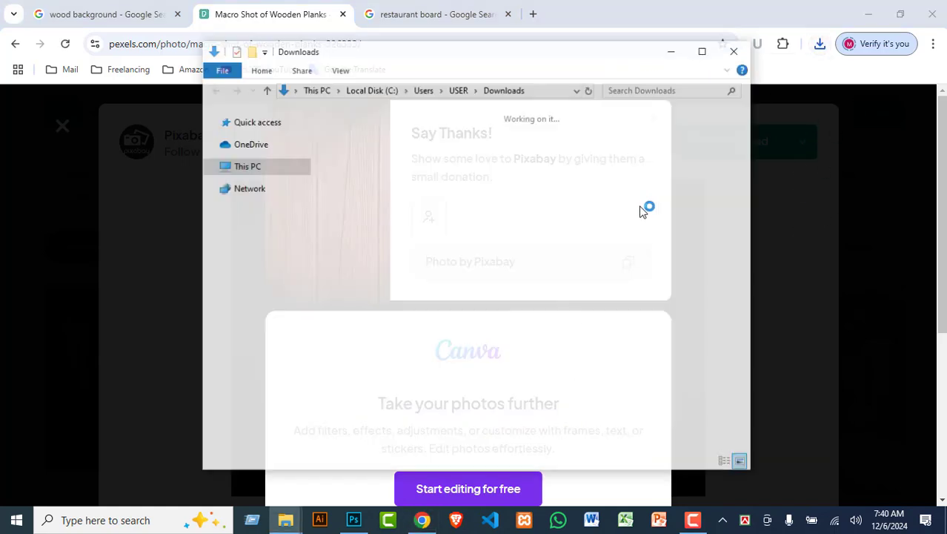
# Step: Place the wood photo into Soca.psd, hide Layer 2, and move the wood up to the top
pyautogui.moveTo(358, 171); pyautogui.dragTo(509, 267)
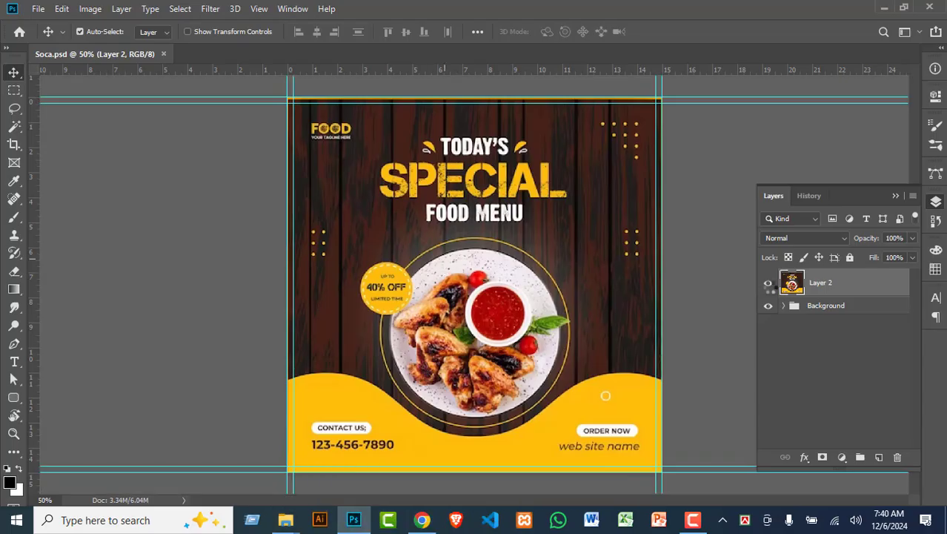
pyautogui.press('Return')
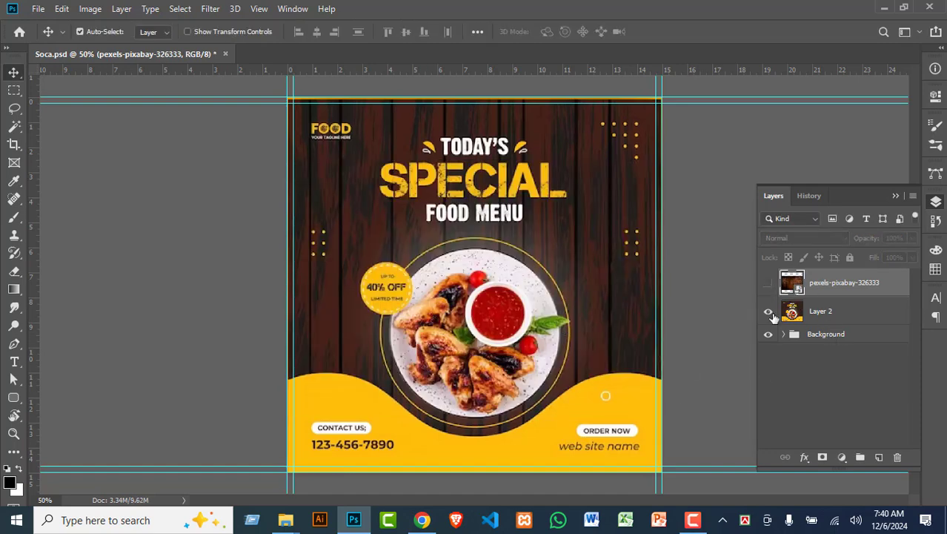
pyautogui.click(768, 310)
pyautogui.click(768, 283)
pyautogui.moveTo(409, 312); pyautogui.dragTo(406, 244)
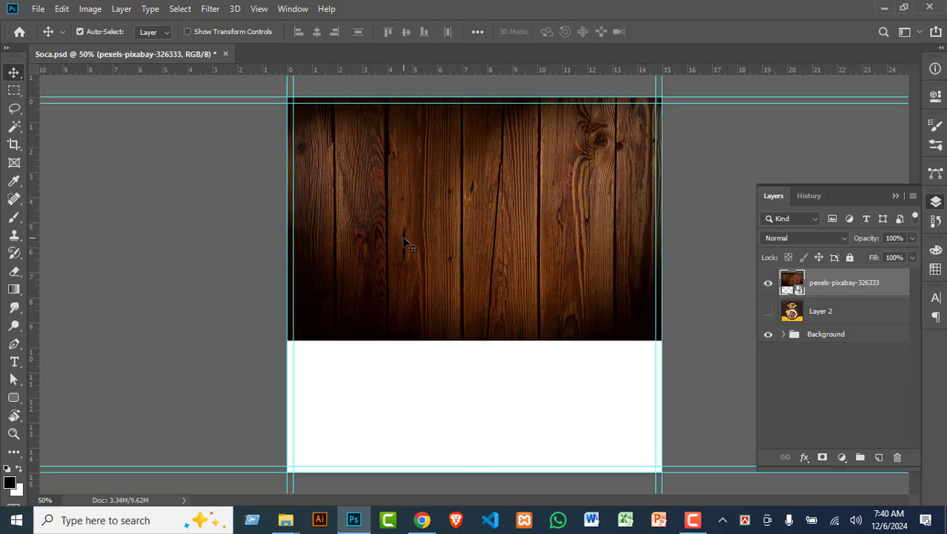
# Step: Stretch the wood image to fill the canvas and move Layer 2 above it
pyautogui.press('ctrl')
pyautogui.hotkey('ctrl', 't')
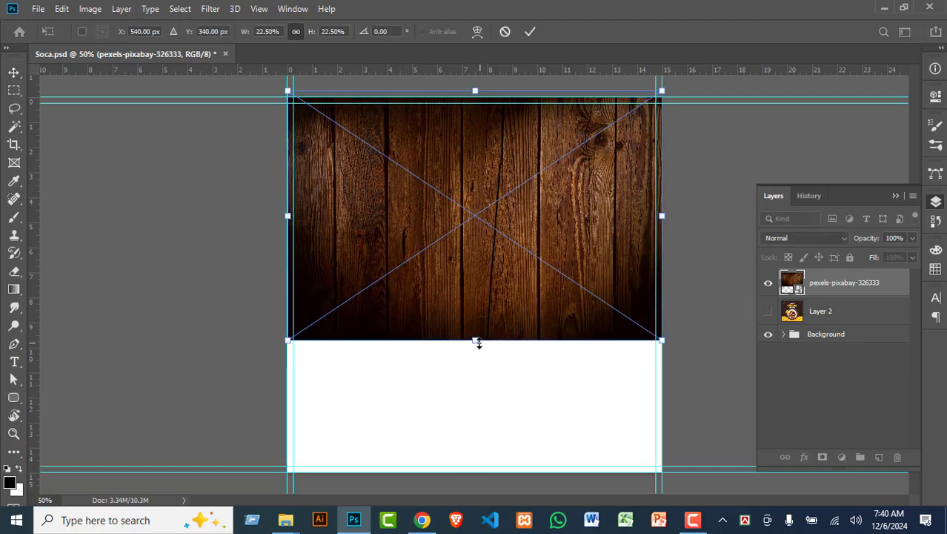
pyautogui.moveTo(477, 341); pyautogui.dragTo(502, 479)
pyautogui.press('Return')
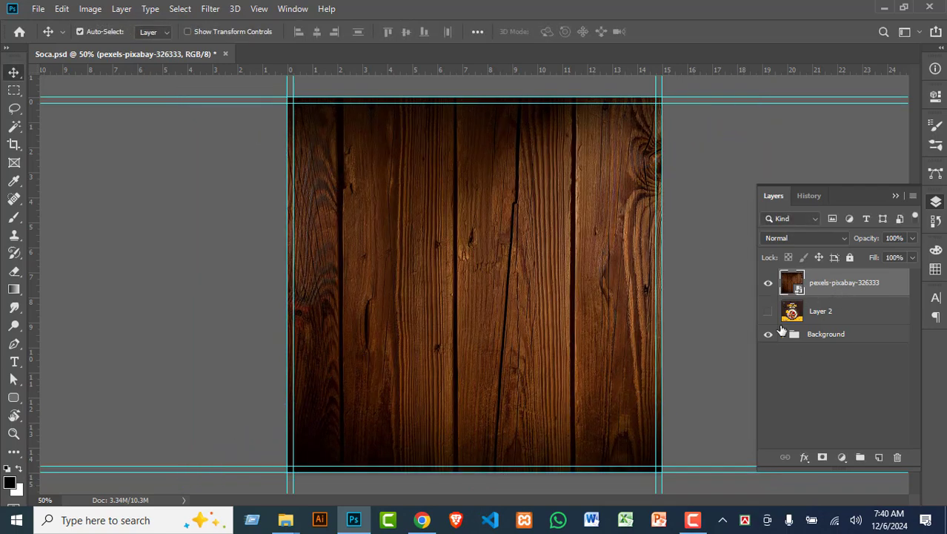
pyautogui.moveTo(821, 311); pyautogui.dragTo(836, 282)
# Step: Show Layer 2 and draw a 1114 × 286 px pink rectangle across the bottom band
pyautogui.click(768, 284)
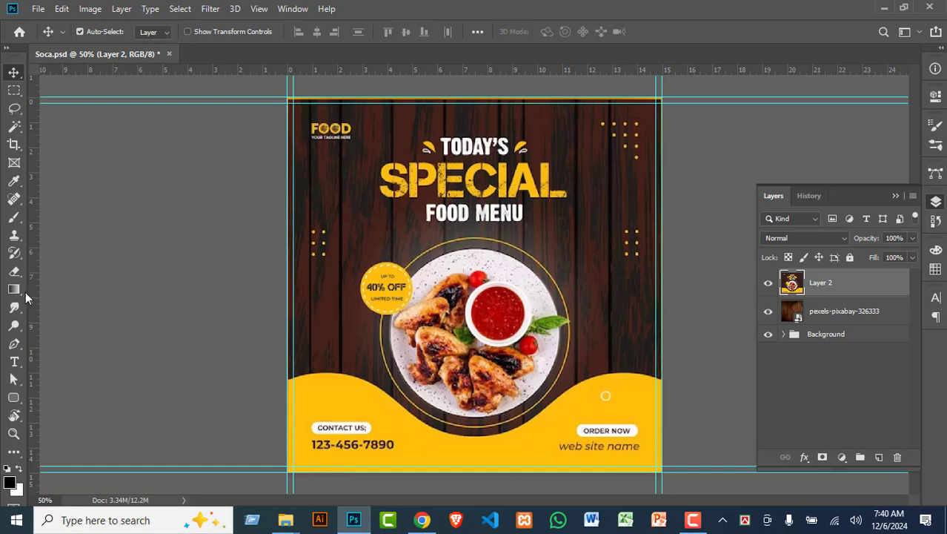
pyautogui.moveTo(11, 407); pyautogui.dragTo(68, 397)
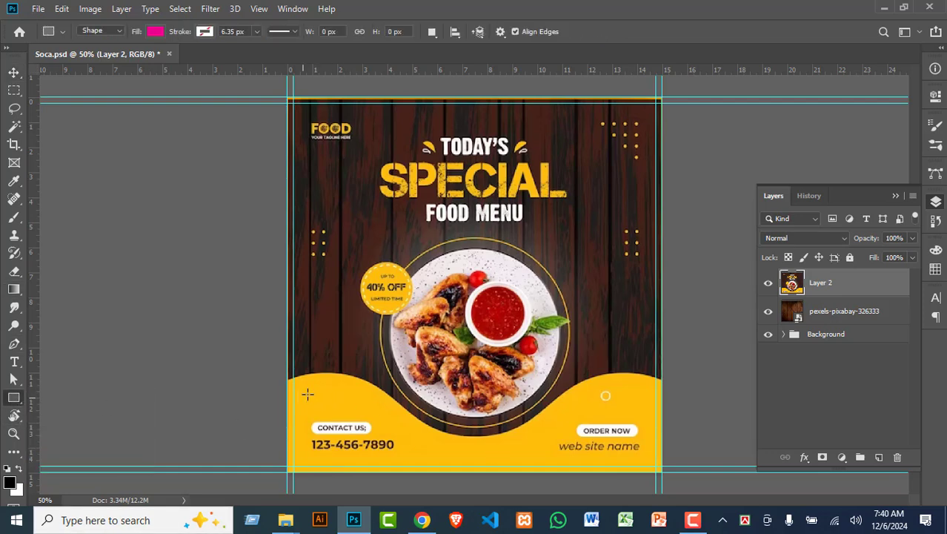
pyautogui.scroll(3, 308, 394)
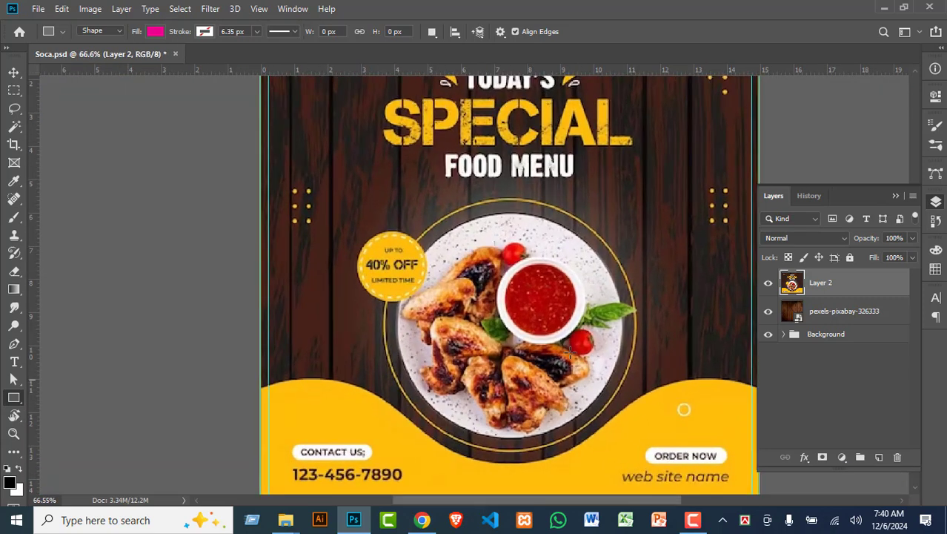
pyautogui.scroll(-2, 570, 353)
pyautogui.scroll(-4, 570, 353)
pyautogui.scroll(2, 570, 353)
pyautogui.moveTo(679, 352); pyautogui.dragTo(487, 318)
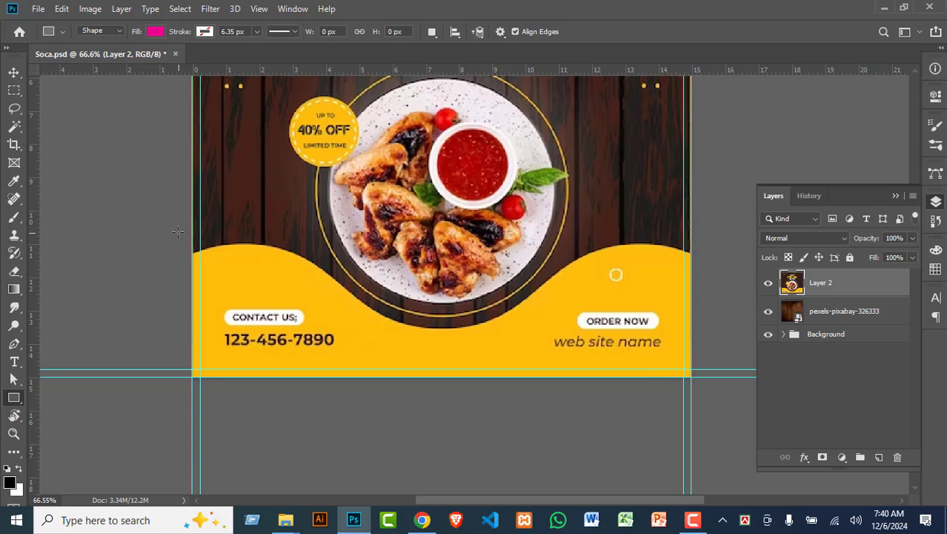
pyautogui.moveTo(176, 245); pyautogui.dragTo(691, 376)
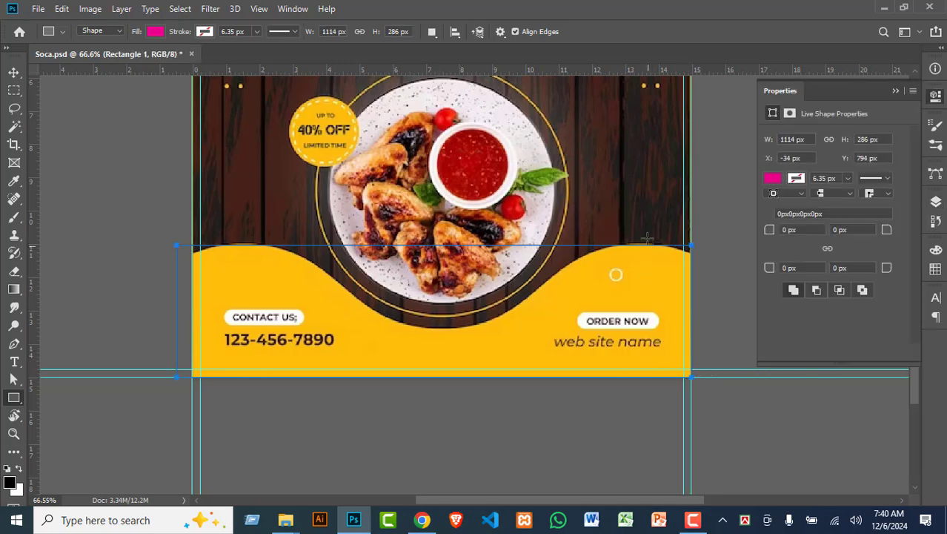
# Step: Stretch Rectangle 1 to the 1080 px canvas width and move it below Layer 2
pyautogui.click(13, 72)
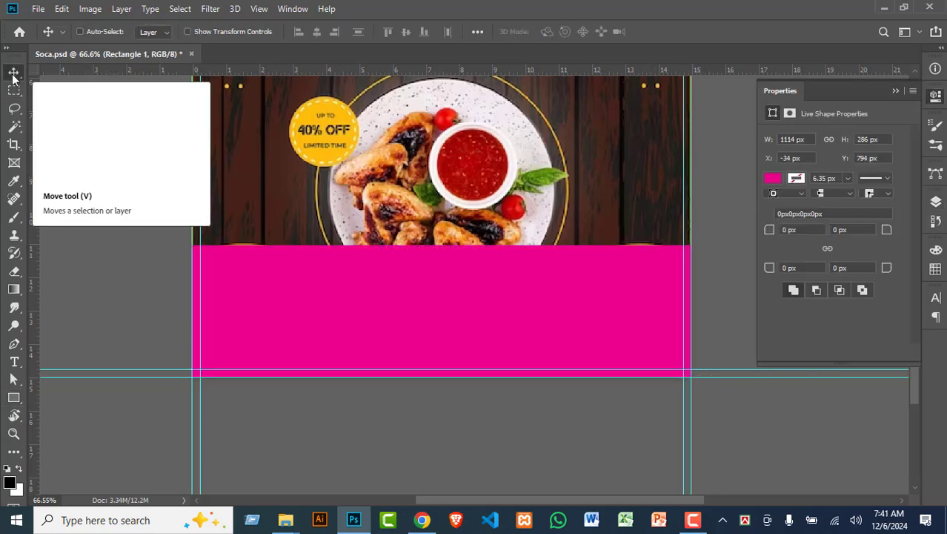
pyautogui.hotkey('ctrl', 't')
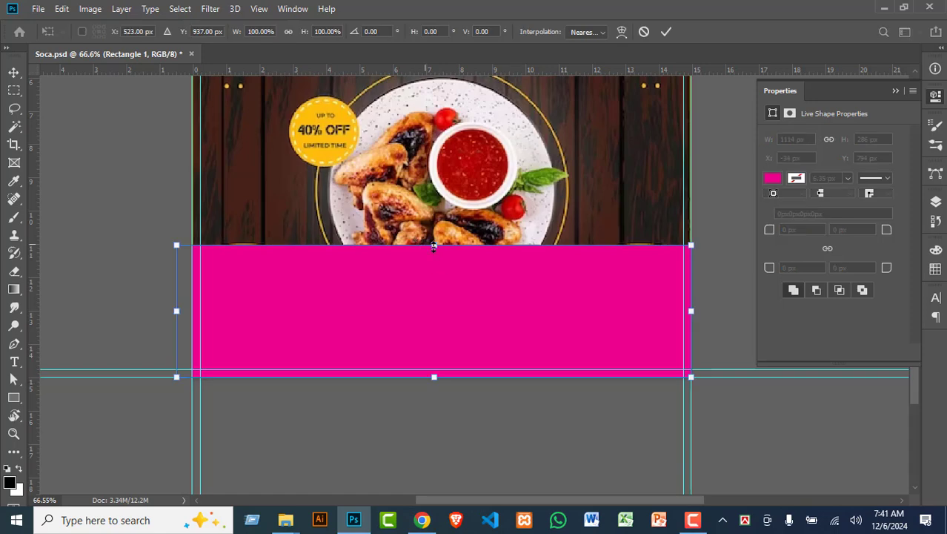
pyautogui.moveTo(434, 245); pyautogui.dragTo(435, 243)
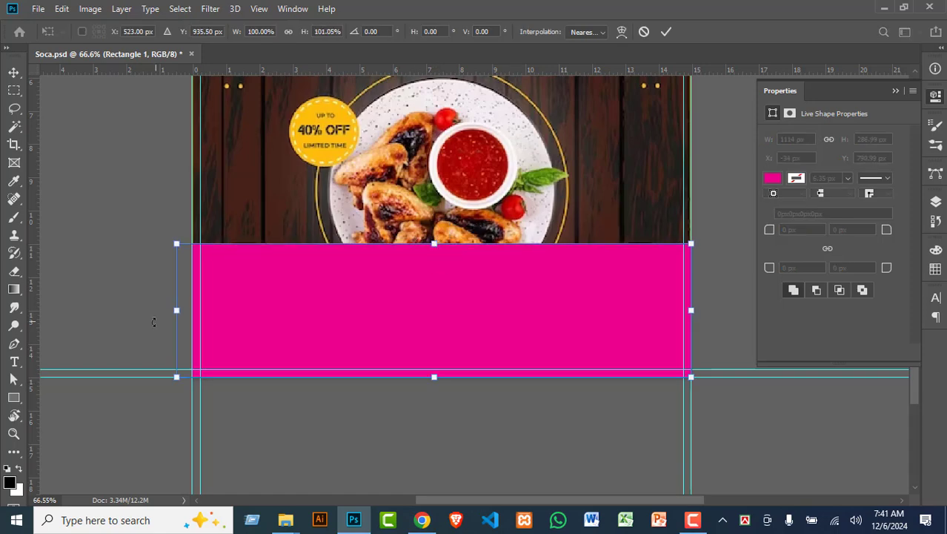
pyautogui.moveTo(172, 306); pyautogui.dragTo(191, 307)
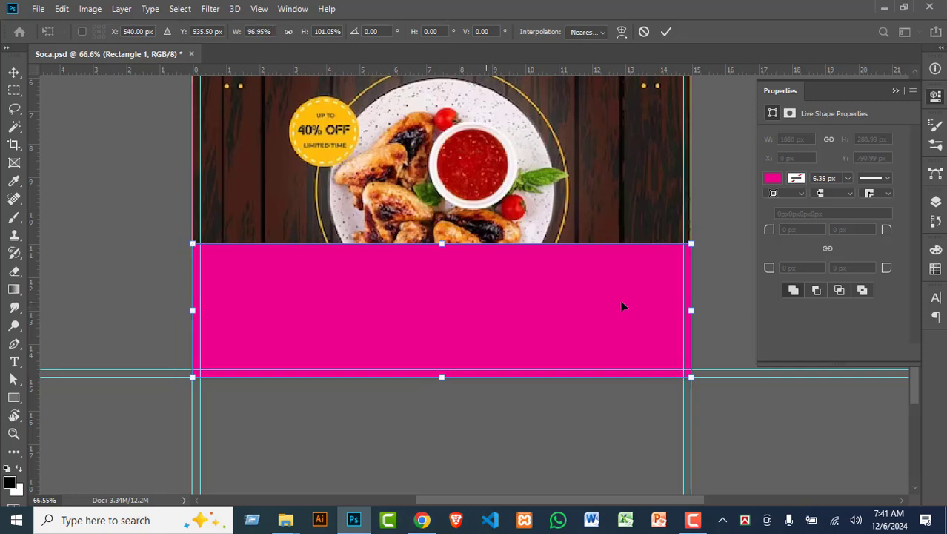
pyautogui.press('Return')
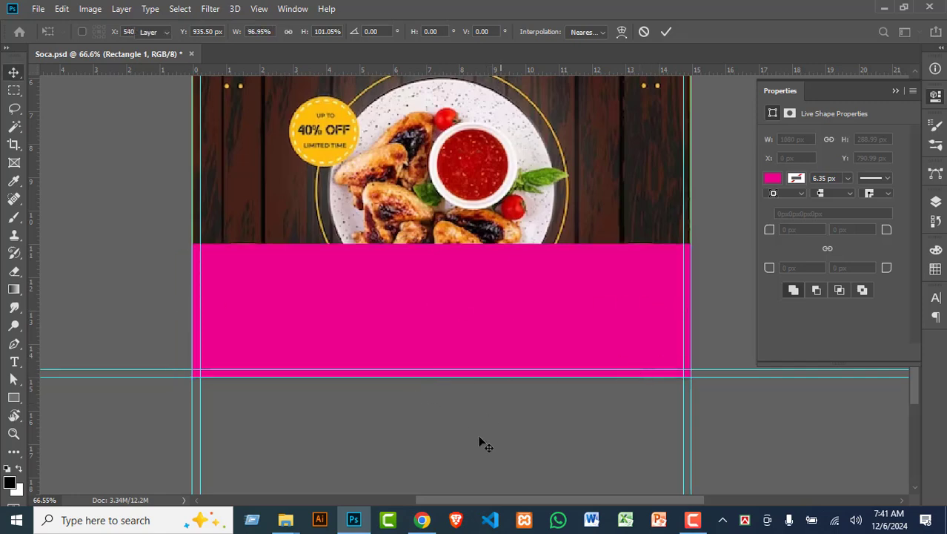
pyautogui.click(936, 202)
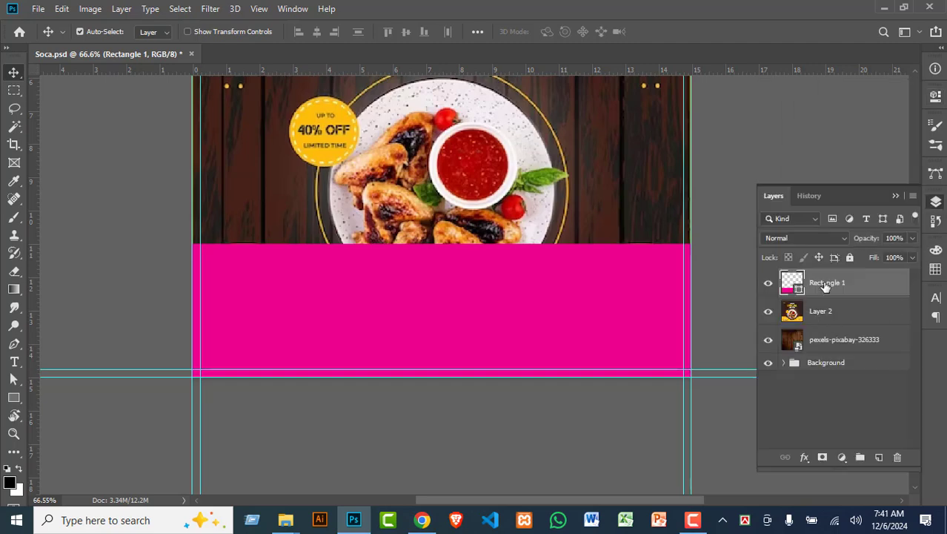
pyautogui.moveTo(825, 286); pyautogui.dragTo(829, 326)
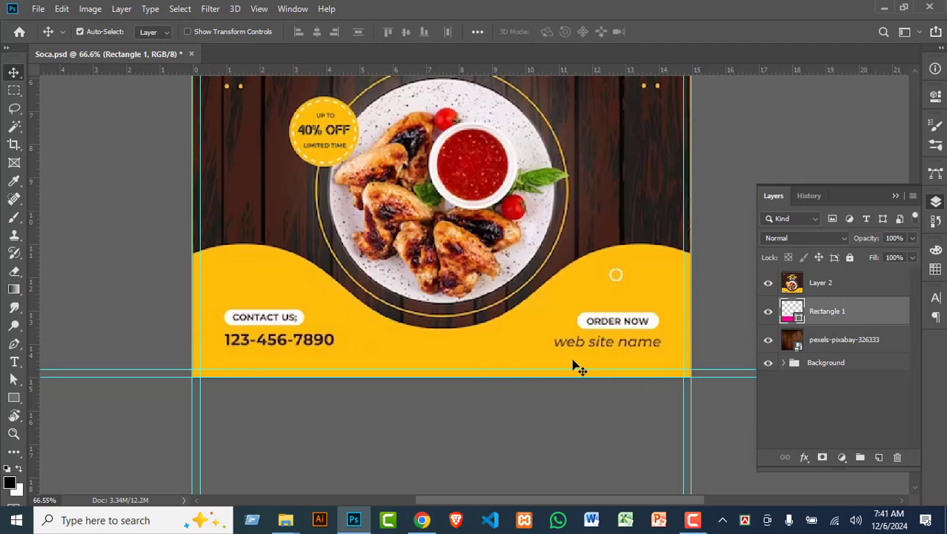
# Step: Add anchor points along Rectangle 1's top edge with the Pen tool
pyautogui.click(14, 345)
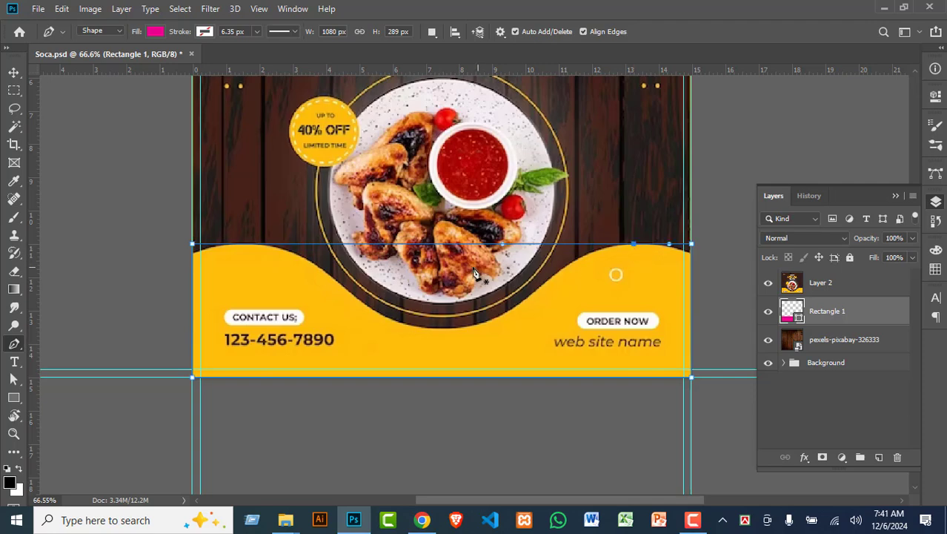
pyautogui.click(248, 249)
# Step: Pull Rectangle 1's middle top point into the wave dip and widen the left crest
pyautogui.click(14, 379)
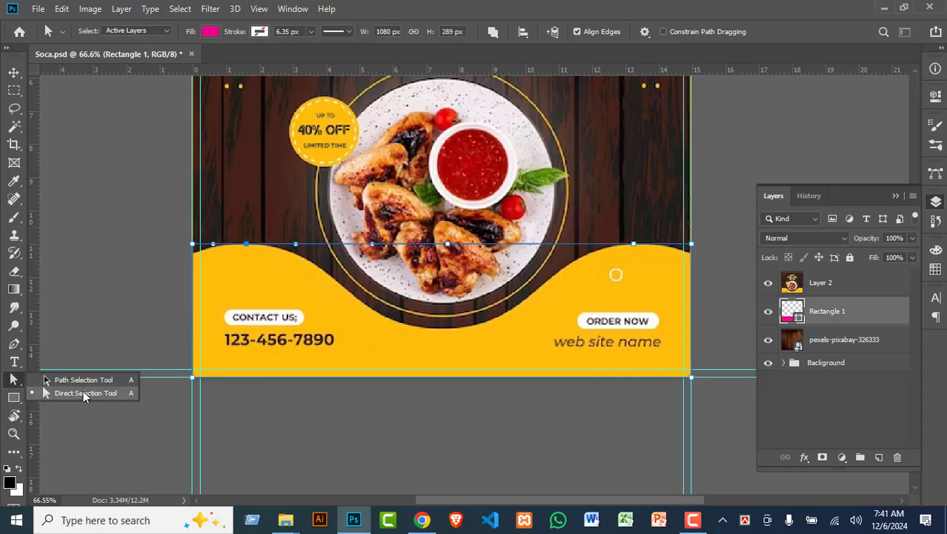
pyautogui.click(45, 394)
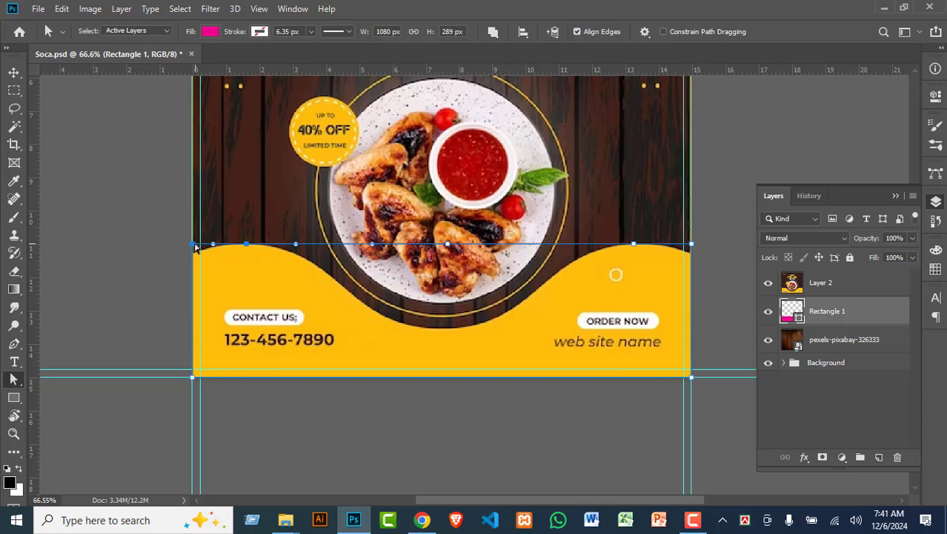
pyautogui.moveTo(193, 244); pyautogui.dragTo(194, 249)
pyautogui.moveTo(447, 245); pyautogui.dragTo(439, 329)
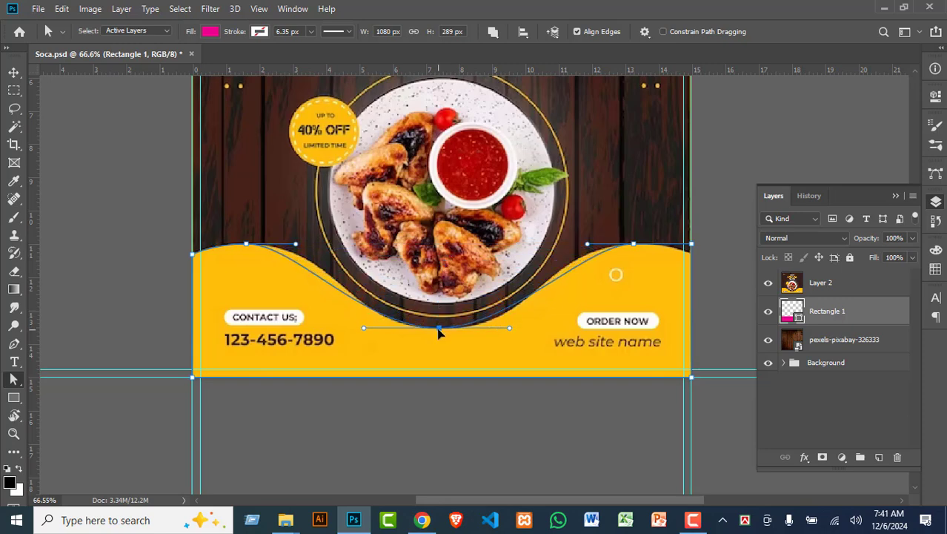
pyautogui.click(691, 247)
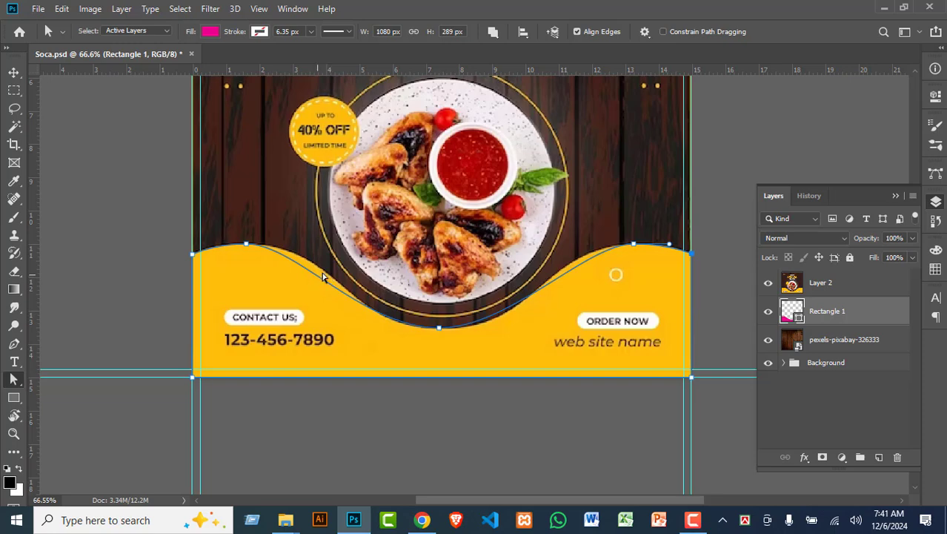
pyautogui.click(245, 246)
pyautogui.moveTo(297, 245); pyautogui.dragTo(324, 241)
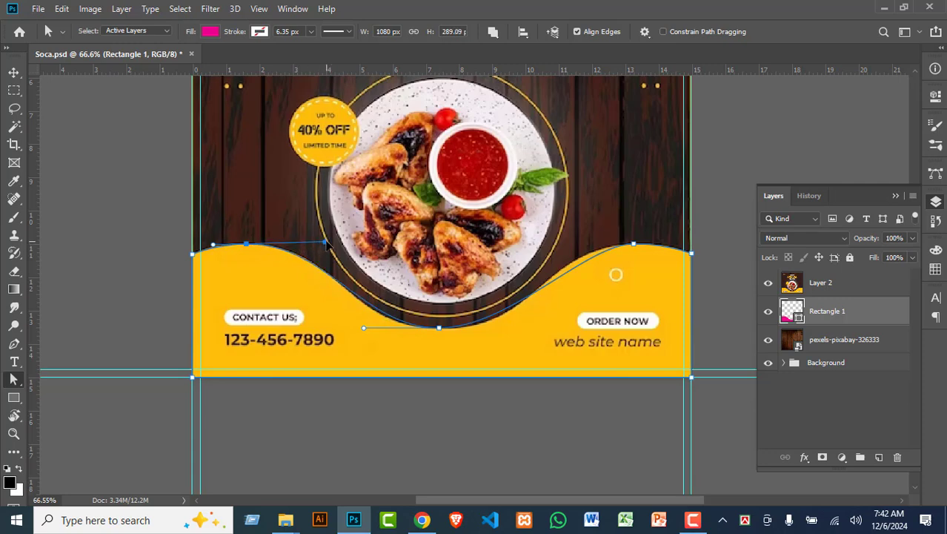
# Step: Reshape the right crest curve to follow the reference yellow wave
pyautogui.click(634, 246)
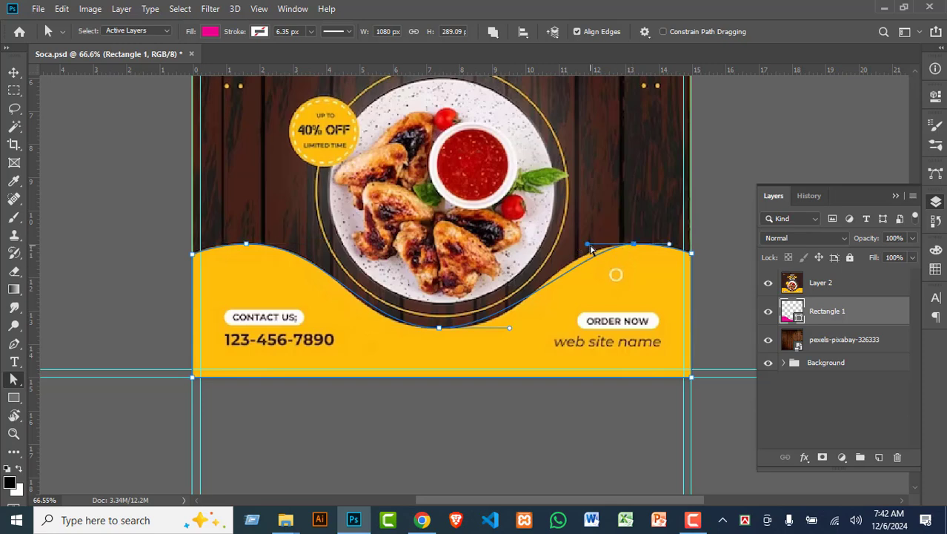
pyautogui.click(620, 241)
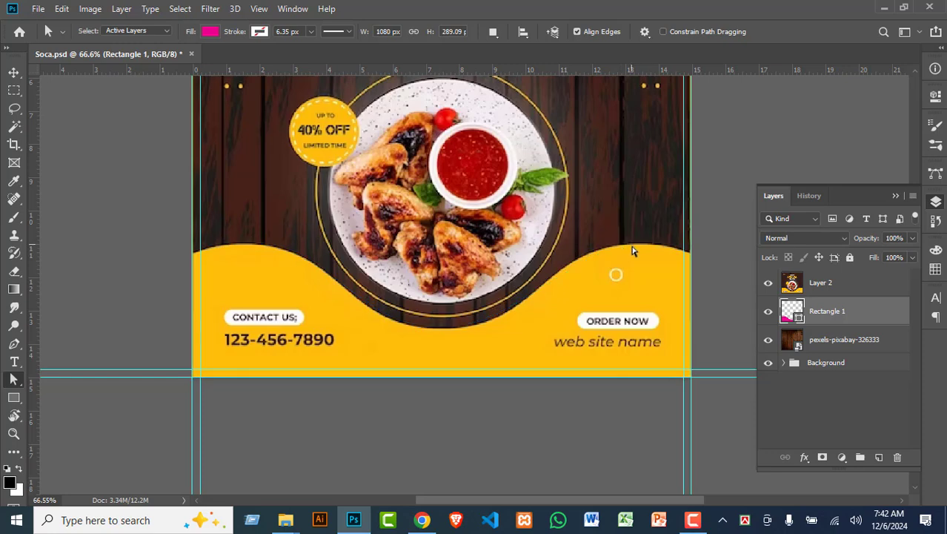
pyautogui.click(634, 245)
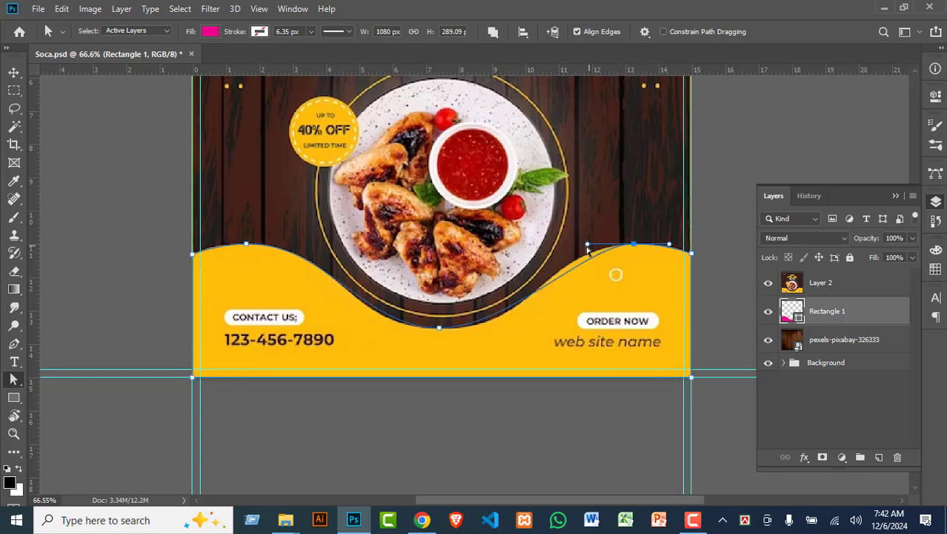
pyautogui.moveTo(590, 249); pyautogui.dragTo(572, 245)
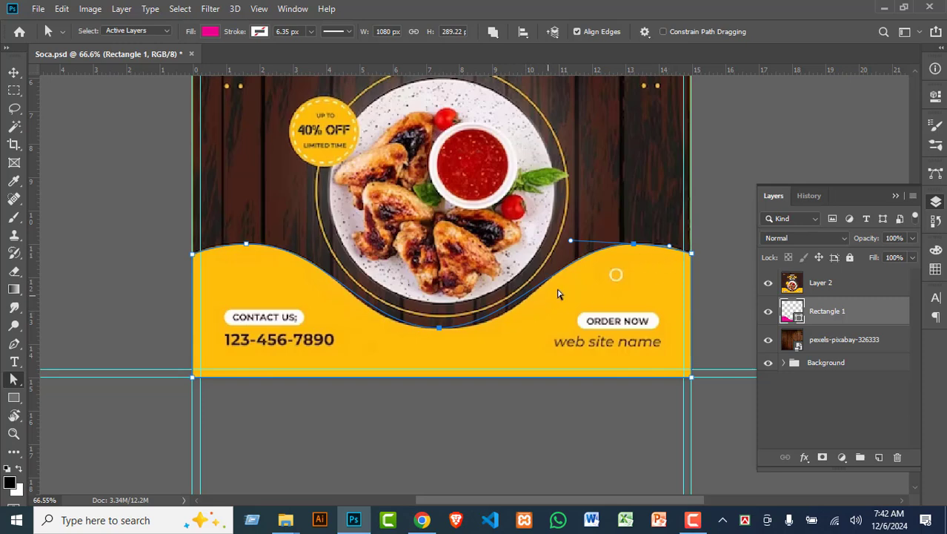
pyautogui.click(438, 328)
pyautogui.click(634, 244)
pyautogui.keyDown('alt'); pyautogui.scroll(3, 672, 253); pyautogui.keyUp('alt')
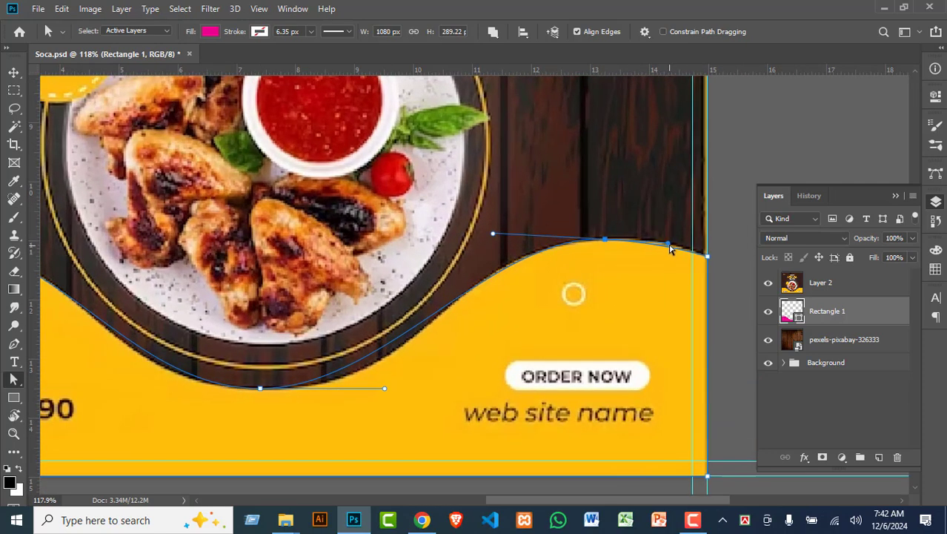
pyautogui.moveTo(670, 246); pyautogui.dragTo(668, 242)
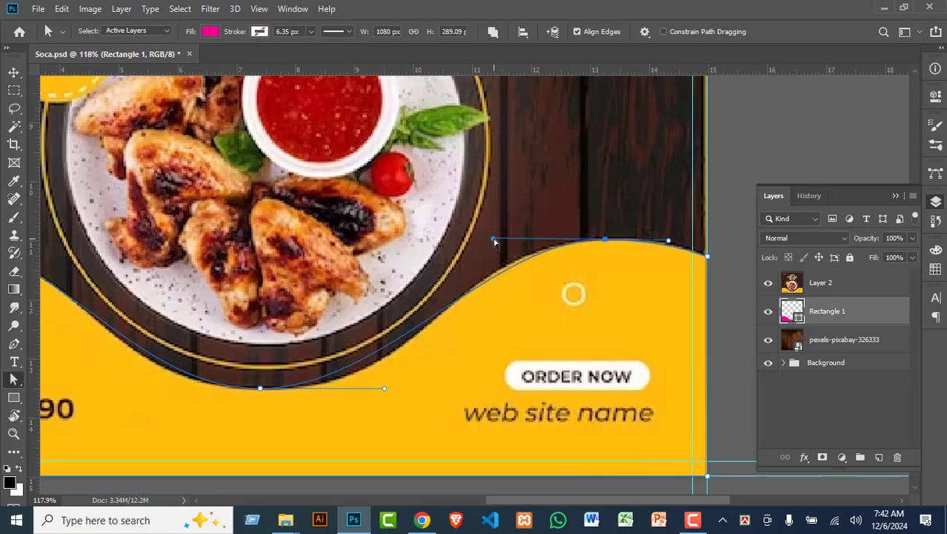
pyautogui.moveTo(494, 239); pyautogui.dragTo(484, 236)
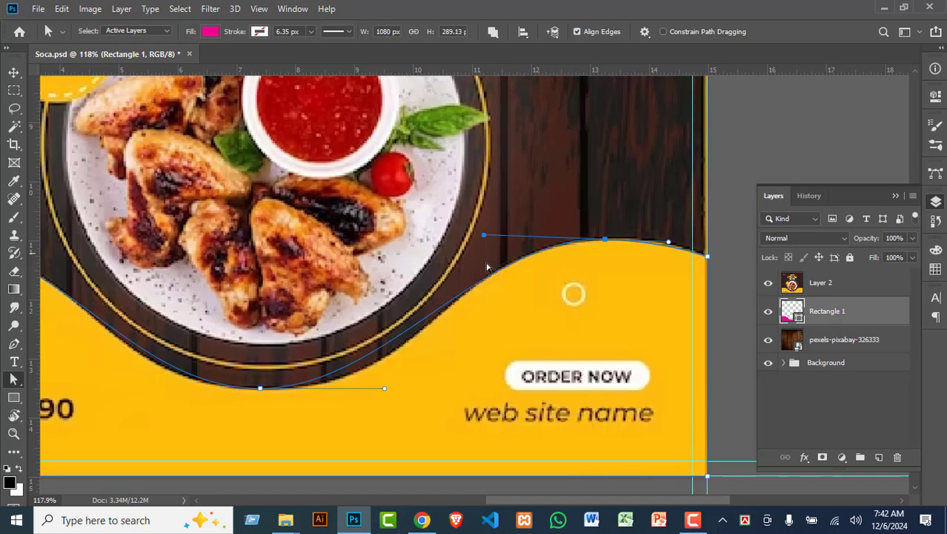
pyautogui.moveTo(281, 424); pyautogui.dragTo(370, 364)
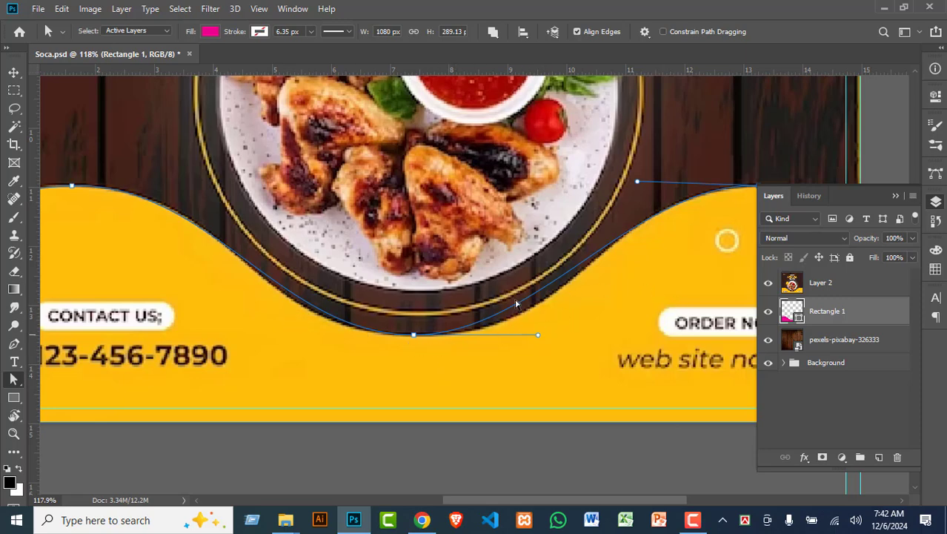
pyautogui.scroll(-4, 441, 339)
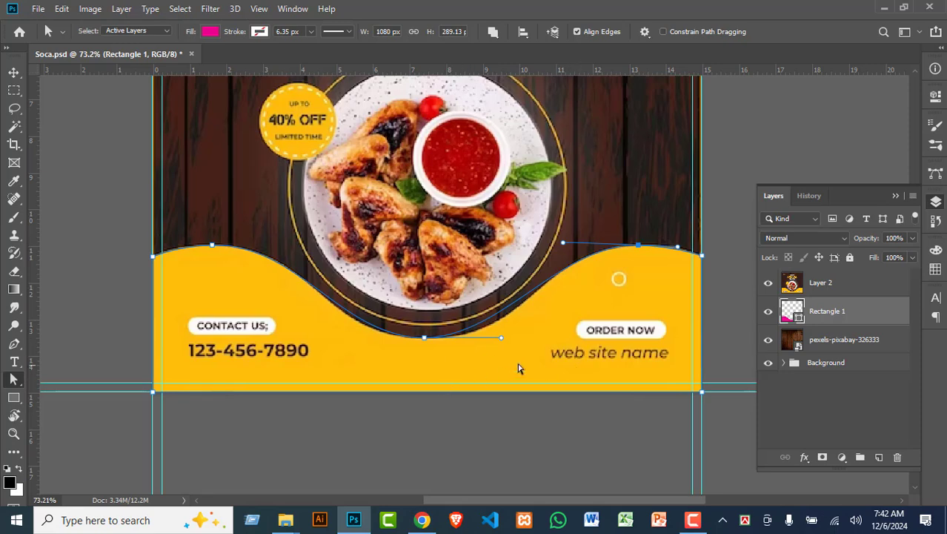
# Step: Try shifting the reference design up to align, then undo the move
pyautogui.click(13, 71)
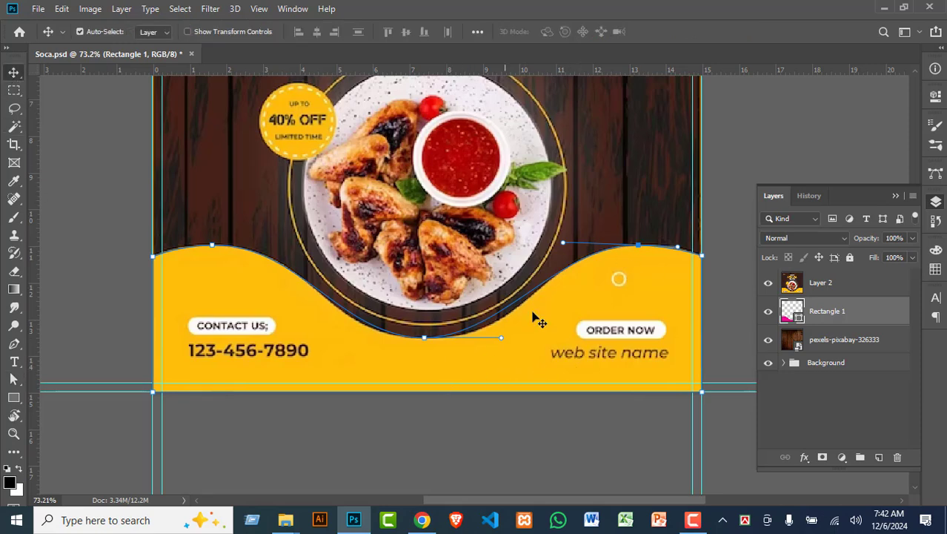
pyautogui.click(619, 200)
pyautogui.moveTo(623, 328)
pyautogui.mouseDown()
pyautogui.moveTo(599, 272)
pyautogui.moveTo(611, 320)
pyautogui.mouseUp()
pyautogui.scroll(-2, 499, 382)
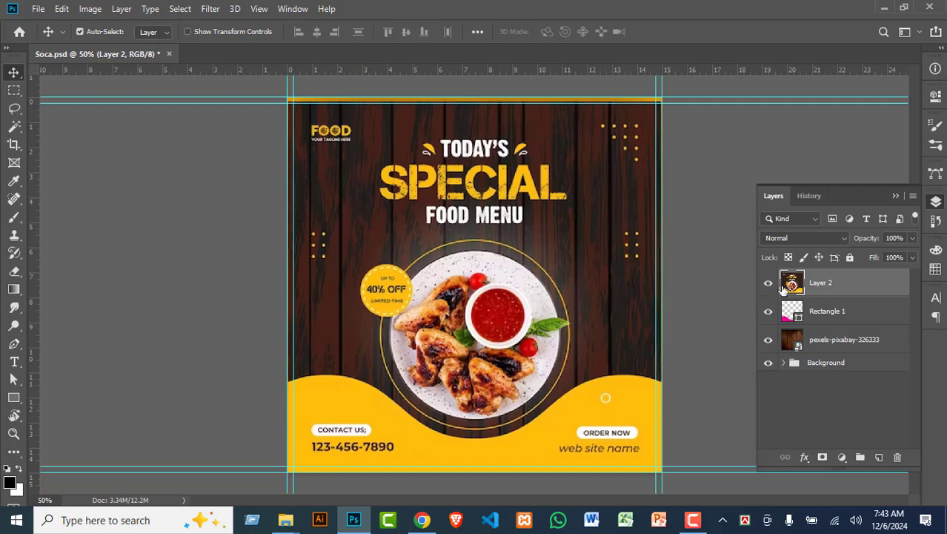
pyautogui.hotkey('ctrl', 'z')
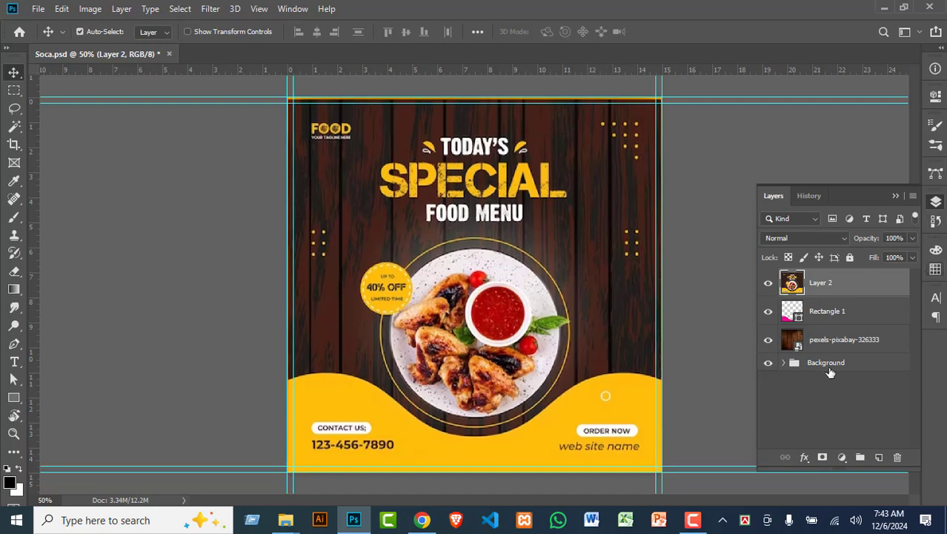
# Step: Fill the wave band with yellow febe0c sampled from the reference and compare
pyautogui.doubleClick(793, 313)
pyautogui.click(558, 423)
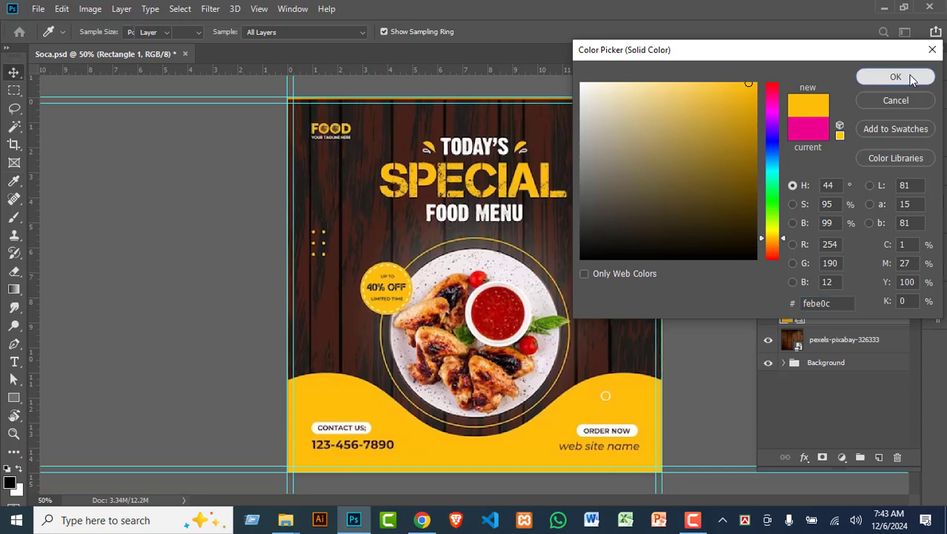
pyautogui.click(895, 76)
pyautogui.click(770, 286)
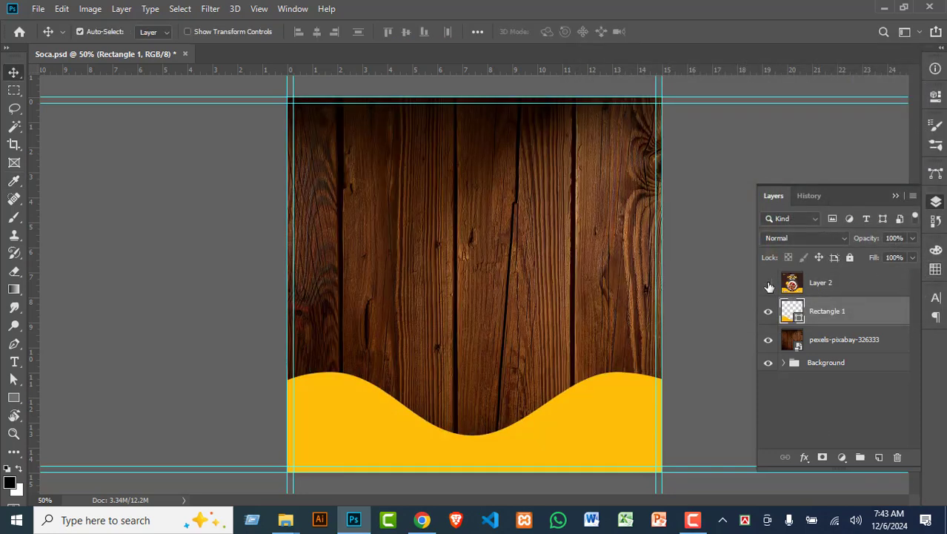
pyautogui.click(770, 286)
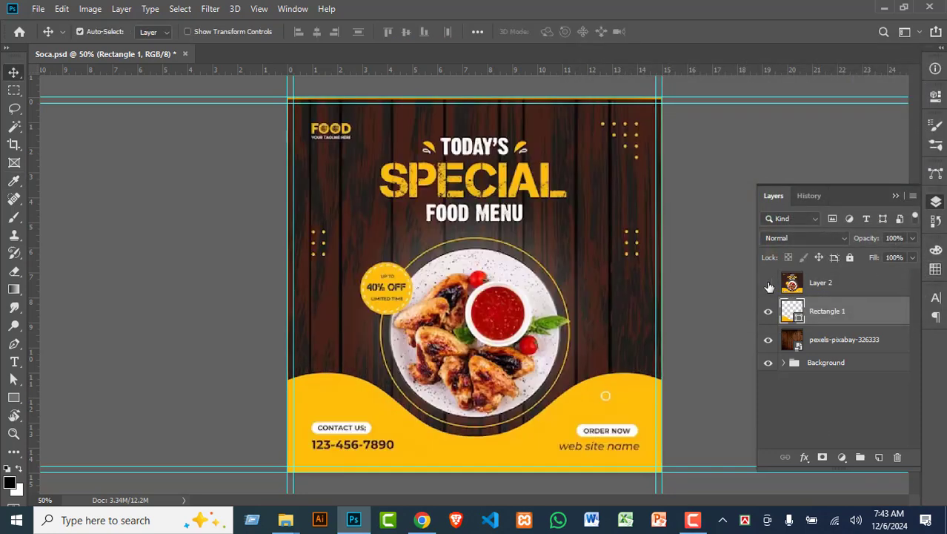
pyautogui.click(769, 286)
pyautogui.click(769, 285)
pyautogui.click(769, 285)
pyautogui.click(770, 285)
# Step: Lower the wave's left and right end points slightly, then show Layer 2 again
pyautogui.click(767, 282)
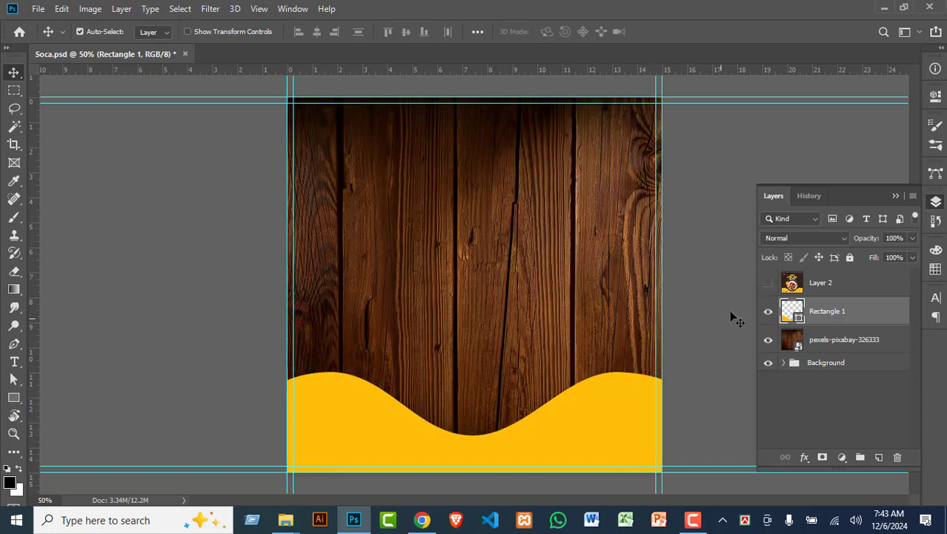
pyautogui.press('a')
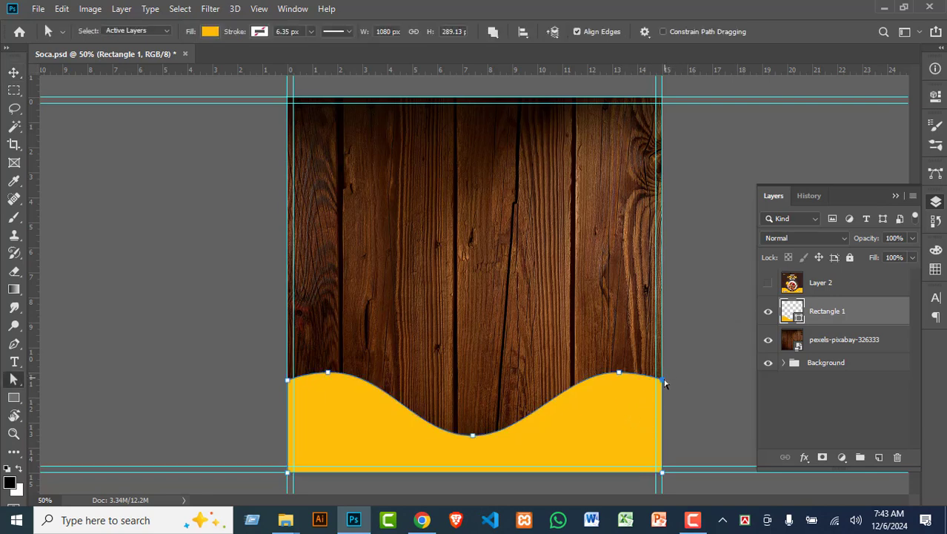
pyautogui.moveTo(664, 383); pyautogui.dragTo(663, 388)
pyautogui.moveTo(290, 382); pyautogui.dragTo(289, 387)
pyautogui.click(215, 369)
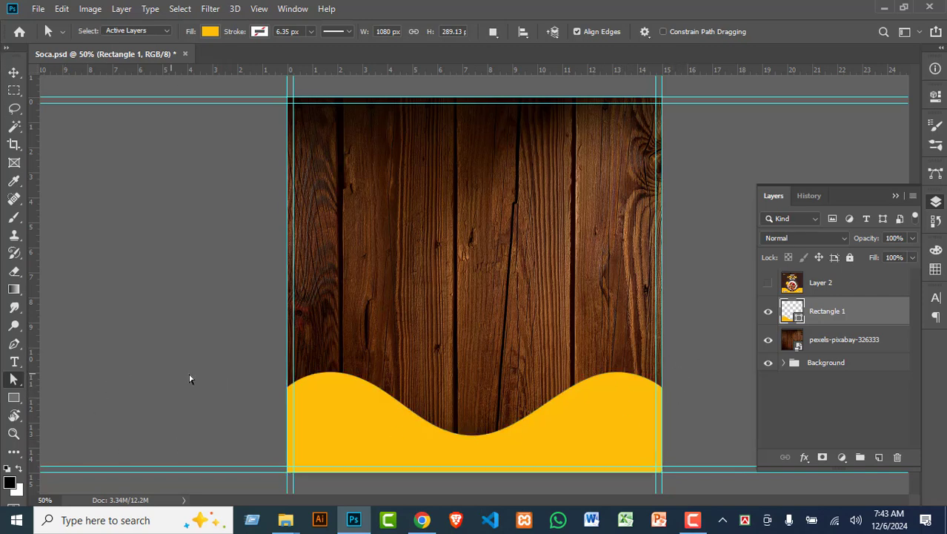
pyautogui.click(13, 72)
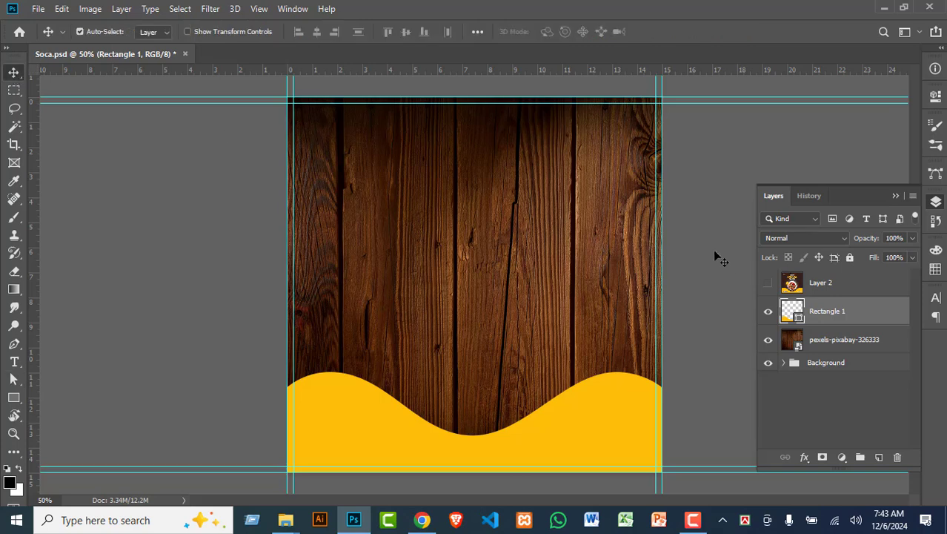
pyautogui.click(768, 282)
pyautogui.click(845, 287)
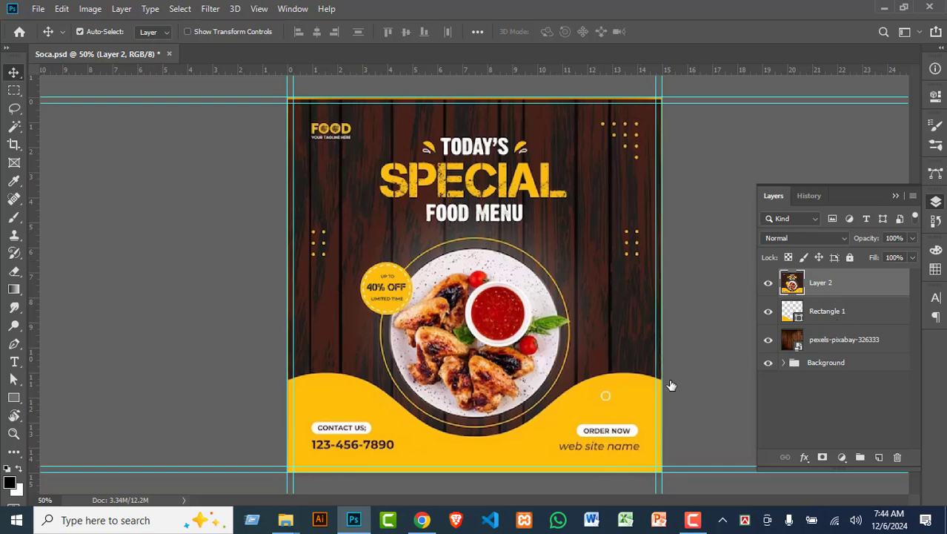
# Step: Draw a 552 px circle with the Ellipse Tool and center it around the plate
pyautogui.click(13, 398)
pyautogui.rightClick(13, 397)
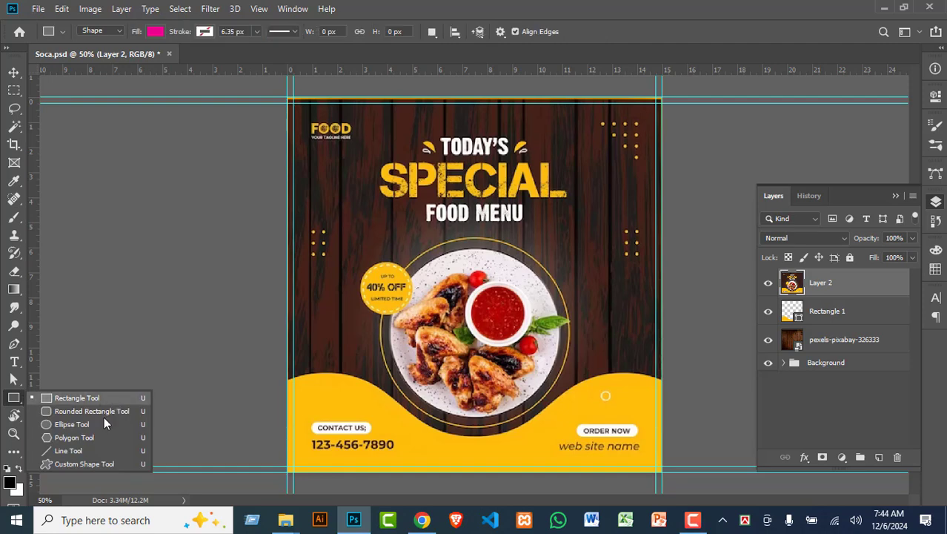
pyautogui.click(89, 425)
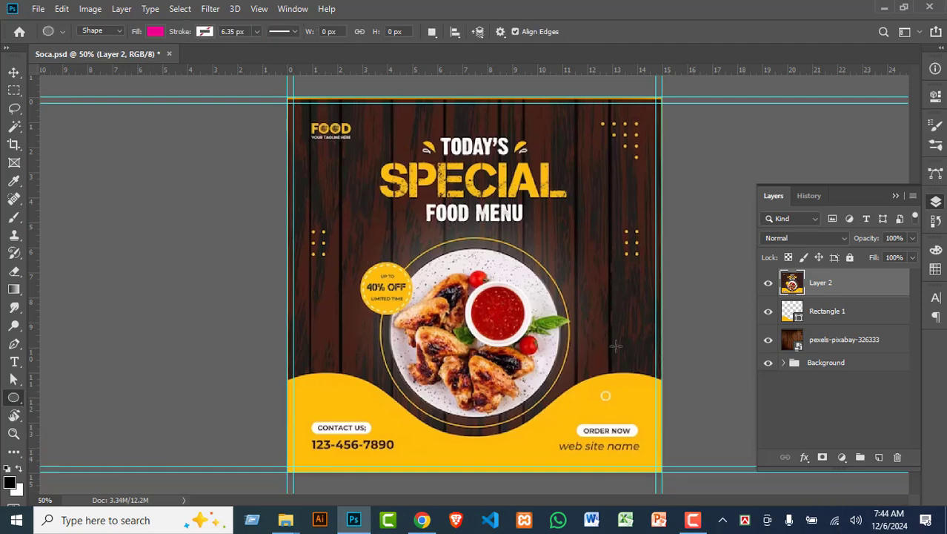
pyautogui.moveTo(386, 247); pyautogui.dragTo(630, 425)
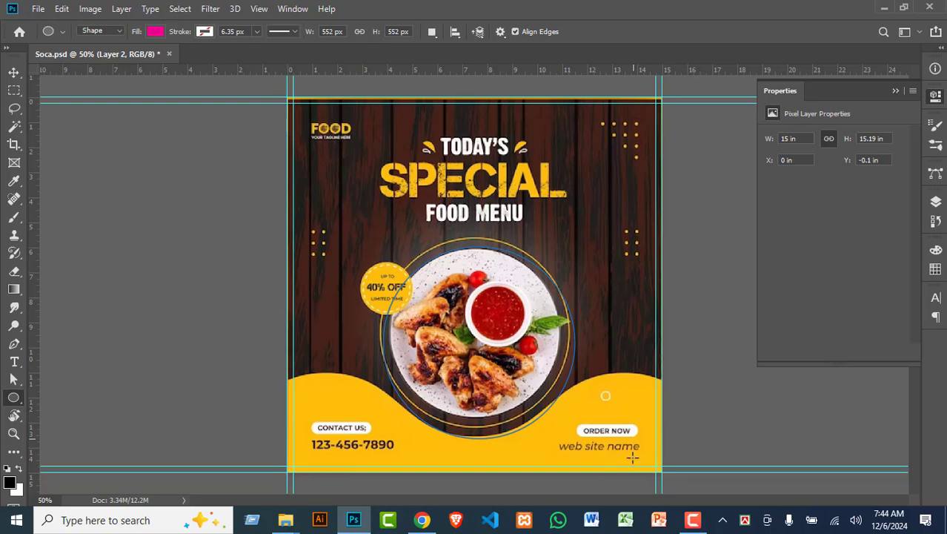
pyautogui.click(13, 72)
pyautogui.moveTo(484, 327)
pyautogui.mouseDown()
pyautogui.moveTo(476, 315)
pyautogui.moveTo(486, 318)
pyautogui.mouseUp()
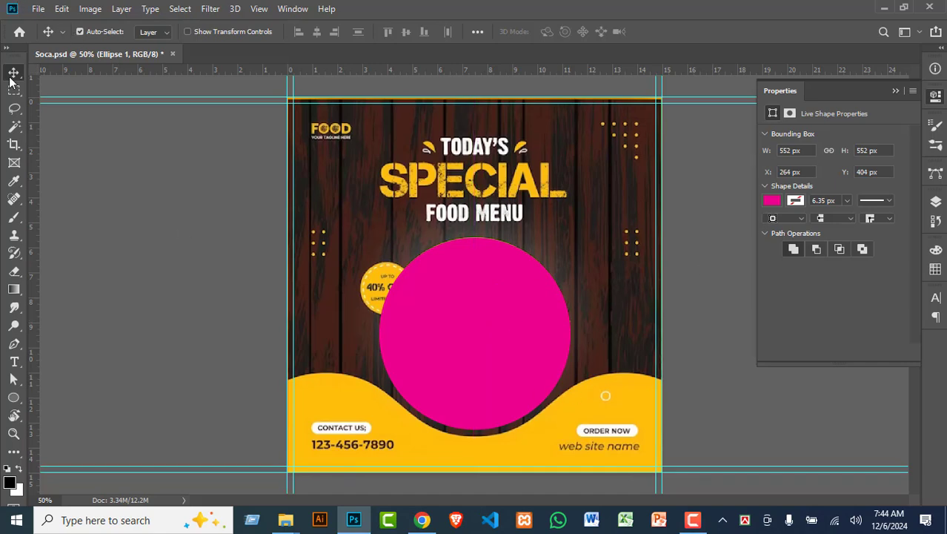
# Step: Give the circle no fill and a yellow ffbe0c stroke sampled from the design
pyautogui.click(13, 398)
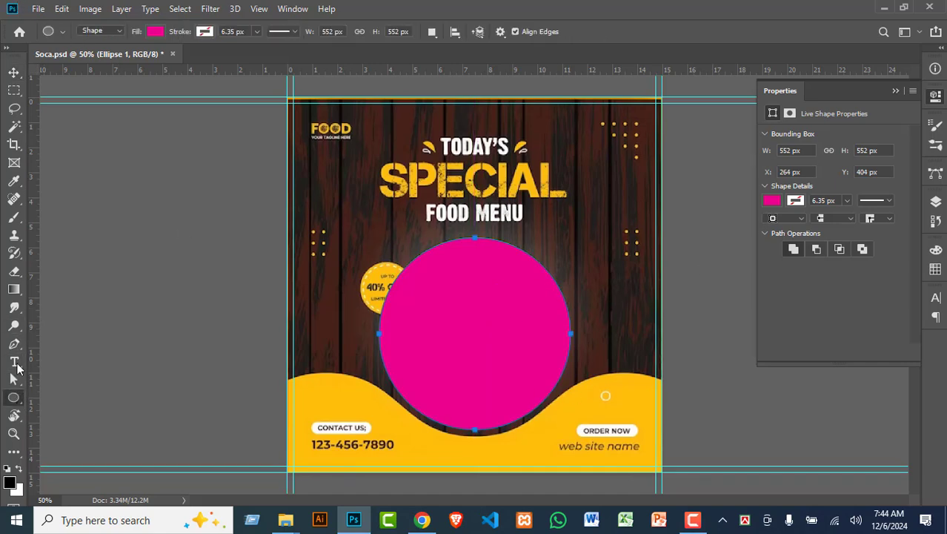
pyautogui.click(156, 32)
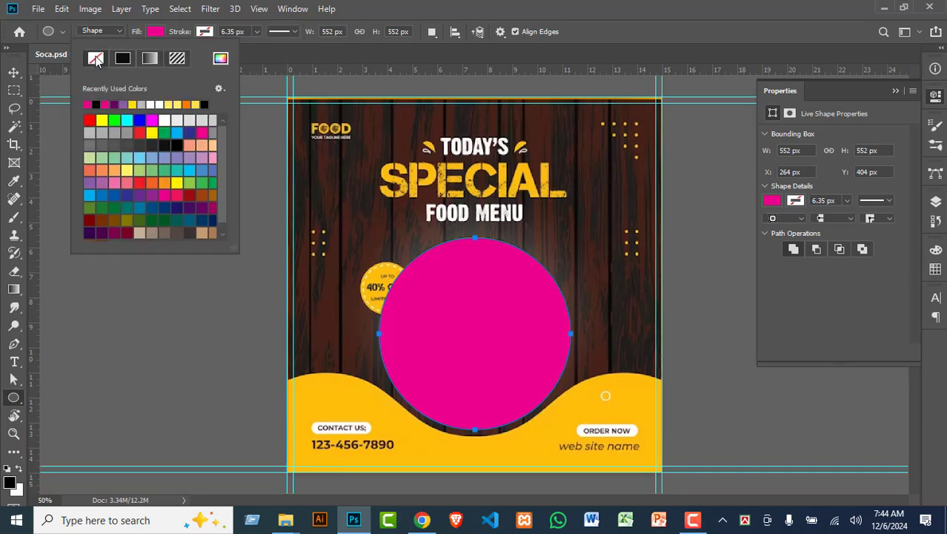
pyautogui.click(96, 58)
pyautogui.click(205, 32)
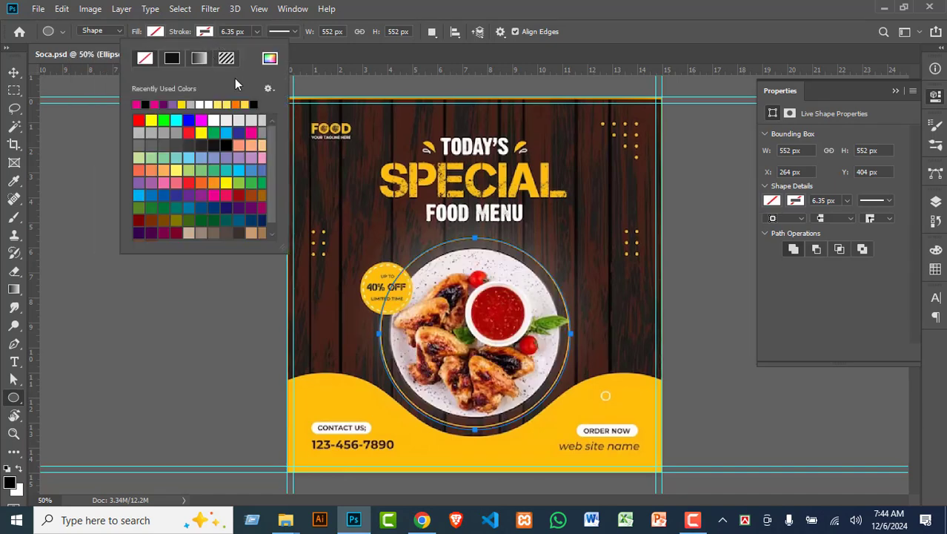
pyautogui.click(270, 59)
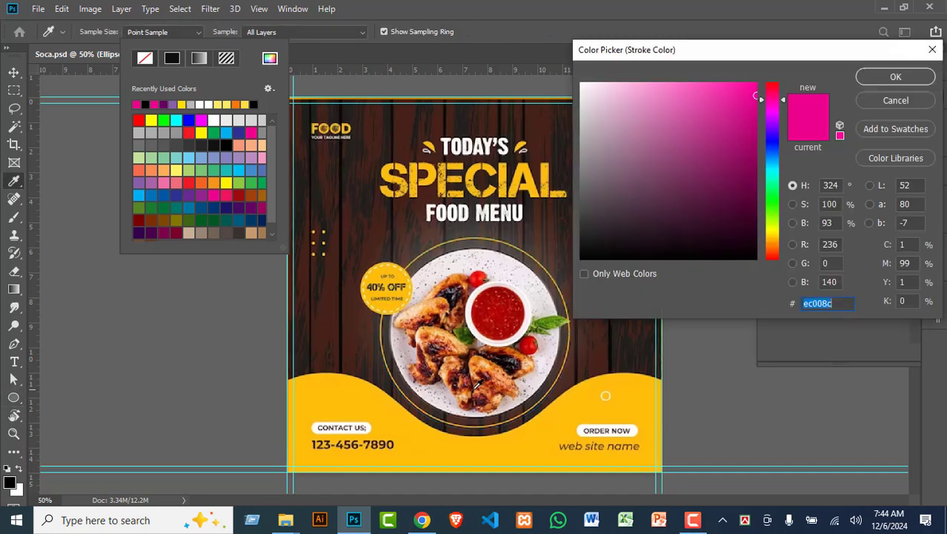
pyautogui.click(530, 438)
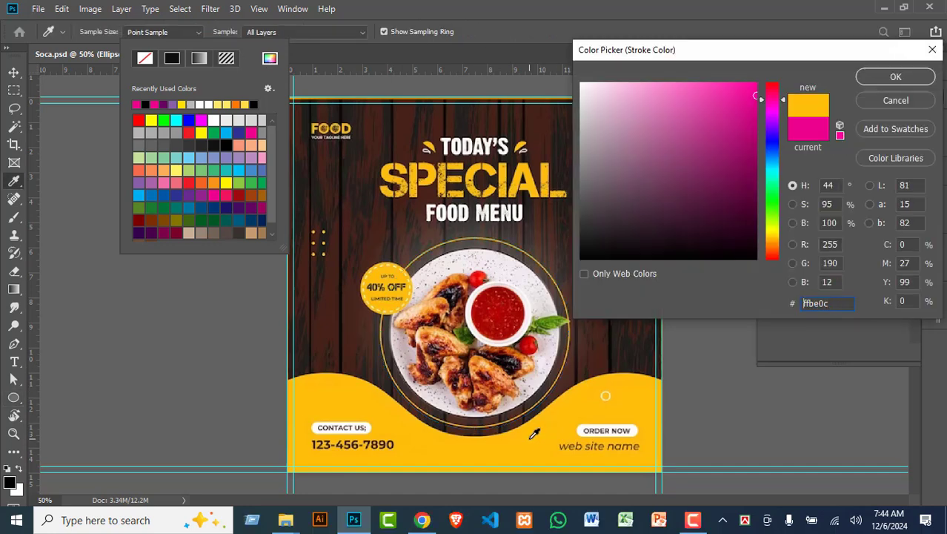
pyautogui.click(903, 77)
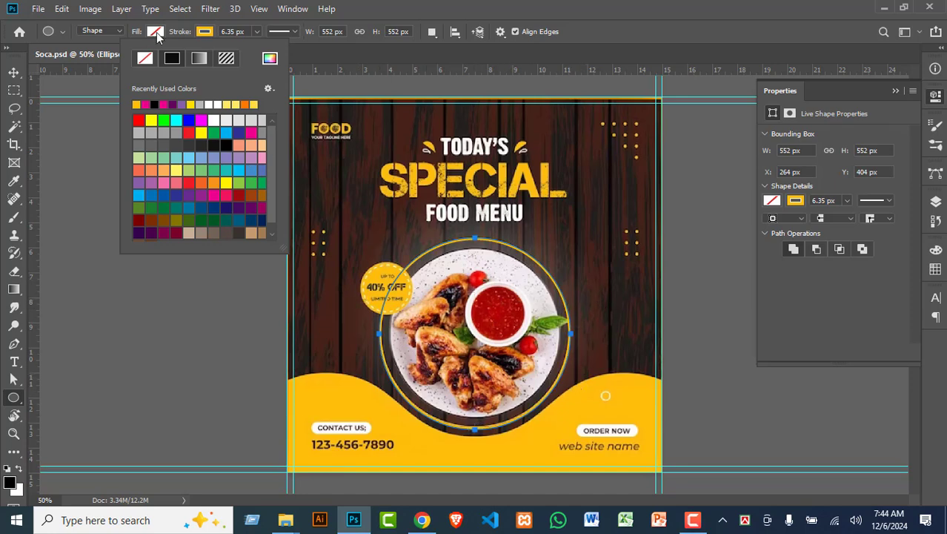
# Step: Set the circle's stroke width to 3.15 px
pyautogui.click(232, 32)
pyautogui.press('Up')
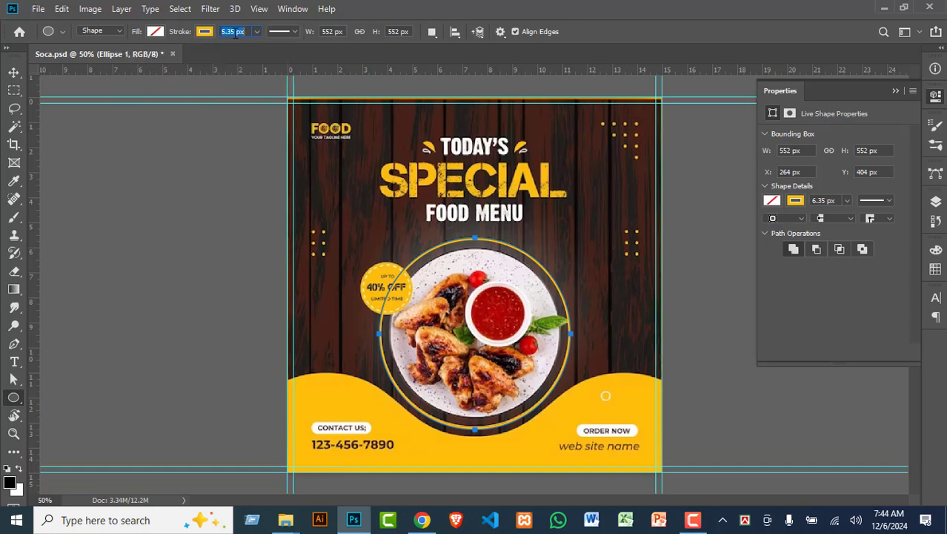
pyautogui.click(257, 32)
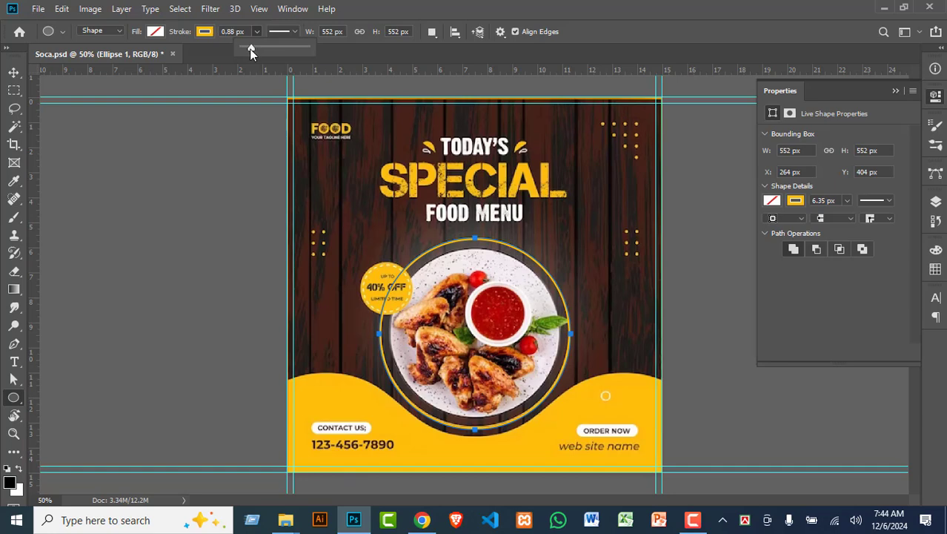
pyautogui.moveTo(251, 49); pyautogui.dragTo(254, 49)
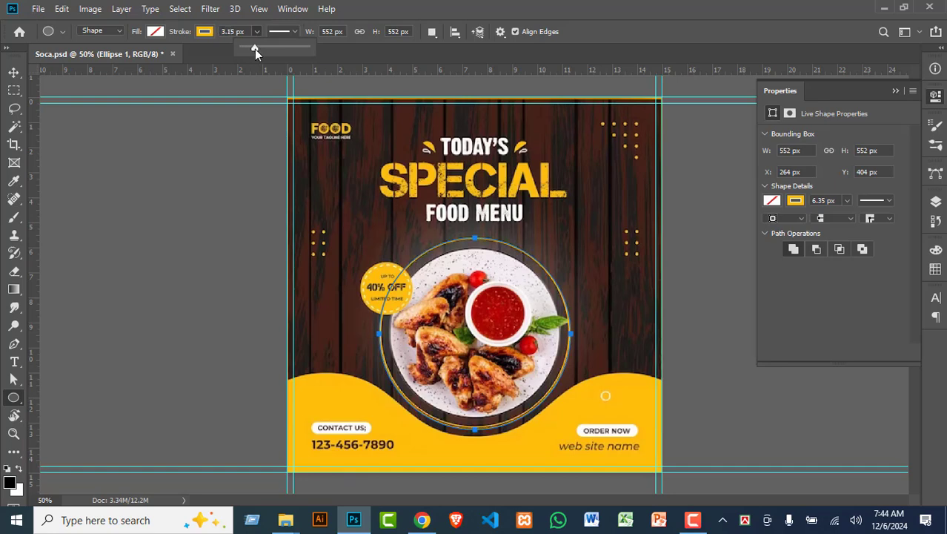
pyautogui.click(14, 72)
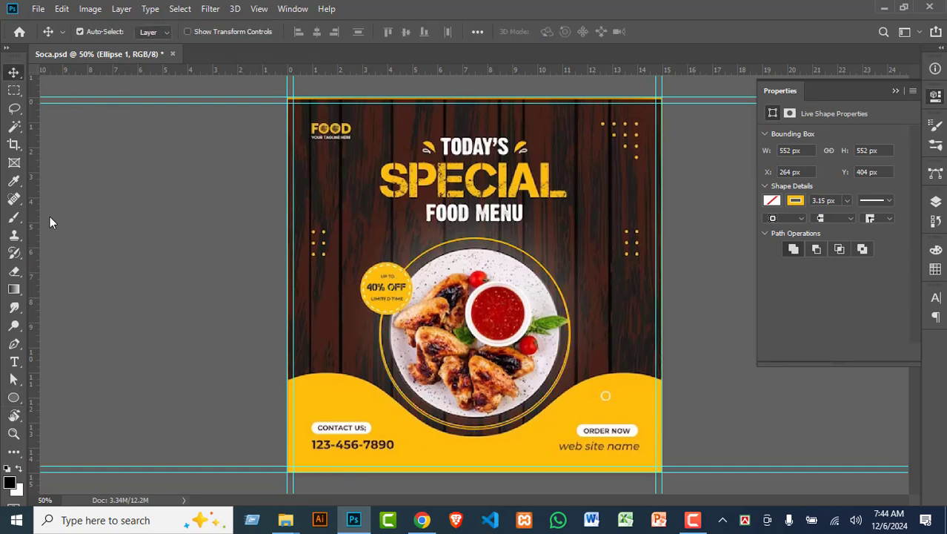
# Step: Bring up the Layers panel and toggle the reference design off and on to compare
pyautogui.click(936, 202)
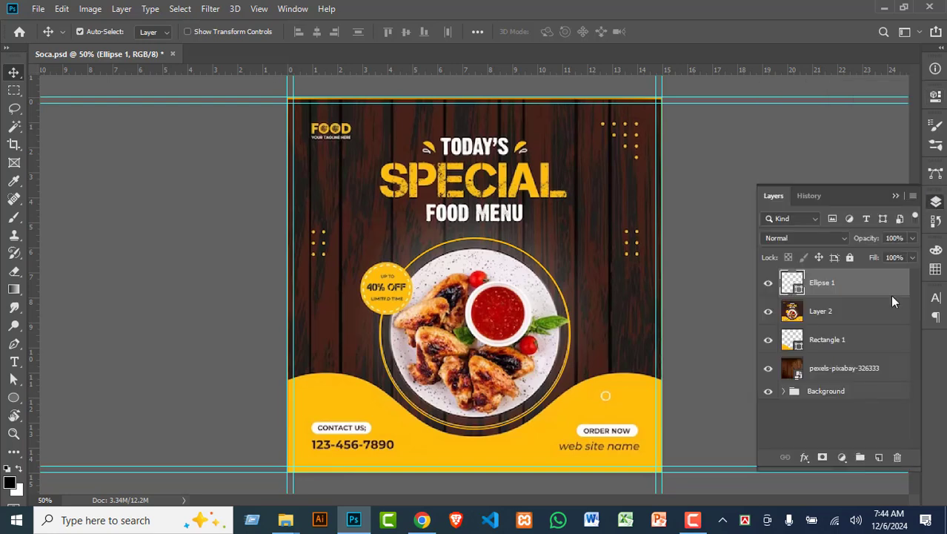
pyautogui.click(769, 310)
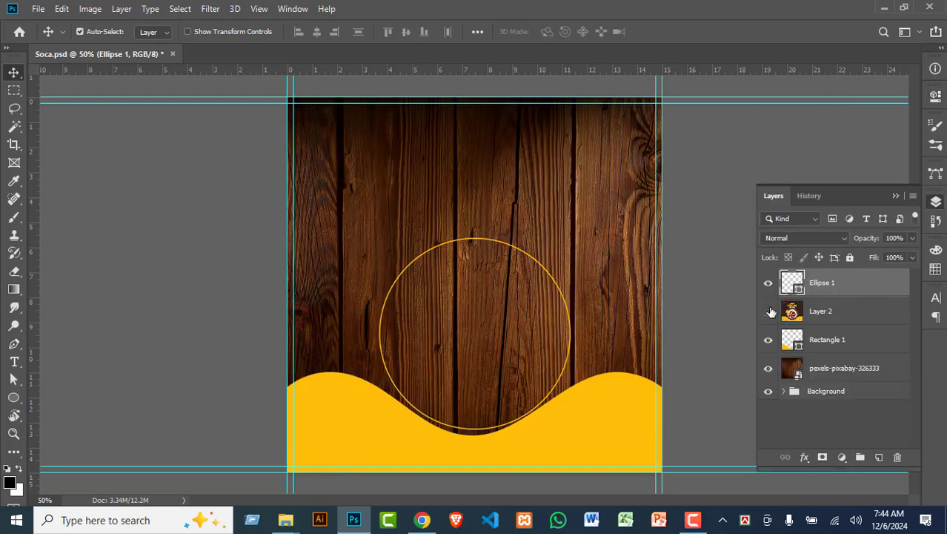
pyautogui.click(769, 312)
pyautogui.click(769, 311)
# Step: Move the yellow circle up so it is centred on the canvas
pyautogui.hotkey('ctrl', 't')
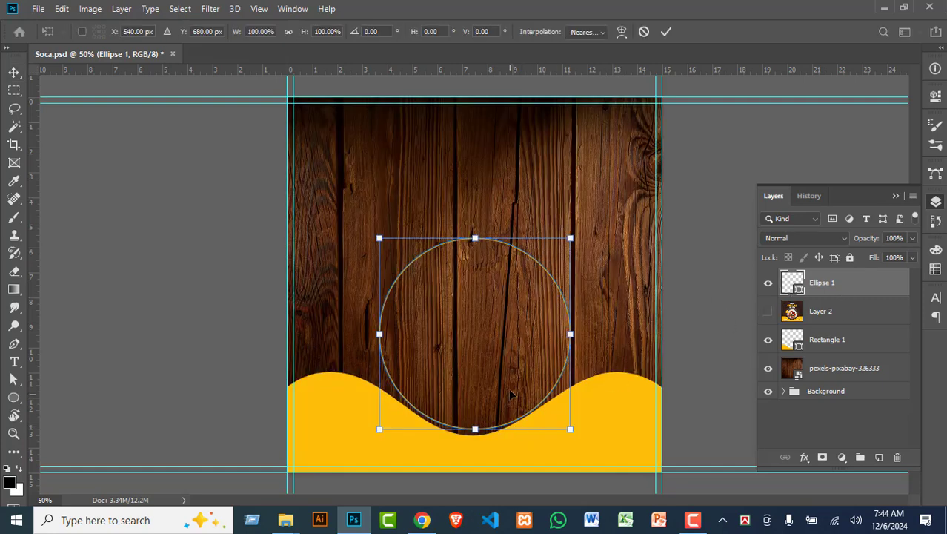
pyautogui.moveTo(510, 398); pyautogui.dragTo(508, 377)
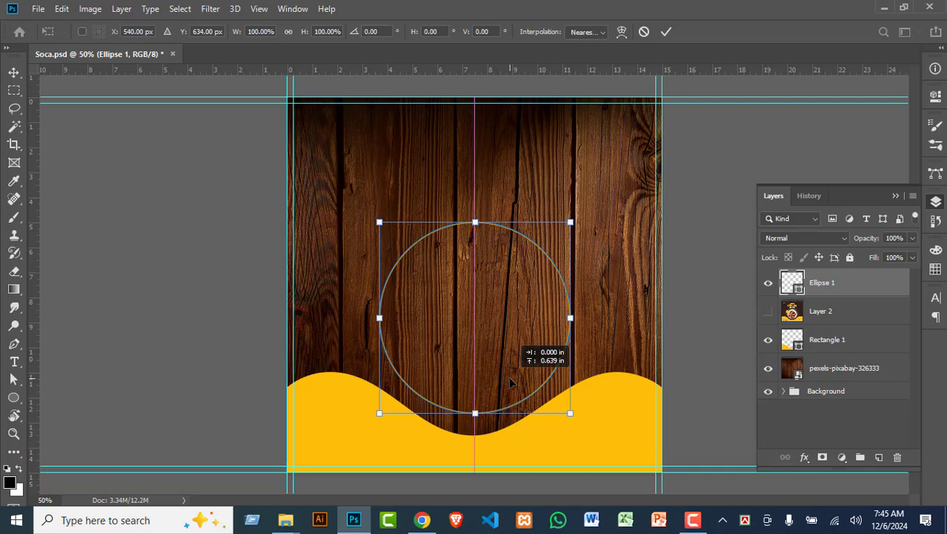
pyautogui.press('Return')
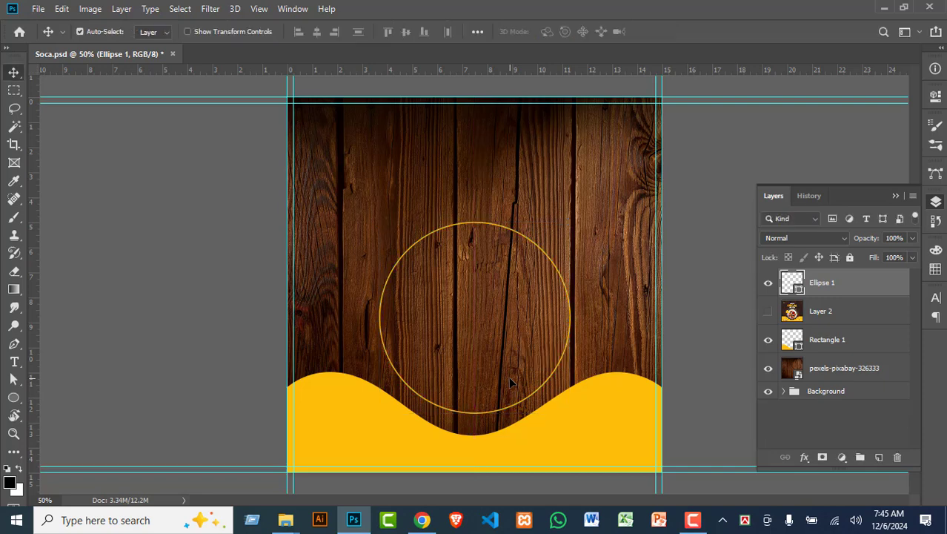
# Step: Show Layer 2, drag it above Ellipse 1, then hide and reshow it to compare
pyautogui.click(768, 315)
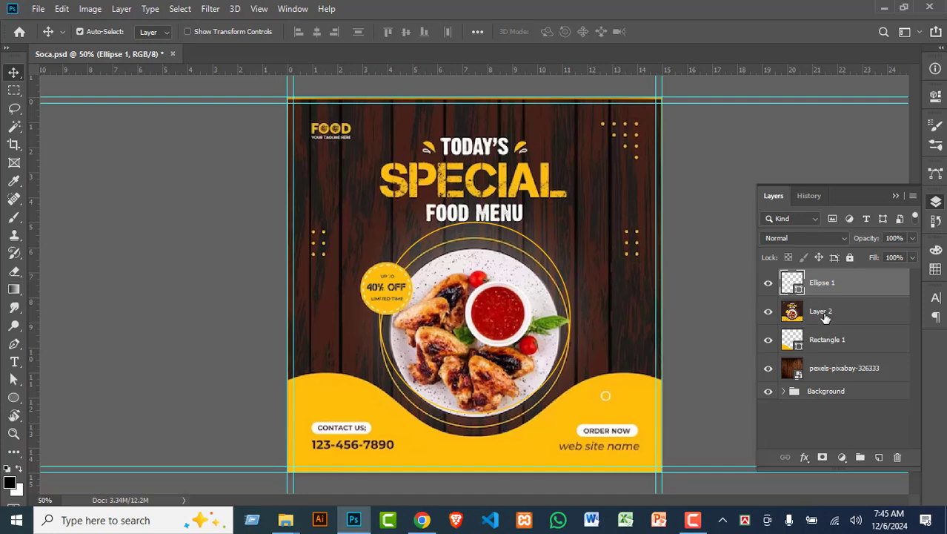
pyautogui.click(825, 316)
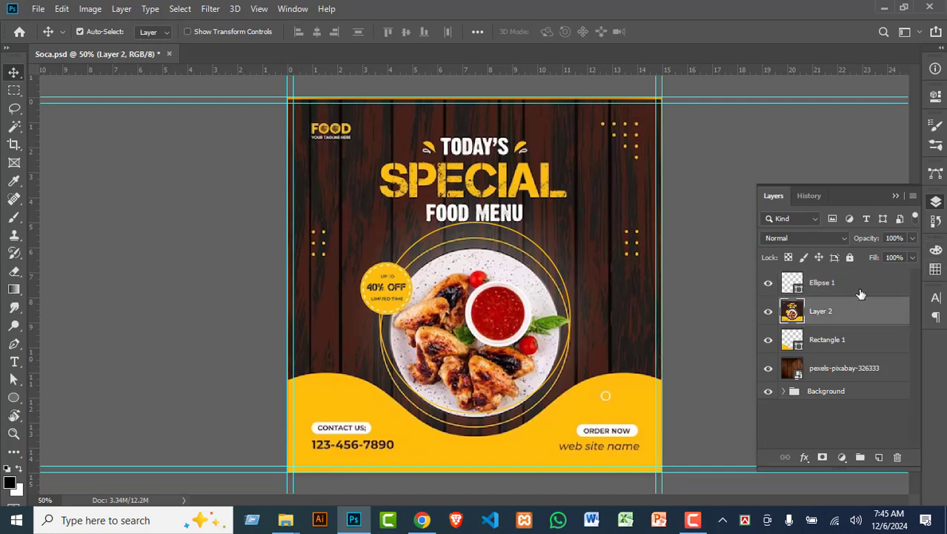
pyautogui.moveTo(831, 317); pyautogui.dragTo(835, 277)
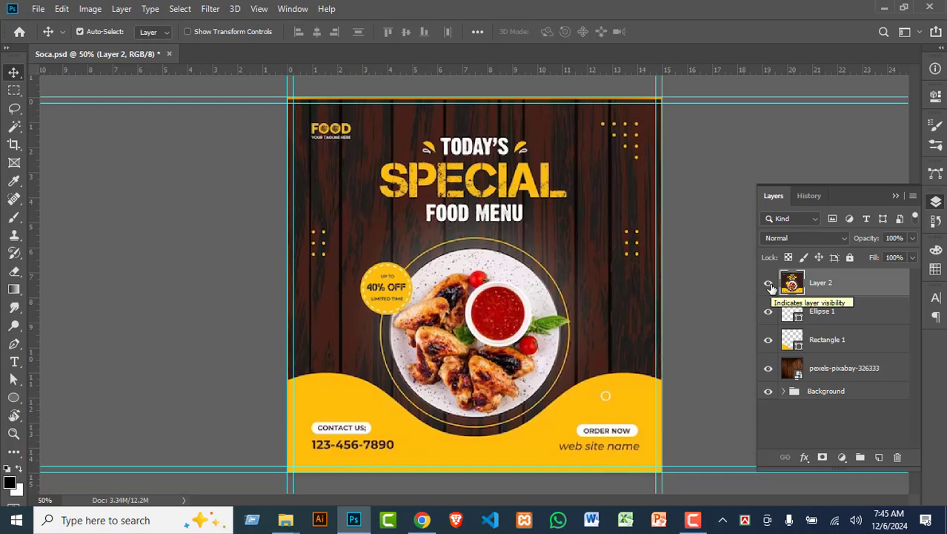
pyautogui.click(771, 288)
pyautogui.click(769, 282)
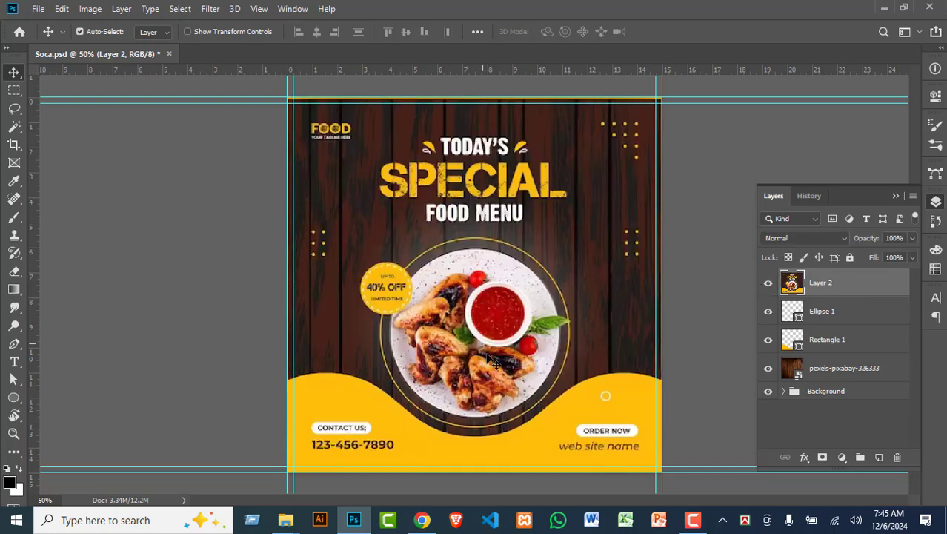
pyautogui.click(769, 282)
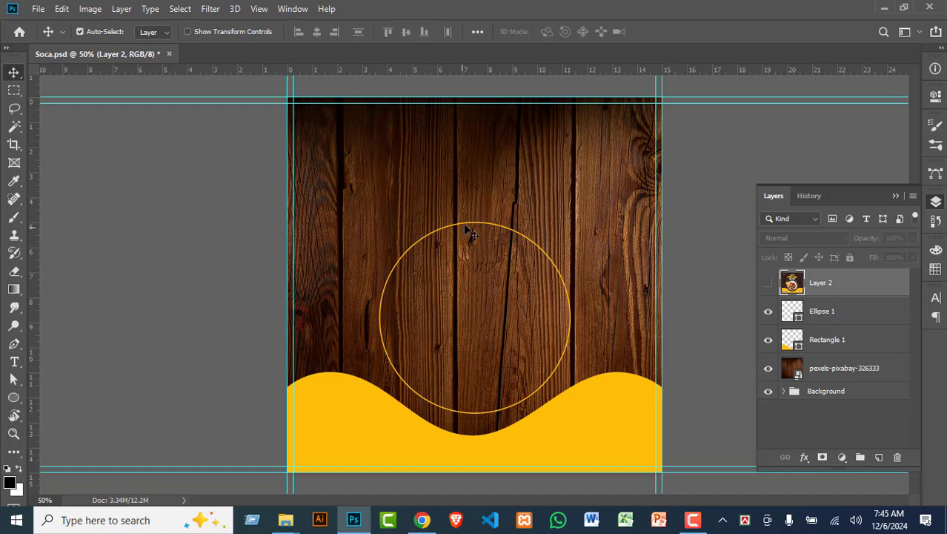
pyautogui.click(828, 321)
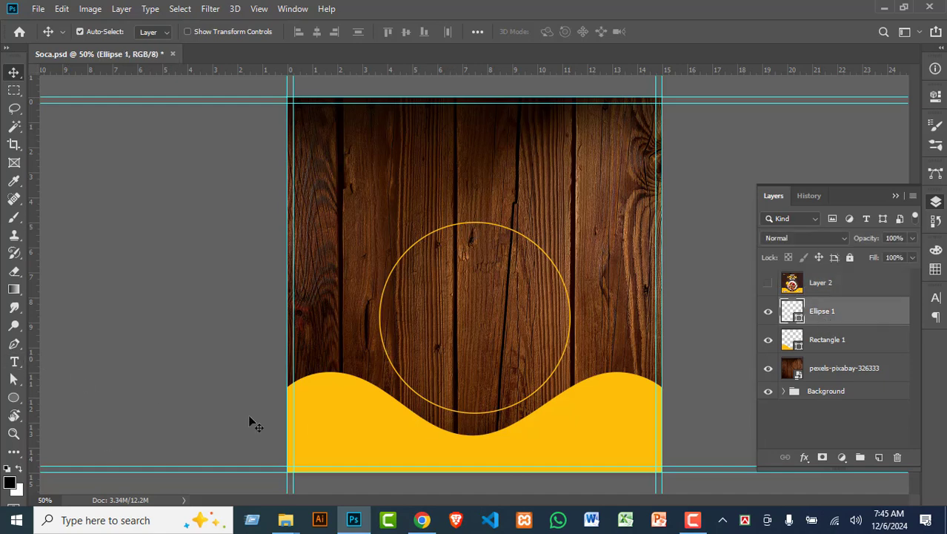
pyautogui.click(13, 398)
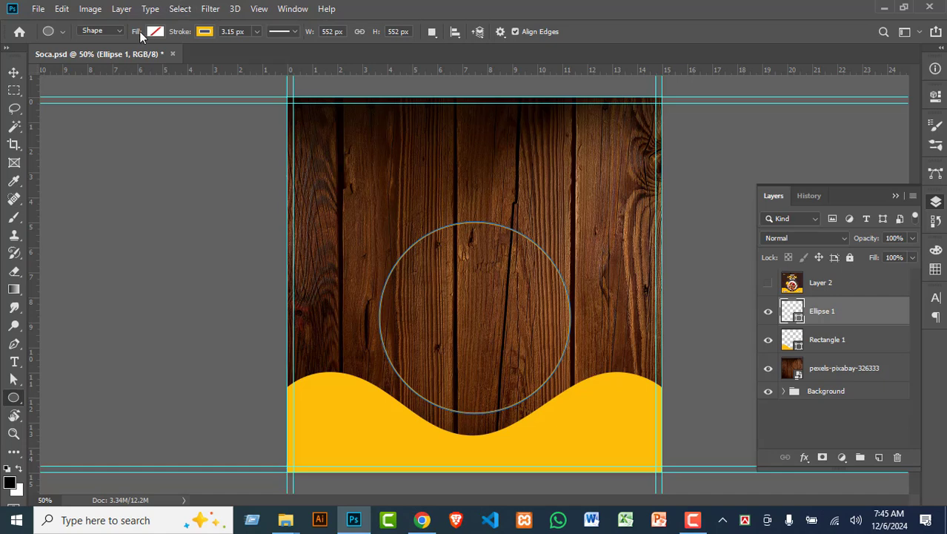
pyautogui.click(164, 32)
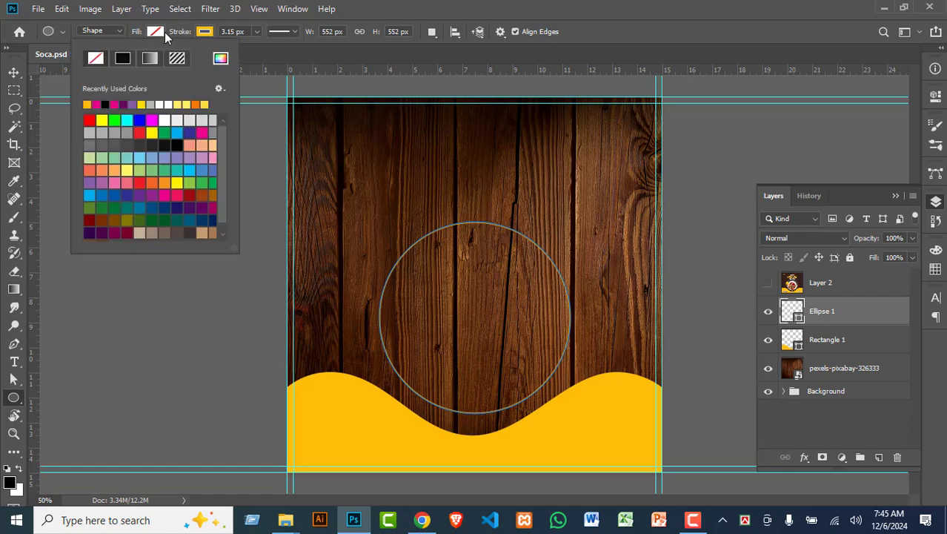
pyautogui.click(141, 134)
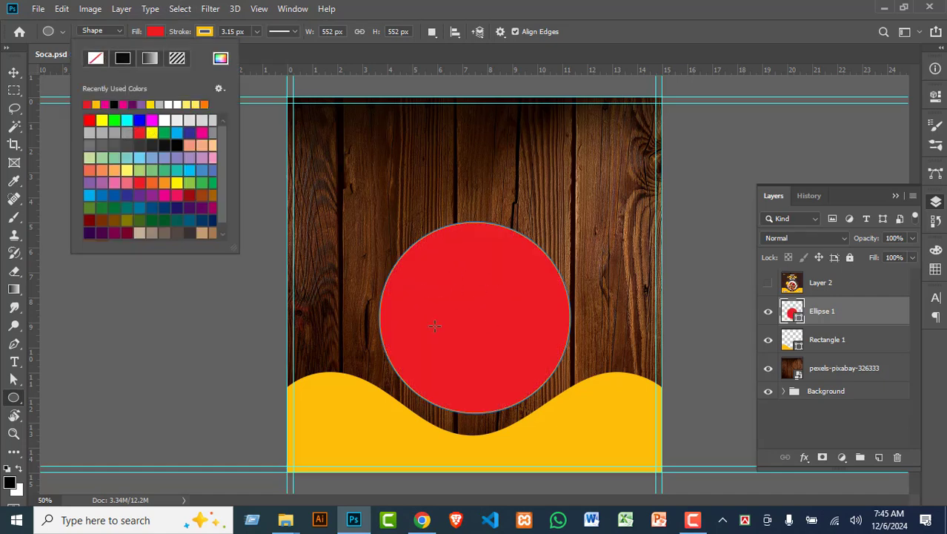
pyautogui.click(165, 172)
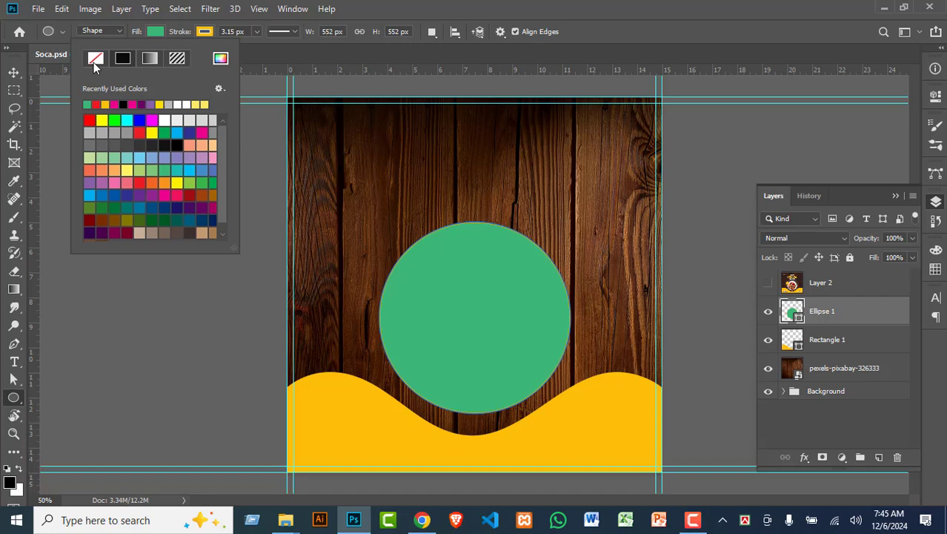
pyautogui.click(95, 59)
pyautogui.click(13, 72)
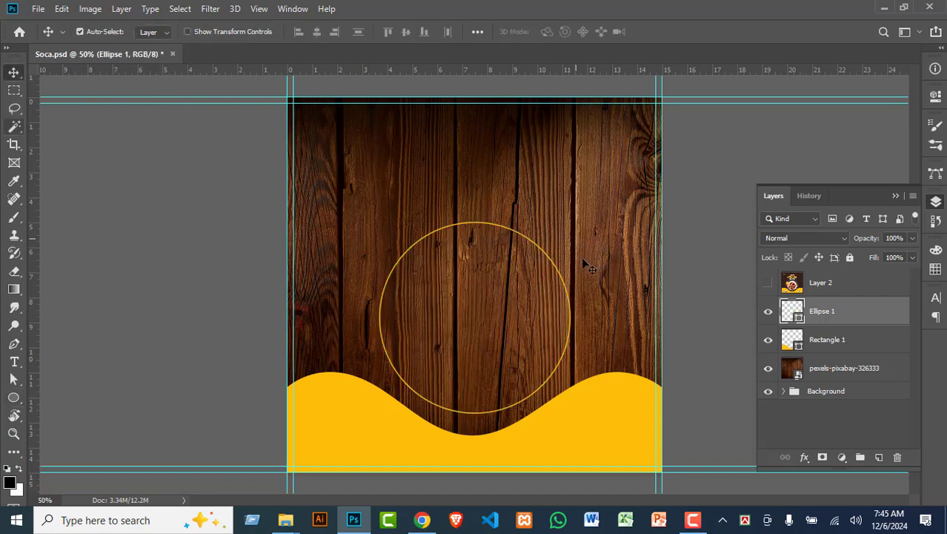
pyautogui.click(768, 284)
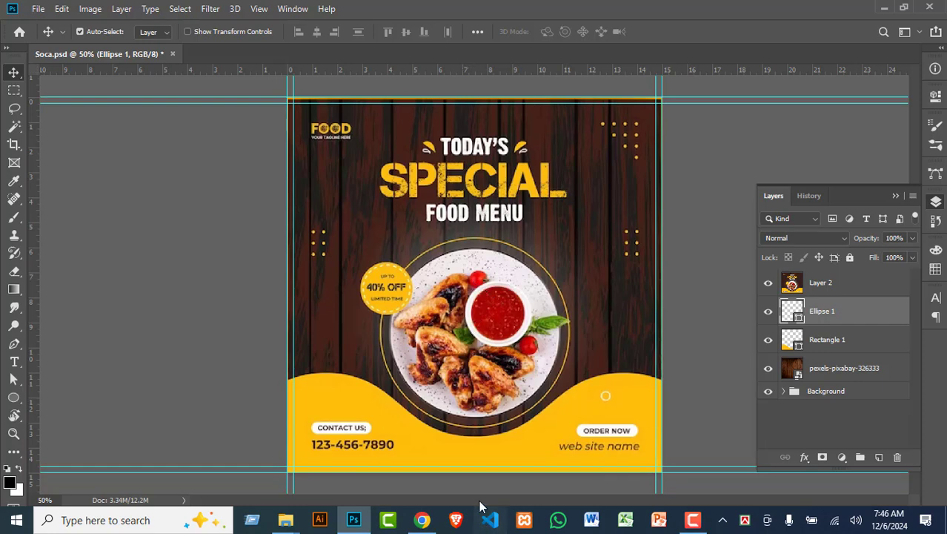
# Step: In Chrome, change the image search from restaurant board to 'food plate'
pyautogui.click(422, 519)
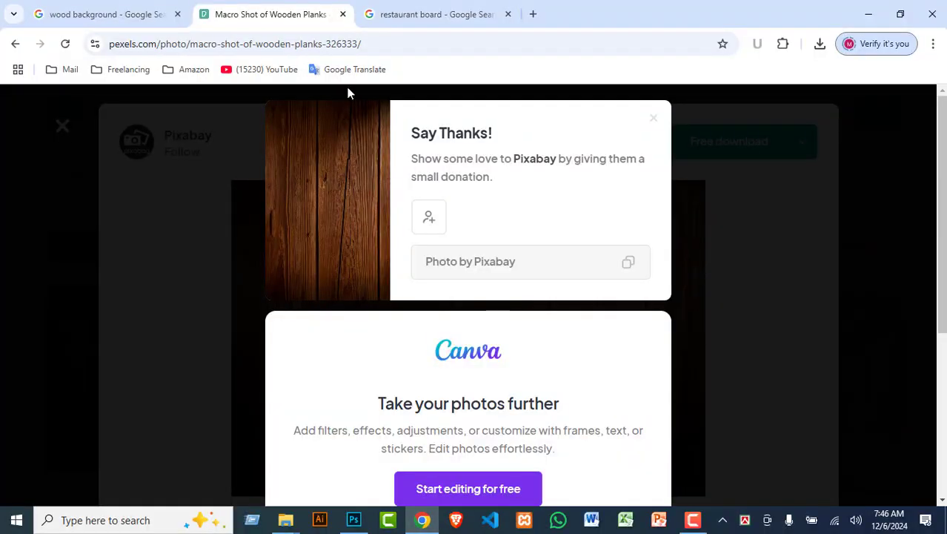
pyautogui.click(430, 8)
pyautogui.doubleClick(221, 104)
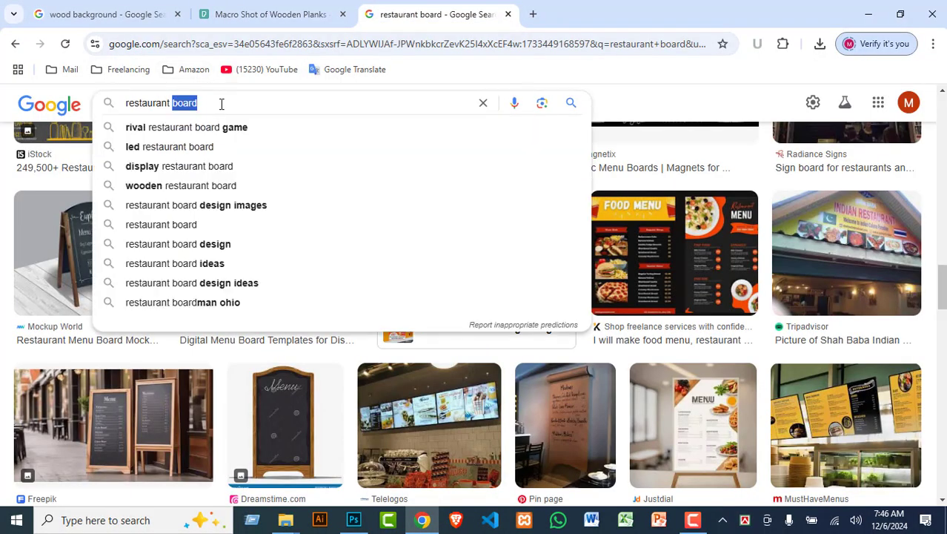
pyautogui.tripleClick(221, 103)
pyautogui.write('foo')
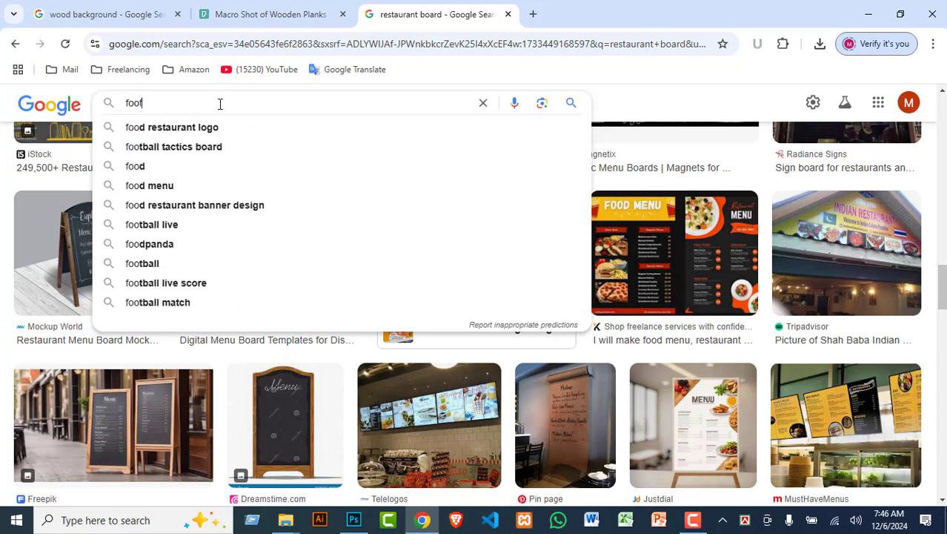
pyautogui.press('BackSpace')
pyautogui.press('BackSpace')
pyautogui.write('oof')
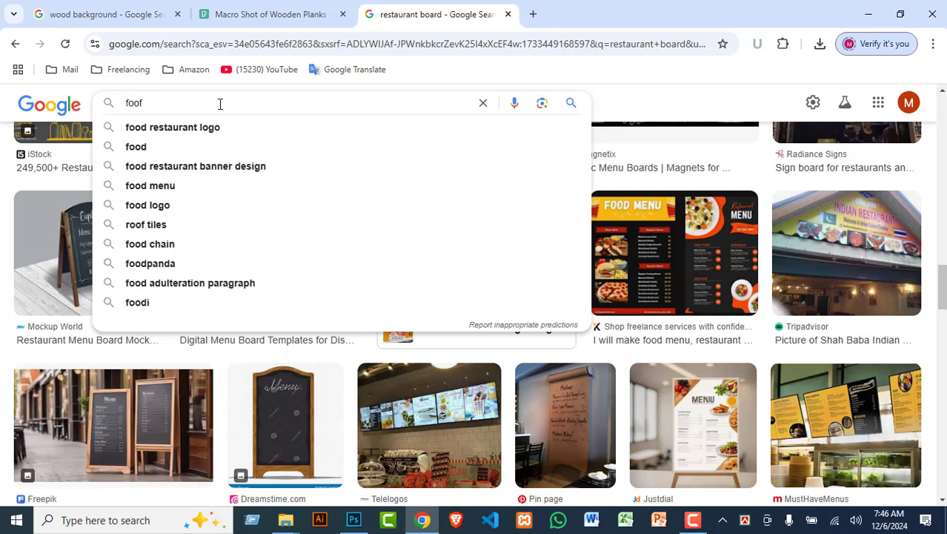
pyautogui.press('BackSpace')
pyautogui.write('d ')
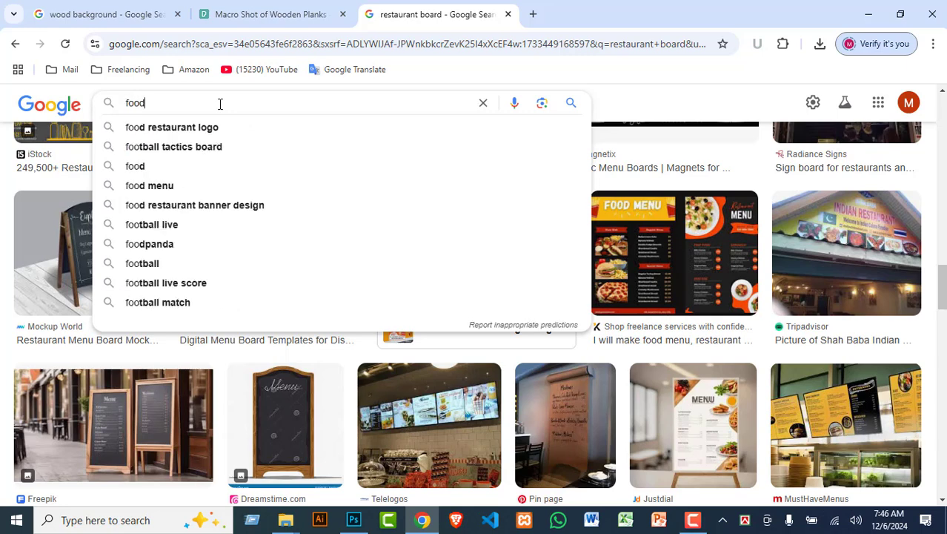
pyautogui.write('pla')
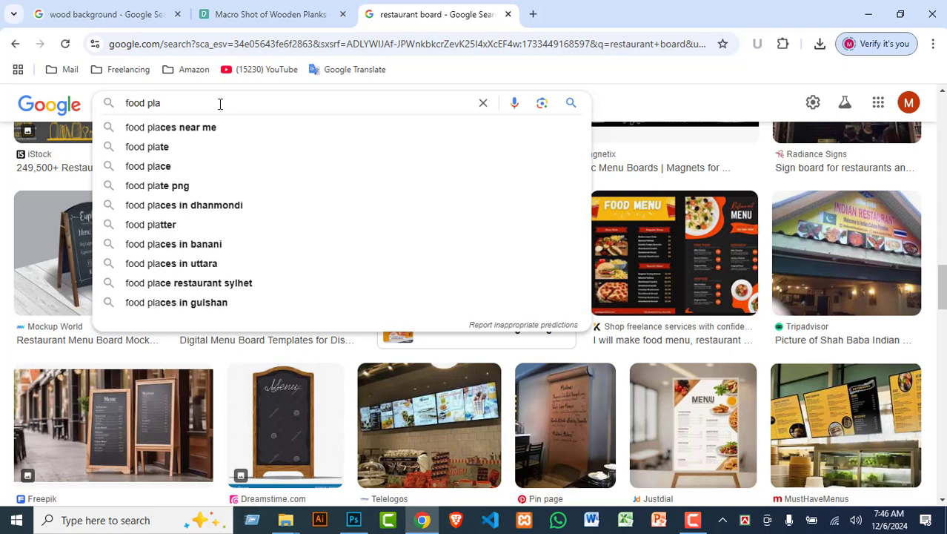
pyautogui.write('te')
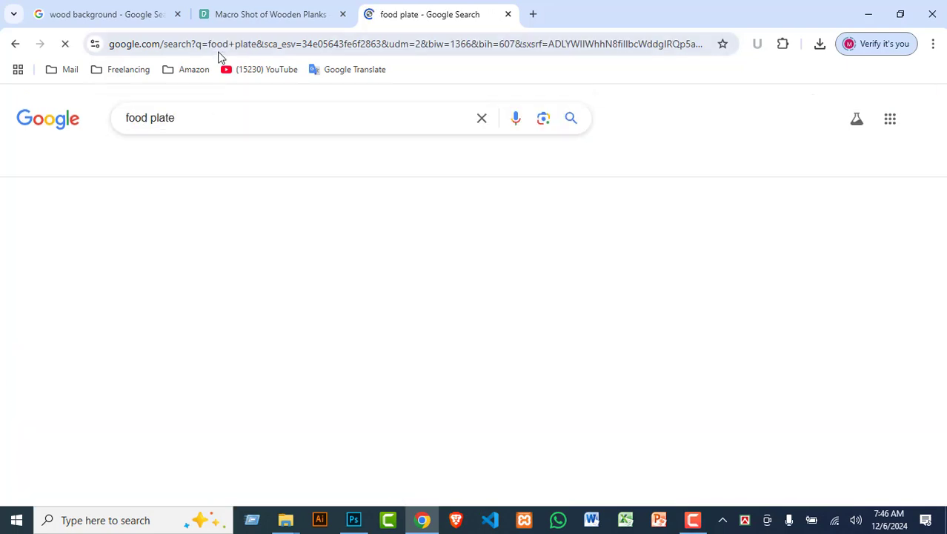
# Step: Browse and preview several healthy food plate results, including the Freepik plate image
pyautogui.scroll(-2, 416, 263)
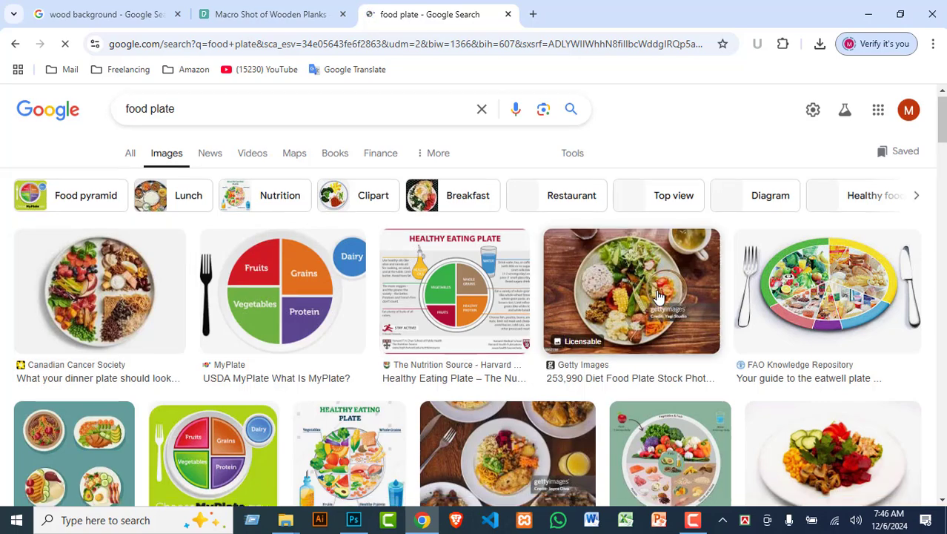
pyautogui.click(859, 354)
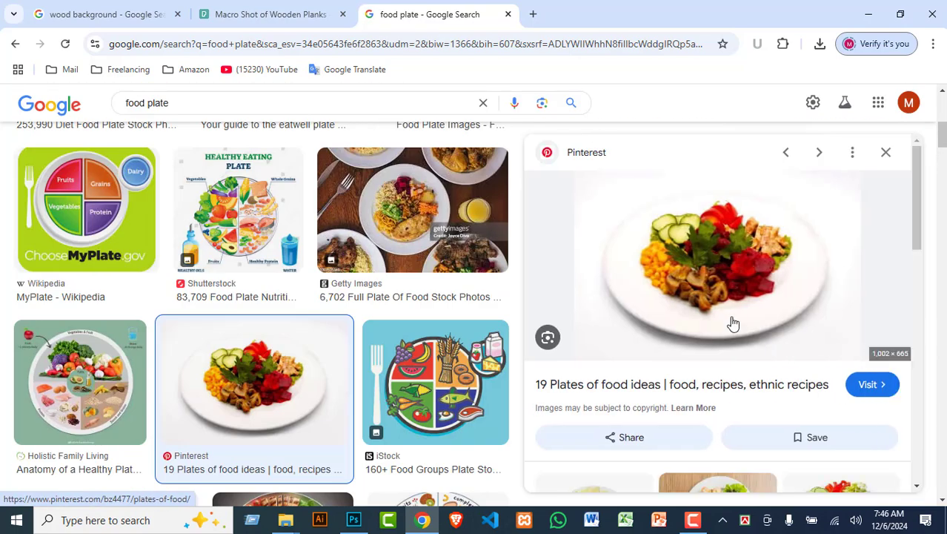
pyautogui.scroll(-3, 842, 269)
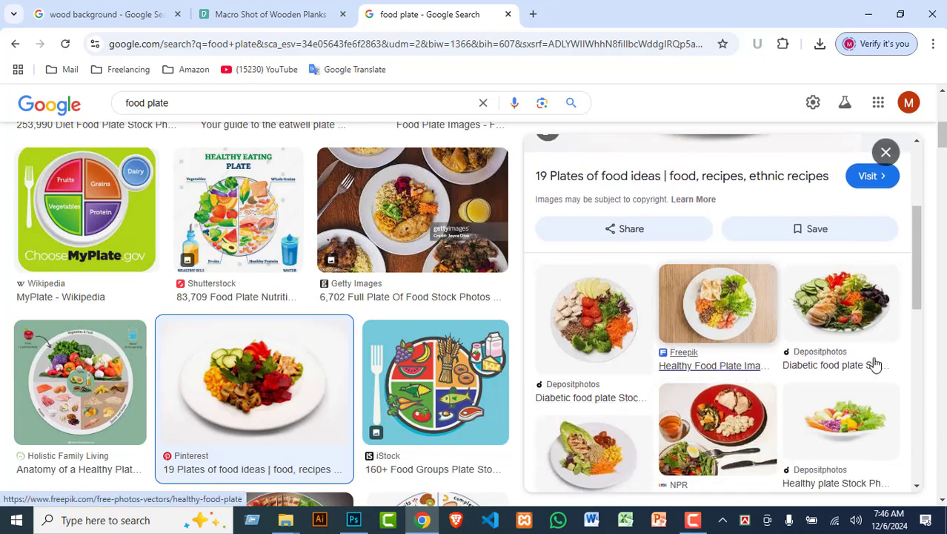
pyautogui.click(730, 323)
pyautogui.scroll(-2, 790, 299)
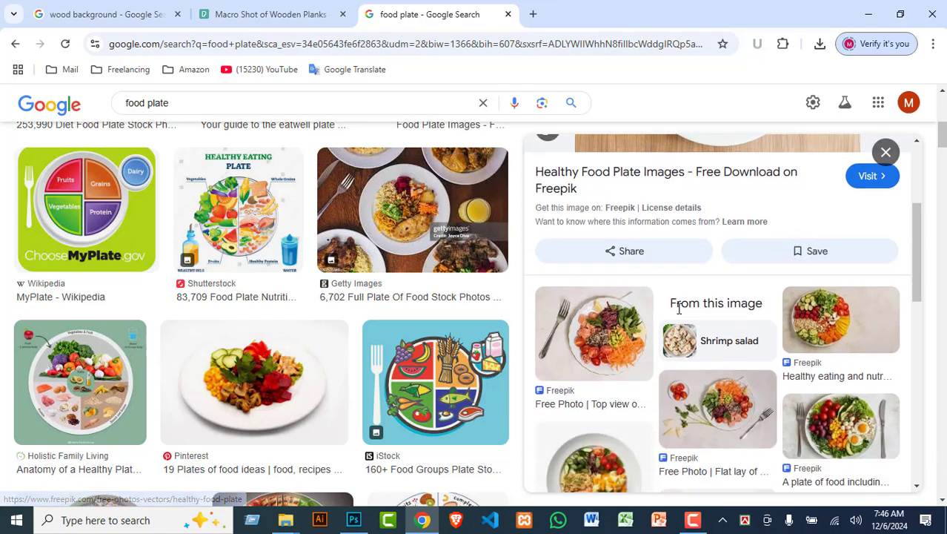
pyautogui.scroll(-1, 766, 361)
pyautogui.scroll(-1, 765, 361)
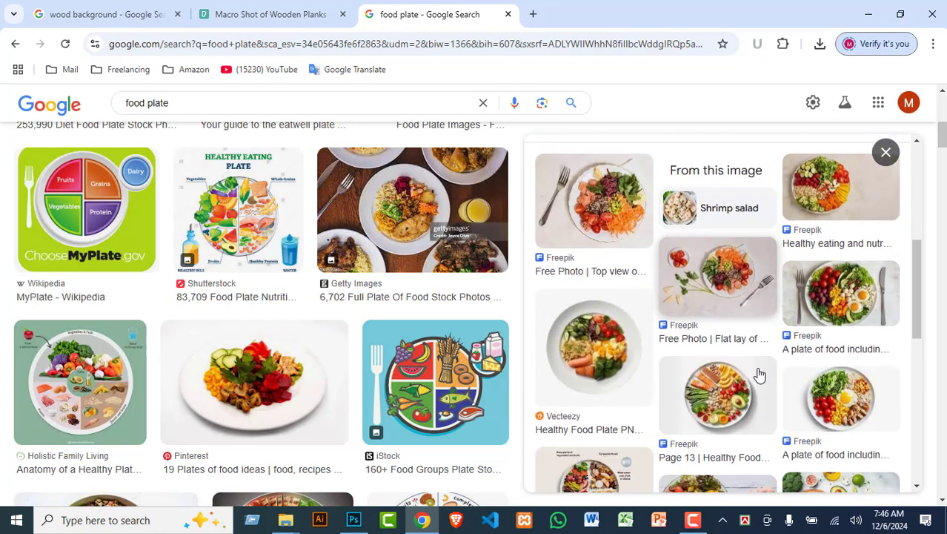
pyautogui.scroll(-3, 877, 413)
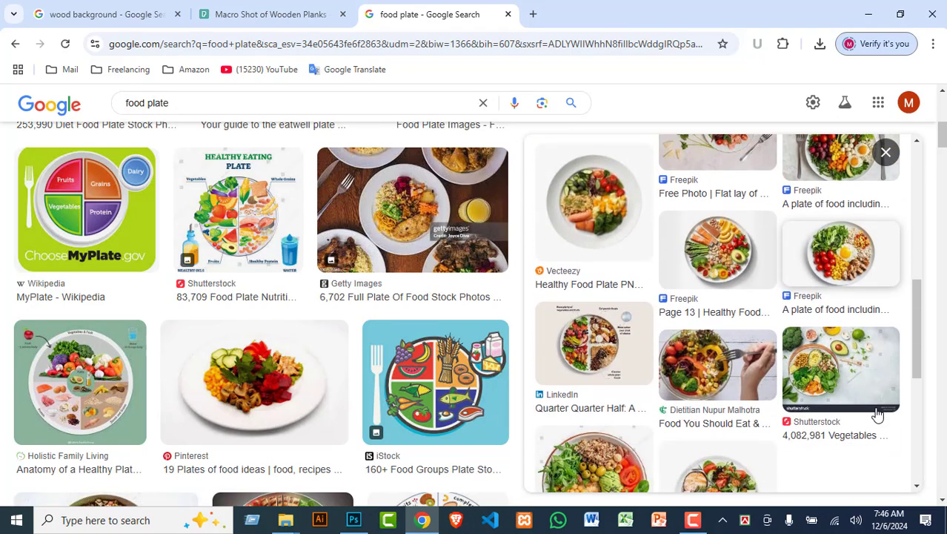
pyautogui.click(751, 408)
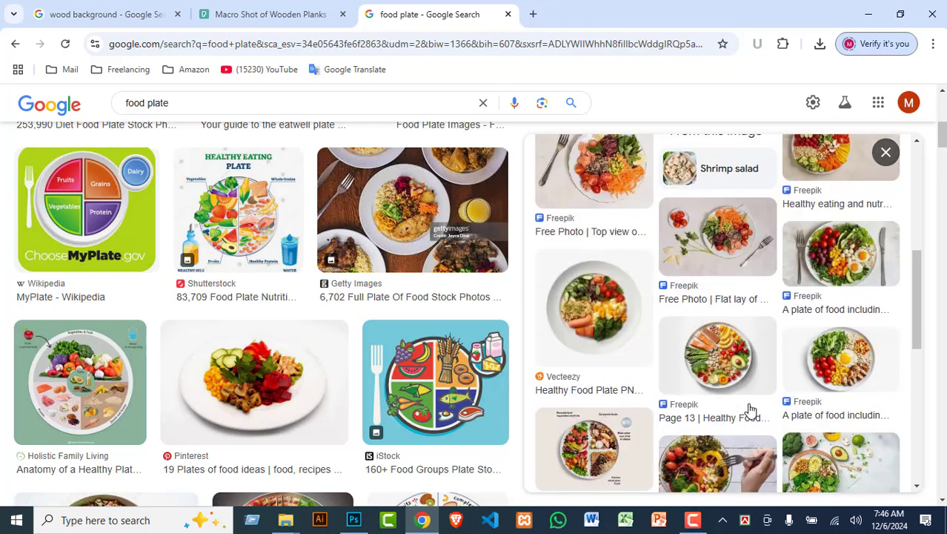
pyautogui.click(599, 392)
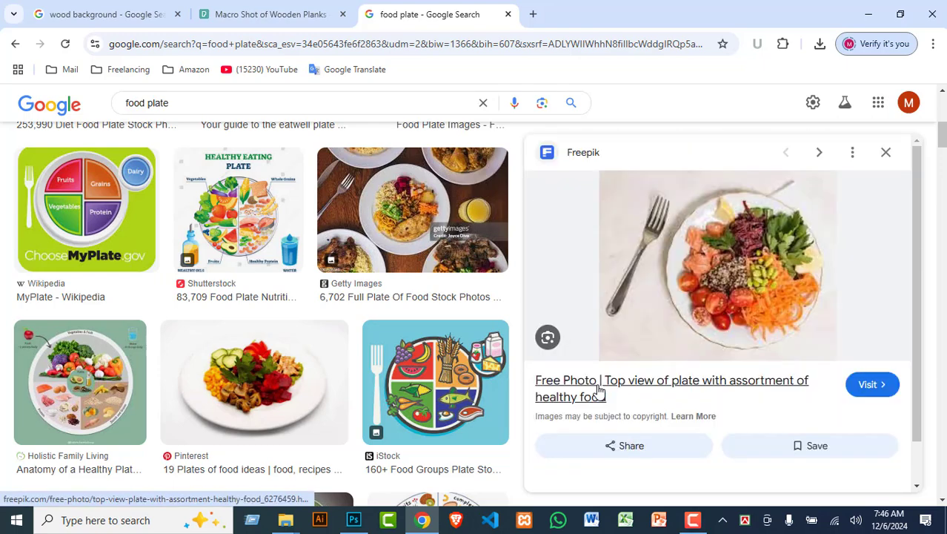
pyautogui.scroll(-3, 763, 271)
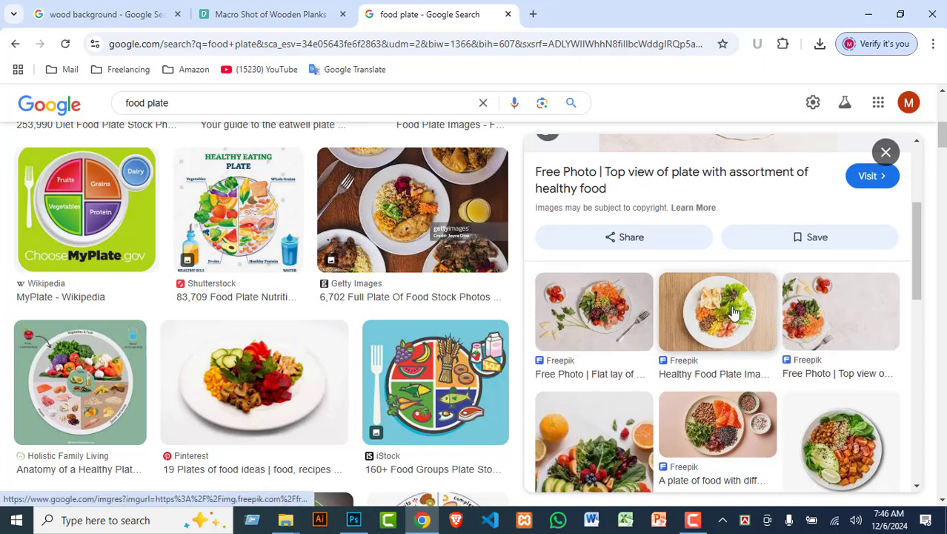
# Step: Copy the Freepik salad plate image and return to Photoshop
pyautogui.click(745, 325)
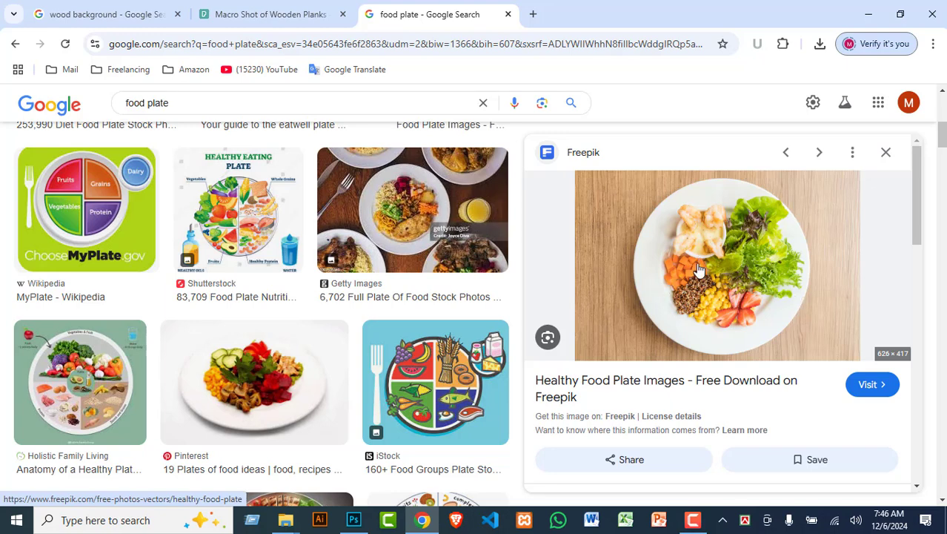
pyautogui.rightClick(721, 241)
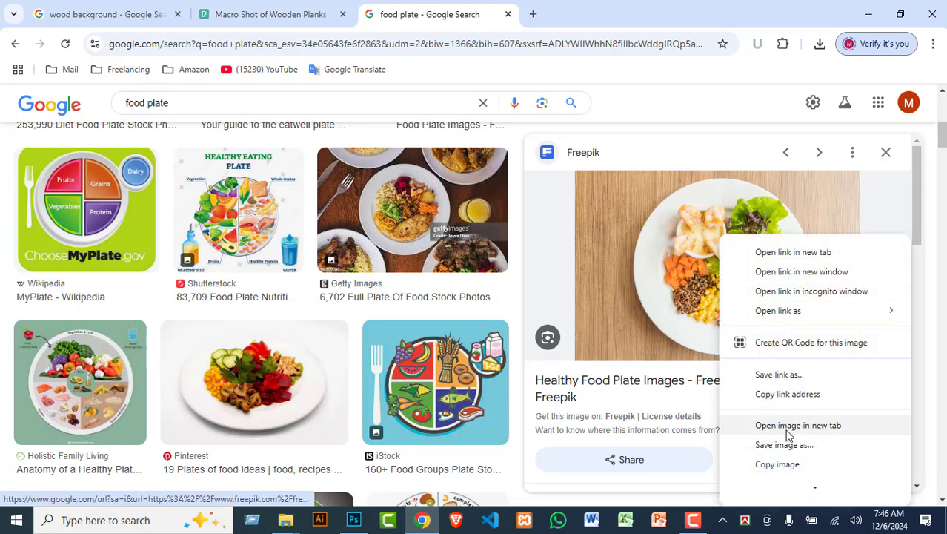
pyautogui.click(782, 466)
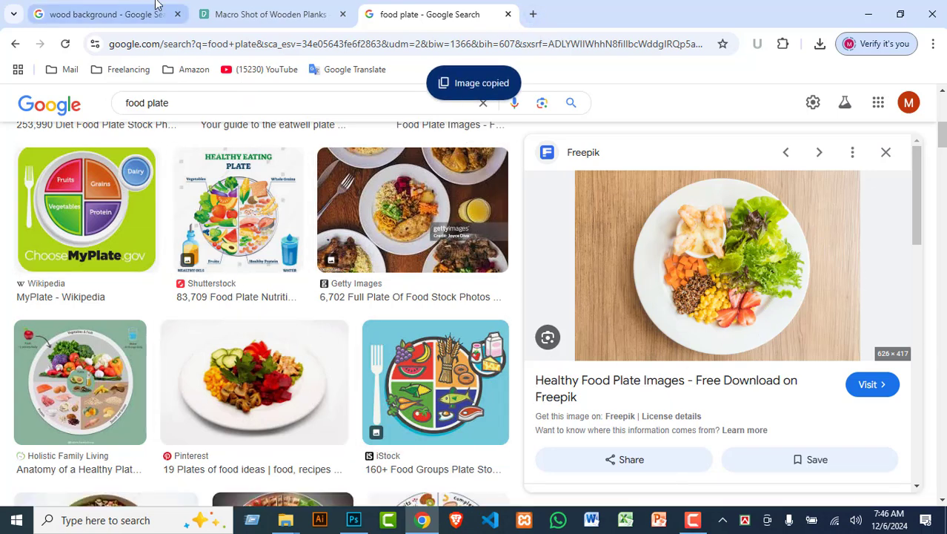
pyautogui.click(354, 521)
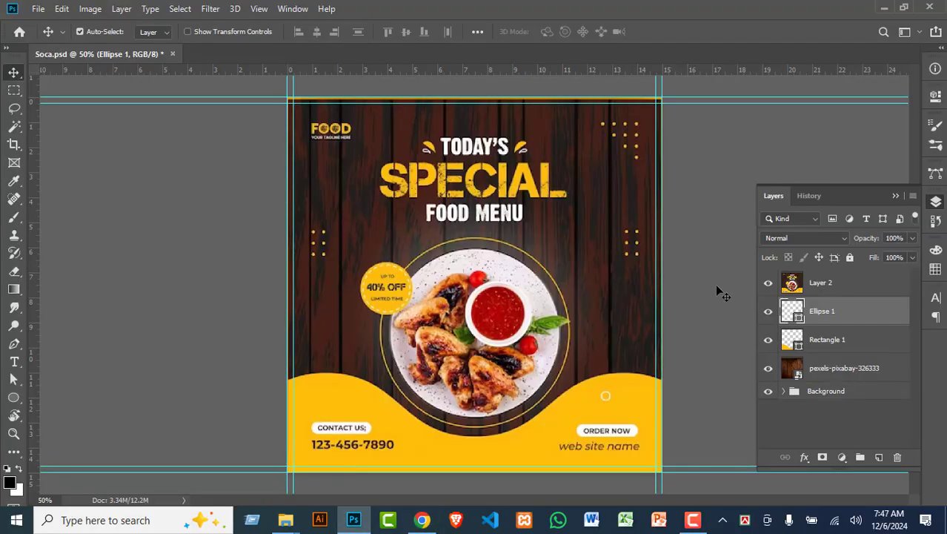
# Step: Paste the salad plate photo above Layer 2 and nudge it slightly left
pyautogui.click(860, 283)
pyautogui.hotkey('ctrl', 'v')
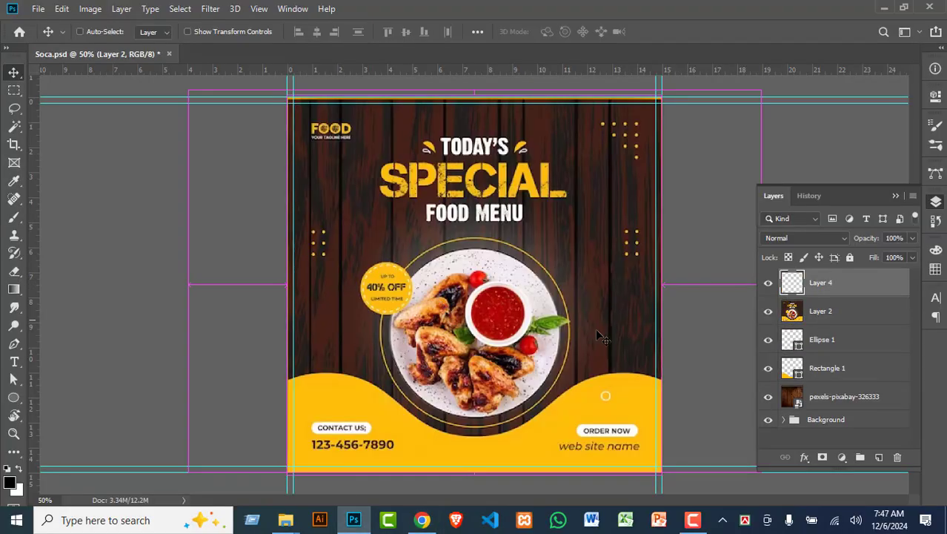
pyautogui.moveTo(481, 299); pyautogui.dragTo(458, 300)
# Step: Switch to the Quick Selection Tool and use Select Subject to select the round plate
pyautogui.click(15, 127)
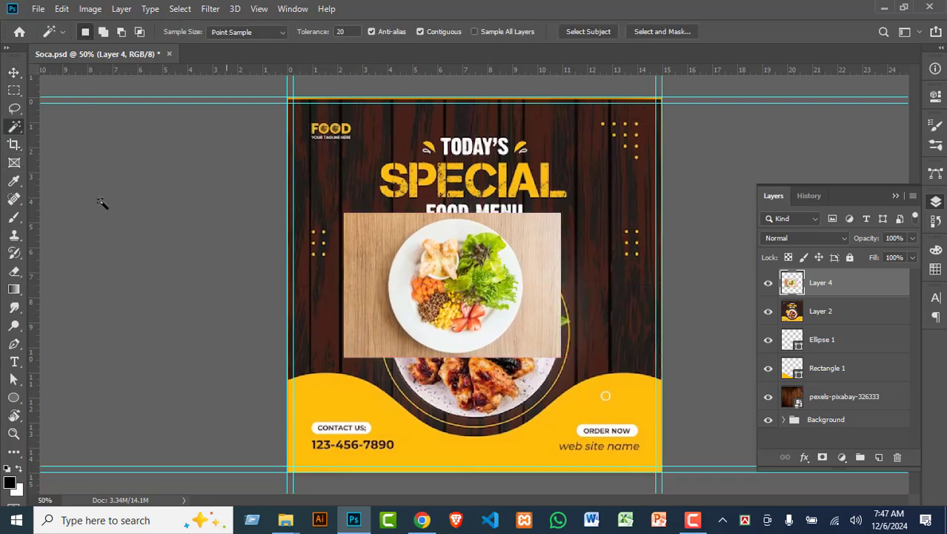
pyautogui.click(14, 199)
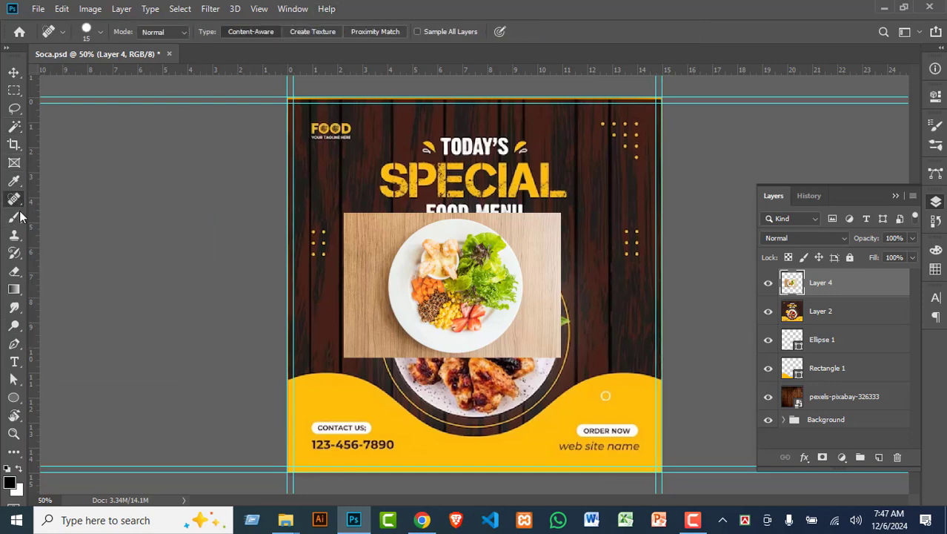
pyautogui.click(15, 127)
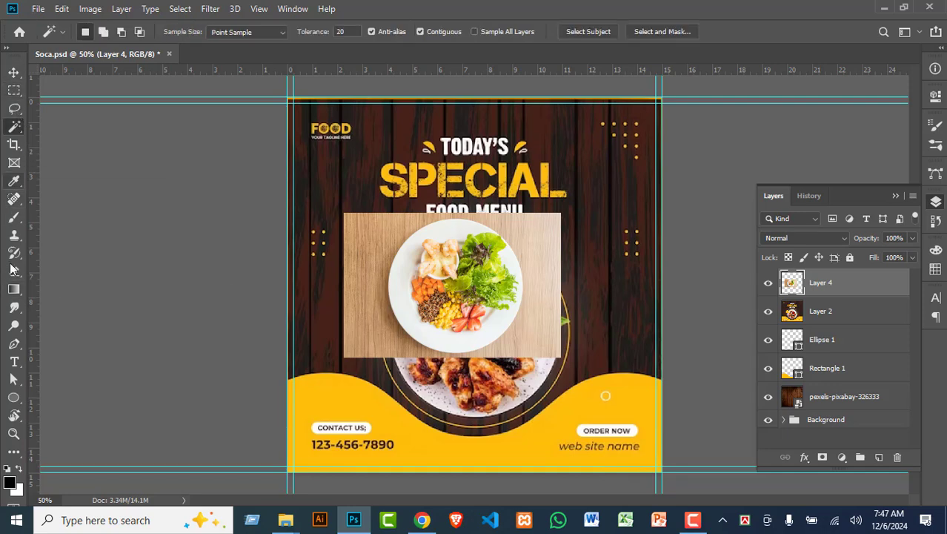
pyautogui.click(13, 199)
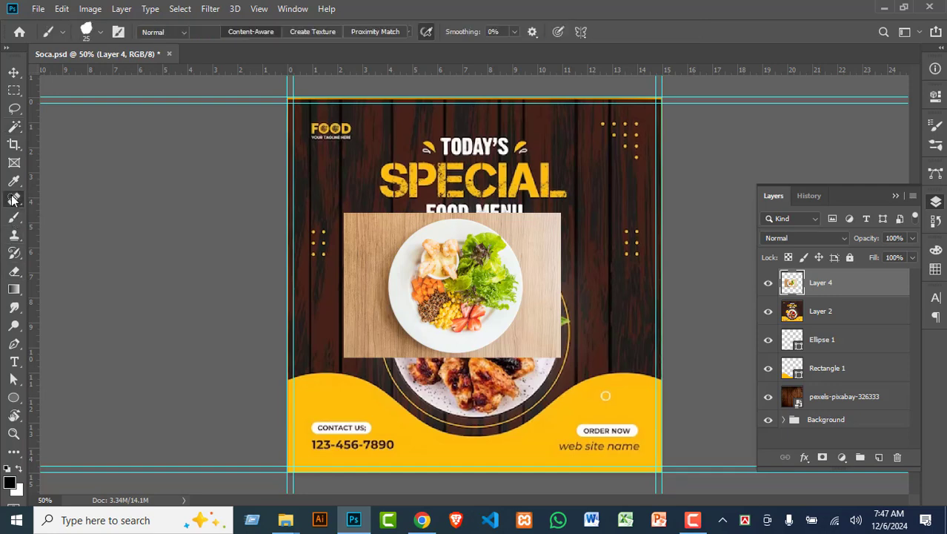
pyautogui.rightClick(13, 198)
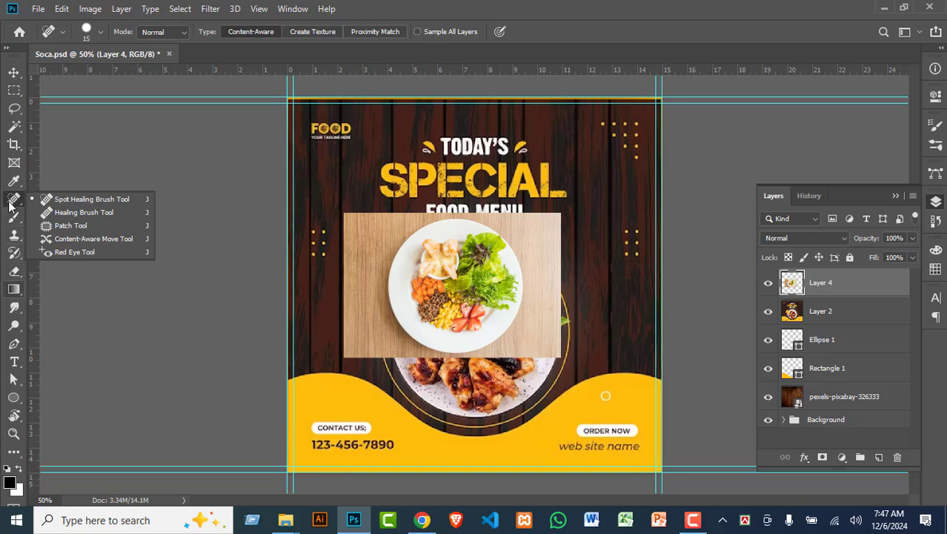
pyautogui.click(14, 126)
pyautogui.rightClick(13, 126)
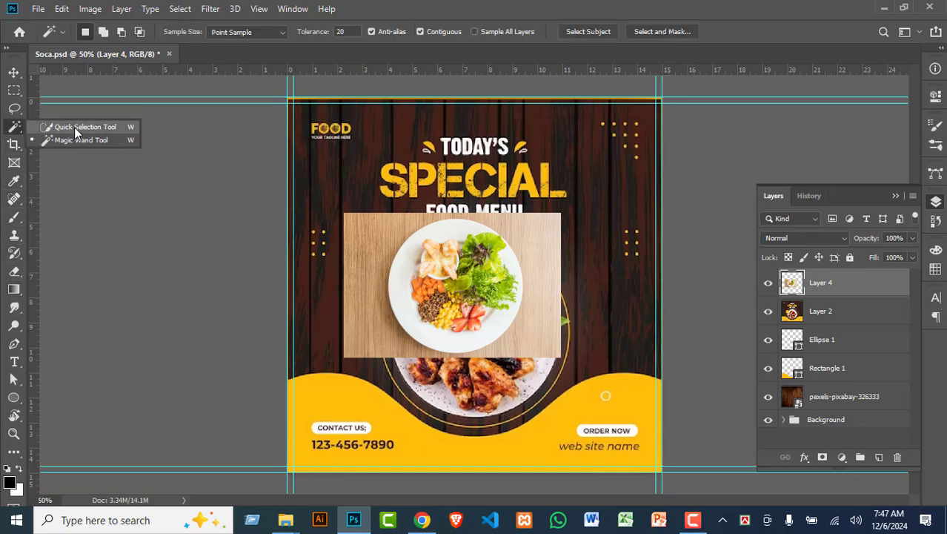
pyautogui.click(74, 126)
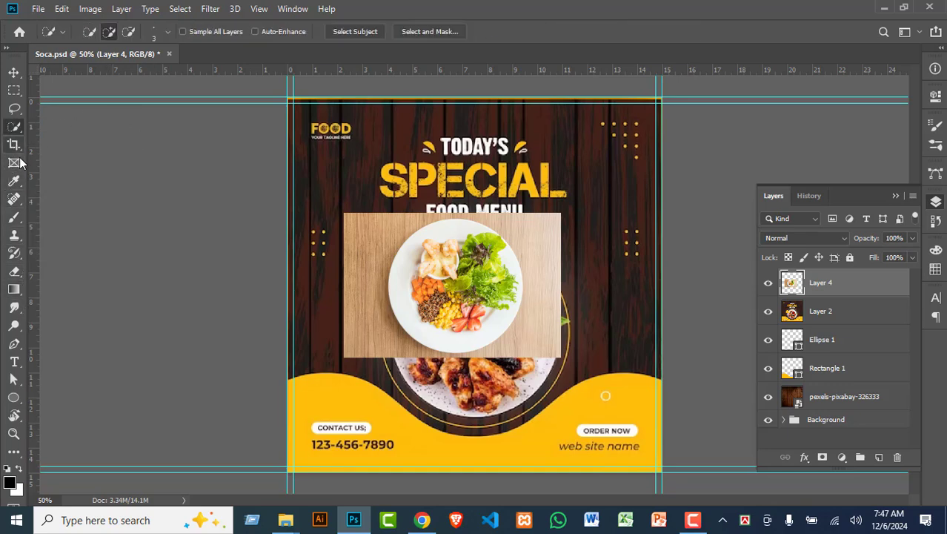
pyautogui.click(350, 32)
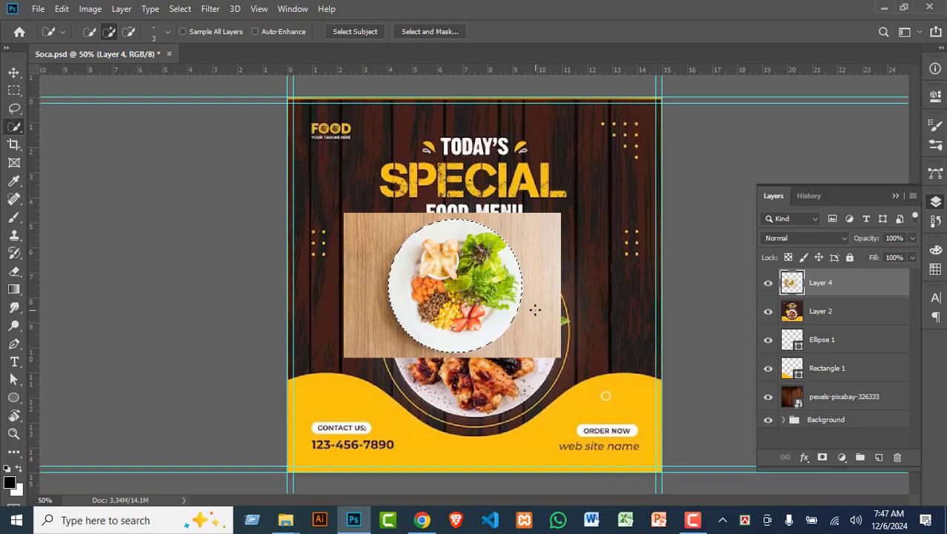
# Step: Invert the selection, delete the wood board around the plate, and deselect
pyautogui.hotkey('ctrl', 'shift', 'i')
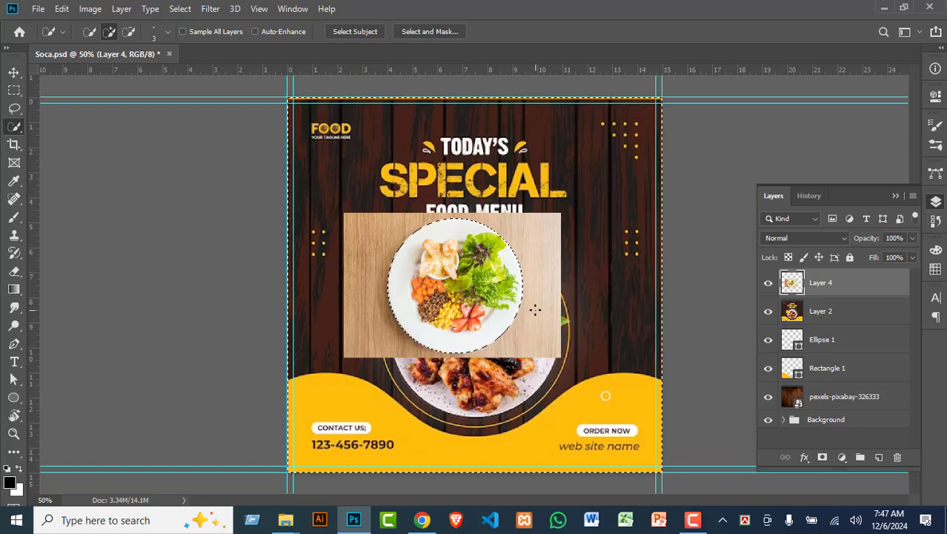
pyautogui.press('Delete')
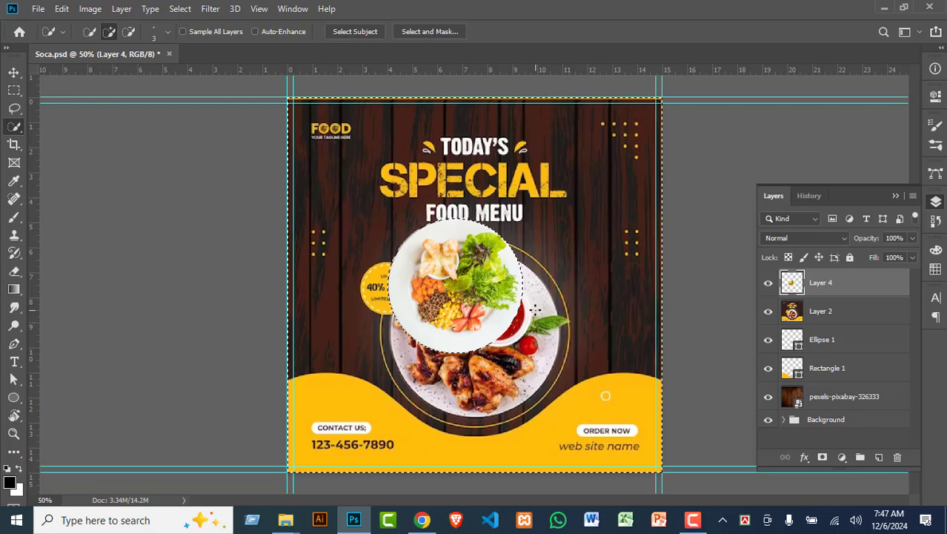
pyautogui.hotkey('ctrl', 'd')
# Step: Move the salad plate onto the ring's centre and scale it proportionally to about 123%
pyautogui.click(13, 72)
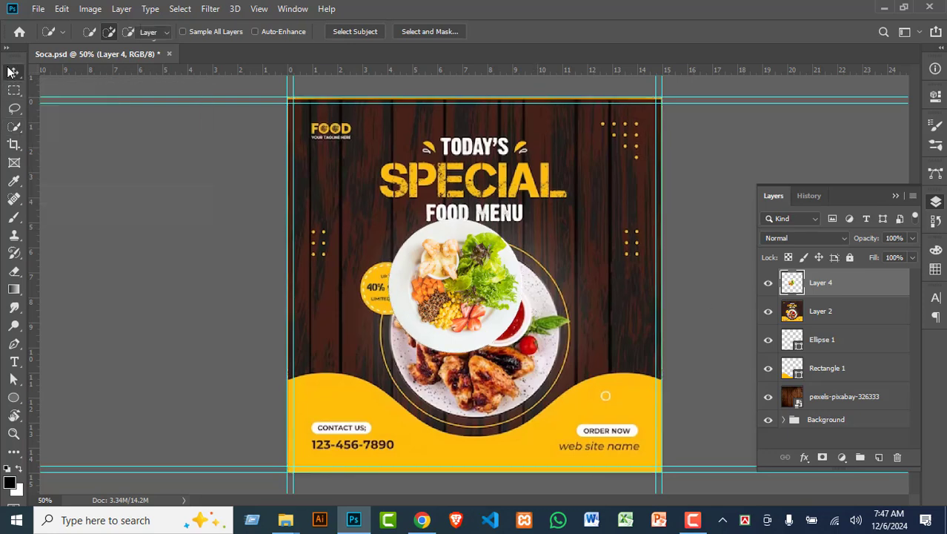
pyautogui.moveTo(474, 280); pyautogui.dragTo(487, 320)
pyautogui.hotkey('ctrl', 't')
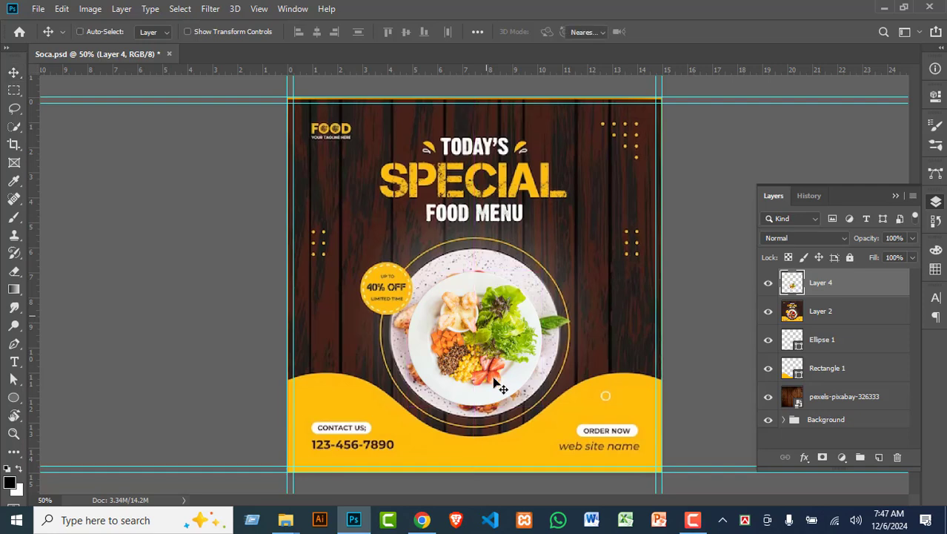
pyautogui.moveTo(542, 406); pyautogui.dragTo(557, 417)
pyautogui.hotkey('ctrl', 'z')
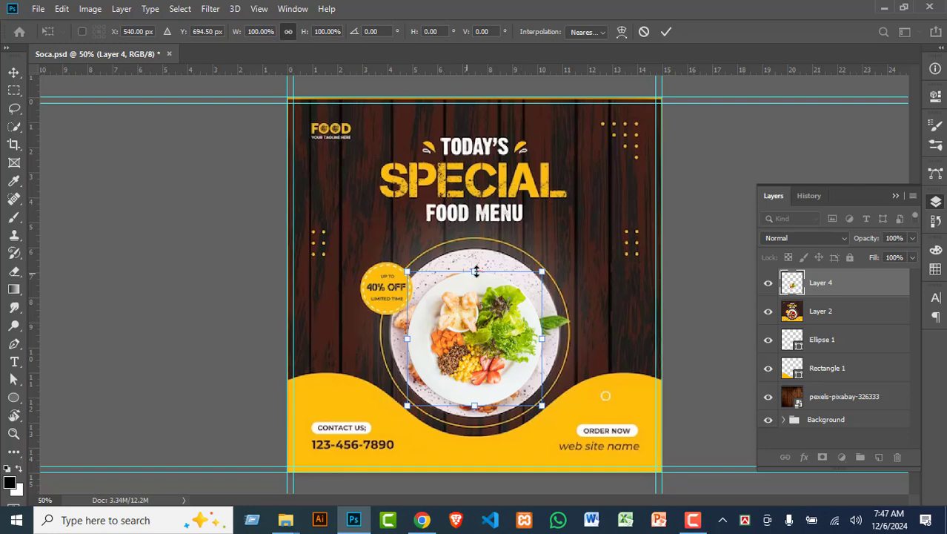
pyautogui.moveTo(476, 264); pyautogui.dragTo(472, 246)
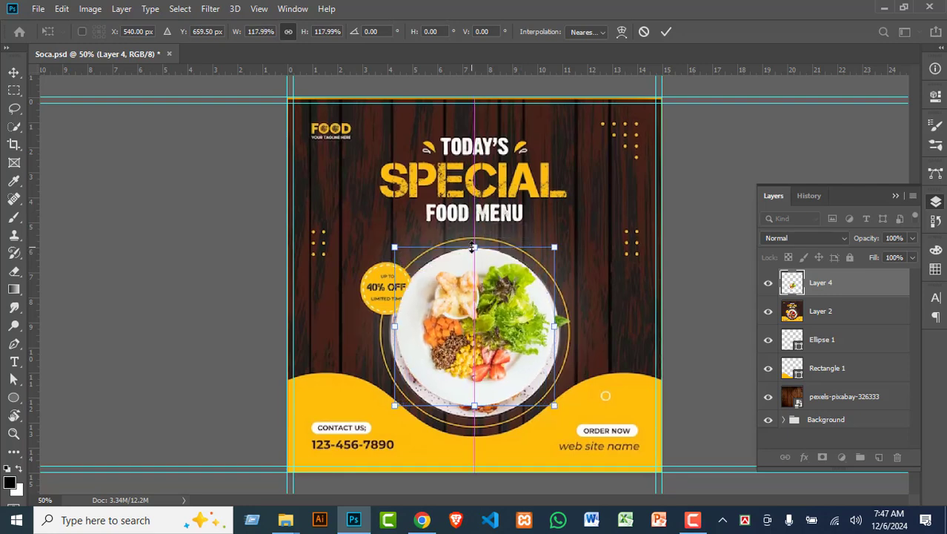
pyautogui.moveTo(474, 407); pyautogui.dragTo(475, 413)
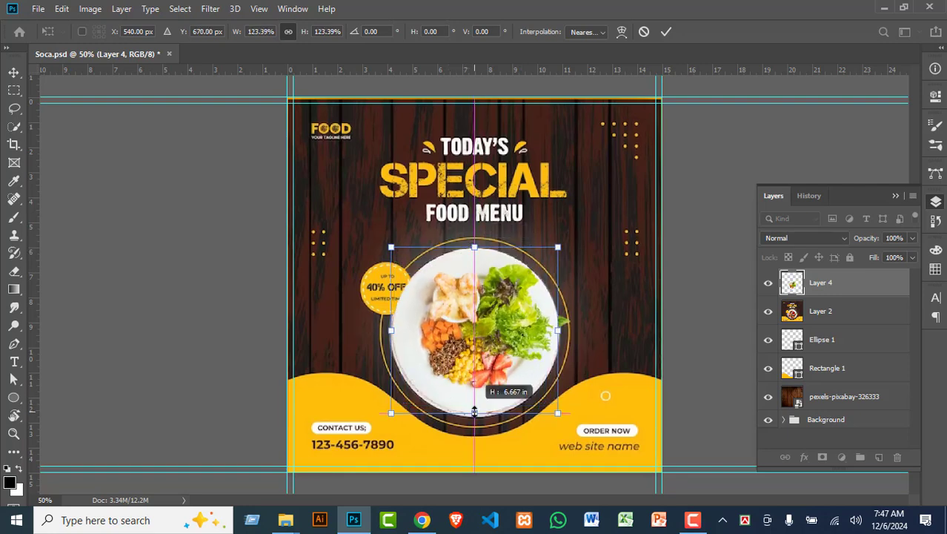
pyautogui.press('Return')
# Step: Hide Layer 2, nudge the plate up slightly, and move Layer 4 below Layer 2
pyautogui.click(768, 314)
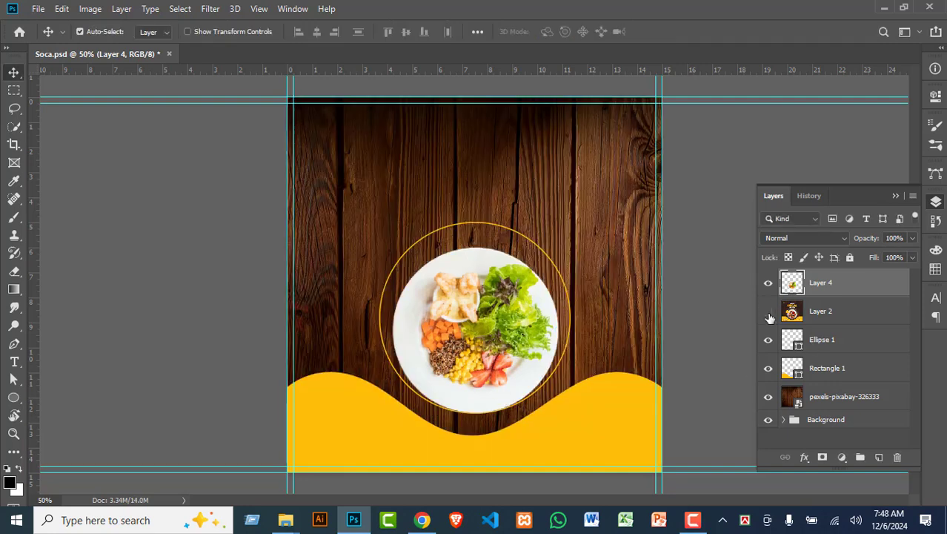
pyautogui.moveTo(490, 353); pyautogui.dragTo(487, 342)
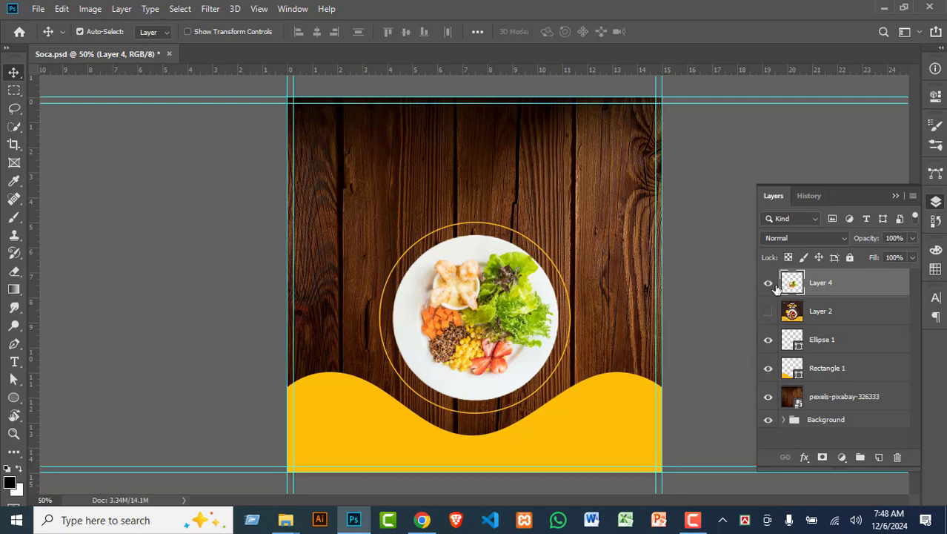
pyautogui.moveTo(842, 288); pyautogui.dragTo(830, 323)
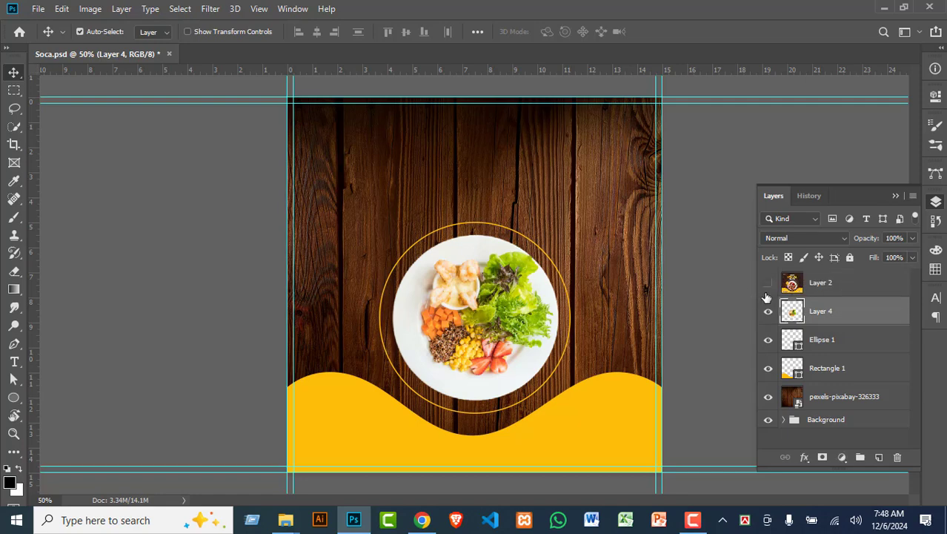
pyautogui.click(768, 286)
pyautogui.click(769, 291)
pyautogui.click(769, 291)
pyautogui.click(769, 291)
pyautogui.click(770, 292)
pyautogui.click(769, 292)
pyautogui.click(769, 291)
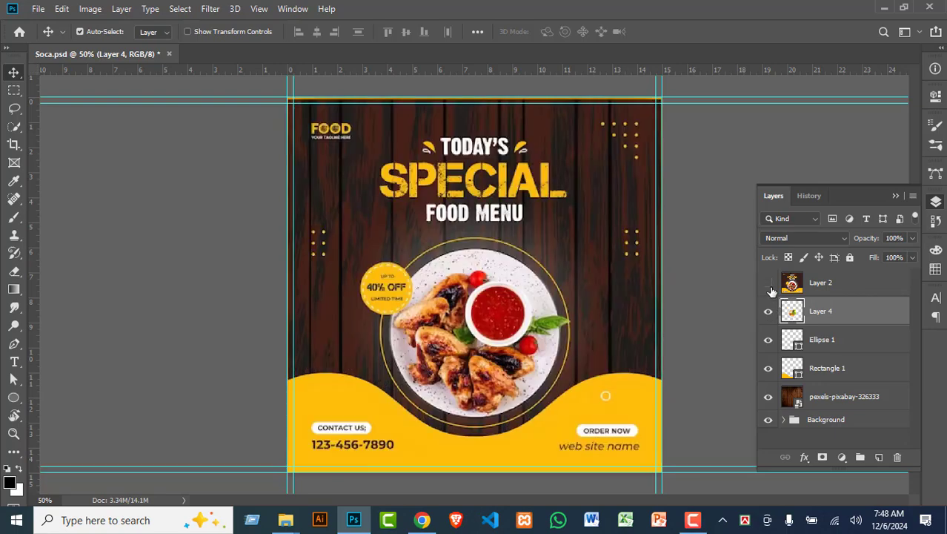
pyautogui.click(769, 291)
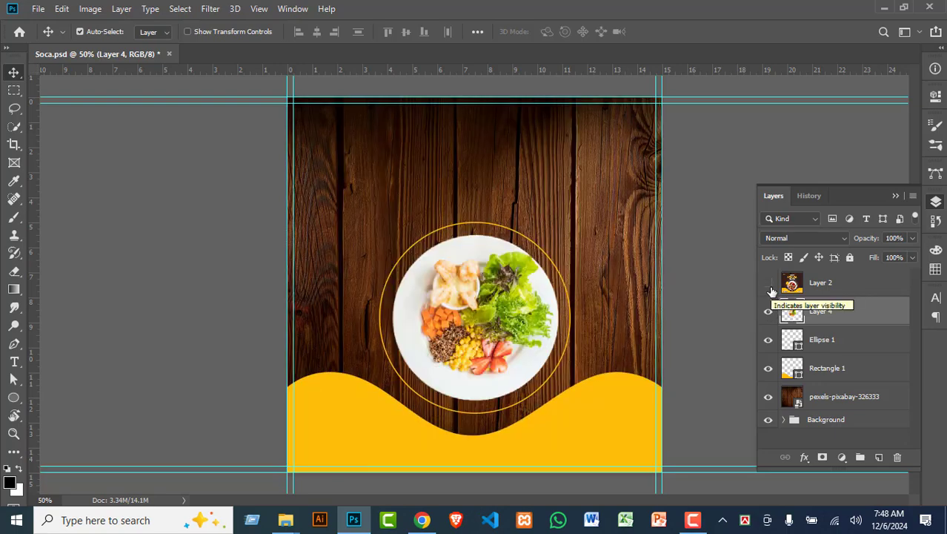
pyautogui.click(770, 291)
pyautogui.click(770, 291)
pyautogui.click(769, 292)
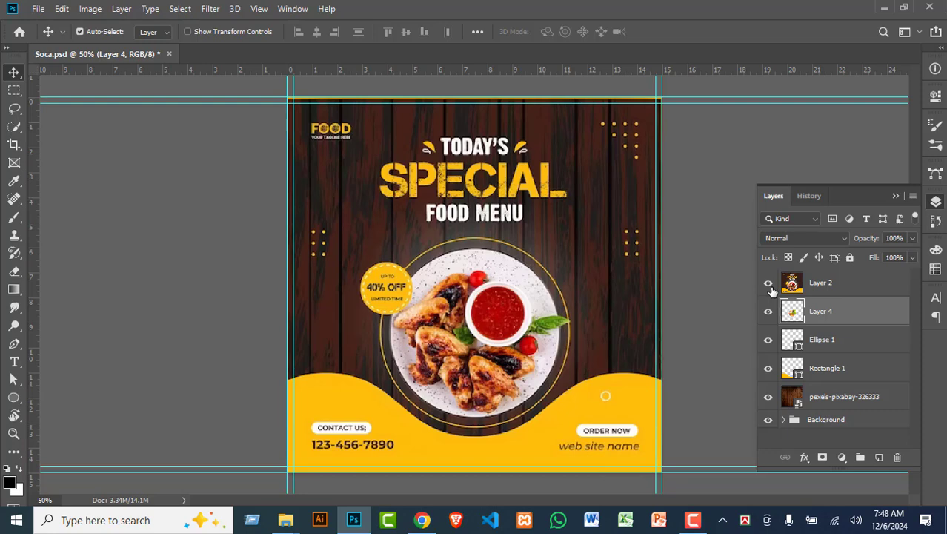
pyautogui.click(771, 289)
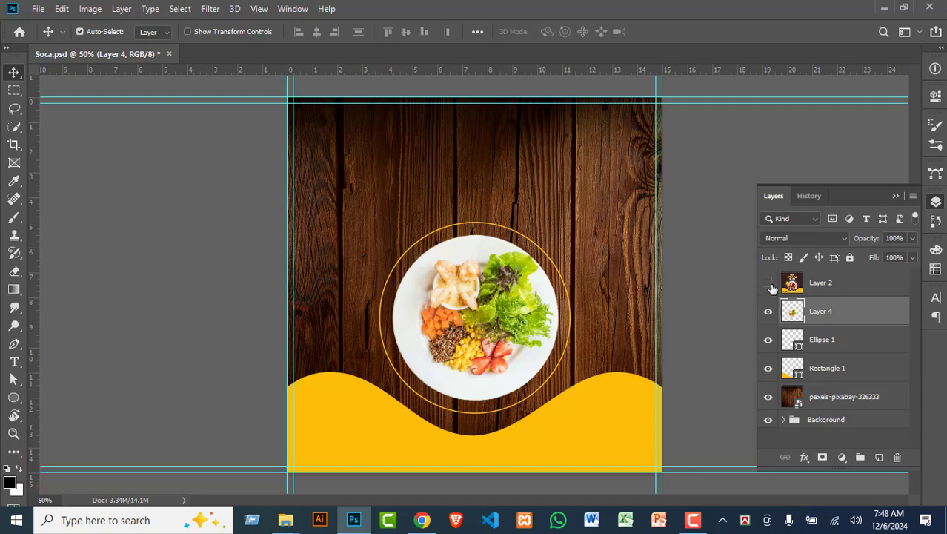
pyautogui.click(769, 283)
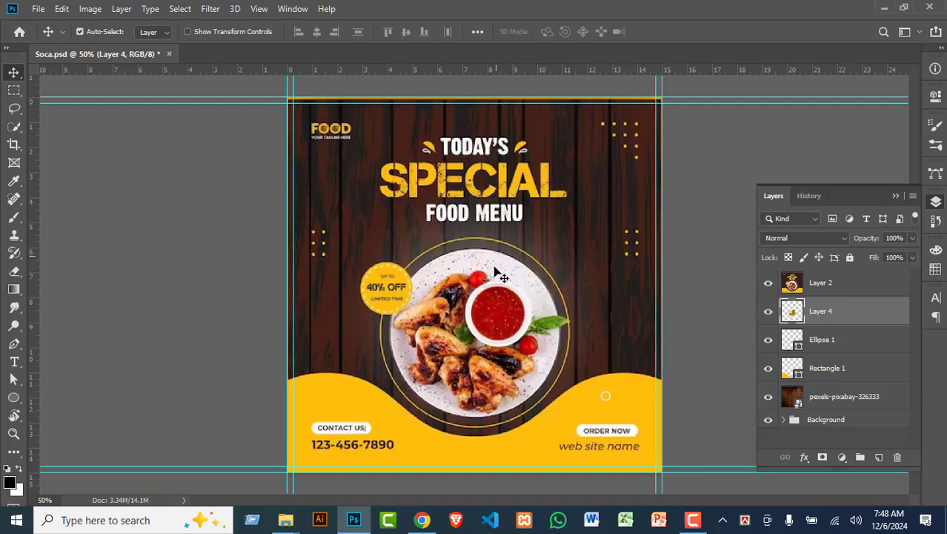
pyautogui.click(768, 315)
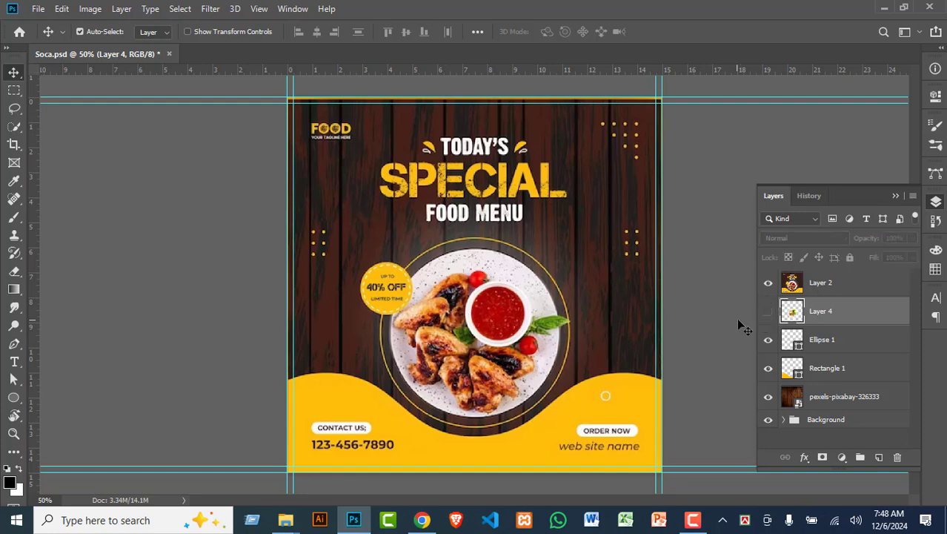
pyautogui.click(769, 312)
pyautogui.click(768, 282)
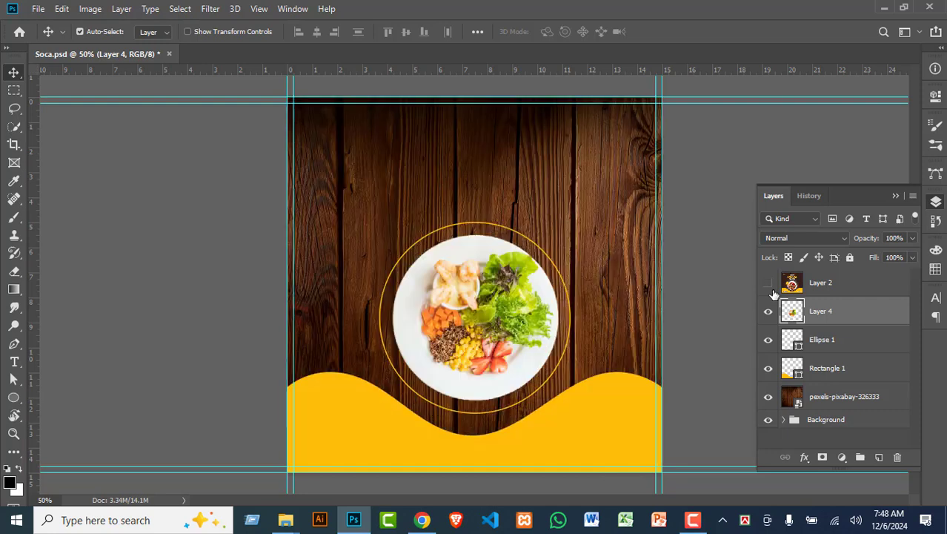
pyautogui.click(614, 255)
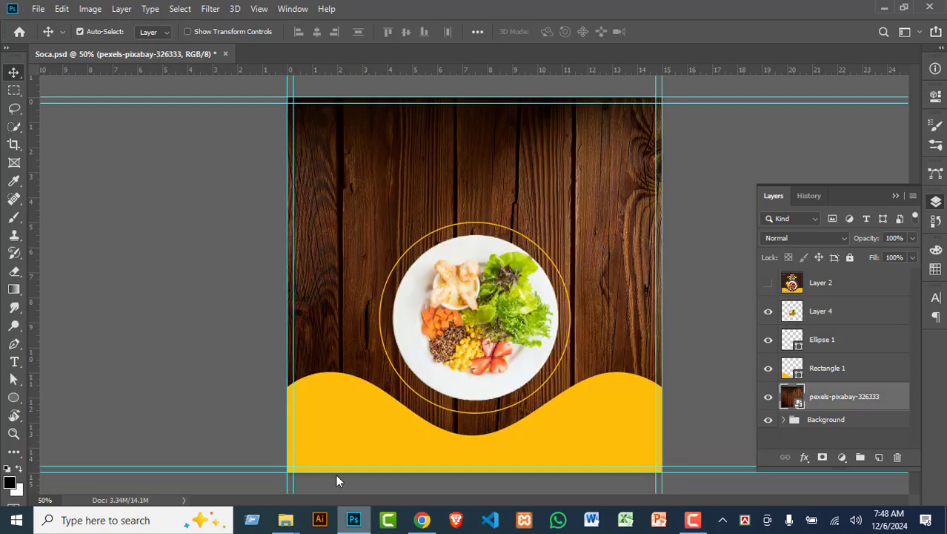
# Step: Draw a near-black 1158 × 998 px rectangle covering the whole canvas as Rectangle 2
pyautogui.click(14, 398)
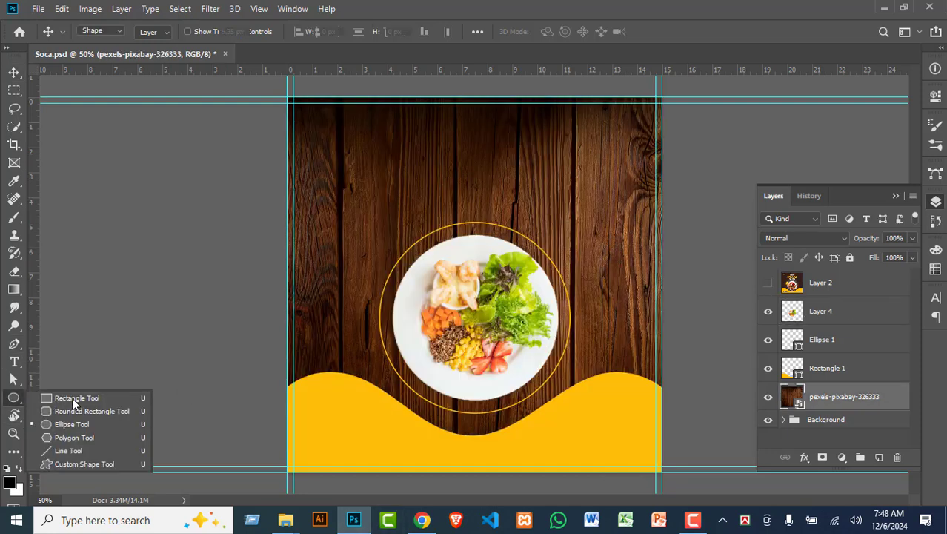
pyautogui.click(55, 398)
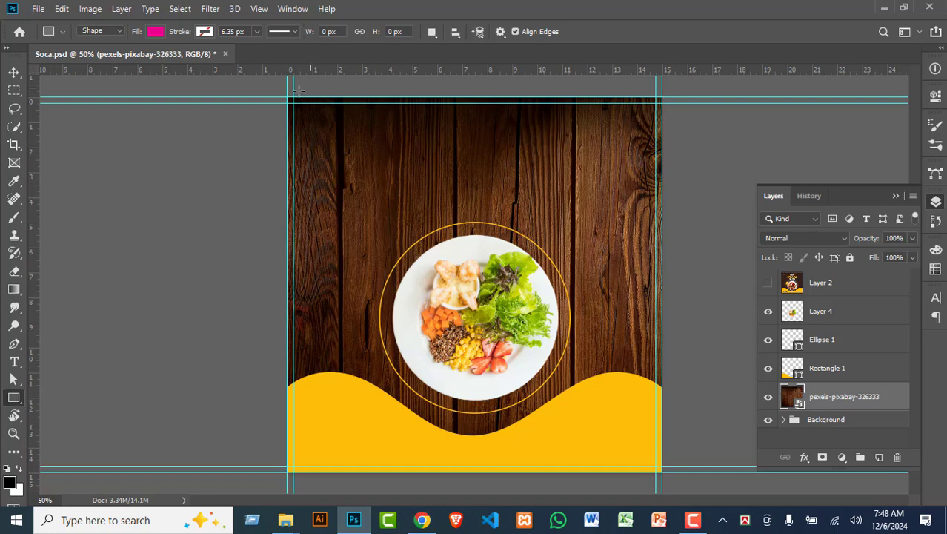
pyautogui.moveTo(296, 89); pyautogui.dragTo(673, 436)
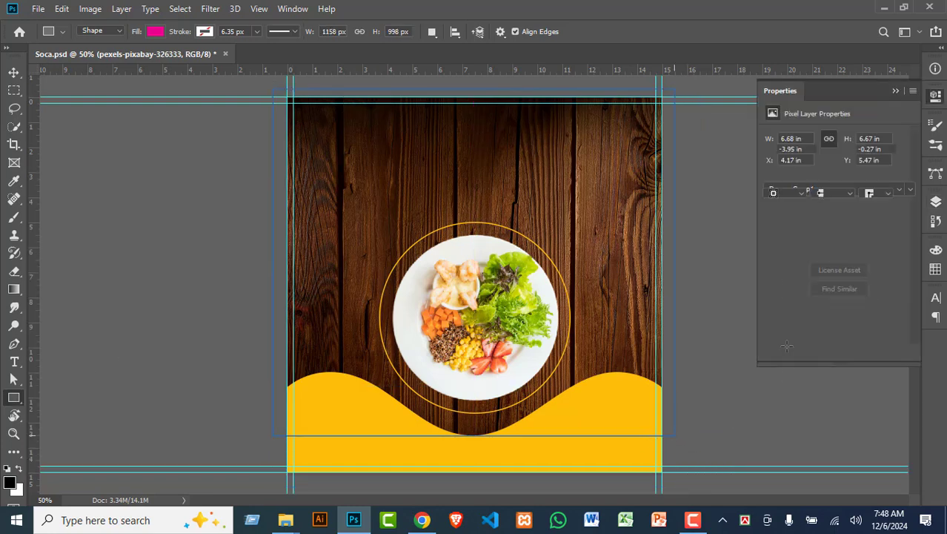
pyautogui.click(773, 179)
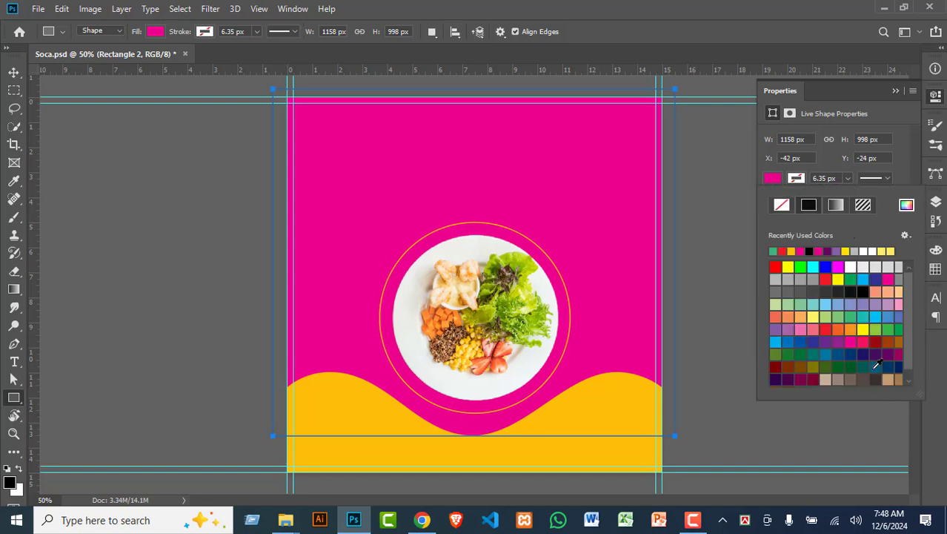
pyautogui.click(851, 292)
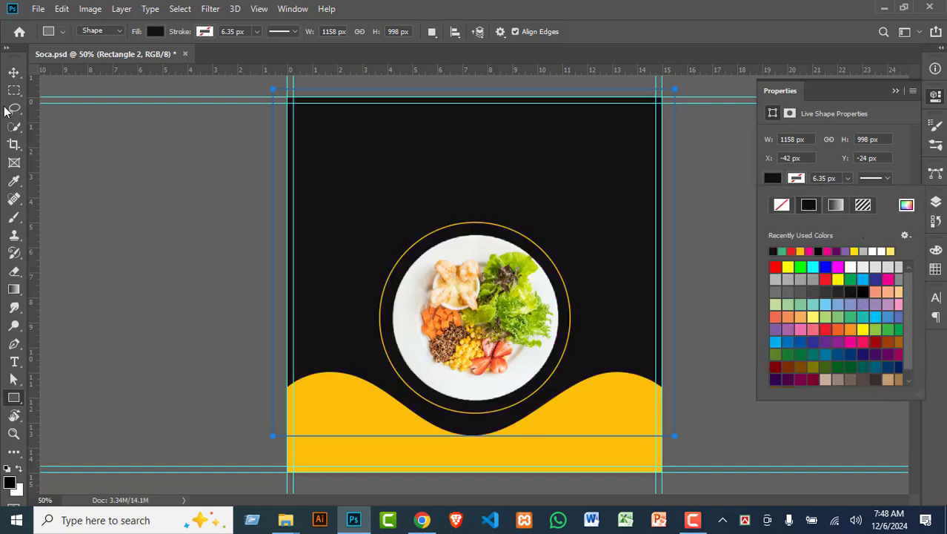
pyautogui.click(13, 73)
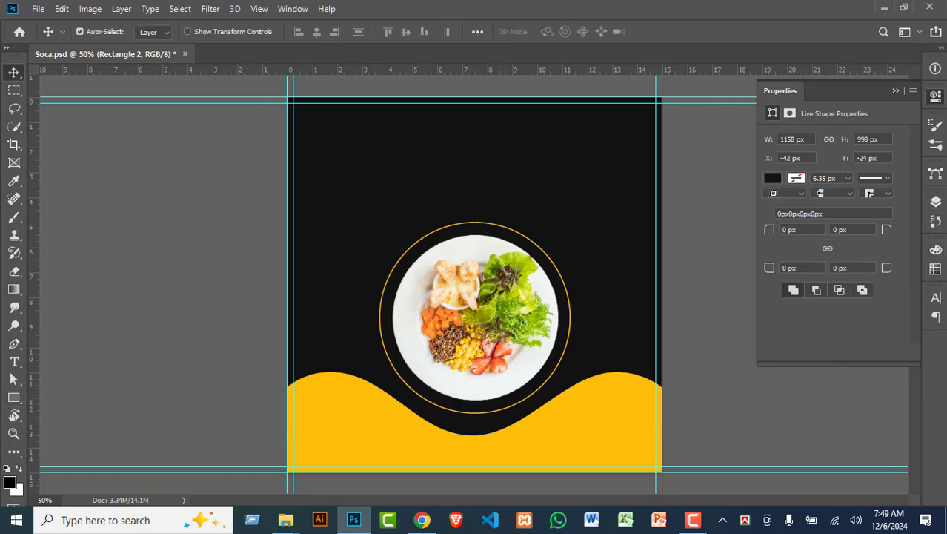
pyautogui.click(936, 201)
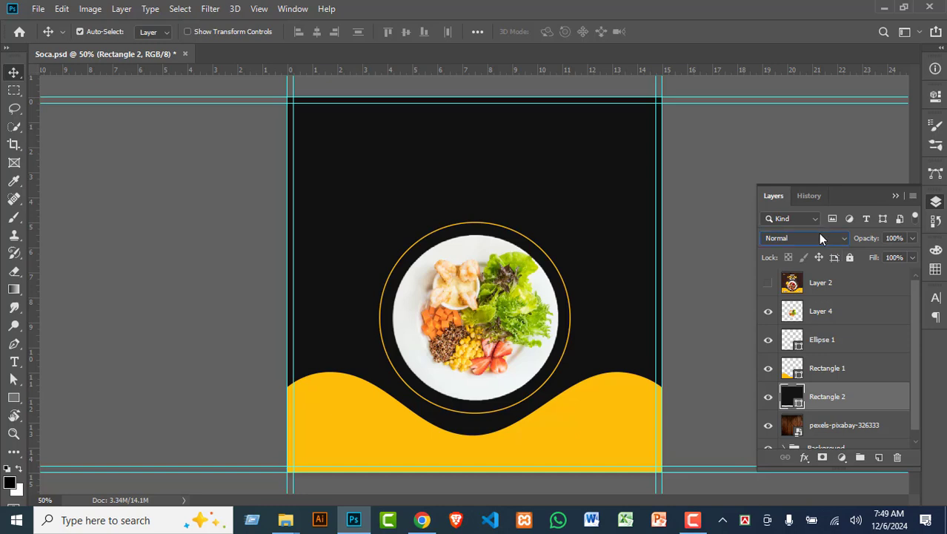
# Step: Preview Rectangle 2's blend modes from Color Burn and Multiply through Overlay to Difference
pyautogui.click(819, 235)
pyautogui.press('Up')
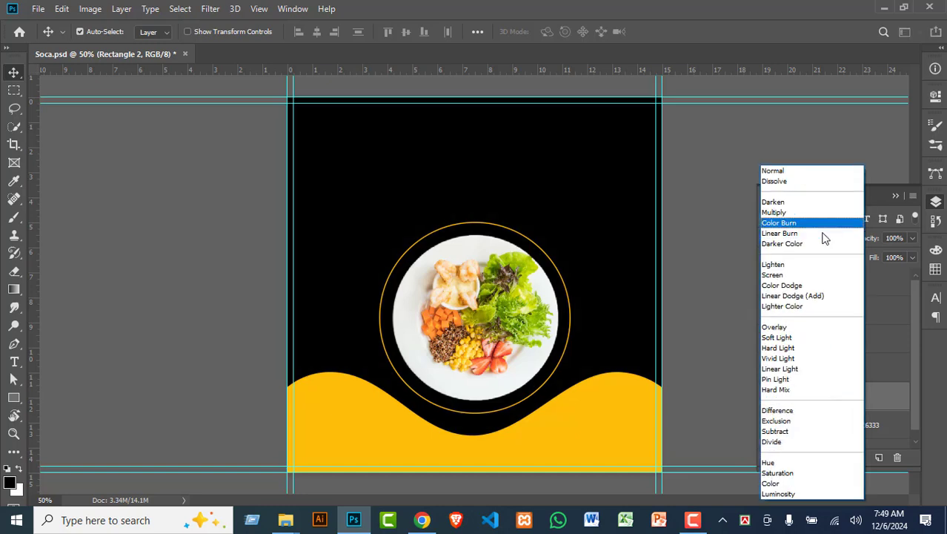
pyautogui.press('Down')
pyautogui.press('Up')
pyautogui.press('Up')
pyautogui.press('Up')
pyautogui.press('Up')
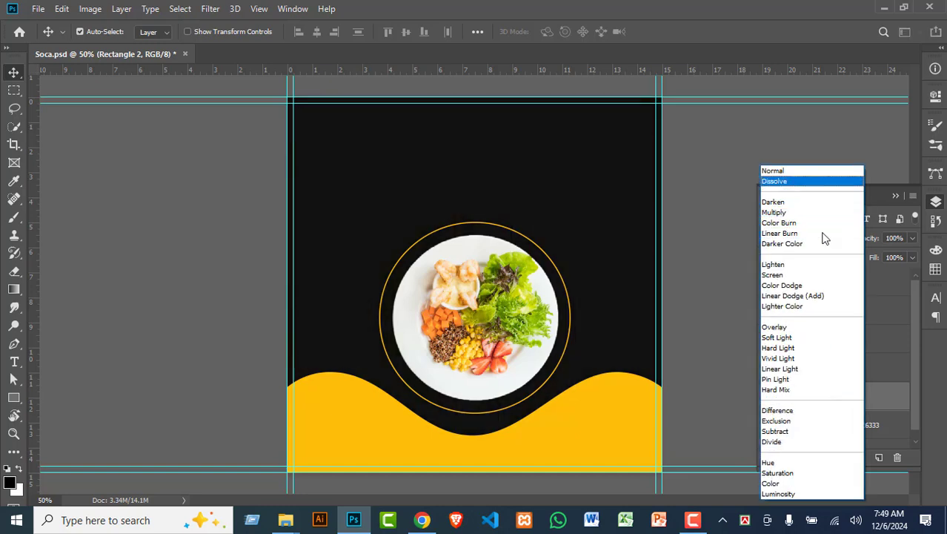
pyautogui.press('Down')
pyautogui.press('Down')
pyautogui.press('Down')
pyautogui.press('Down')
pyautogui.press('Down')
pyautogui.press('Down')
pyautogui.press('Down')
pyautogui.press('Down')
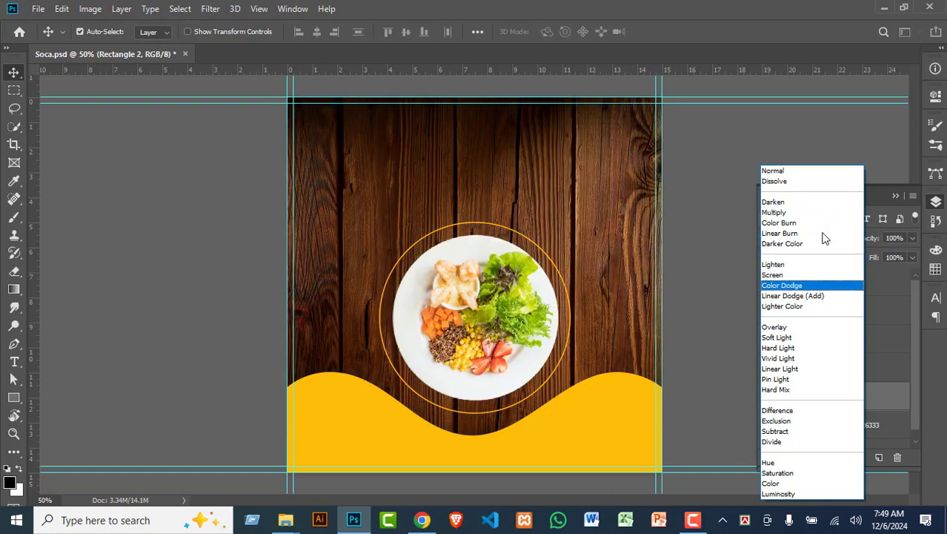
pyautogui.press('Up')
pyautogui.press('Up')
pyautogui.press('Up')
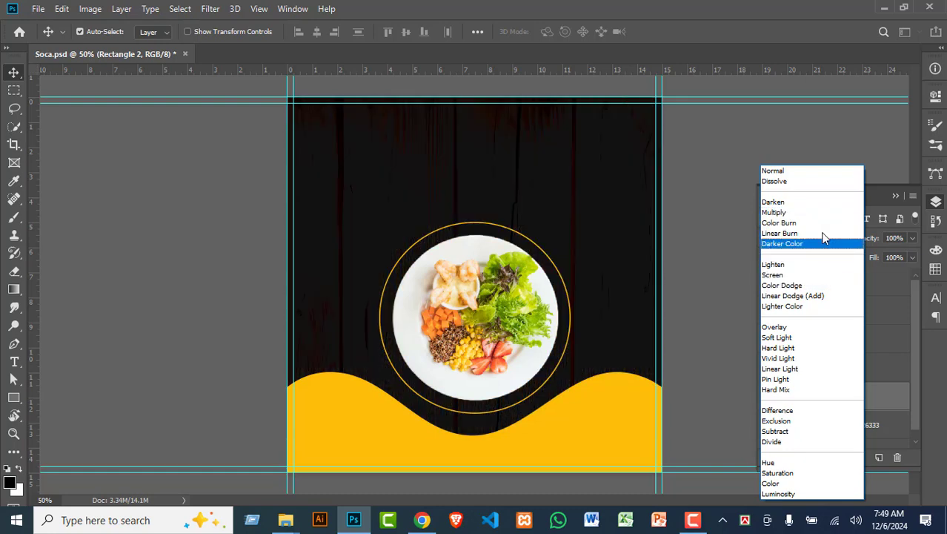
pyautogui.press('Down')
pyautogui.press('Down')
pyautogui.press('Down')
pyautogui.press('Down')
pyautogui.press('Down')
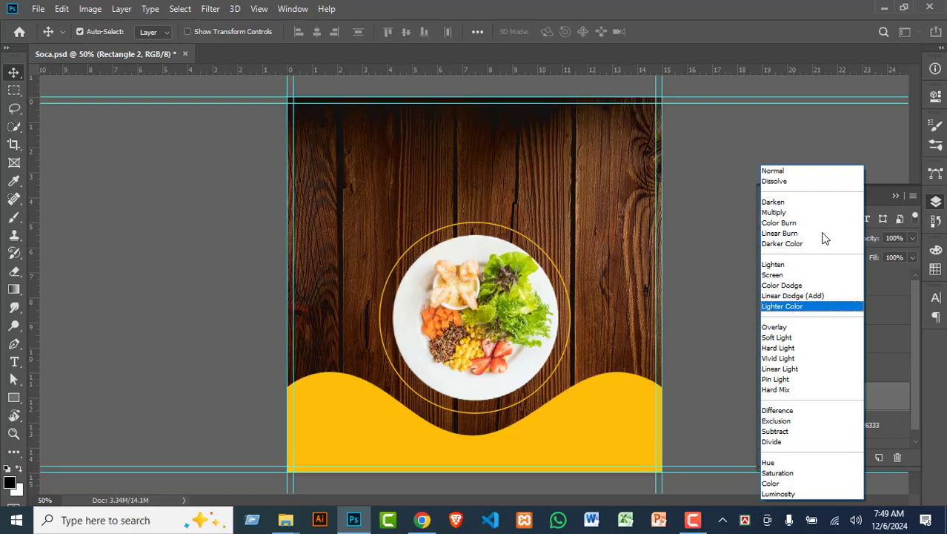
pyautogui.press('Down')
pyautogui.press('Up')
pyautogui.press('Down')
pyautogui.press('Down')
pyautogui.press('Down')
pyautogui.press('Down')
pyautogui.press('Down')
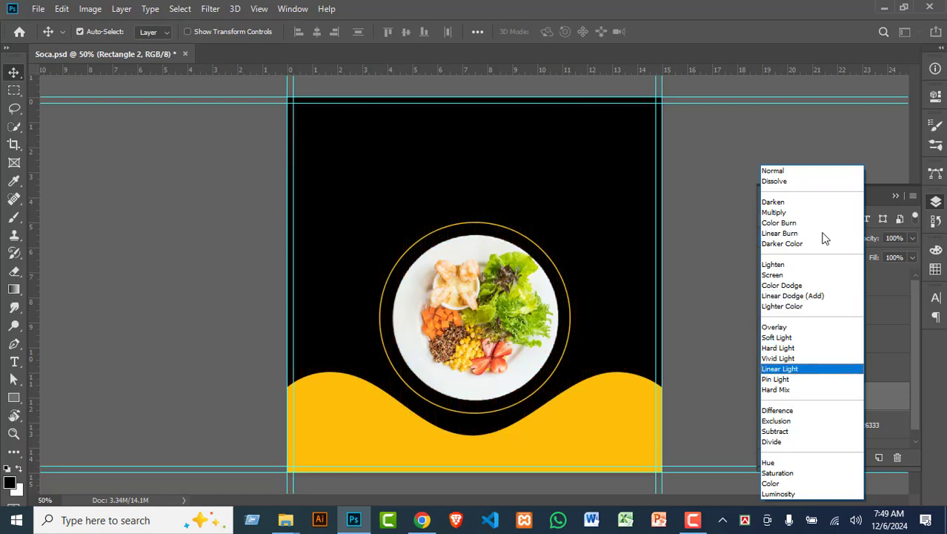
pyautogui.press('Down')
pyautogui.press('Down')
pyautogui.press('Down')
pyautogui.press('Down')
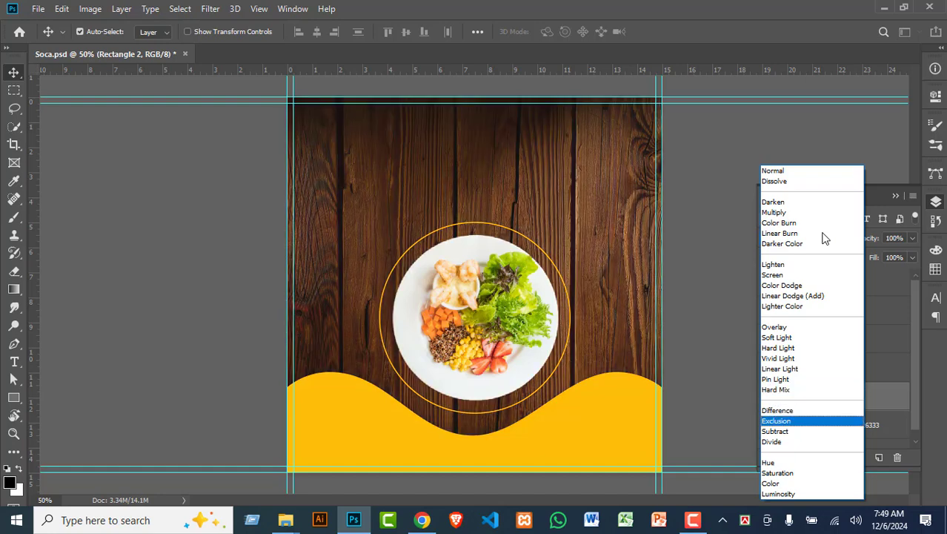
# Step: Compare Exclusion through Luminosity, apply Difference to Rectangle 2, then select Layer 4
pyautogui.press('Up')
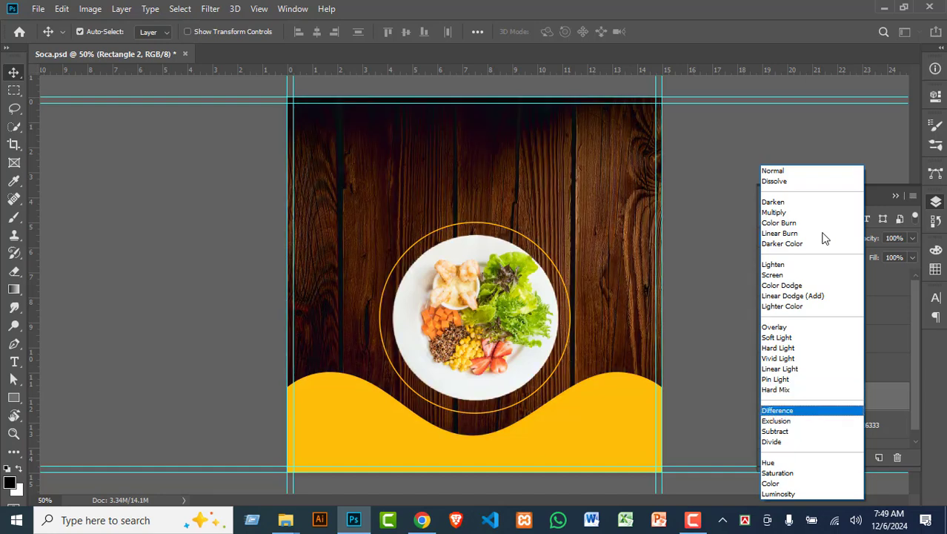
pyautogui.press('Down')
pyautogui.press('Down')
pyautogui.press('Down')
pyautogui.press('Up')
pyautogui.press('Up')
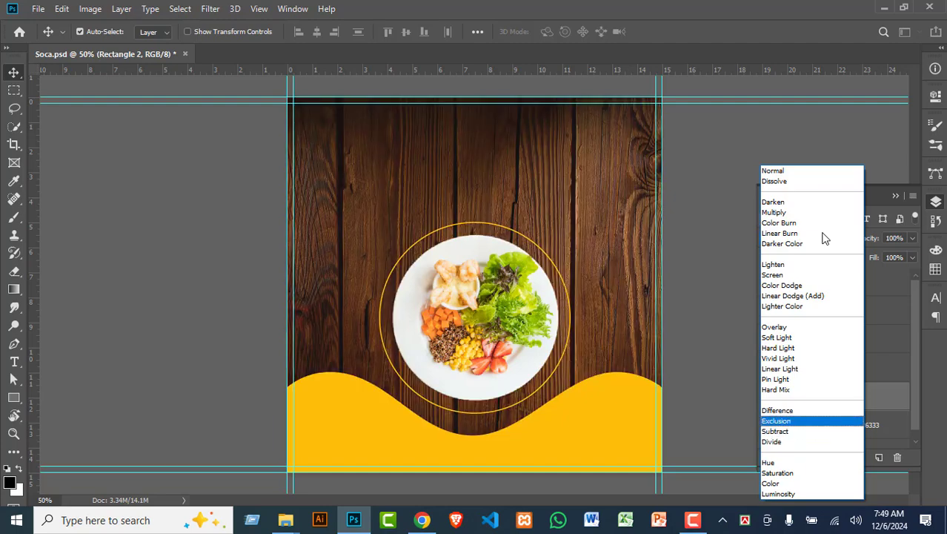
pyautogui.press('Down')
pyautogui.press('Down')
pyautogui.press('Down')
pyautogui.press('Up')
pyautogui.press('Down')
pyautogui.press('Down')
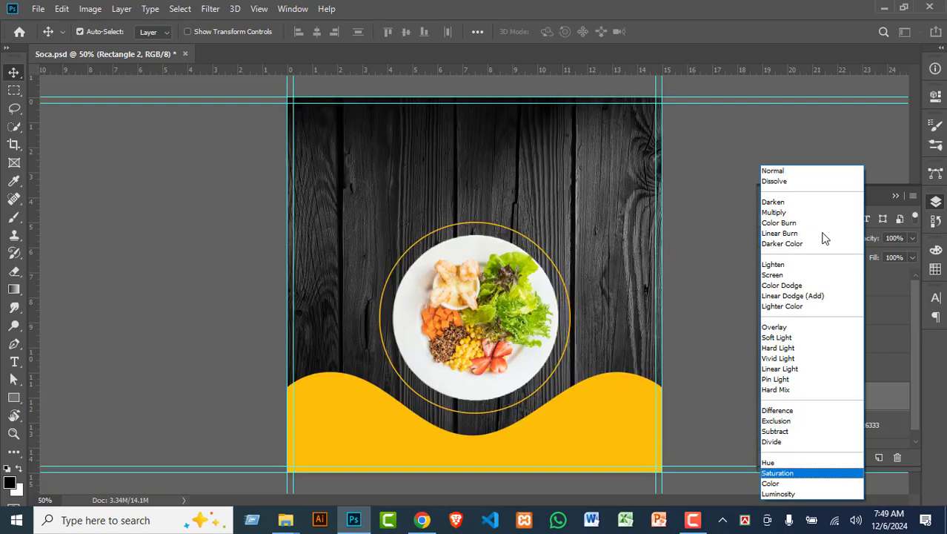
pyautogui.press('Down')
pyautogui.press('Down')
pyautogui.press('Up')
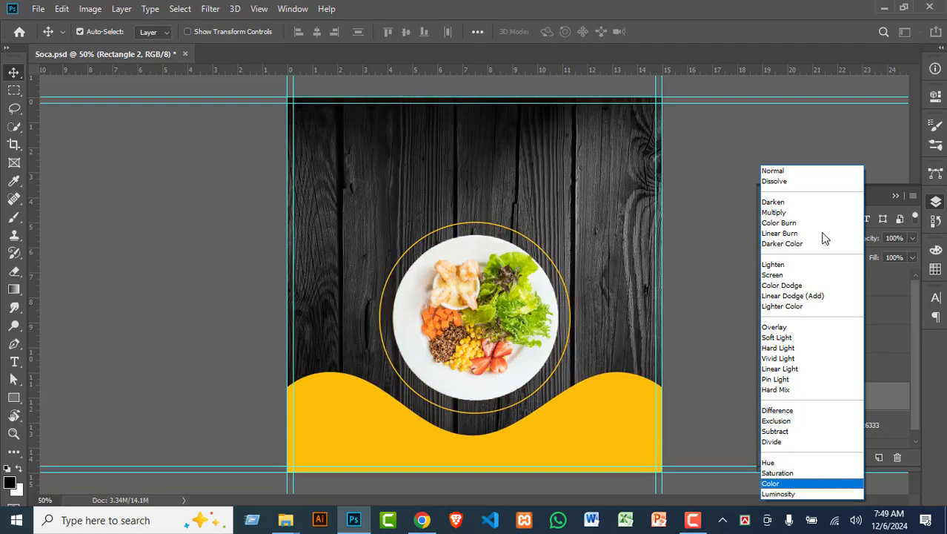
pyautogui.press('Down')
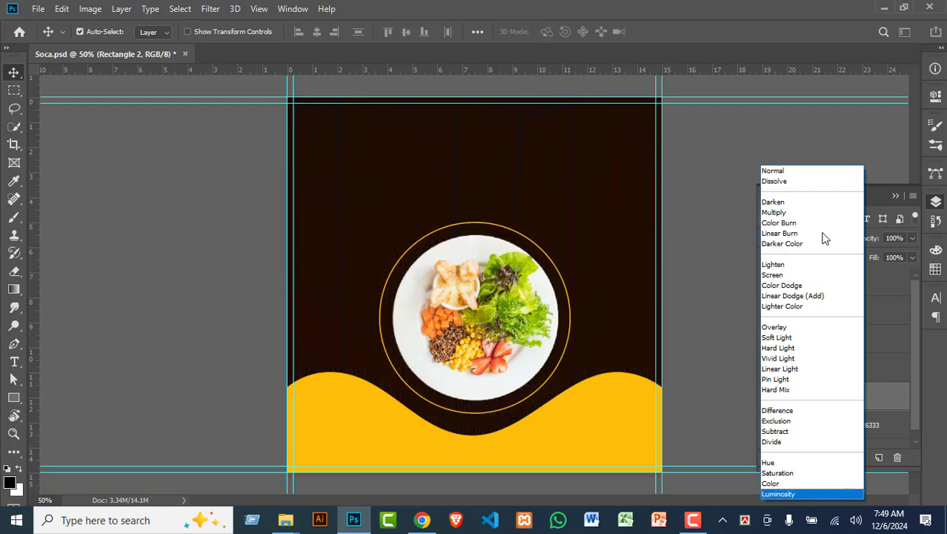
pyautogui.press('Up')
pyautogui.press('Up')
pyautogui.press('Up')
pyautogui.press('Up')
pyautogui.press('Up')
pyautogui.press('Up')
pyautogui.press('Up')
pyautogui.press('Up')
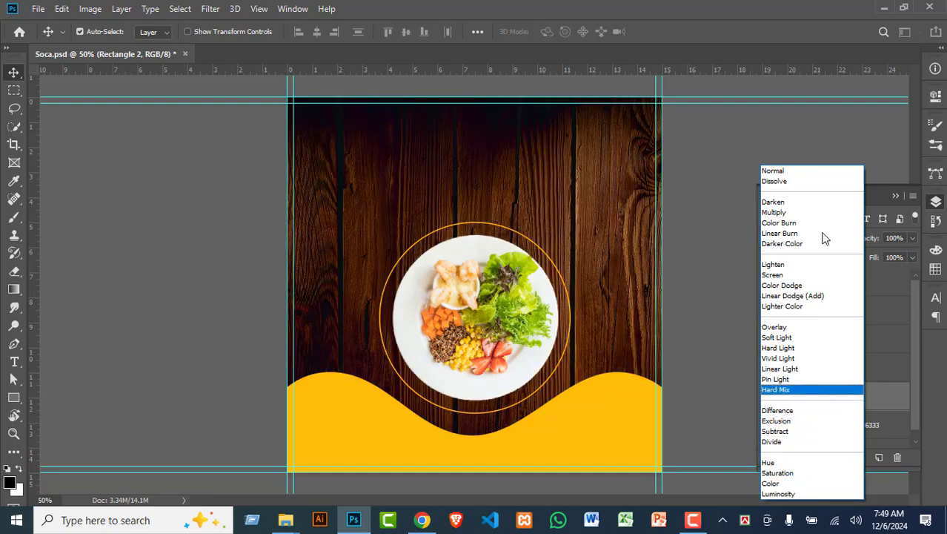
pyautogui.press('Down')
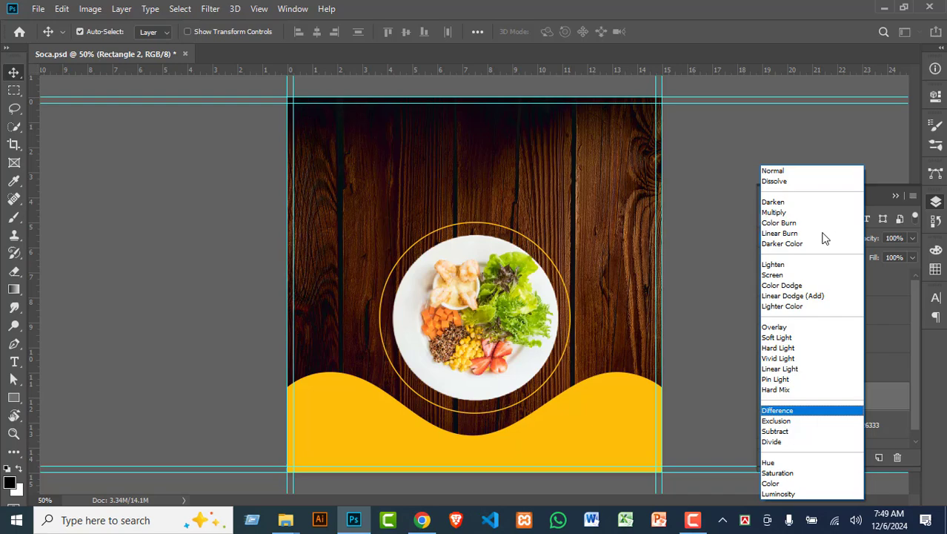
pyautogui.click(779, 407)
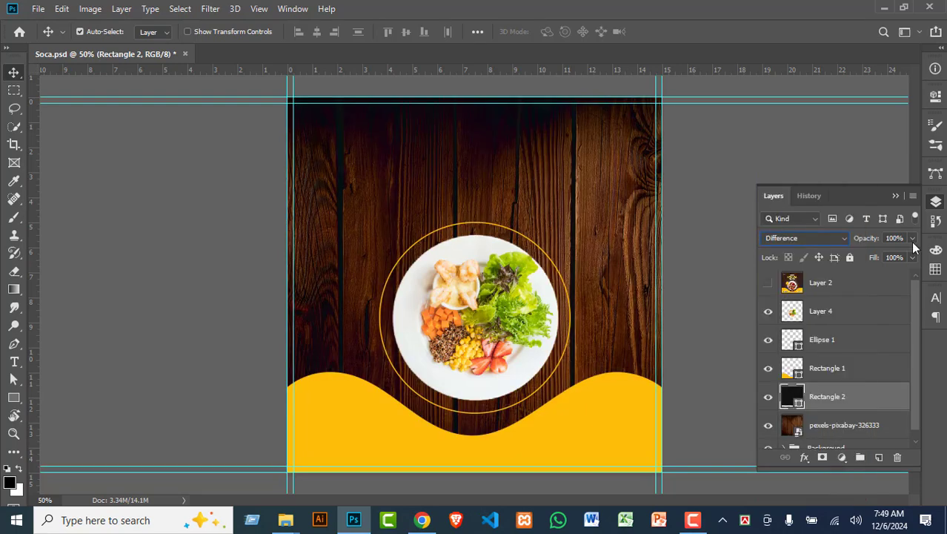
pyautogui.click(702, 236)
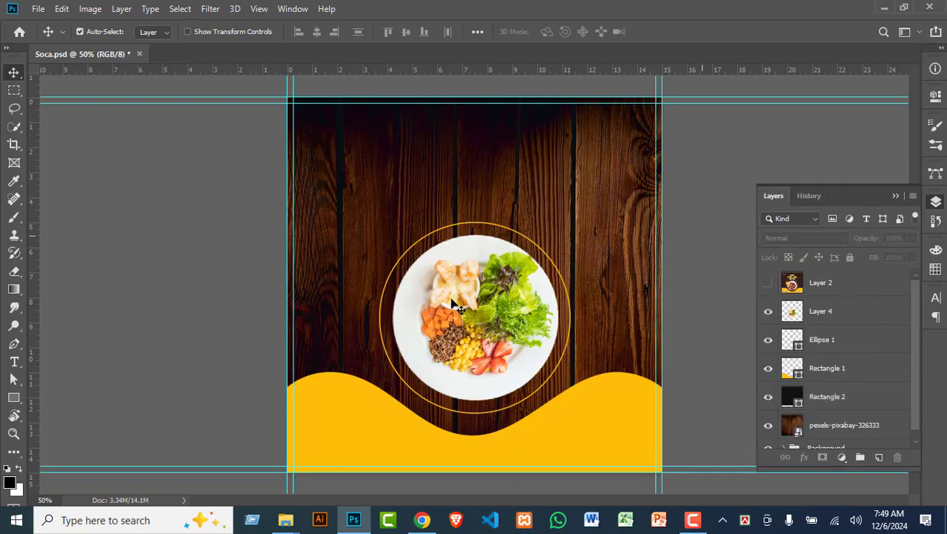
pyautogui.click(509, 320)
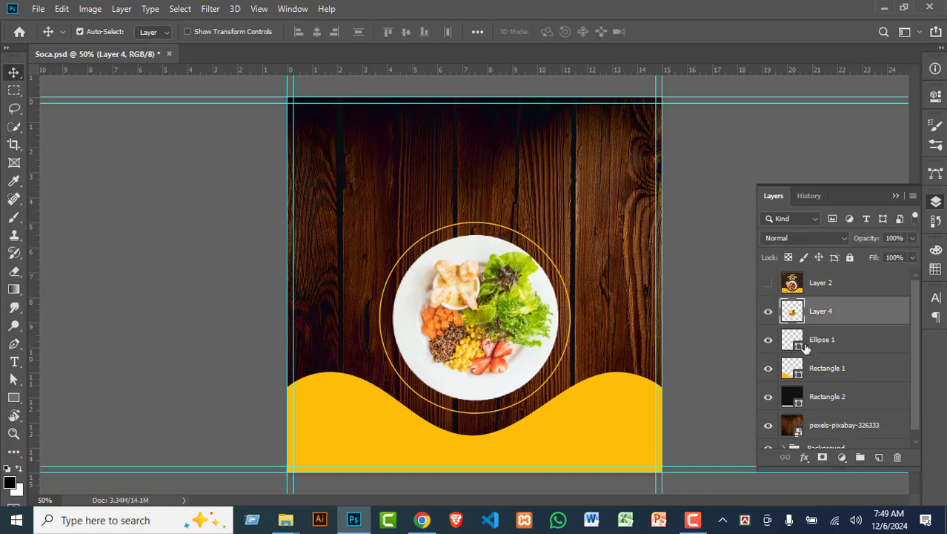
# Step: Add a new empty layer above Ellipse 1 and choose the Soft Round brush
pyautogui.click(880, 457)
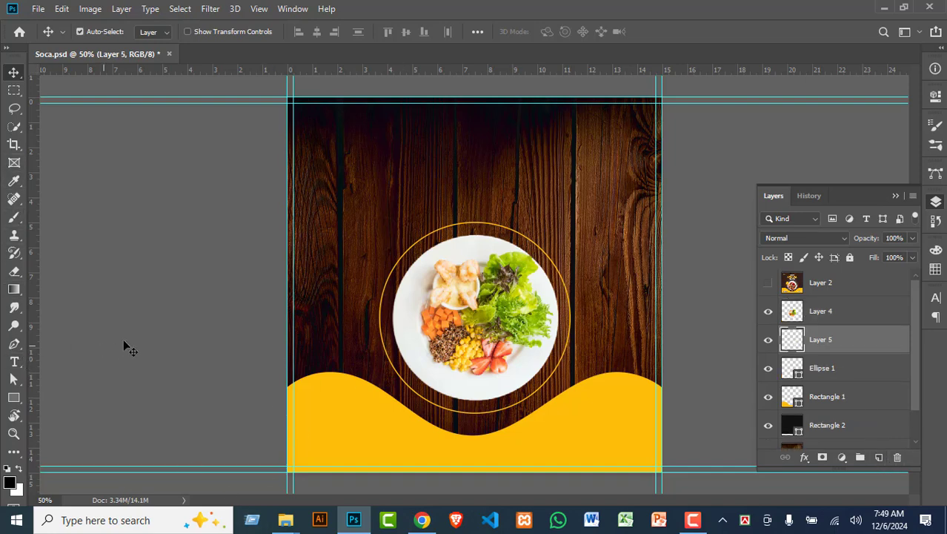
pyautogui.press('b')
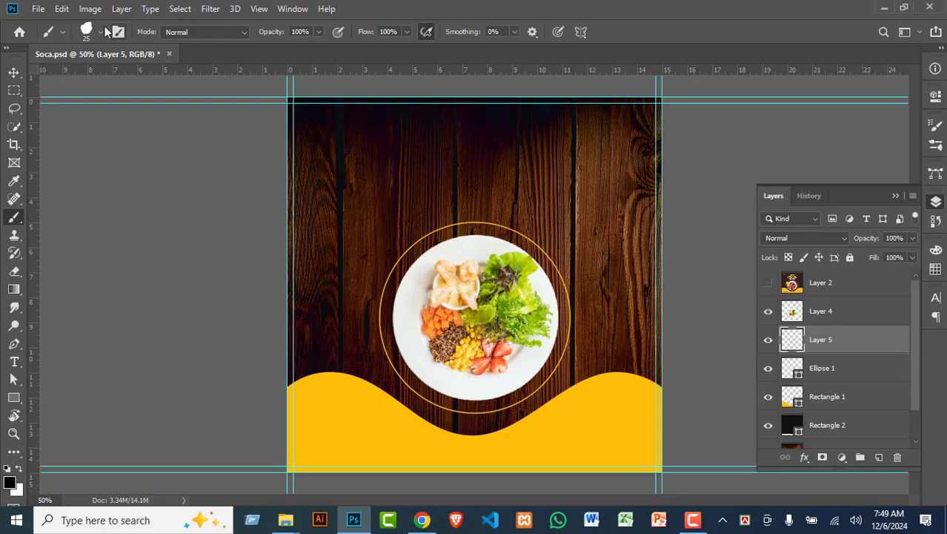
pyautogui.click(99, 32)
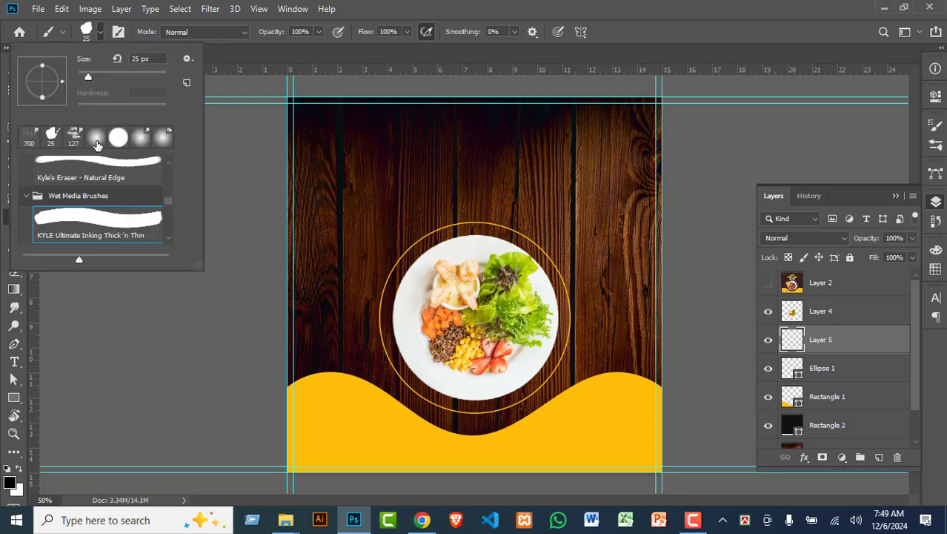
pyautogui.click(96, 139)
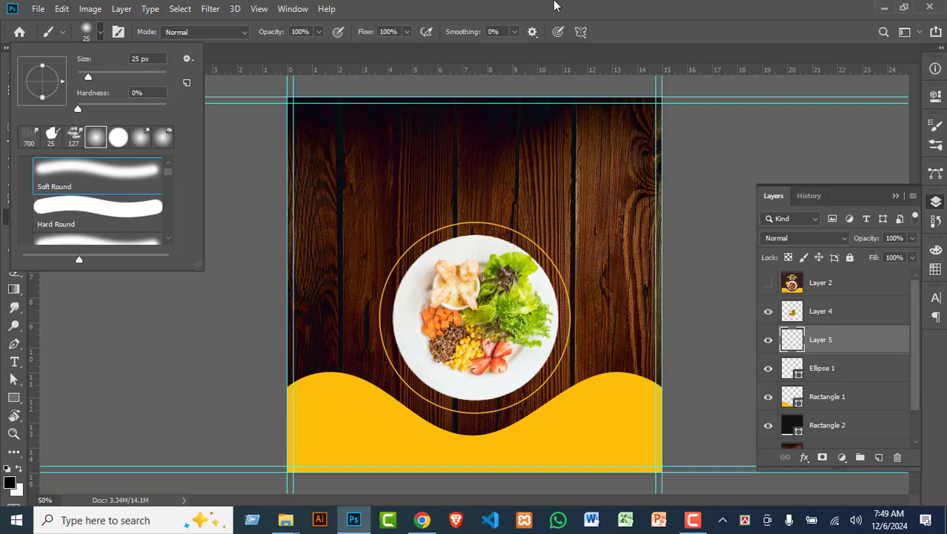
pyautogui.click(556, 5)
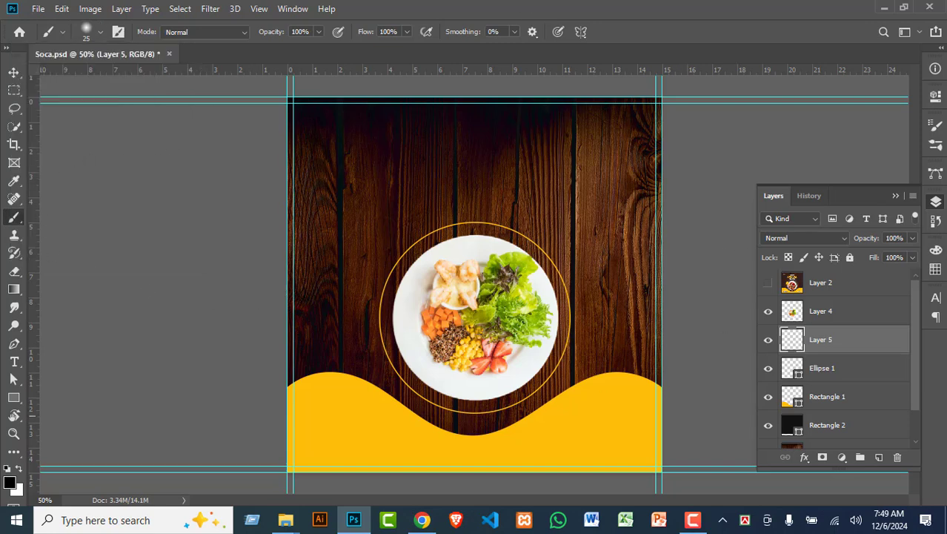
# Step: Set the foreground colour to white and raise the brush size to 100
pyautogui.click(10, 484)
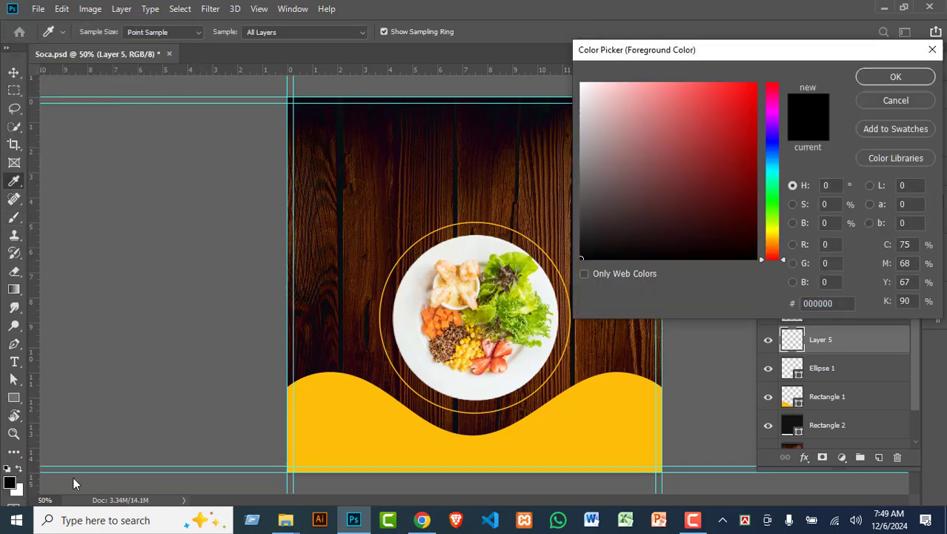
pyautogui.moveTo(660, 126); pyautogui.dragTo(581, 83)
pyautogui.click(895, 77)
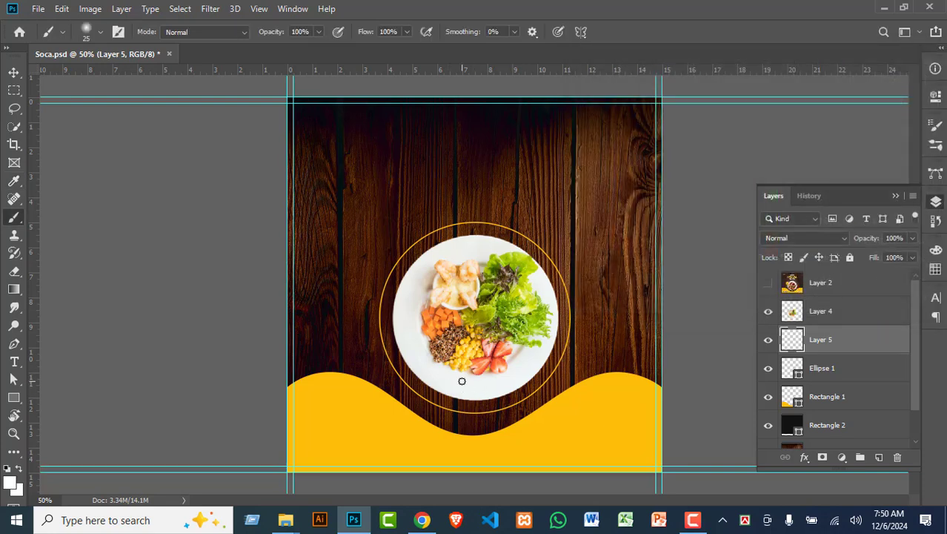
pyautogui.press(']')
pyautogui.press(']')
pyautogui.press(']')
pyautogui.press(']')
pyautogui.press(']')
pyautogui.press(']')
pyautogui.press(']')
pyautogui.press(']')
pyautogui.click(13, 72)
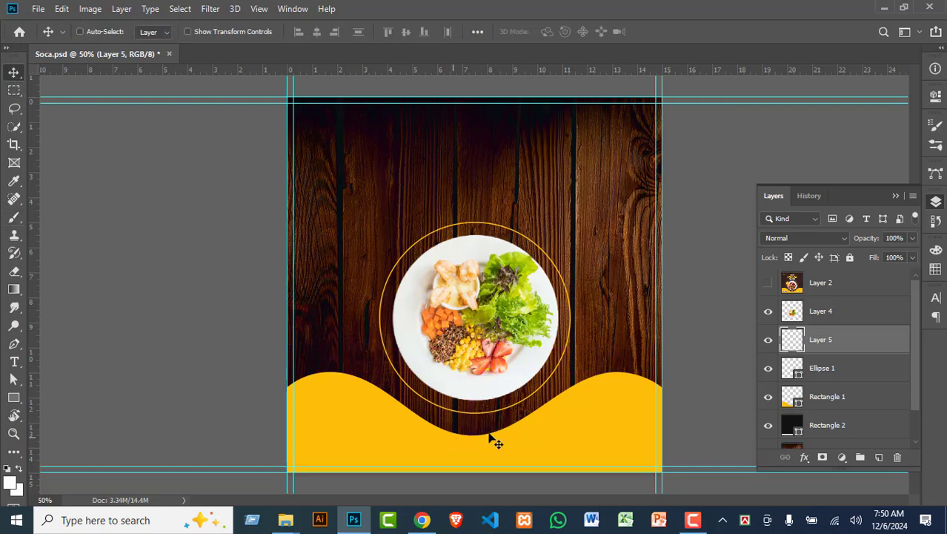
# Step: Free-transform Layer 5 to stretch it over the plate, wave and whole post
pyautogui.hotkey('ctrl', 't')
pyautogui.moveTo(483, 436); pyautogui.dragTo(547, 489)
pyautogui.moveTo(476, 323); pyautogui.dragTo(504, 100)
pyautogui.moveTo(511, 382); pyautogui.dragTo(512, 400)
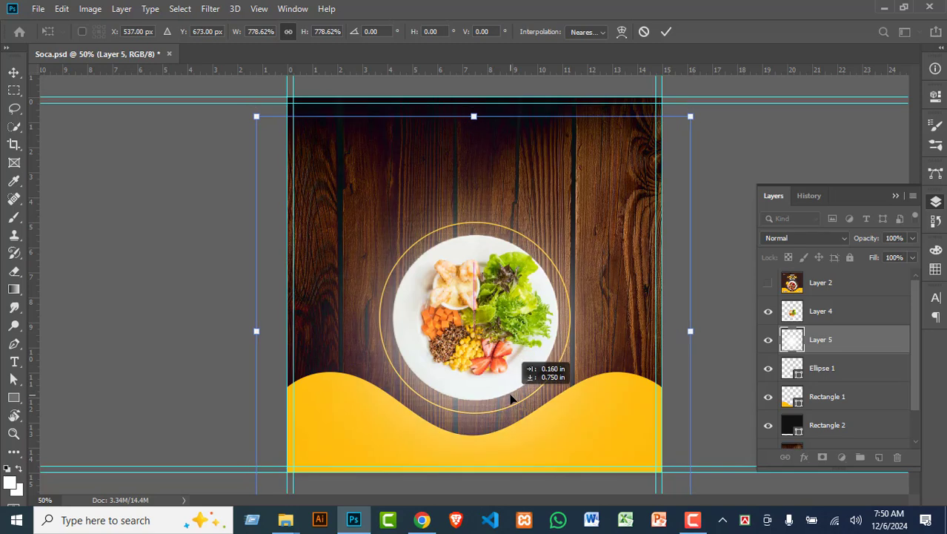
pyautogui.press('Return')
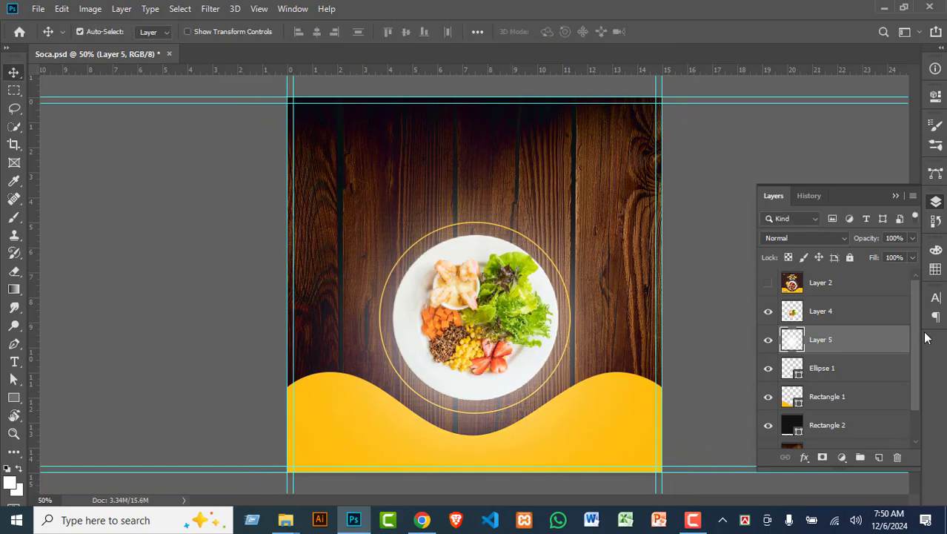
# Step: Give Layer 5 69% opacity, 88% fill and Color Dodge blending, then show Layer 2
pyautogui.moveTo(861, 242); pyautogui.dragTo(844, 244)
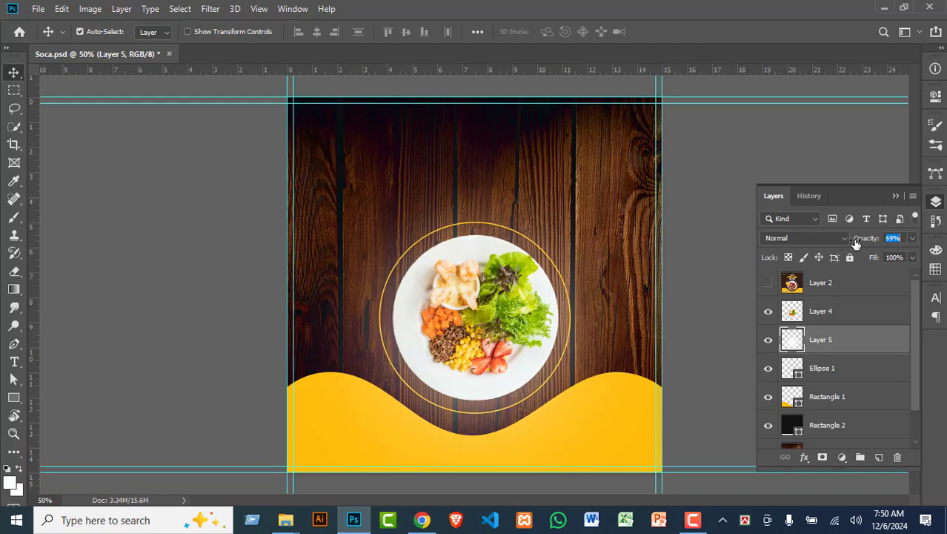
pyautogui.moveTo(877, 265); pyautogui.dragTo(868, 266)
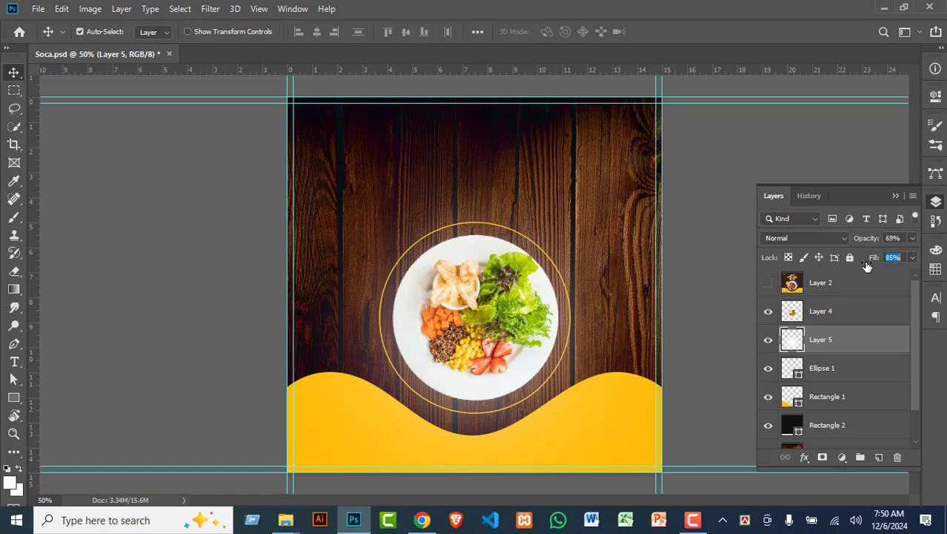
pyautogui.click(805, 238)
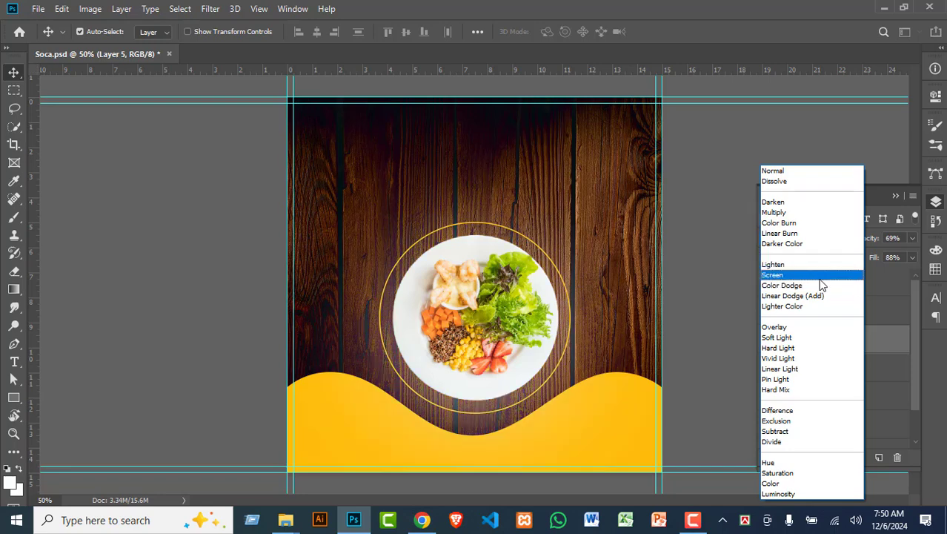
pyautogui.click(822, 290)
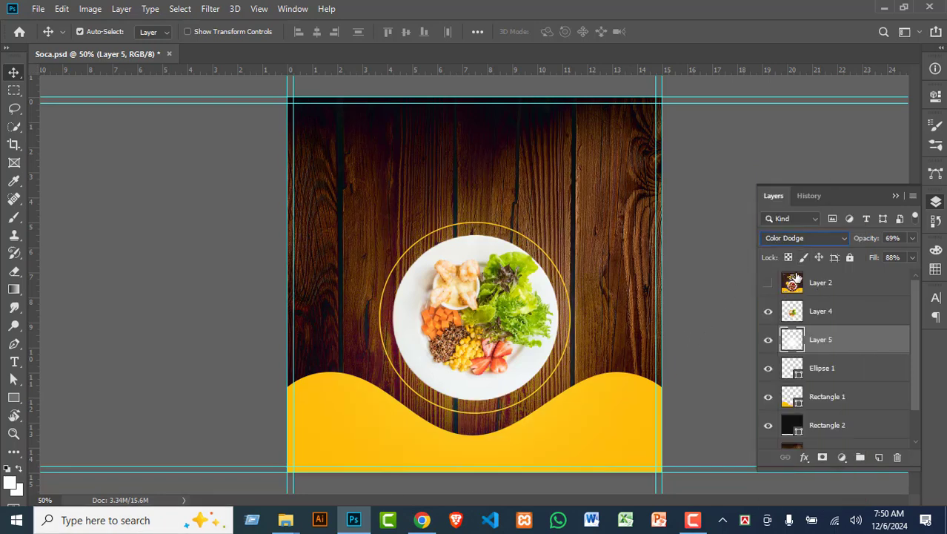
pyautogui.click(701, 152)
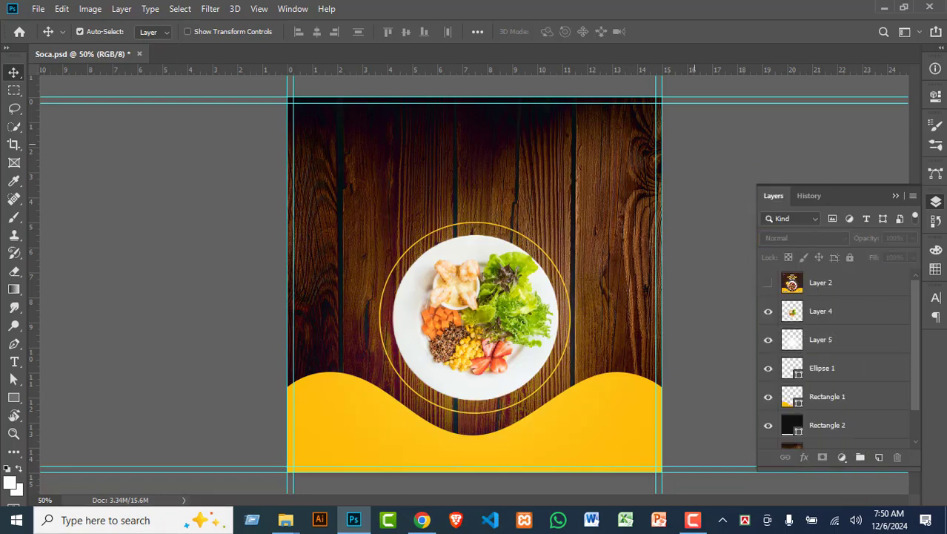
# Step: Flip Layer 2's food-menu reference on and off repeatedly against the recreation, ending visible
pyautogui.click(768, 285)
pyautogui.click(768, 285)
pyautogui.click(768, 285)
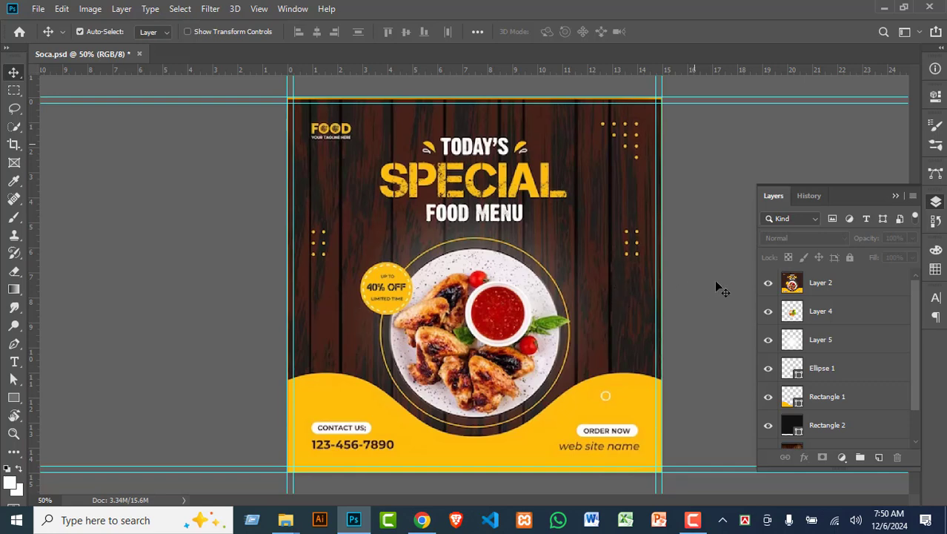
pyautogui.click(769, 284)
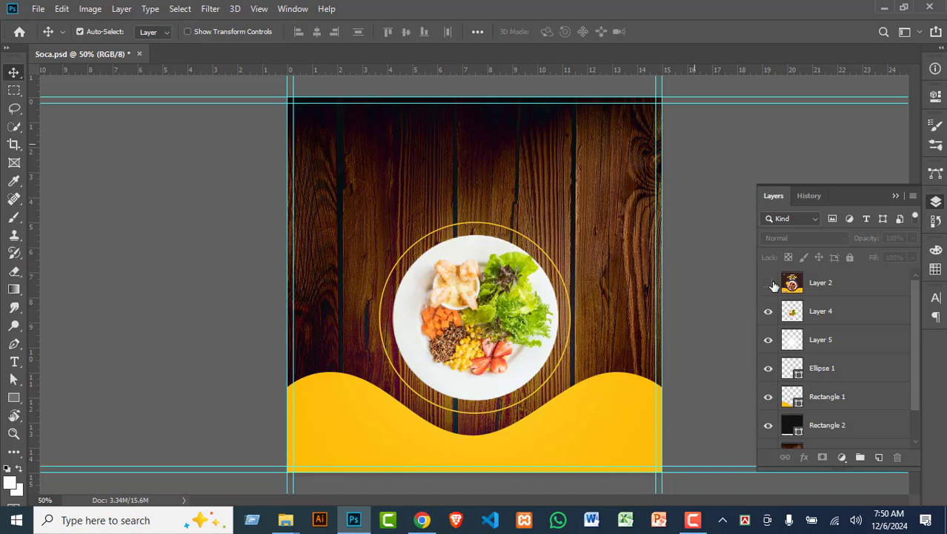
pyautogui.click(768, 284)
pyautogui.click(768, 285)
pyautogui.click(769, 284)
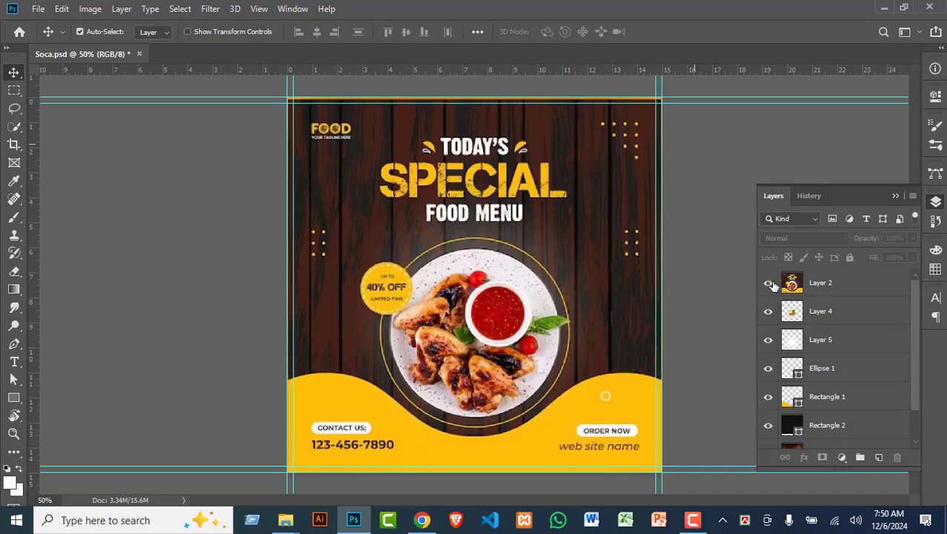
pyautogui.click(769, 285)
pyautogui.click(768, 285)
pyautogui.press('ctrl')
# Step: Zoom onto the 40% OFF badge and draw a white circle with the Ellipse Tool
pyautogui.scroll(5, 404, 317)
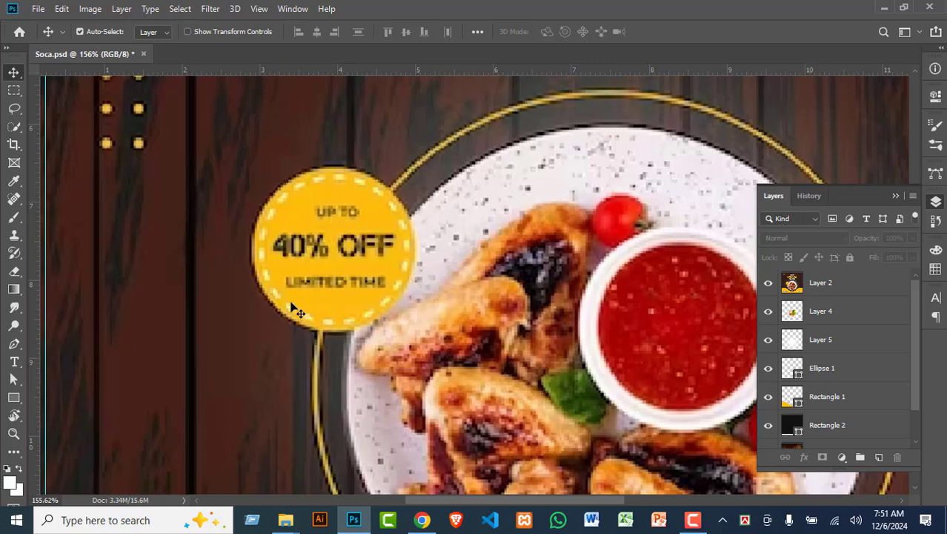
pyautogui.click(852, 290)
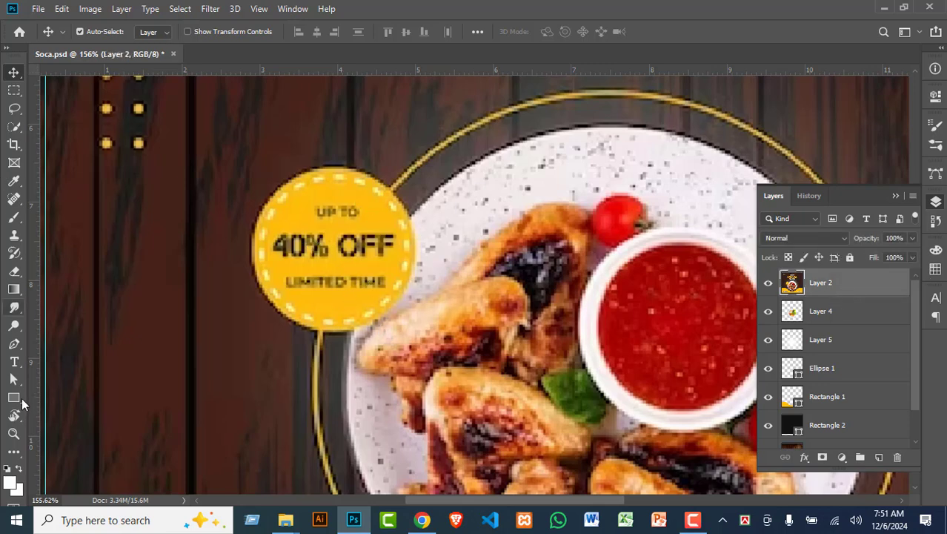
pyautogui.click(13, 399)
pyautogui.rightClick(14, 399)
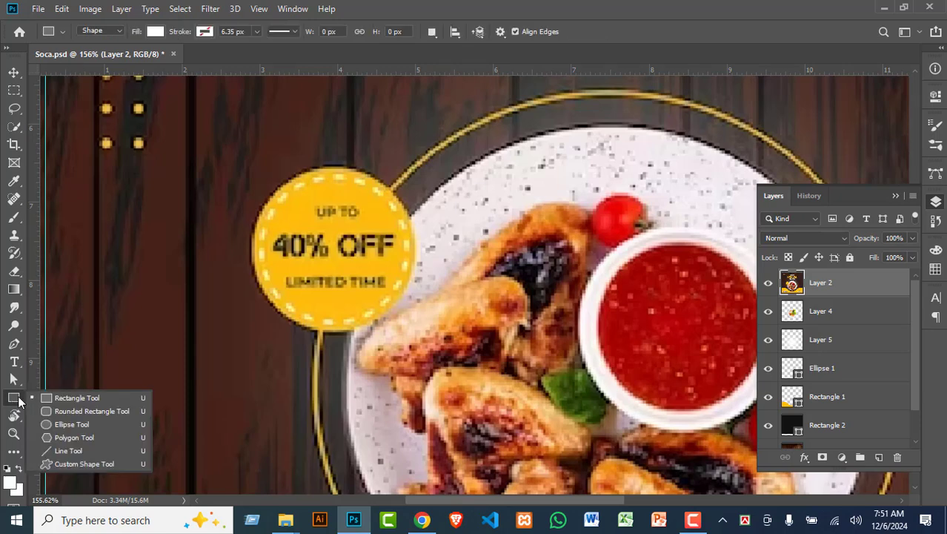
pyautogui.click(74, 421)
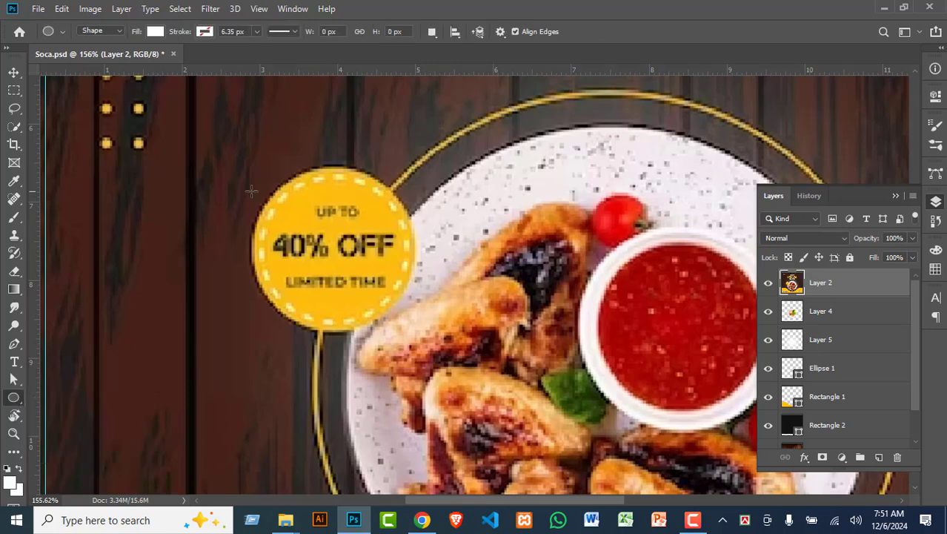
pyautogui.moveTo(245, 177); pyautogui.dragTo(439, 341)
# Step: Position the white circle over the 40% OFF badge and duplicate it as Ellipse 2 copy
pyautogui.press('m')
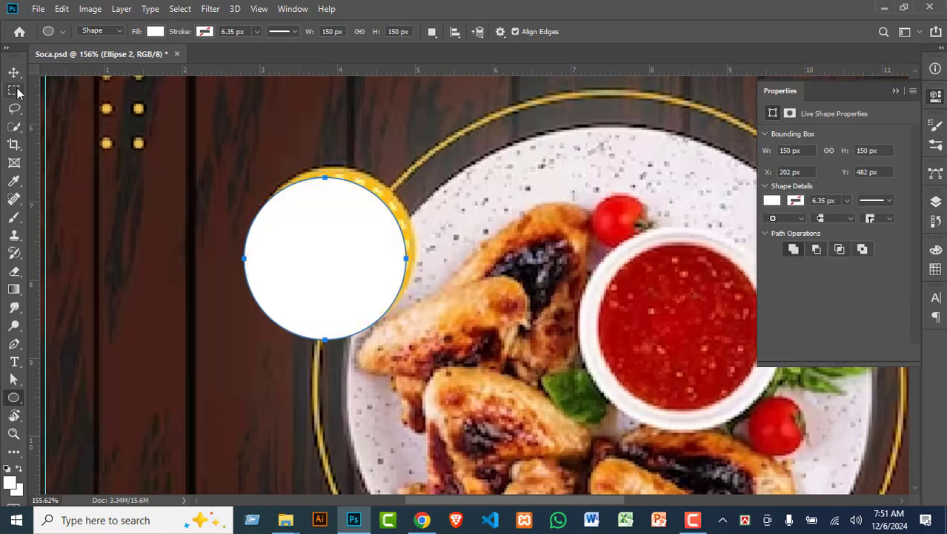
pyautogui.moveTo(343, 256); pyautogui.dragTo(379, 254)
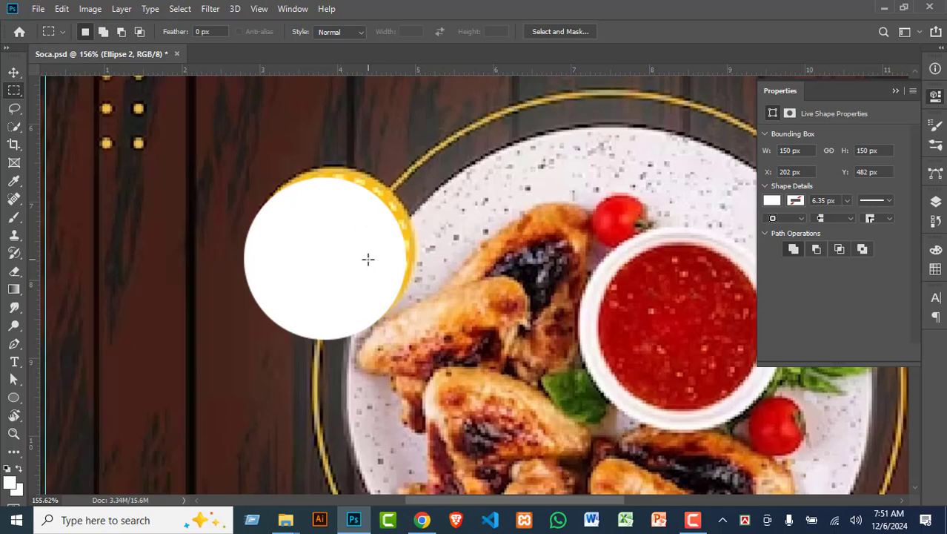
pyautogui.press('v')
pyautogui.moveTo(341, 249); pyautogui.dragTo(346, 246)
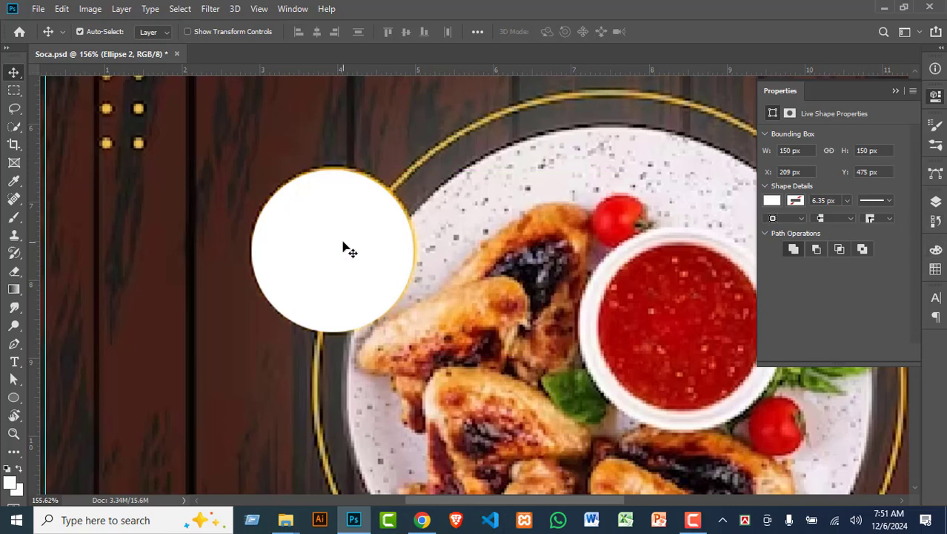
pyautogui.press('ctrl')
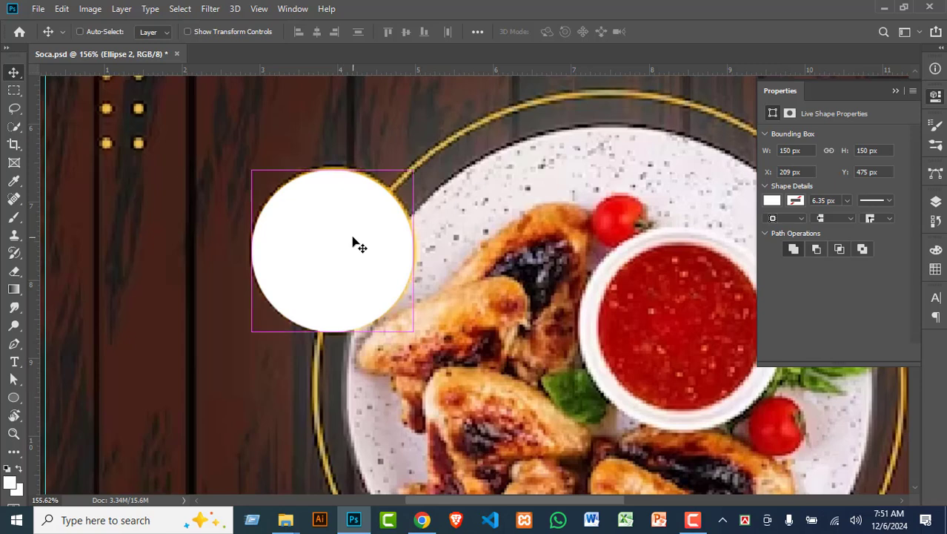
pyautogui.hotkey('ctrl', 'j')
# Step: Fill Ellipse 2 copy with yellow sampled from the decorative dots
pyautogui.click(935, 202)
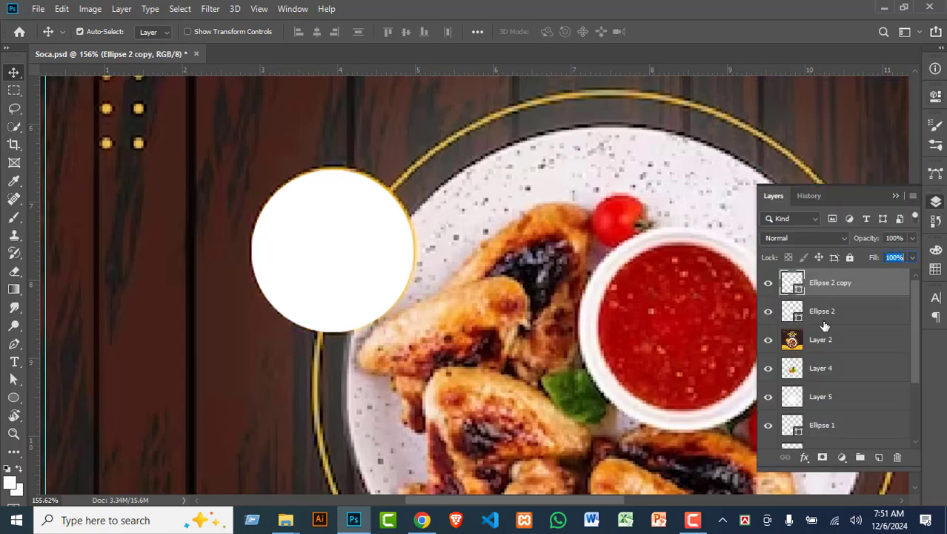
pyautogui.doubleClick(793, 285)
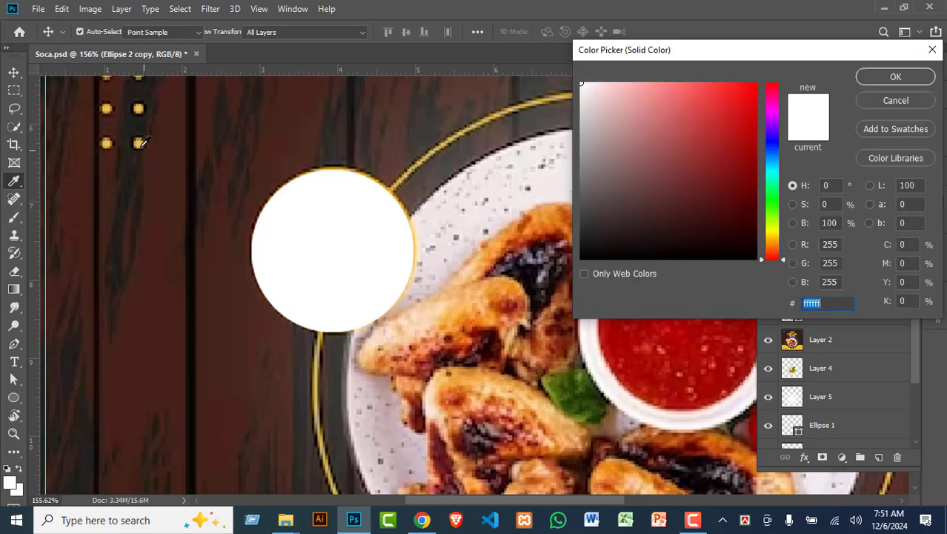
pyautogui.click(138, 143)
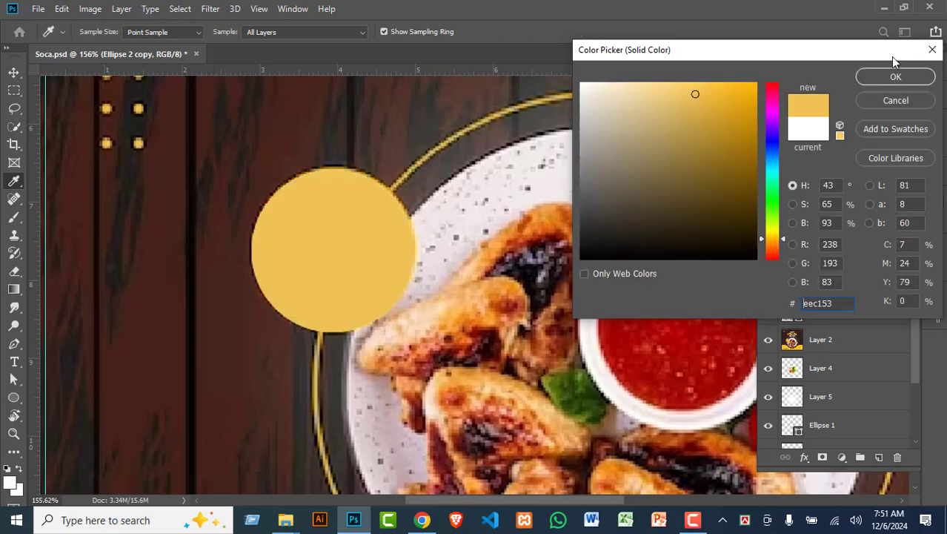
pyautogui.click(894, 77)
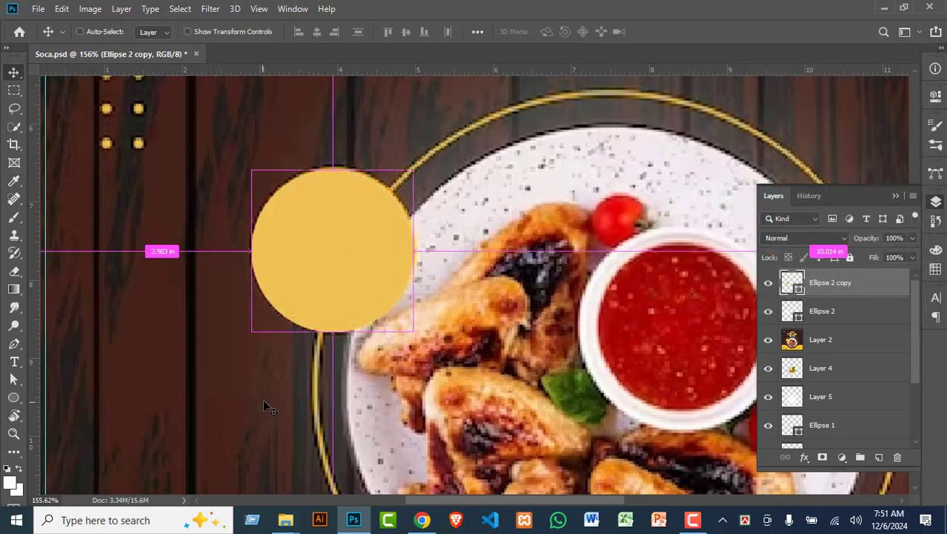
# Step: Shrink the yellow circle slightly with Free Transform, keeping it round
pyautogui.hotkey('ctrl', 't')
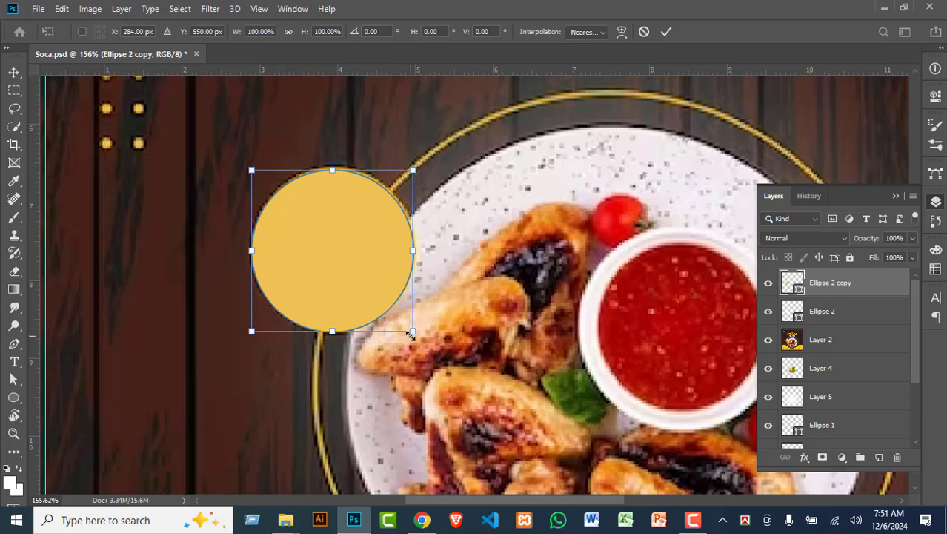
pyautogui.moveTo(414, 334); pyautogui.dragTo(359, 320)
pyautogui.hotkey('ctrl', 'z')
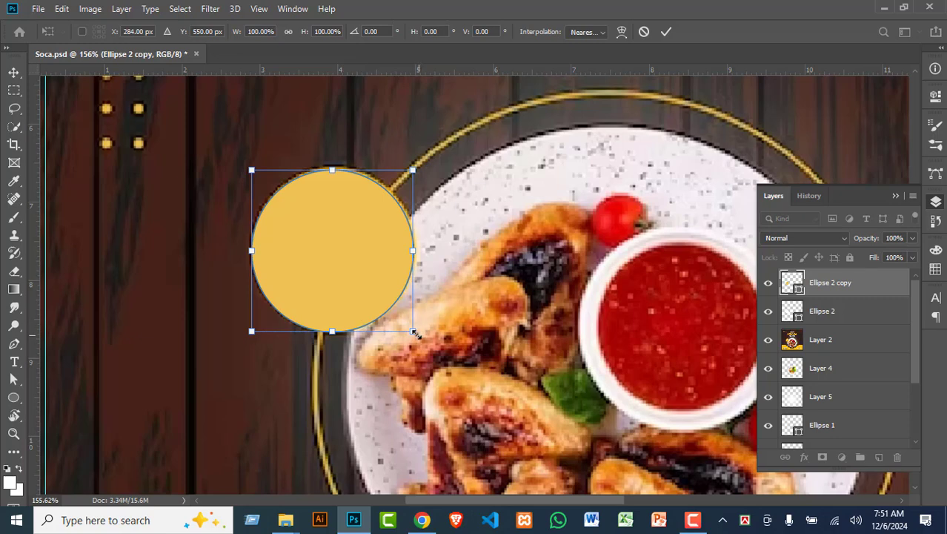
pyautogui.moveTo(415, 333); pyautogui.dragTo(408, 324)
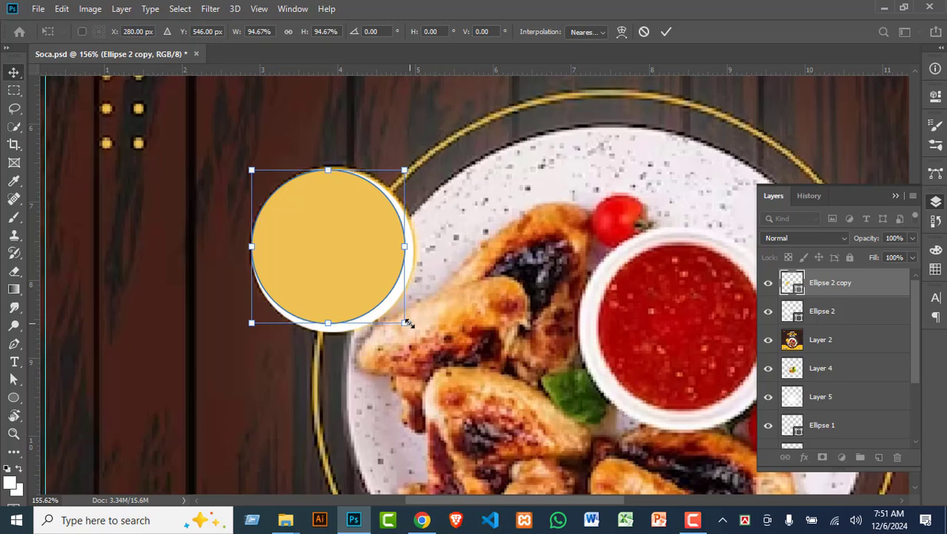
pyautogui.press('Return')
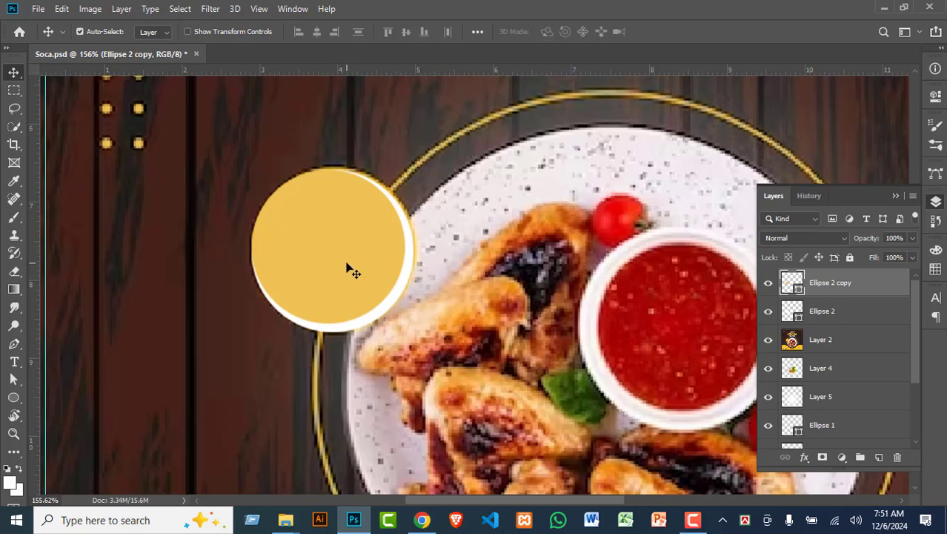
# Step: Centre the yellow and white circles, then move Layer 2 to the top of the stack
pyautogui.keyDown('shift'); pyautogui.click(851, 316); pyautogui.keyUp('shift')
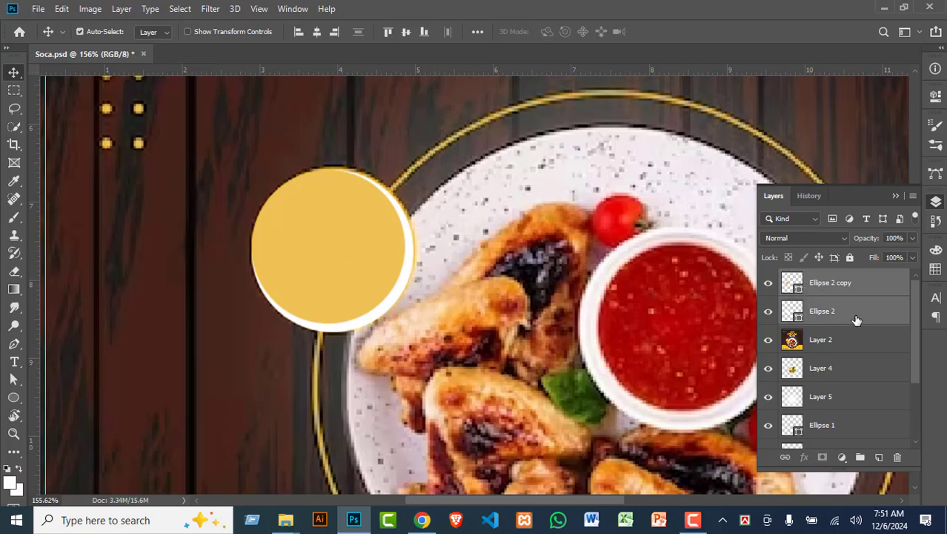
pyautogui.click(317, 30)
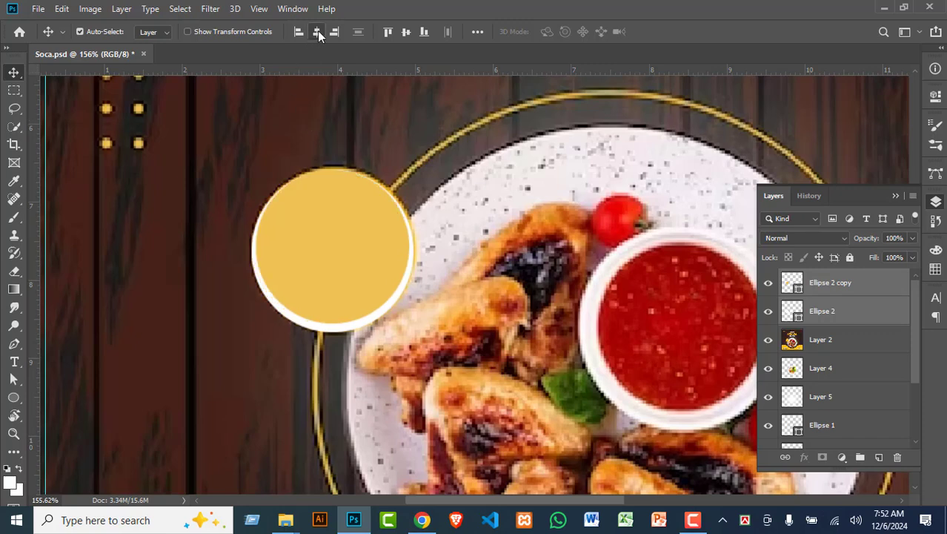
pyautogui.click(408, 31)
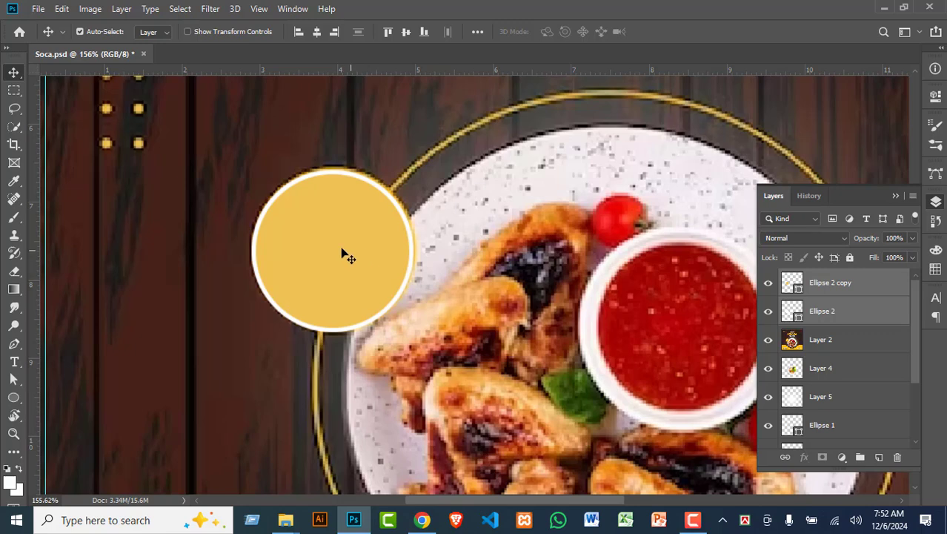
pyautogui.click(840, 295)
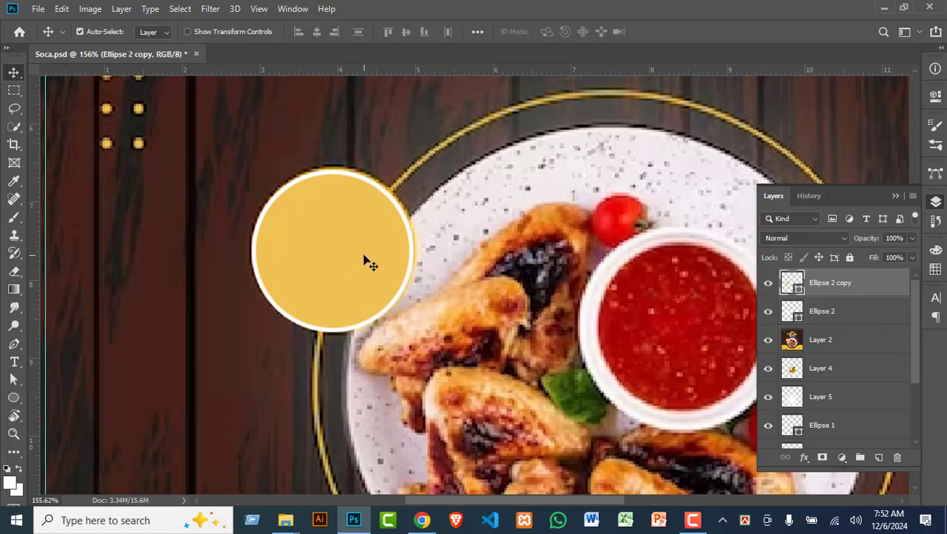
pyautogui.moveTo(832, 341); pyautogui.dragTo(768, 291)
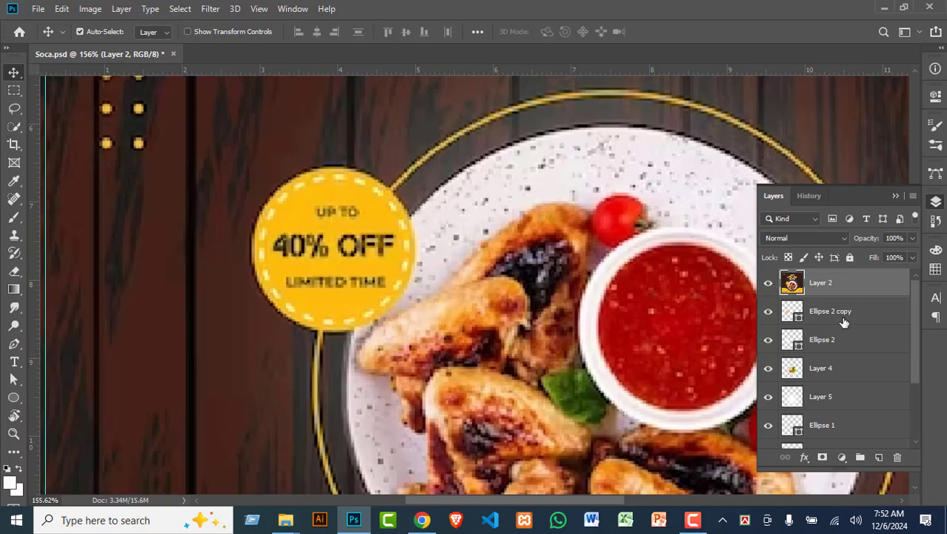
# Step: Hide the reference image and set the circle copy's fill to none
pyautogui.click(769, 284)
pyautogui.click(323, 253)
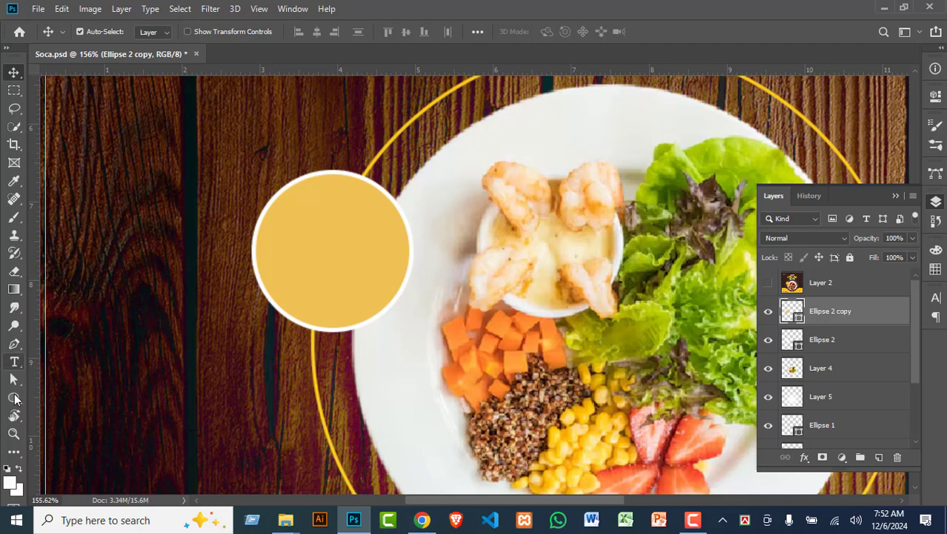
pyautogui.click(14, 399)
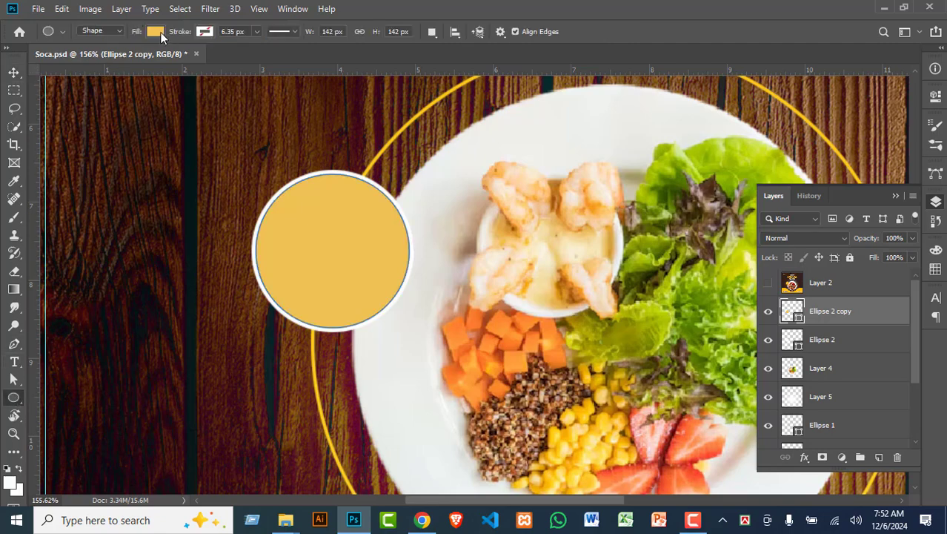
pyautogui.click(157, 32)
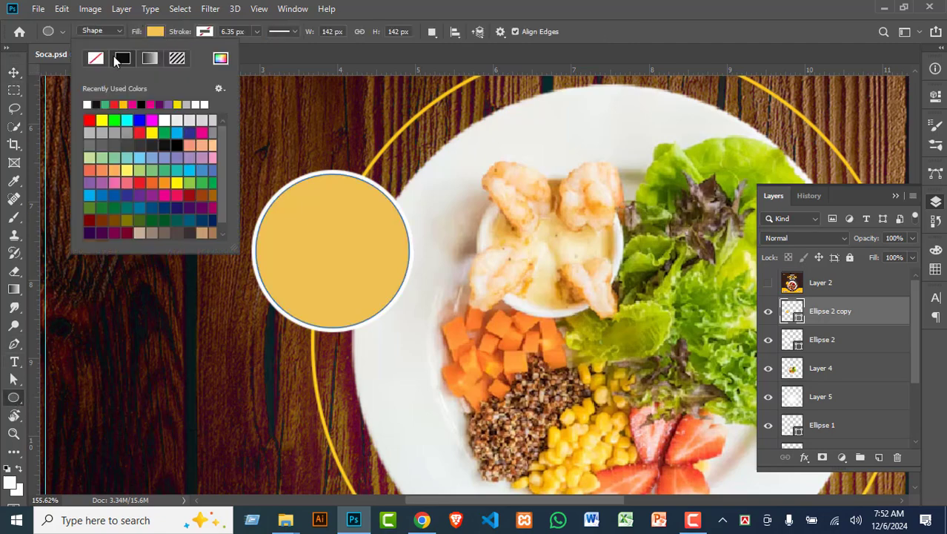
# Step: Give the circle copy a yellow stroke sampled from the ring
pyautogui.click(211, 34)
pyautogui.click(211, 33)
pyautogui.click(270, 61)
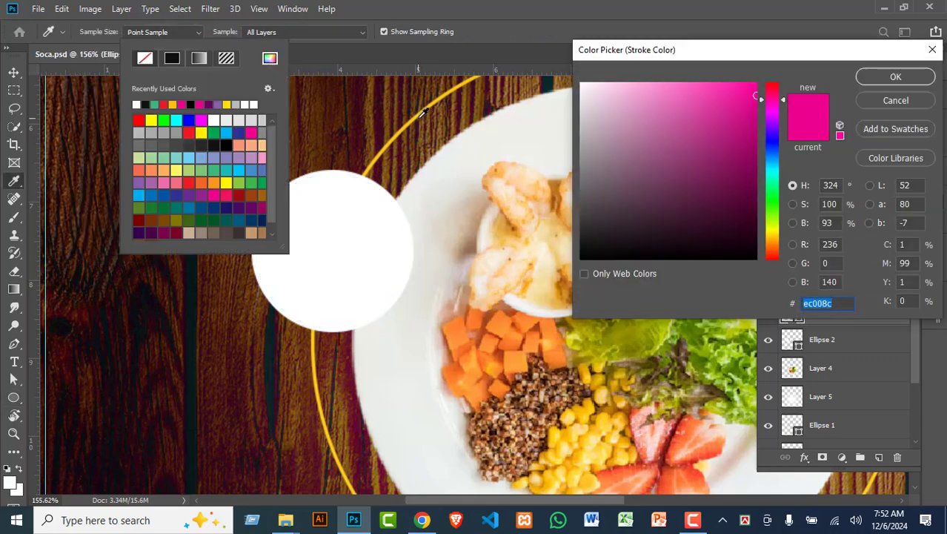
pyautogui.click(422, 110)
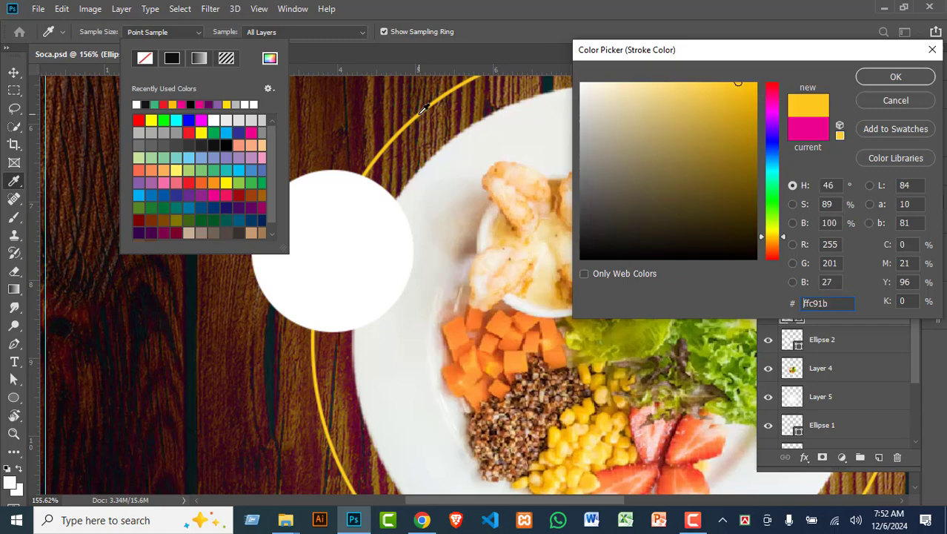
pyautogui.click(896, 77)
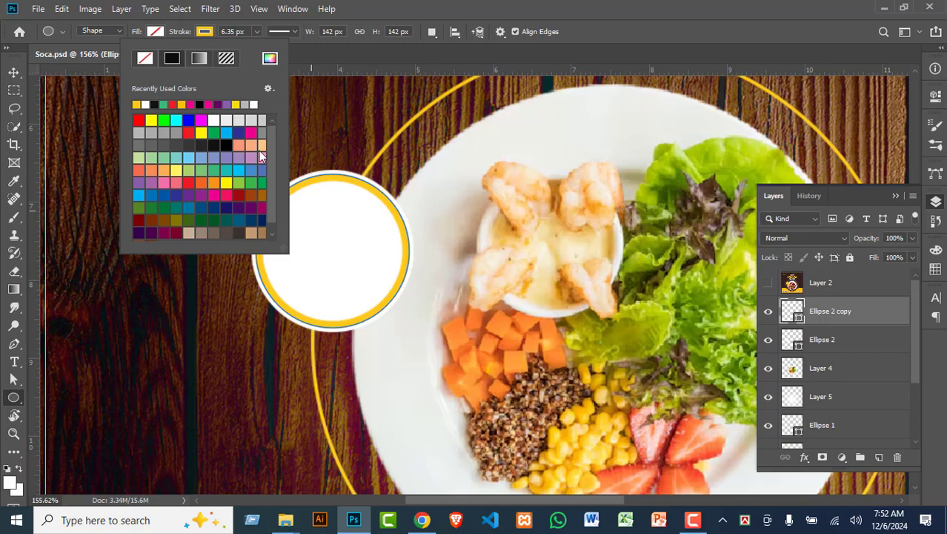
# Step: Set the stroke width to 1.34 px and compare it against the reference image
pyautogui.click(242, 32)
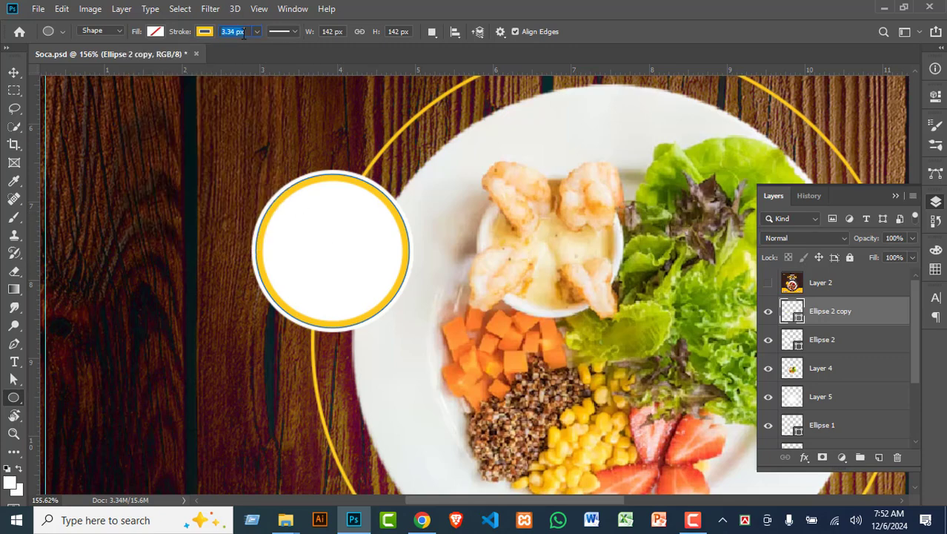
pyautogui.click(312, 233)
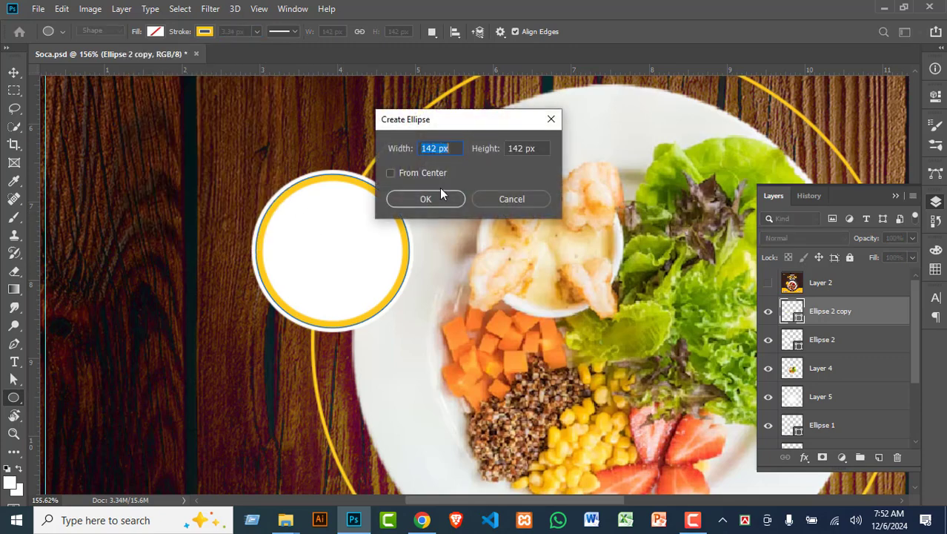
pyautogui.click(512, 199)
pyautogui.click(243, 32)
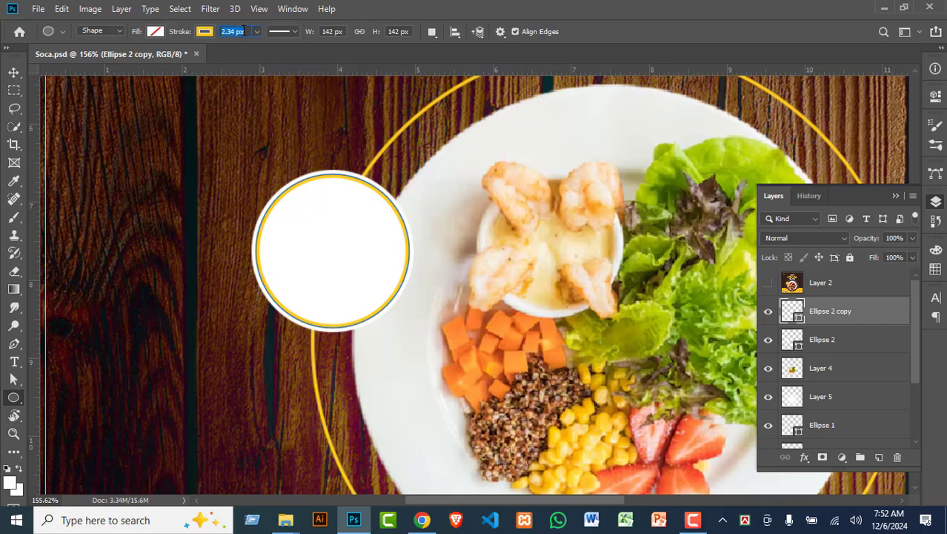
pyautogui.press('Down')
pyautogui.click(374, 213)
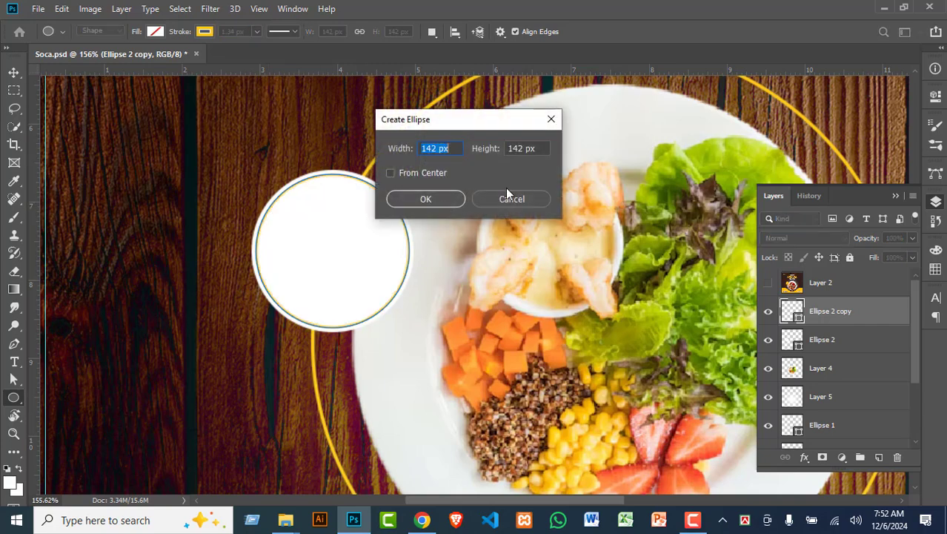
pyautogui.click(513, 196)
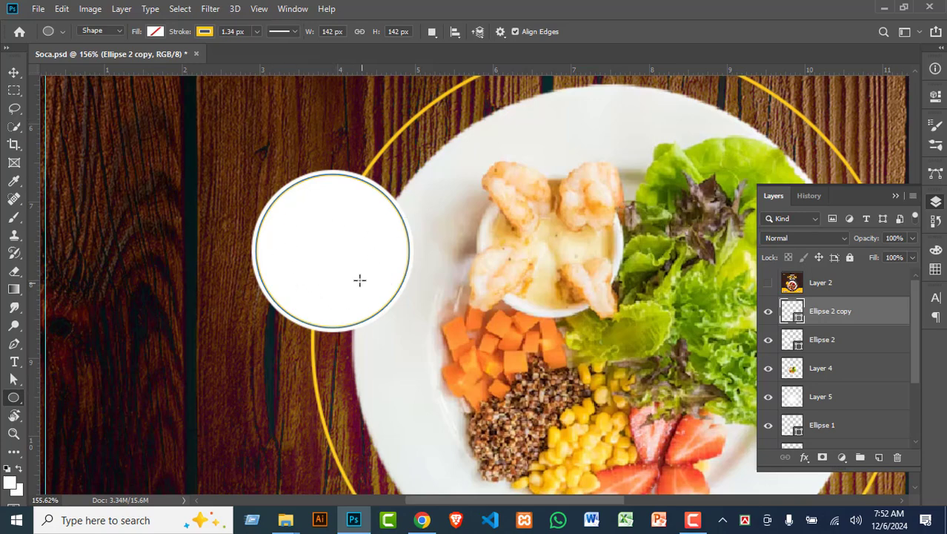
pyautogui.click(769, 285)
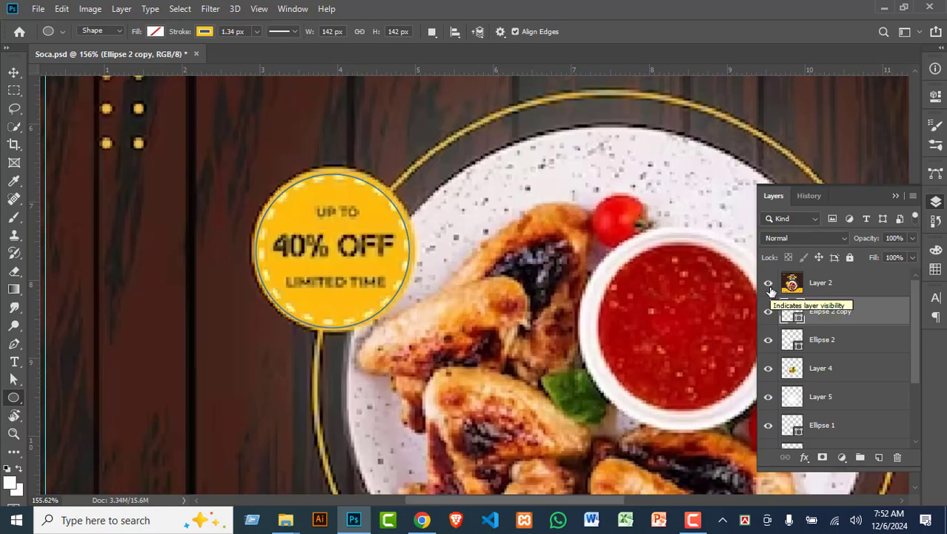
pyautogui.click(769, 284)
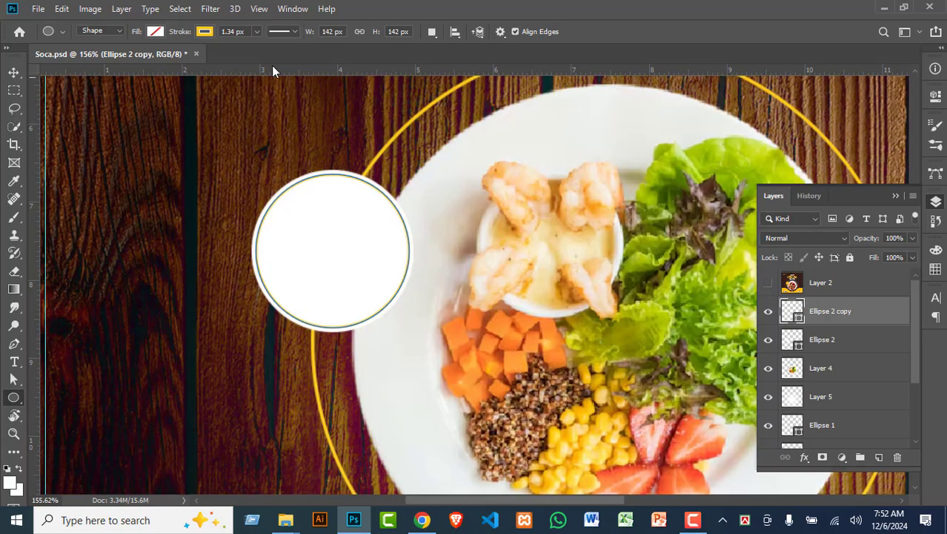
# Step: Make the circle's yellow stroke dashed and compare it with the reference image
pyautogui.click(295, 32)
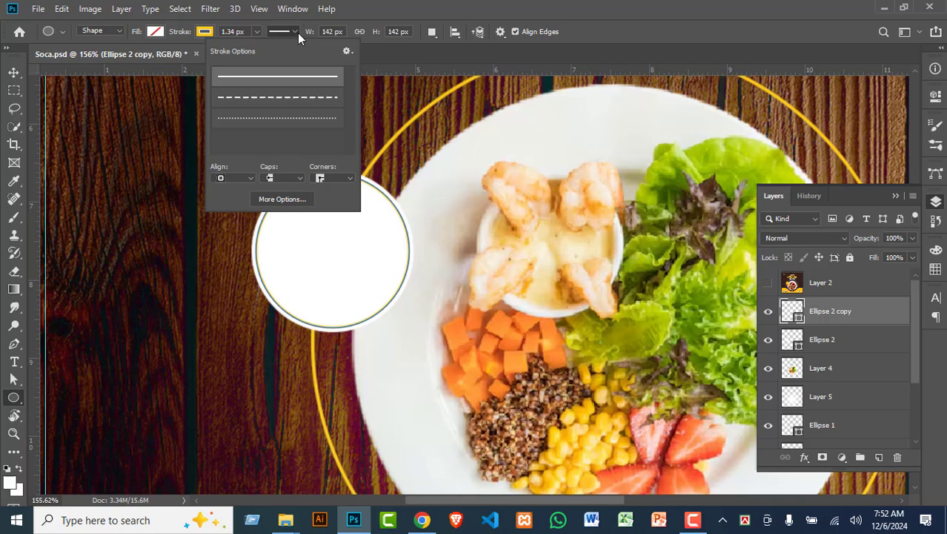
pyautogui.click(294, 99)
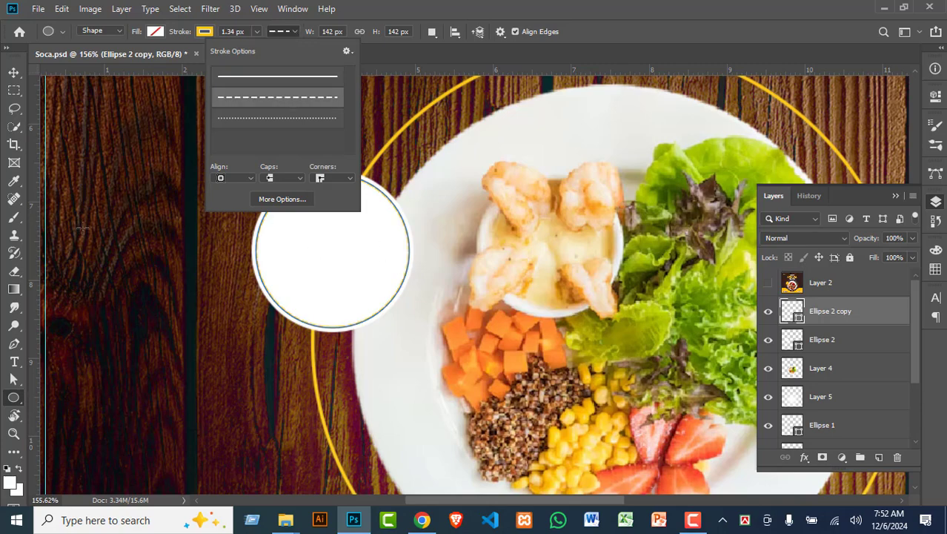
pyautogui.click(13, 73)
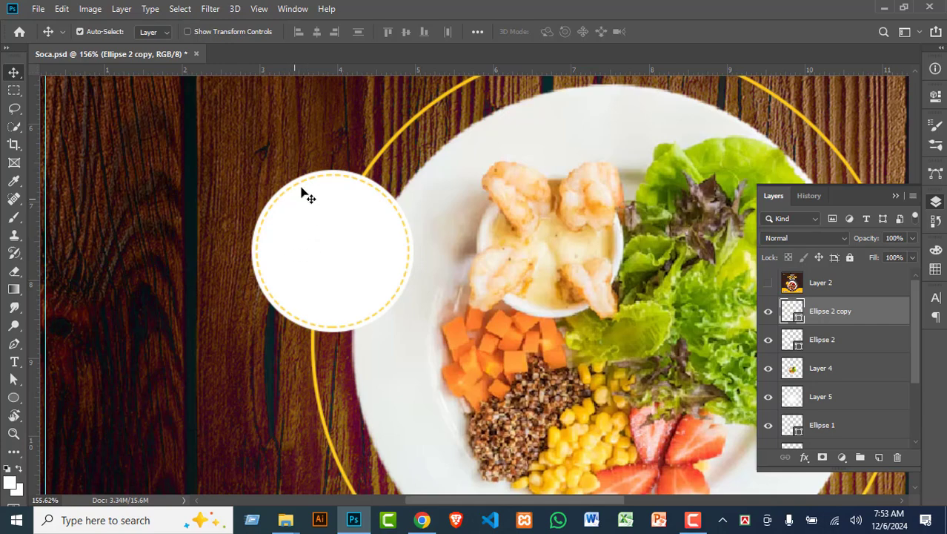
pyautogui.click(768, 283)
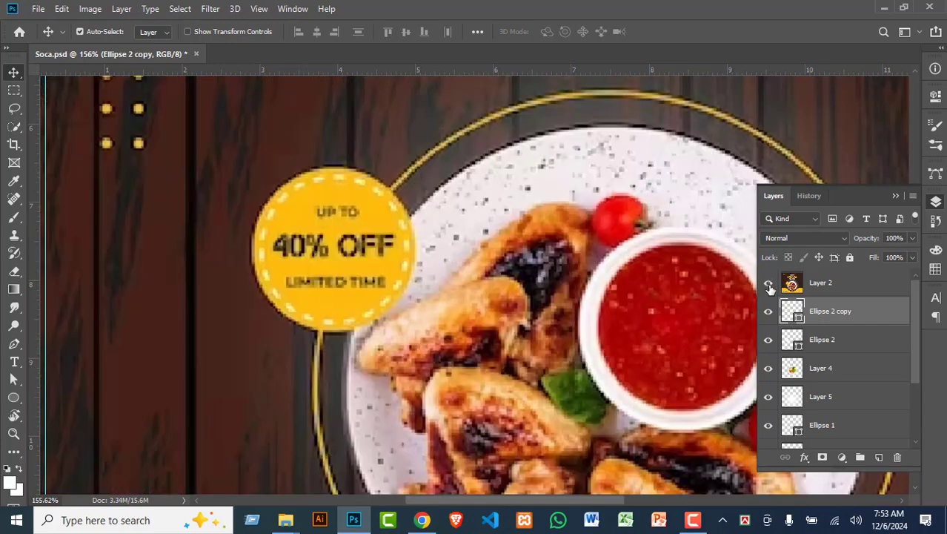
pyautogui.click(769, 284)
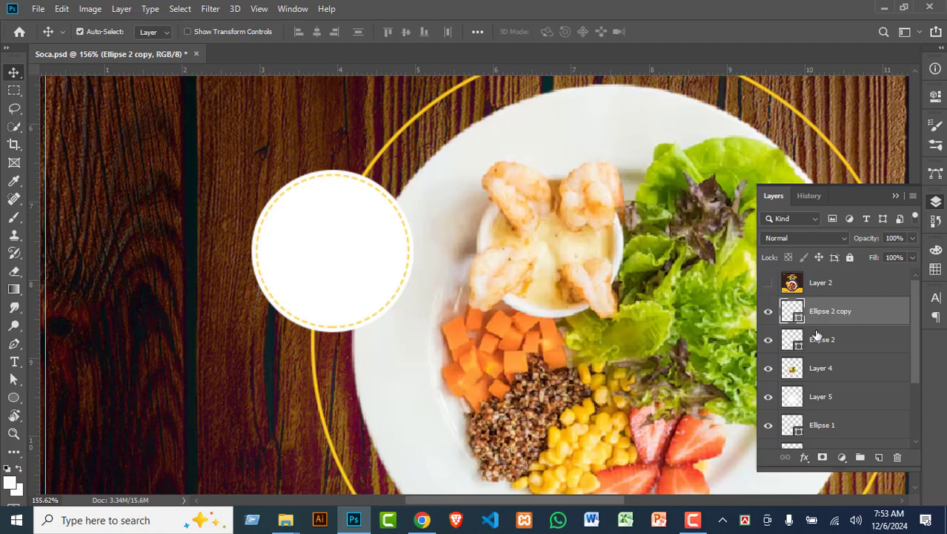
# Step: Open the detailed stroke settings showing dash 4 and gap 2
pyautogui.click(14, 397)
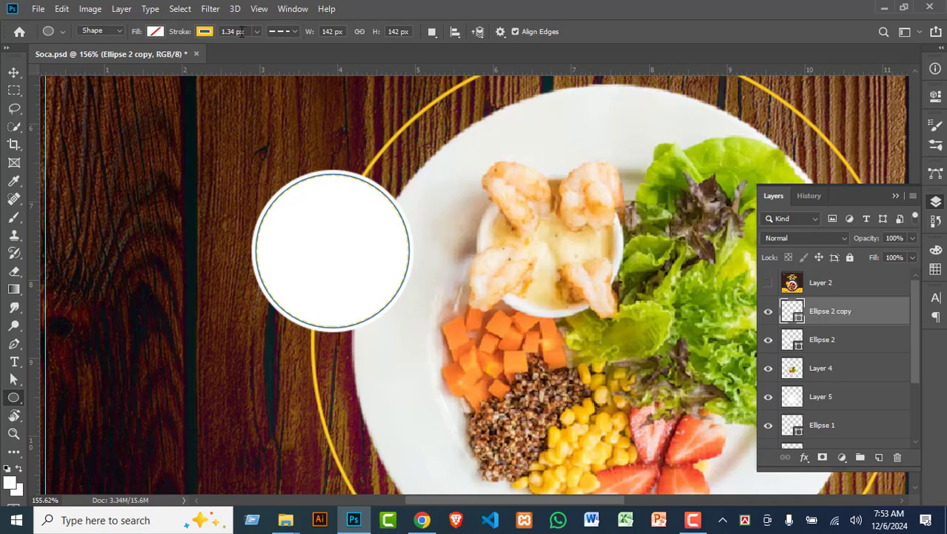
pyautogui.click(293, 31)
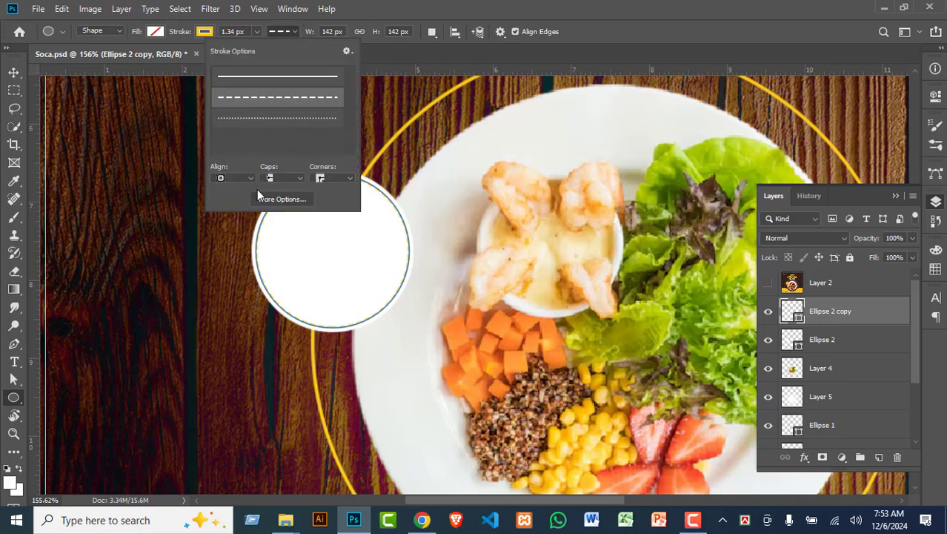
pyautogui.click(290, 203)
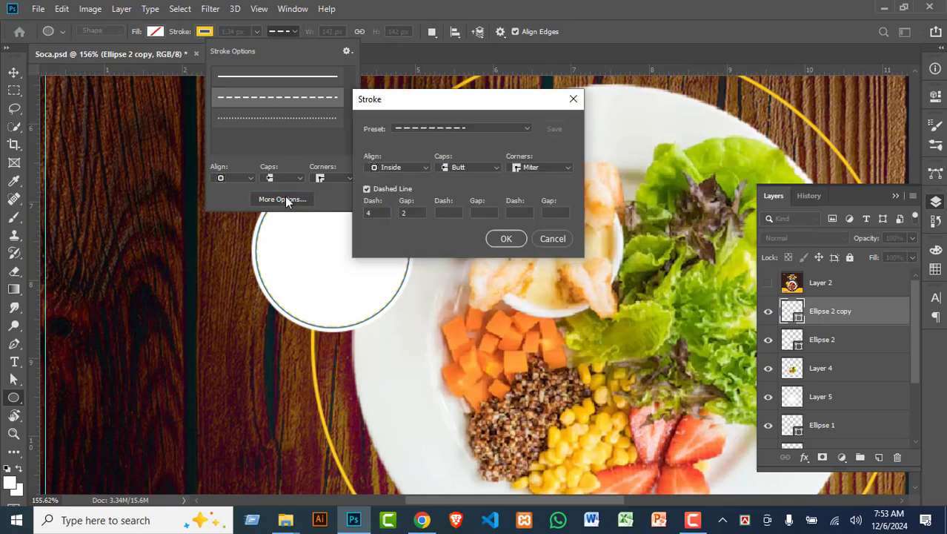
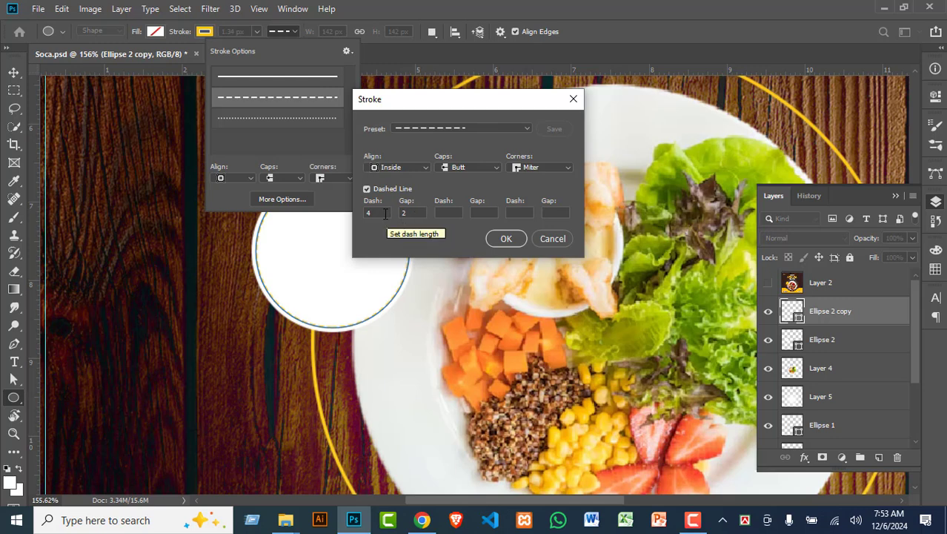
# Step: Thicken the circle's dashed yellow outline to 2.34 px
pyautogui.doubleClick(384, 214)
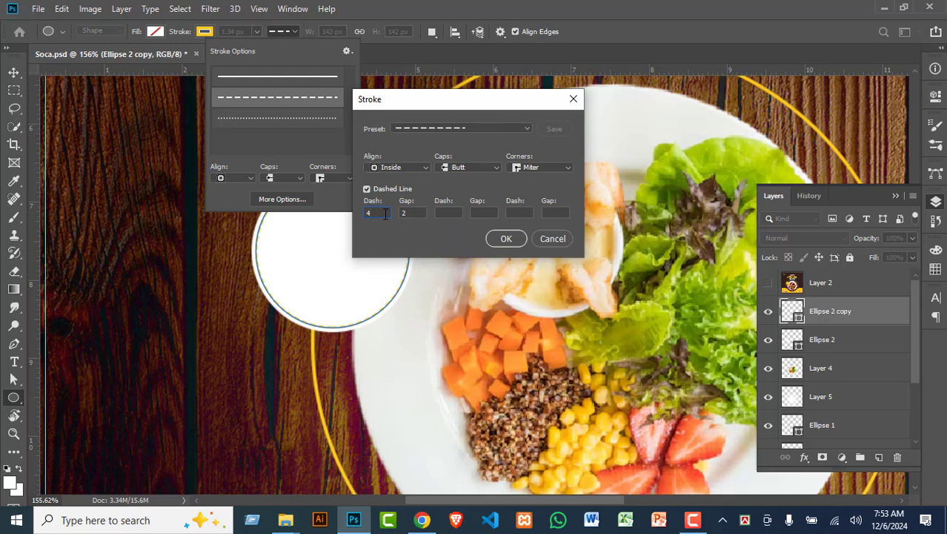
pyautogui.click(552, 239)
pyautogui.click(238, 32)
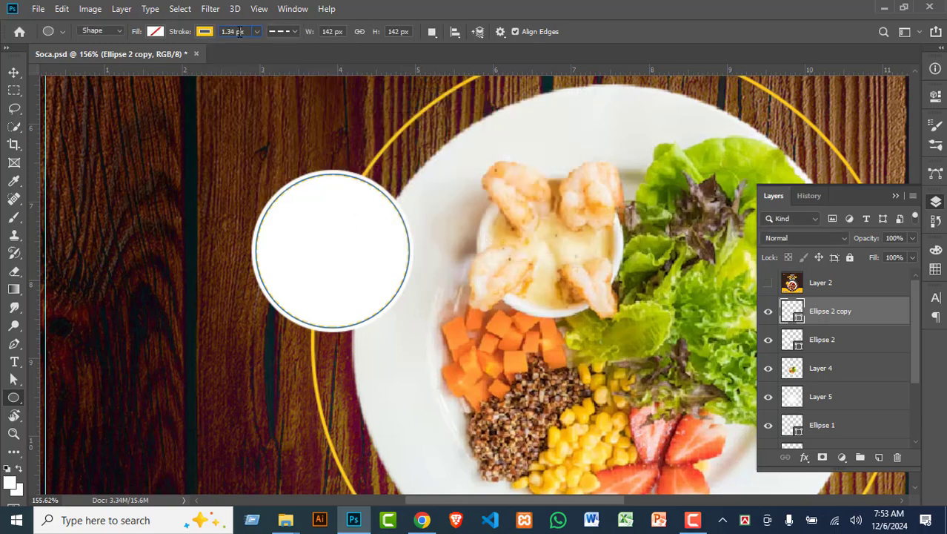
pyautogui.press('Up')
pyautogui.click(322, 205)
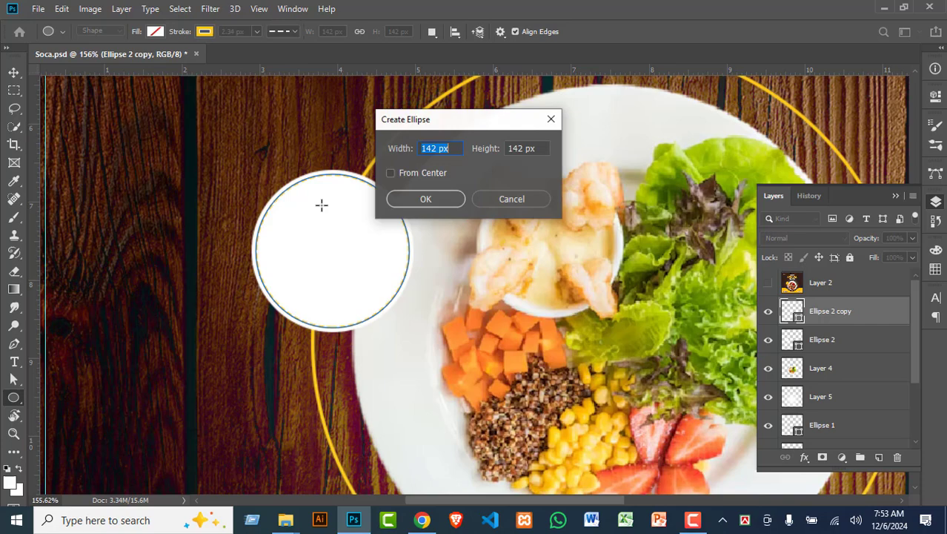
pyautogui.click(507, 200)
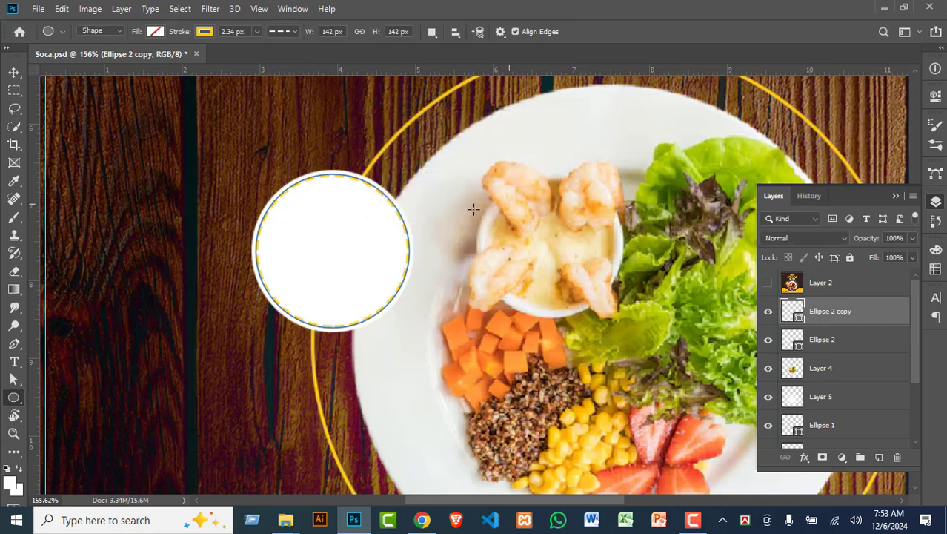
# Step: Widen the dash gaps to 3.5 in the stroke options, keeping dash 4
pyautogui.click(291, 32)
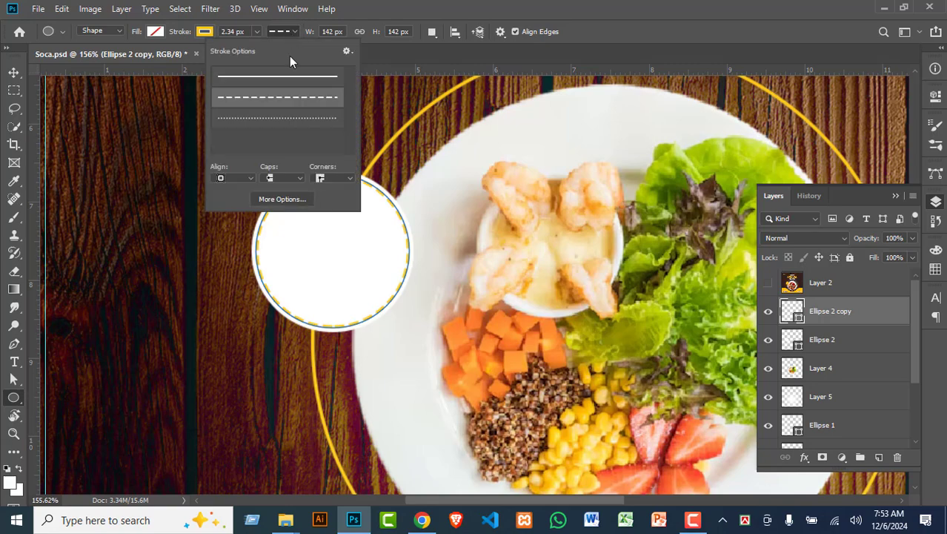
pyautogui.click(286, 200)
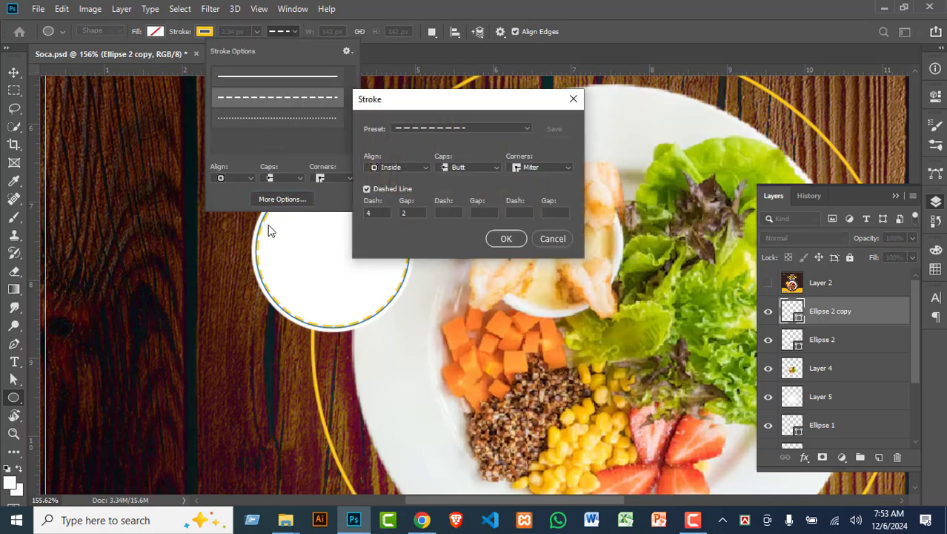
pyautogui.scroll(7, 419, 210)
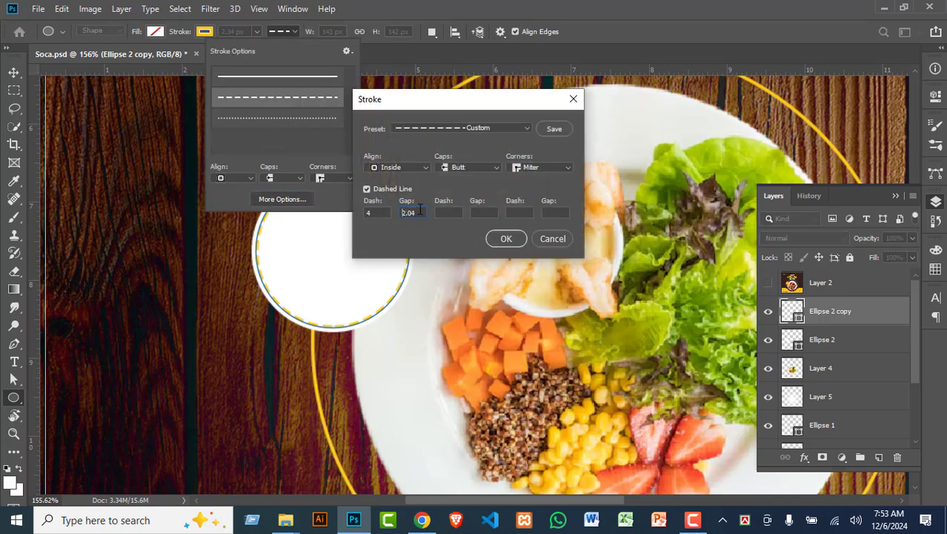
pyautogui.scroll(5, 419, 211)
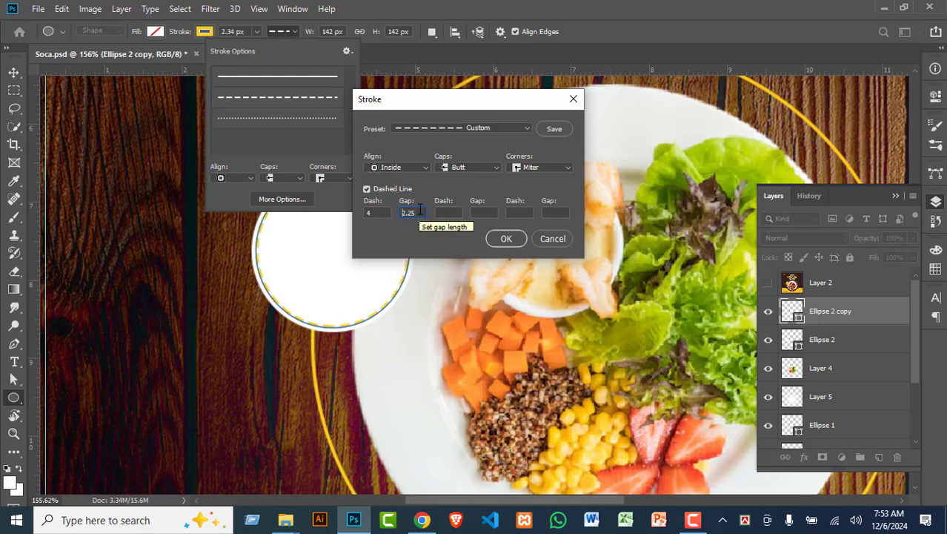
pyautogui.scroll(4, 419, 210)
pyautogui.scroll(11, 421, 210)
pyautogui.scroll(9, 424, 207)
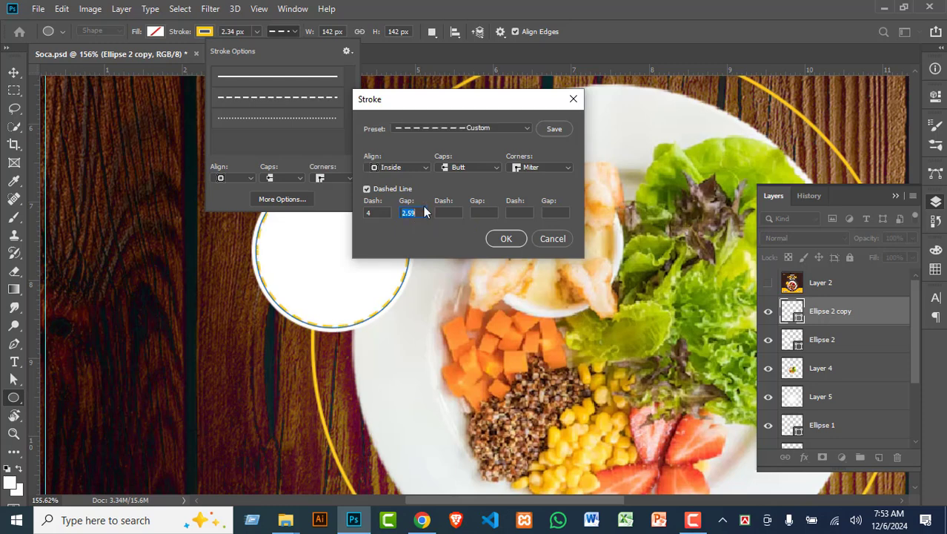
pyautogui.scroll(6, 424, 212)
pyautogui.write('3.5')
pyautogui.click(506, 239)
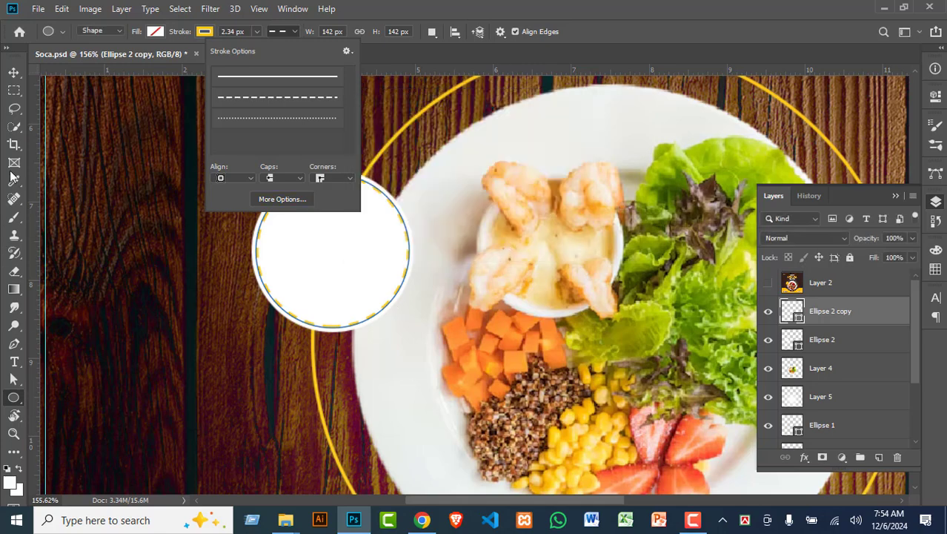
# Step: Fill the Ellipse 2 circle with bright yellow fcc61a sampled from the ring
pyautogui.click(15, 76)
pyautogui.click(14, 74)
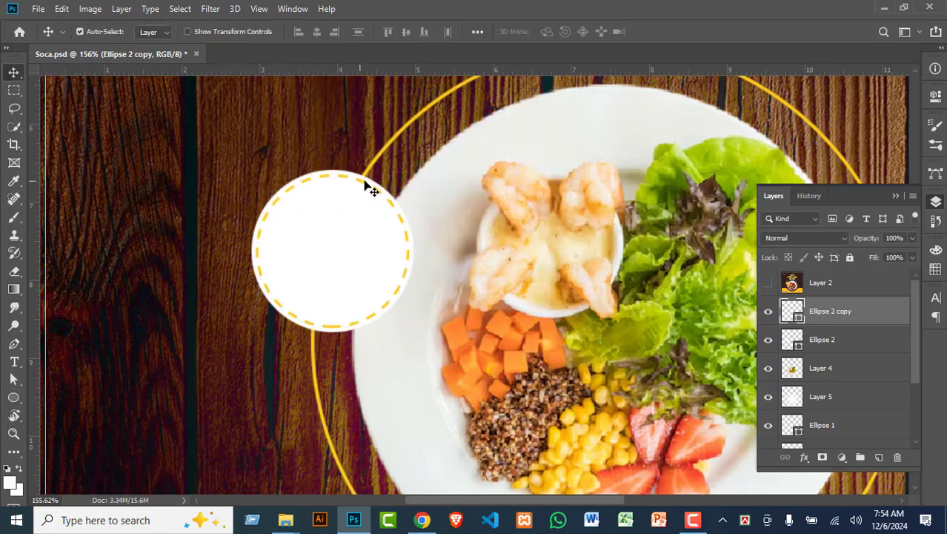
pyautogui.click(767, 285)
pyautogui.click(768, 285)
pyautogui.click(305, 264)
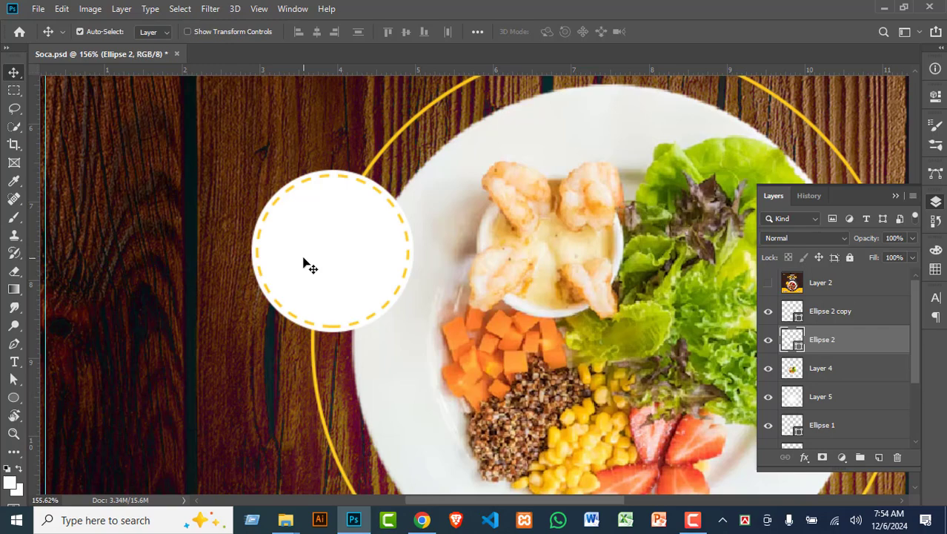
pyautogui.doubleClick(790, 340)
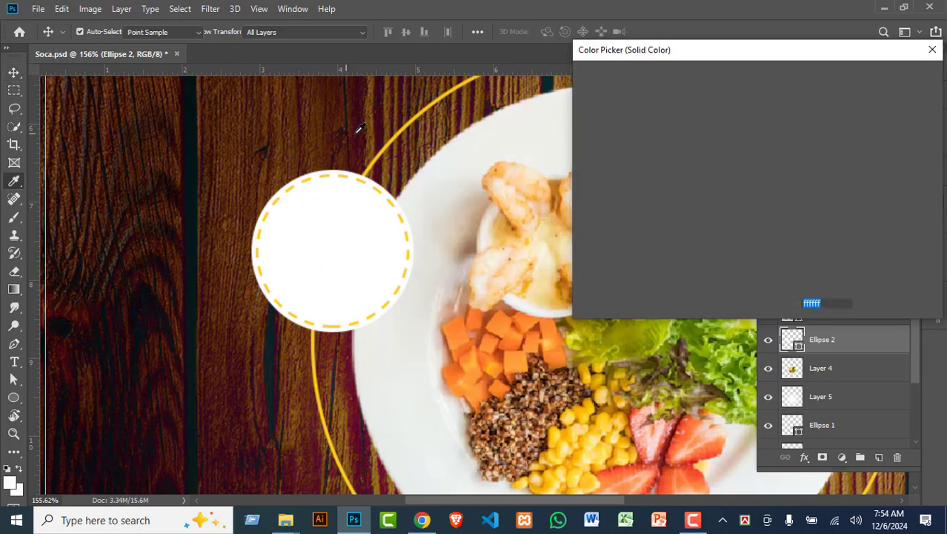
pyautogui.click(438, 99)
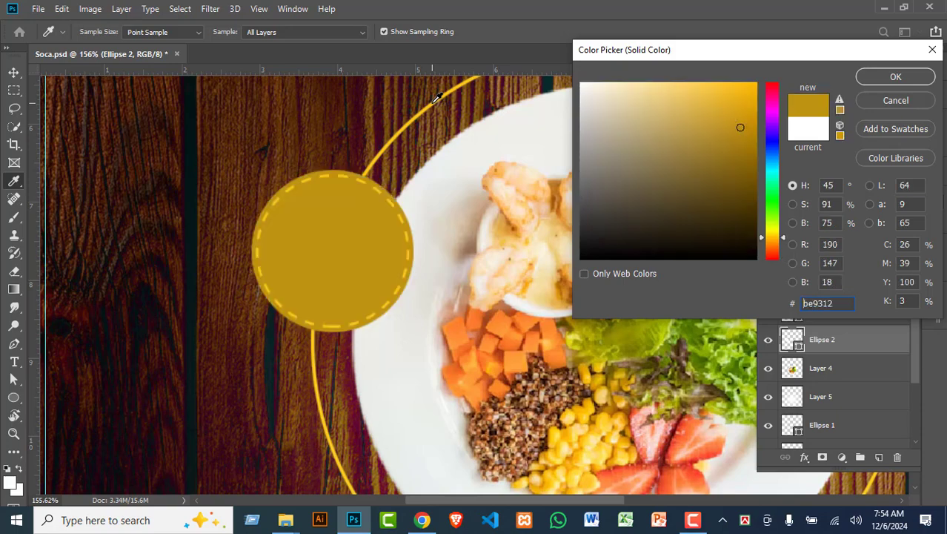
pyautogui.click(895, 77)
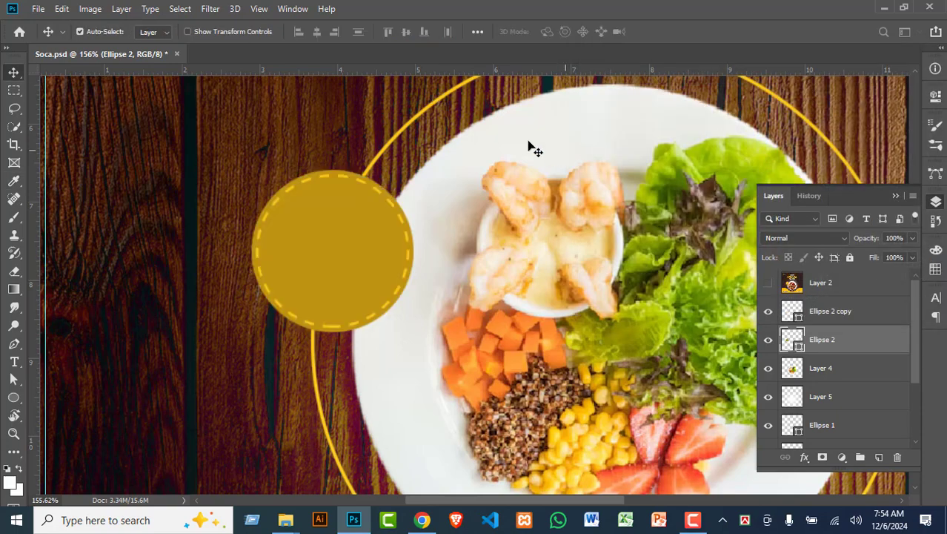
pyautogui.doubleClick(797, 345)
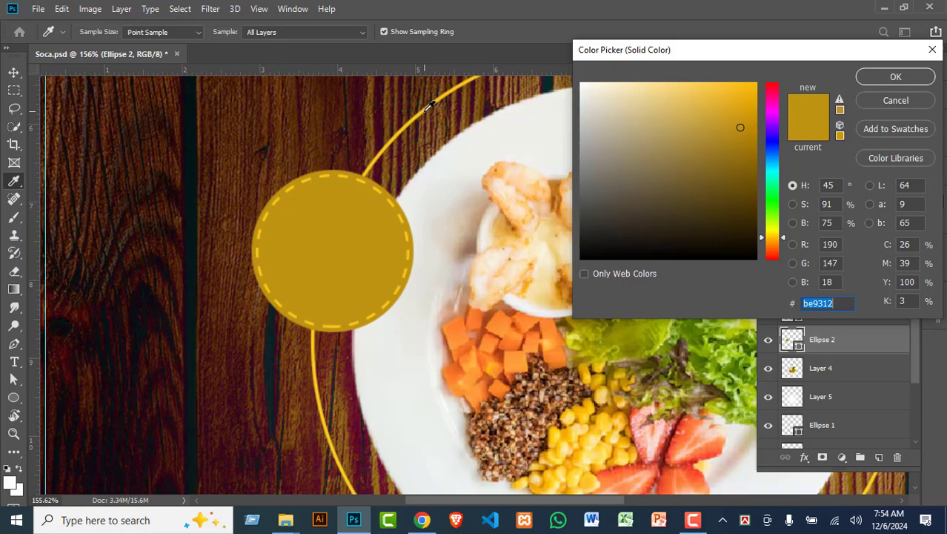
pyautogui.click(430, 104)
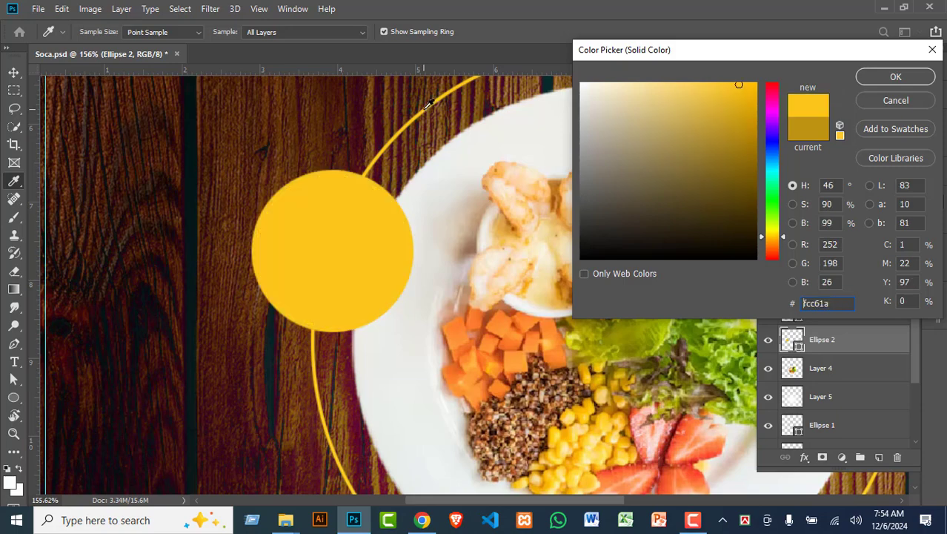
pyautogui.click(870, 79)
# Step: Change the dashed outline of Ellipse 2 copy to off-white eaece9 sampled from the plate
pyautogui.hotkey('ctrl', 'j')
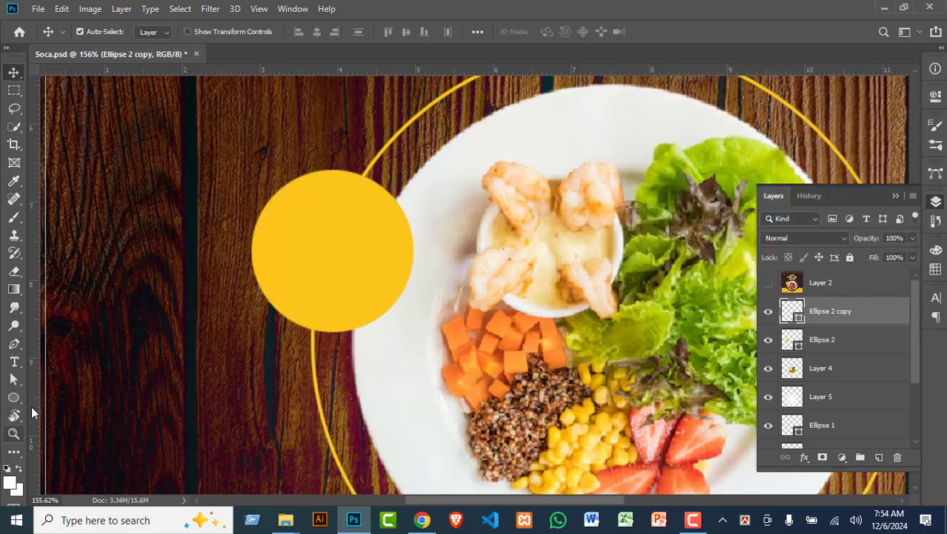
pyautogui.click(13, 397)
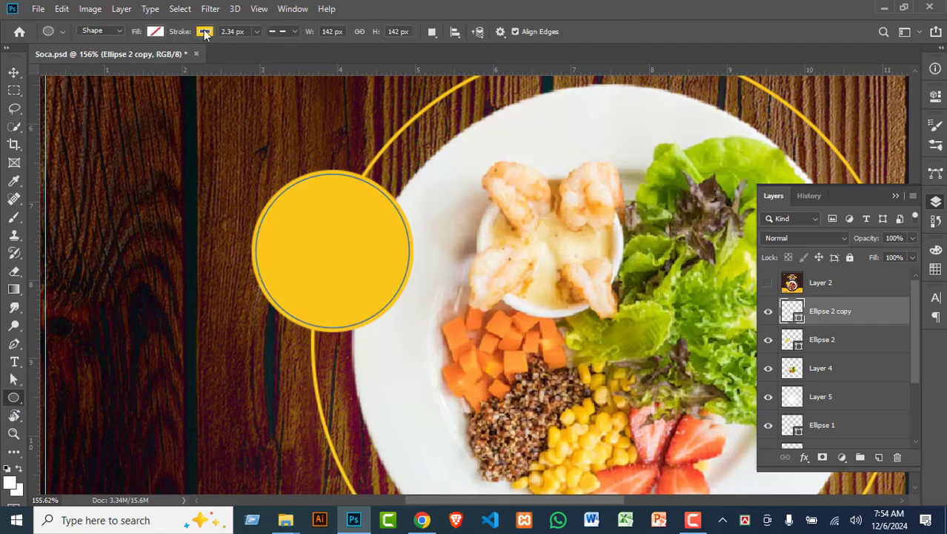
pyautogui.click(208, 31)
pyautogui.click(270, 58)
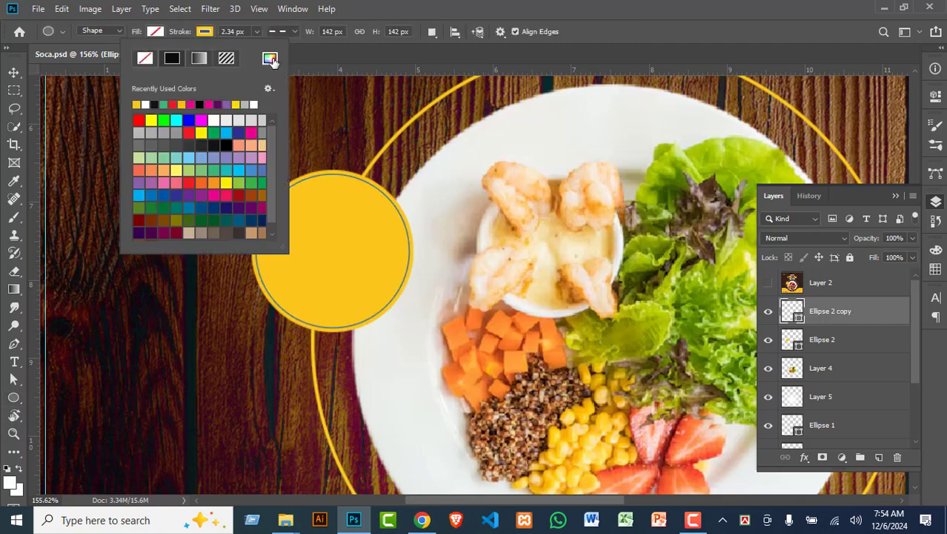
pyautogui.click(451, 170)
pyautogui.click(897, 78)
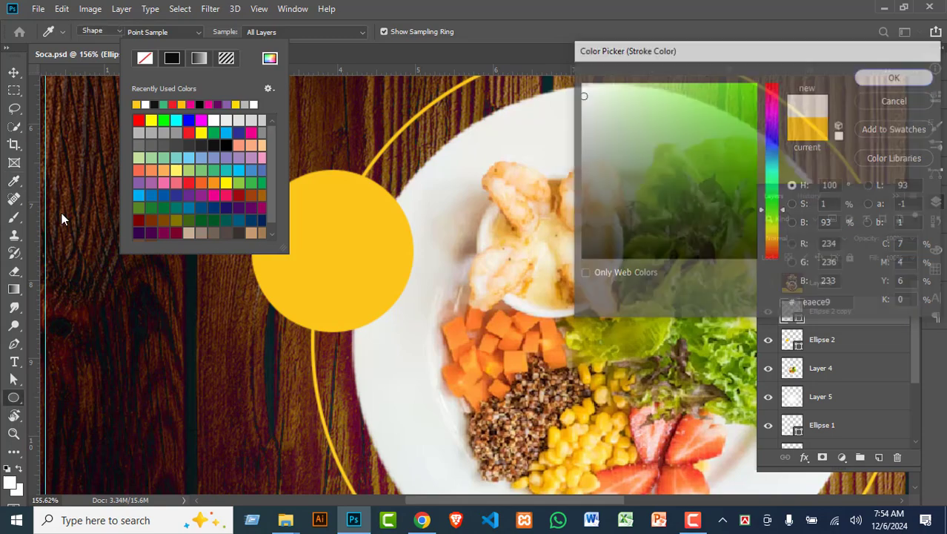
pyautogui.click(13, 72)
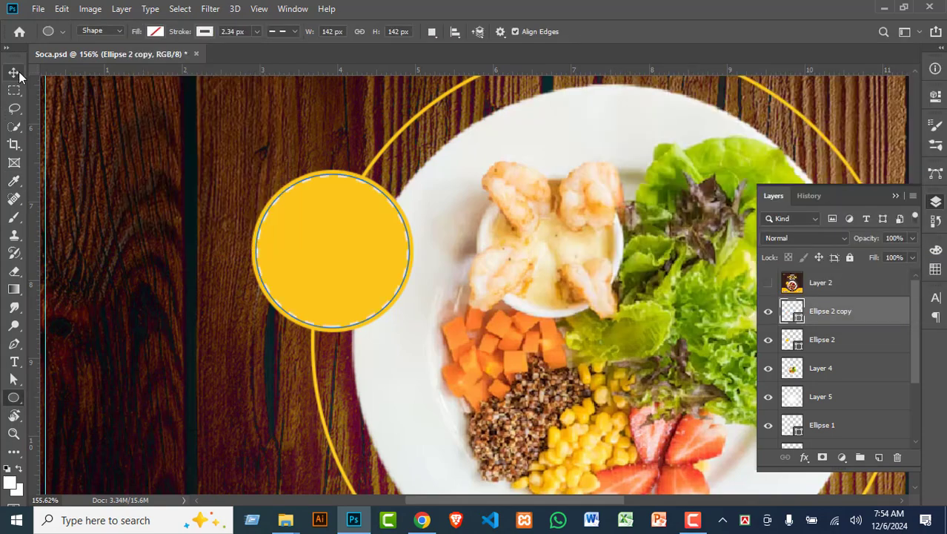
pyautogui.click(13, 72)
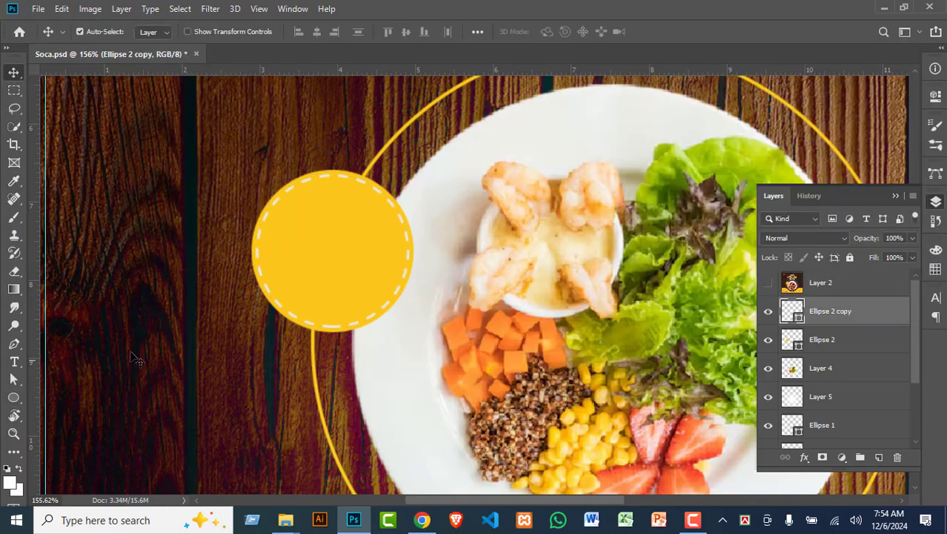
pyautogui.click(768, 283)
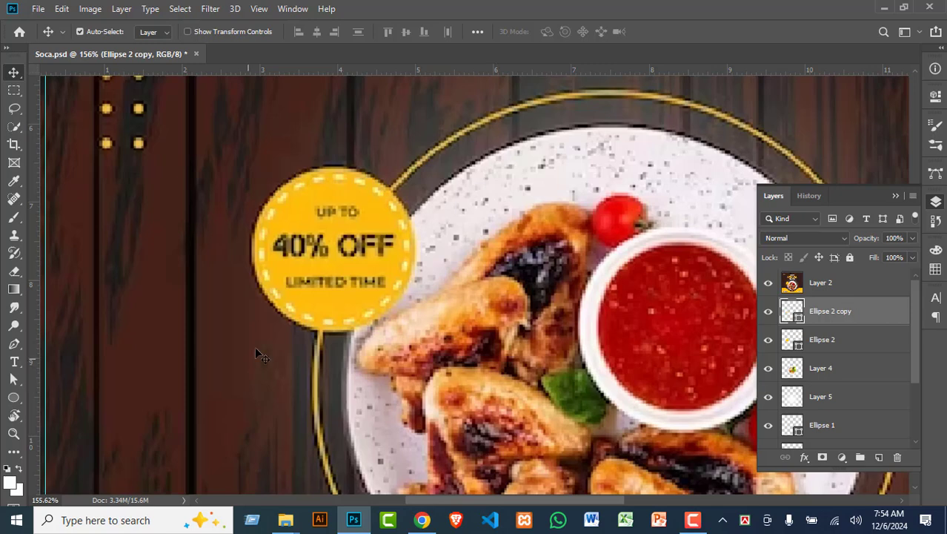
pyautogui.click(828, 281)
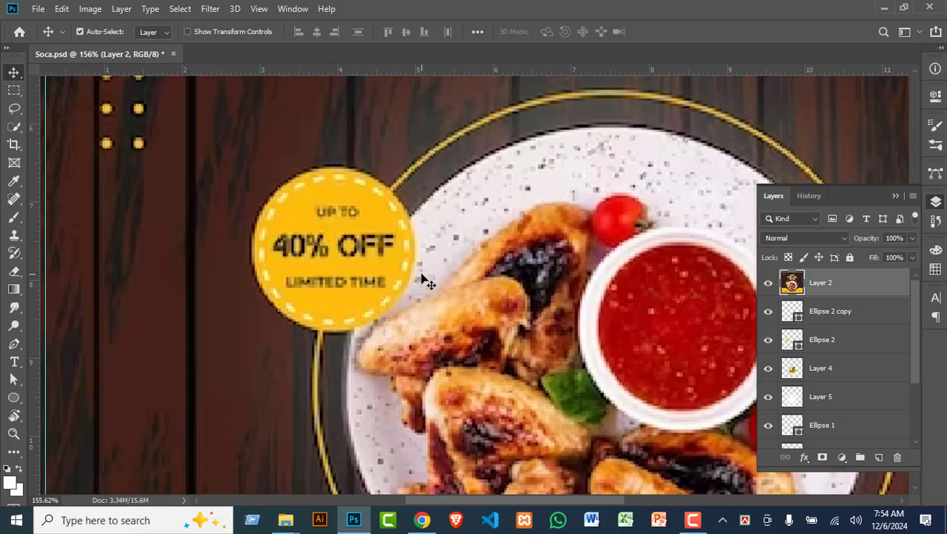
pyautogui.click(768, 282)
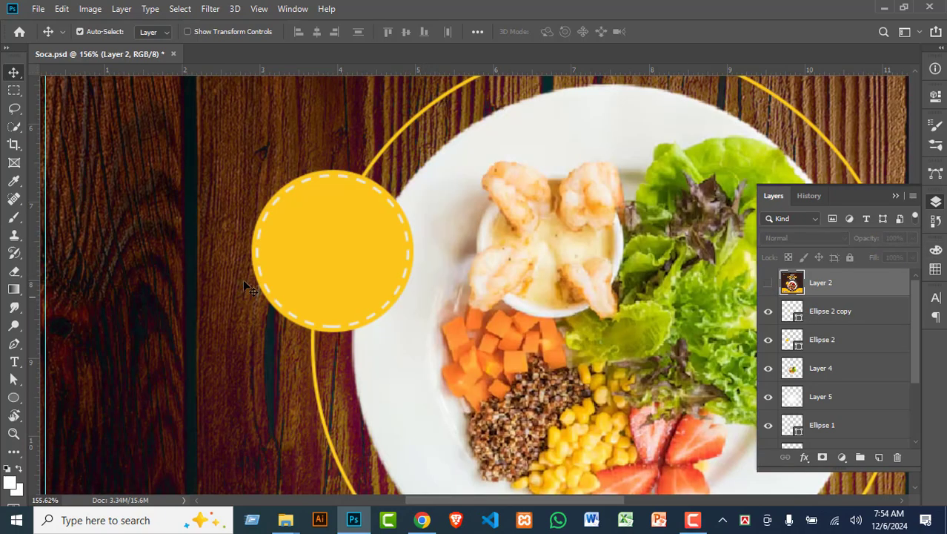
pyautogui.click(830, 317)
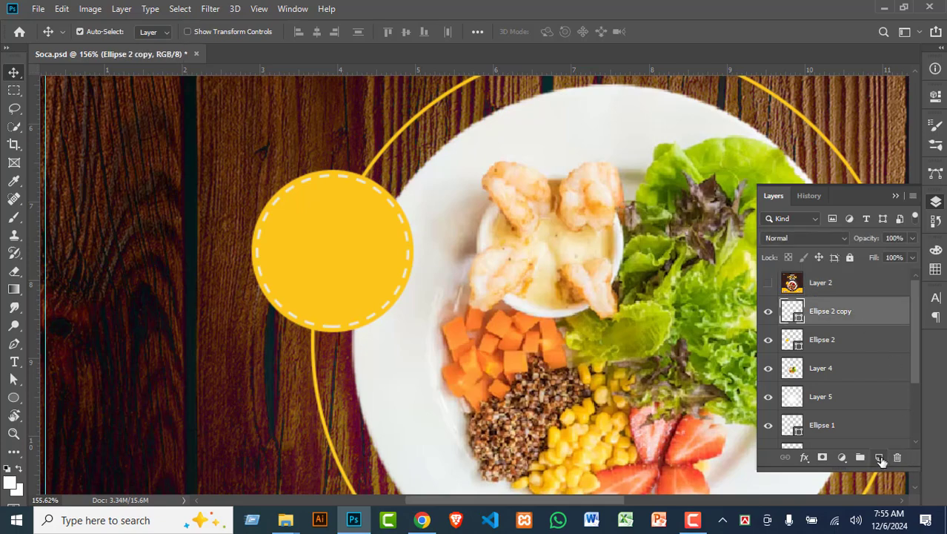
# Step: Add a new layer and start a text line inside the badge reading 'Up to'
pyautogui.click(878, 458)
pyautogui.click(14, 363)
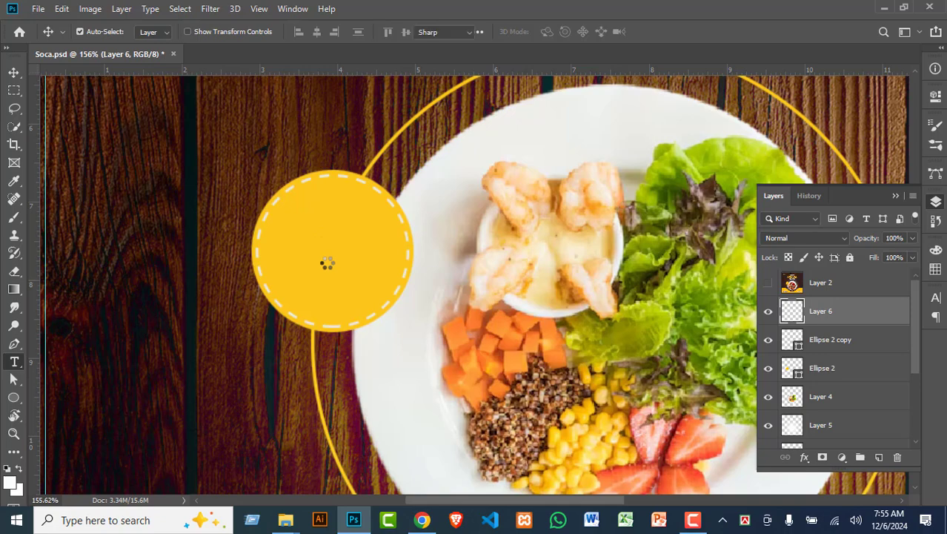
pyautogui.click(306, 217)
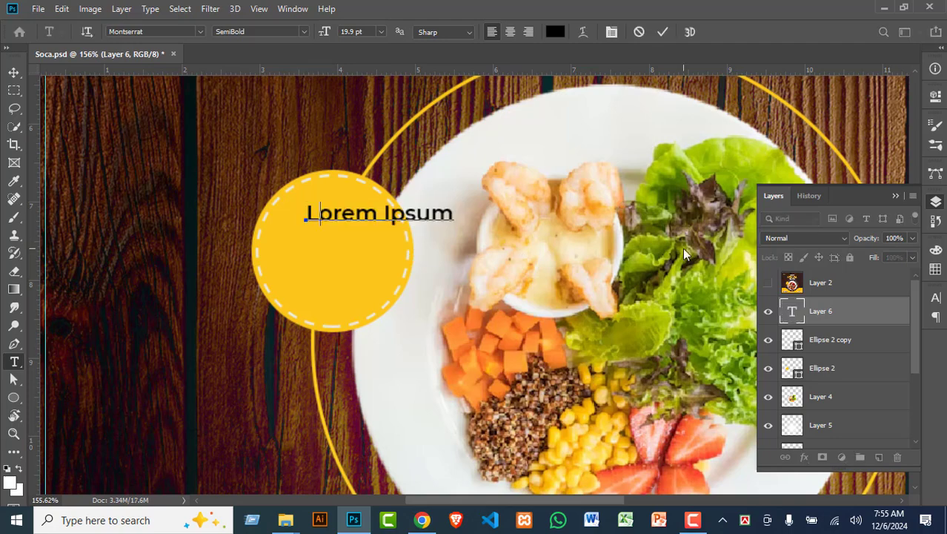
pyautogui.write('u')
pyautogui.press('BackSpace')
pyautogui.write('Up ')
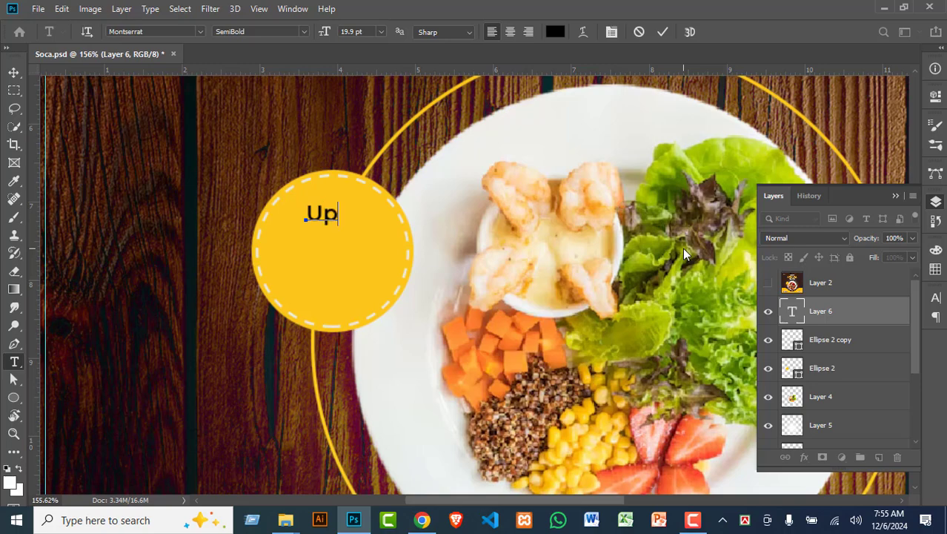
pyautogui.write('to')
# Step: Add the lines '40% OFF' and 'LIMITED TIME', then select all the text
pyautogui.write('40% off')
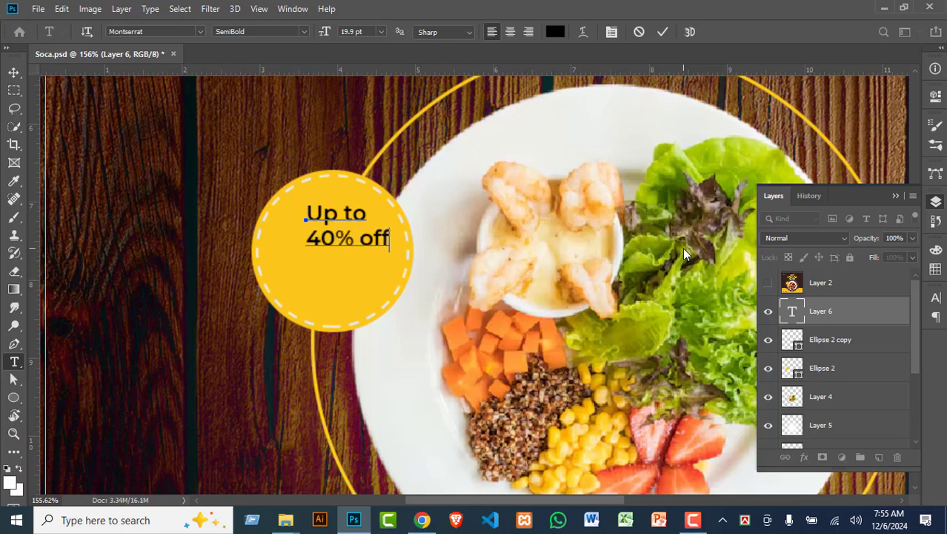
pyautogui.press('BackSpace')
pyautogui.press('BackSpace')
pyautogui.press('BackSpace')
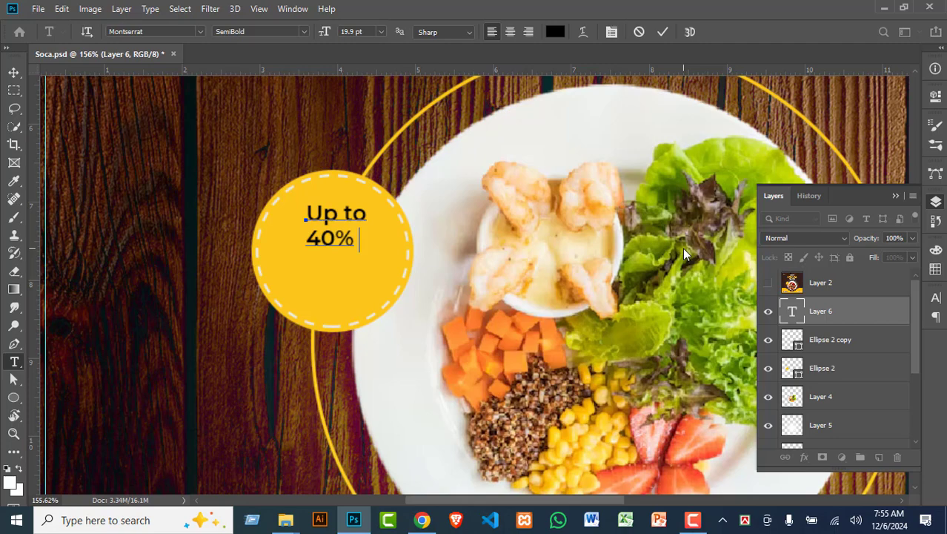
pyautogui.write('o')
pyautogui.press('BackSpace')
pyautogui.write('OFF')
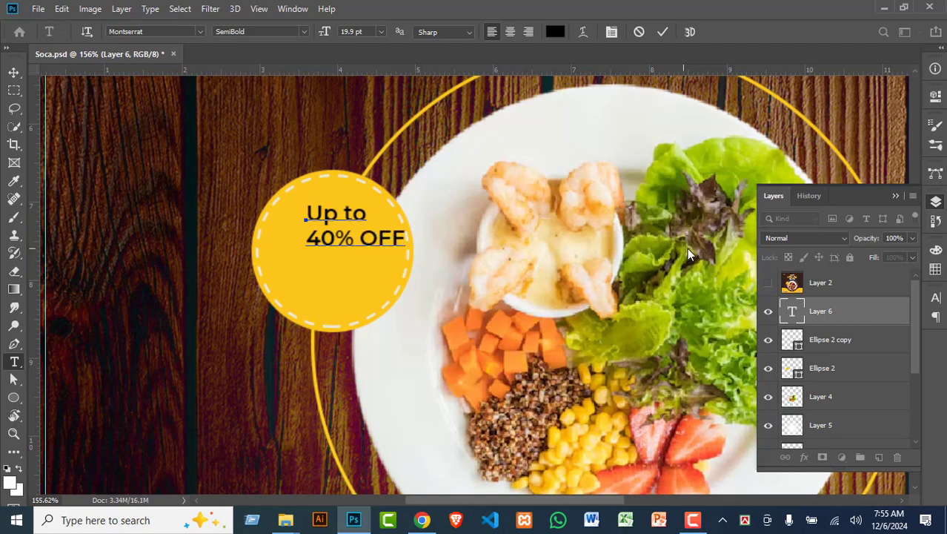
pyautogui.press('Return')
pyautogui.write('LIMIT')
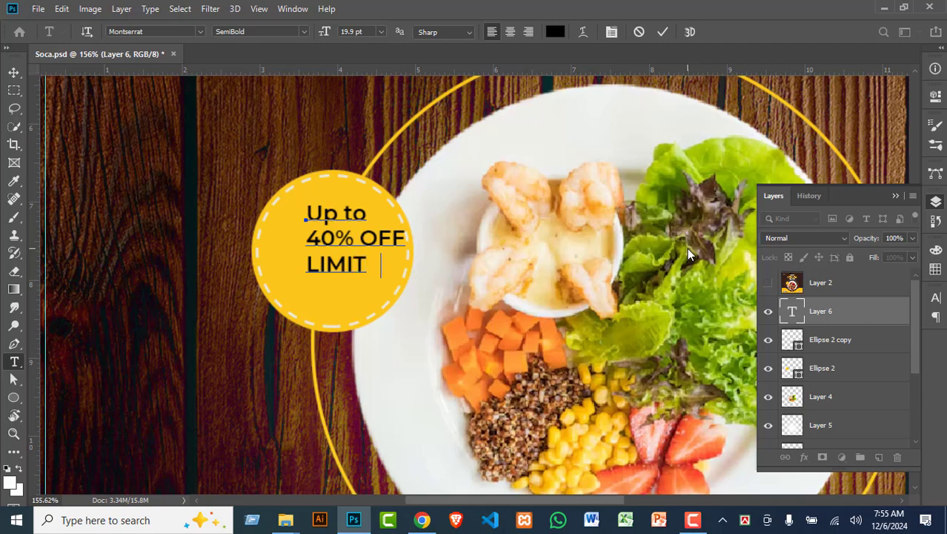
pyautogui.write('ED TIME')
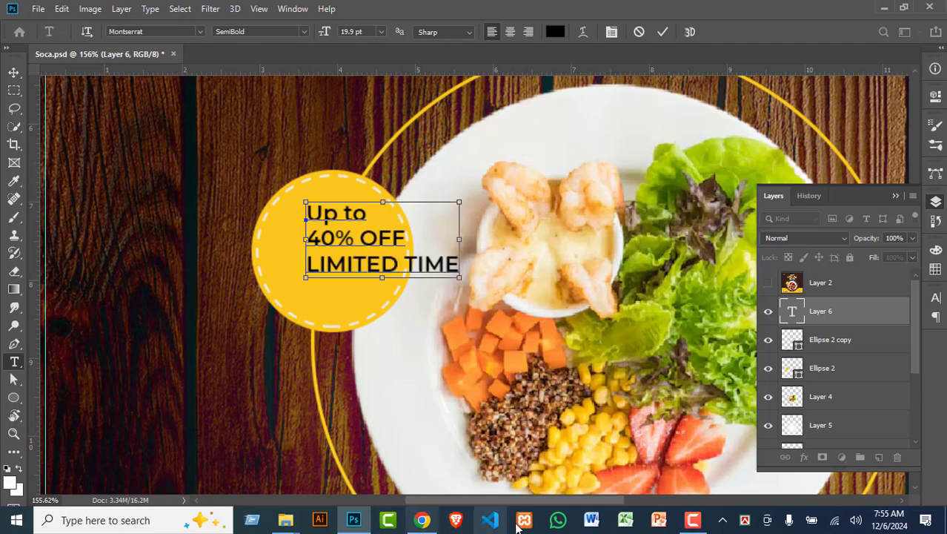
pyautogui.hotkey('ctrl', 'a')
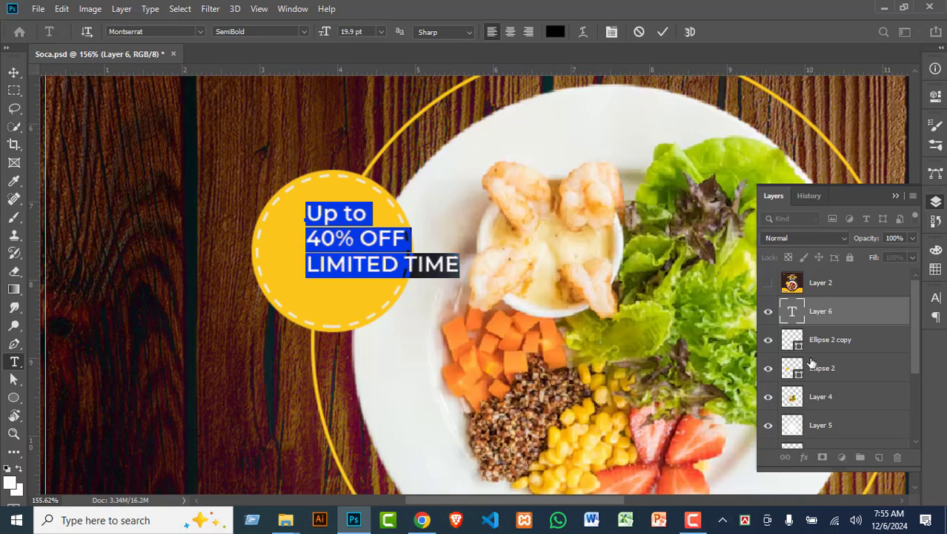
# Step: Compare with the reference design and centre-align the three discount lines
pyautogui.click(773, 289)
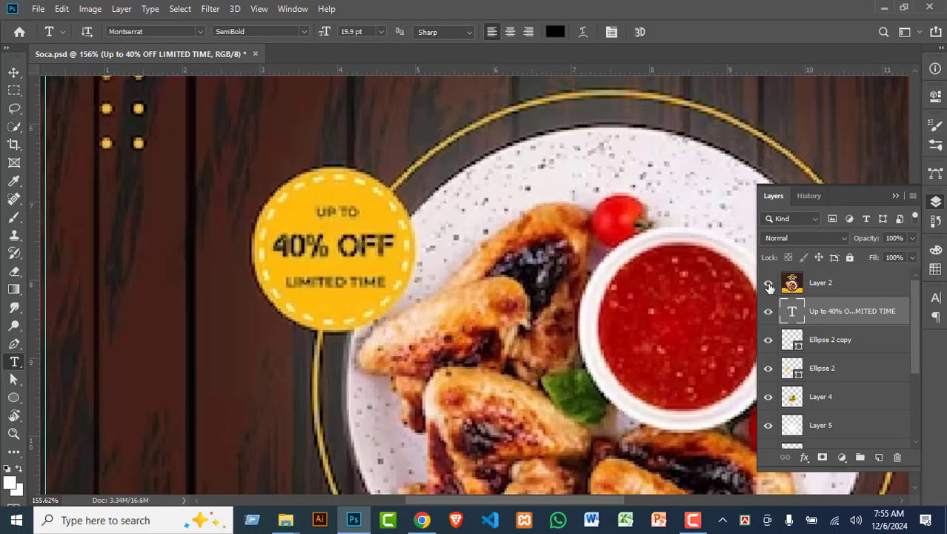
pyautogui.click(769, 283)
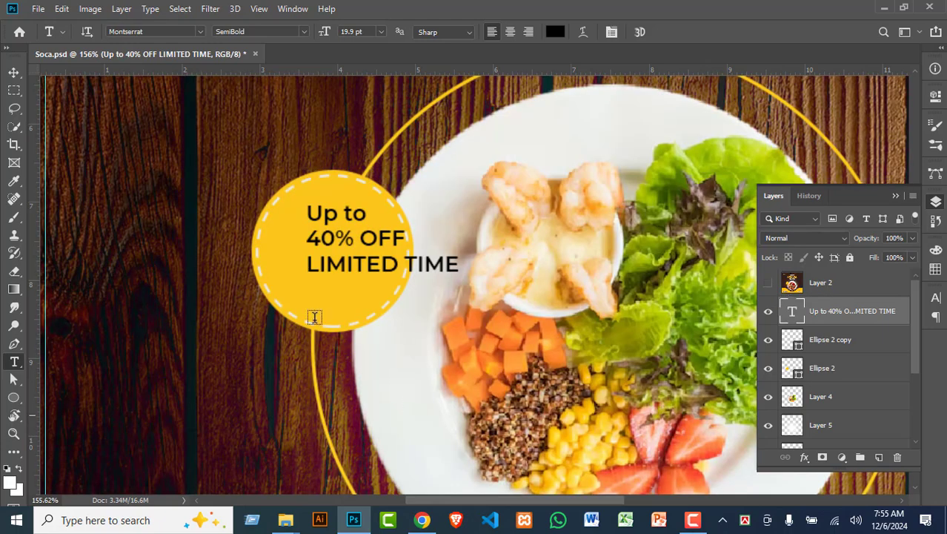
pyautogui.click(338, 252)
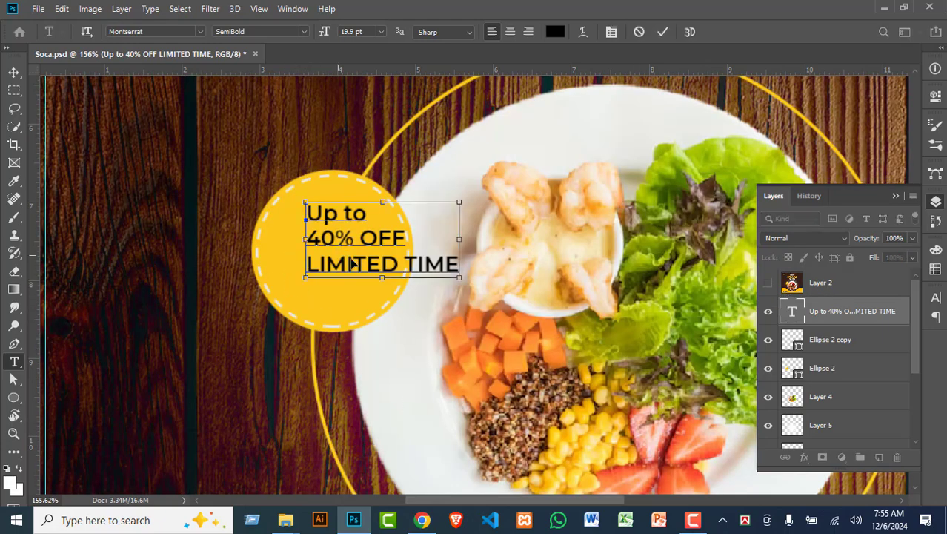
pyautogui.hotkey('ctrl', 'a')
pyautogui.click(510, 32)
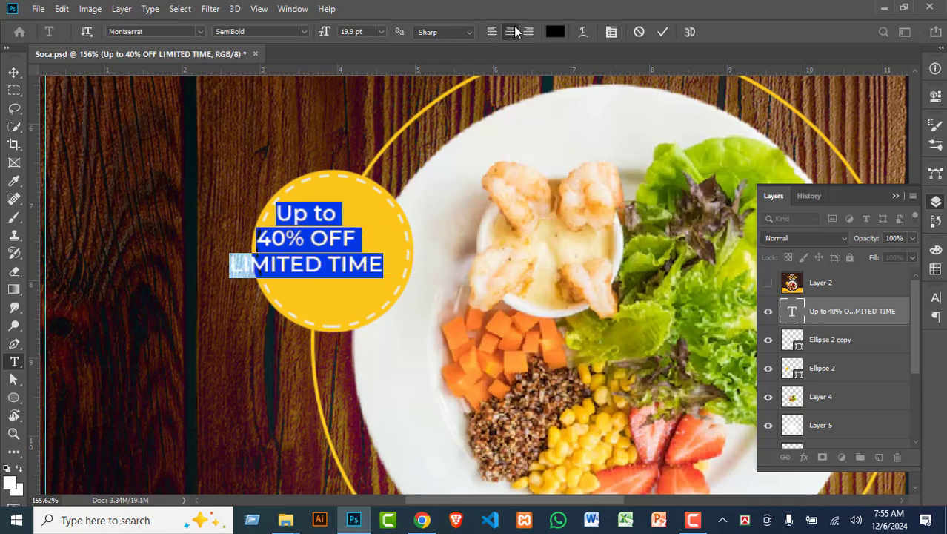
# Step: Drag the text block to the centre of the yellow circle, then select the 40% OFF line
pyautogui.click(14, 74)
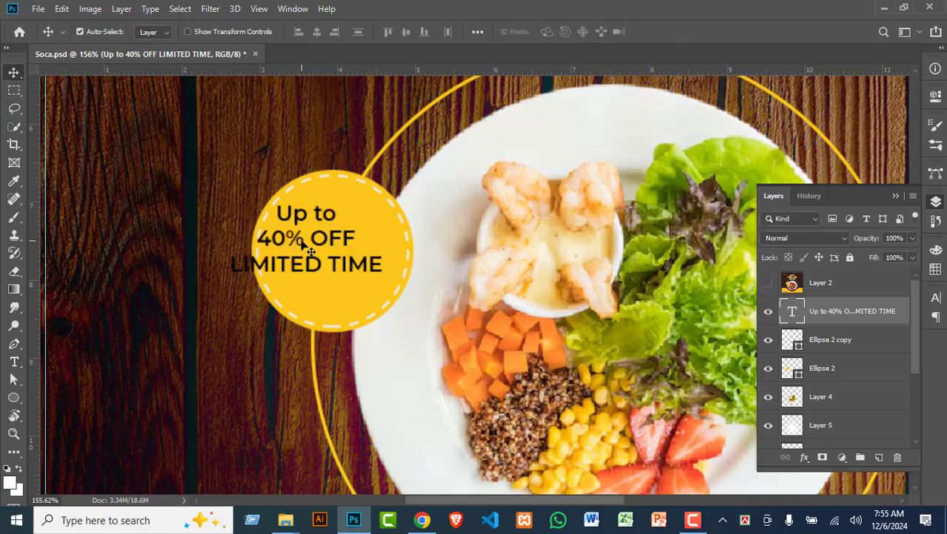
pyautogui.moveTo(304, 248); pyautogui.dragTo(329, 245)
pyautogui.press('t')
pyautogui.click(328, 242)
pyautogui.hotkey('ctrl', 'a')
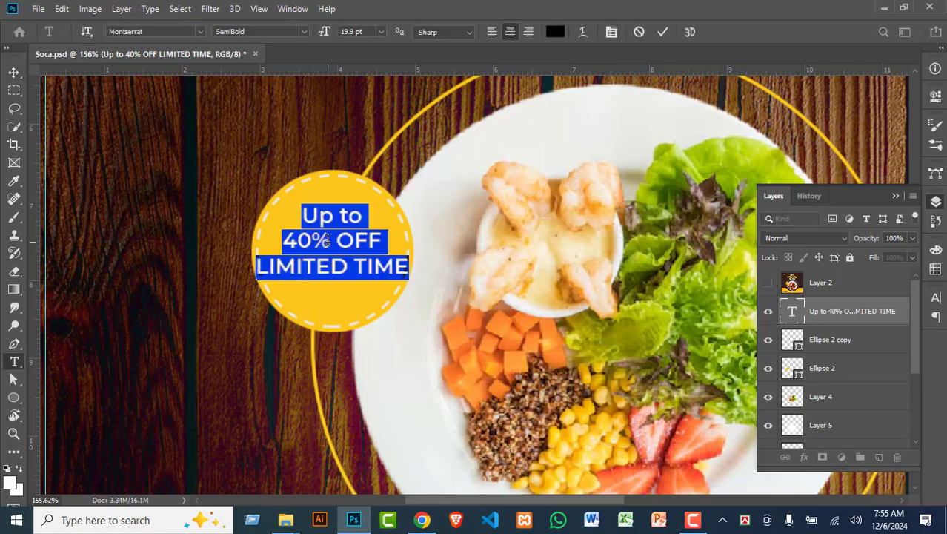
pyautogui.click(329, 239)
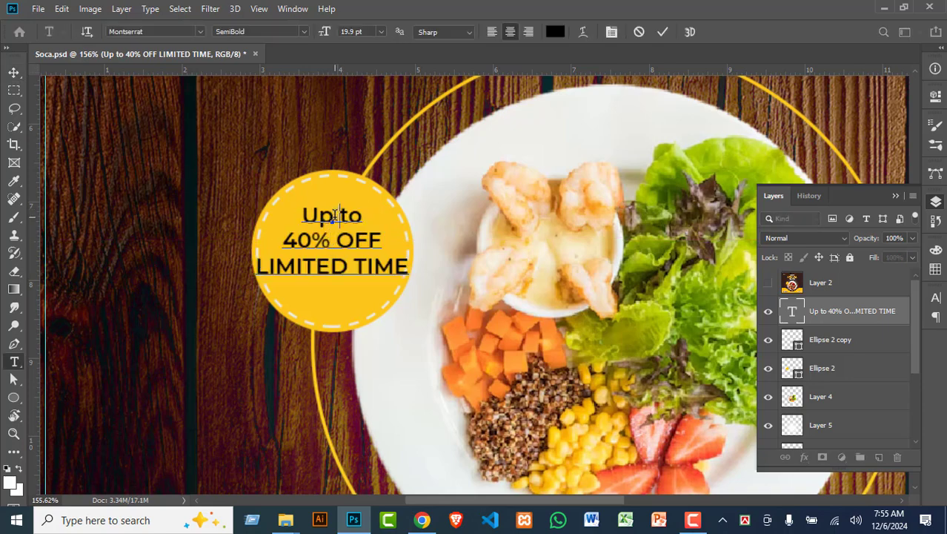
pyautogui.tripleClick(336, 241)
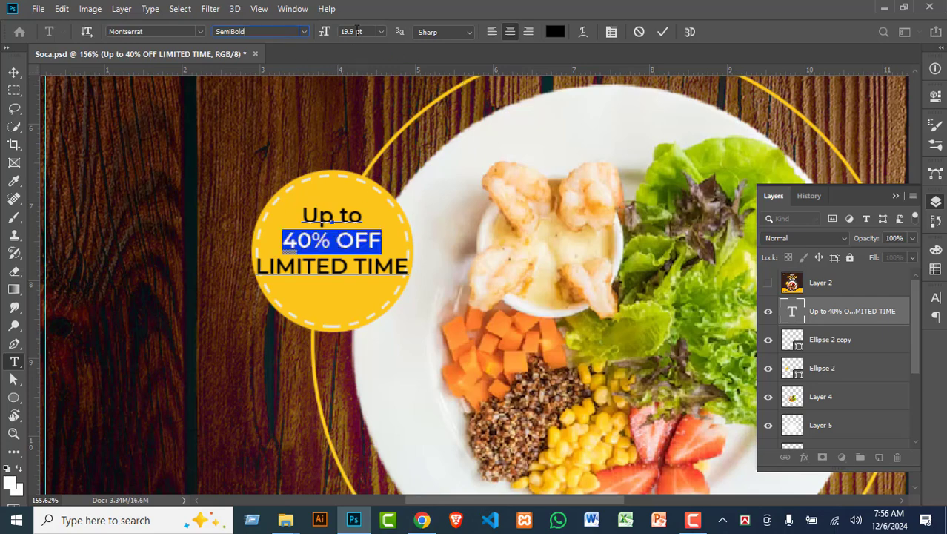
# Step: Make the 40% OFF line 25 pt Bold
pyautogui.scroll(6, 370, 30)
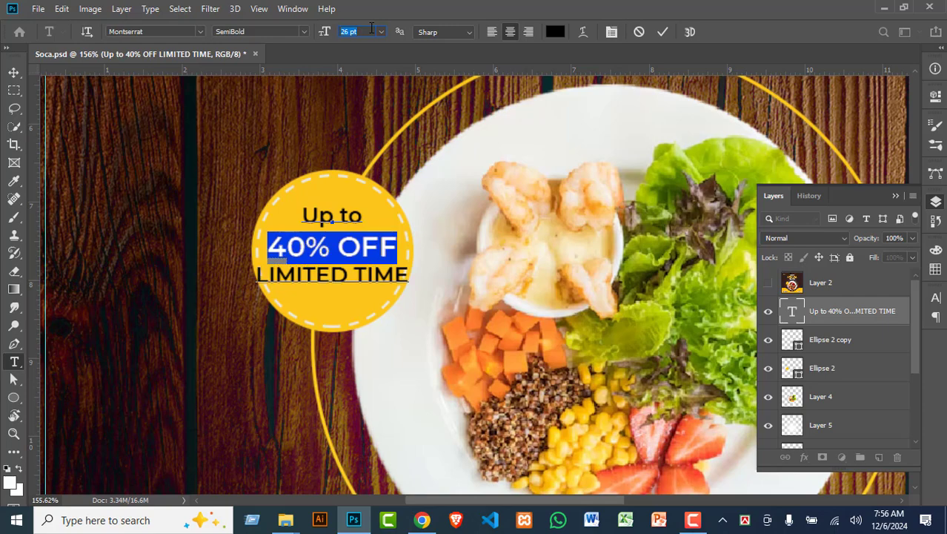
pyautogui.scroll(-1, 361, 30)
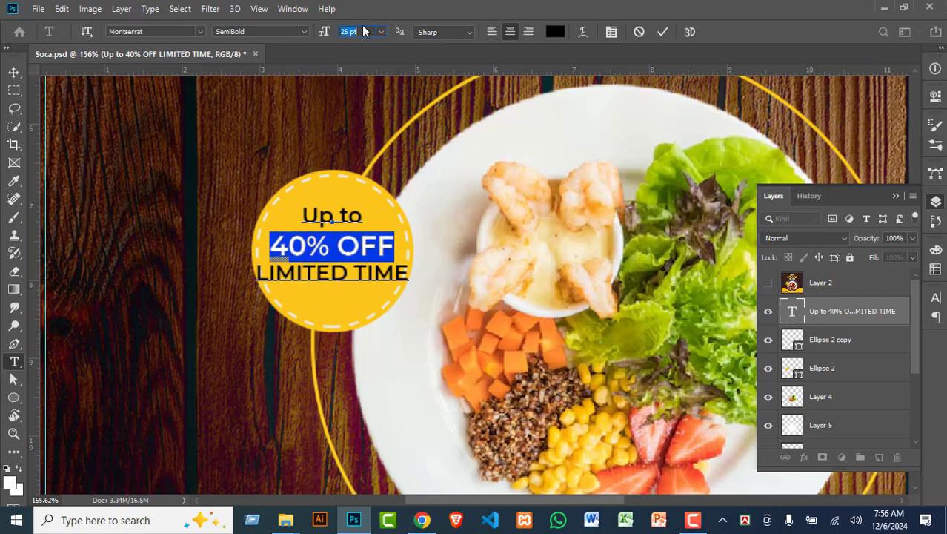
pyautogui.click(303, 32)
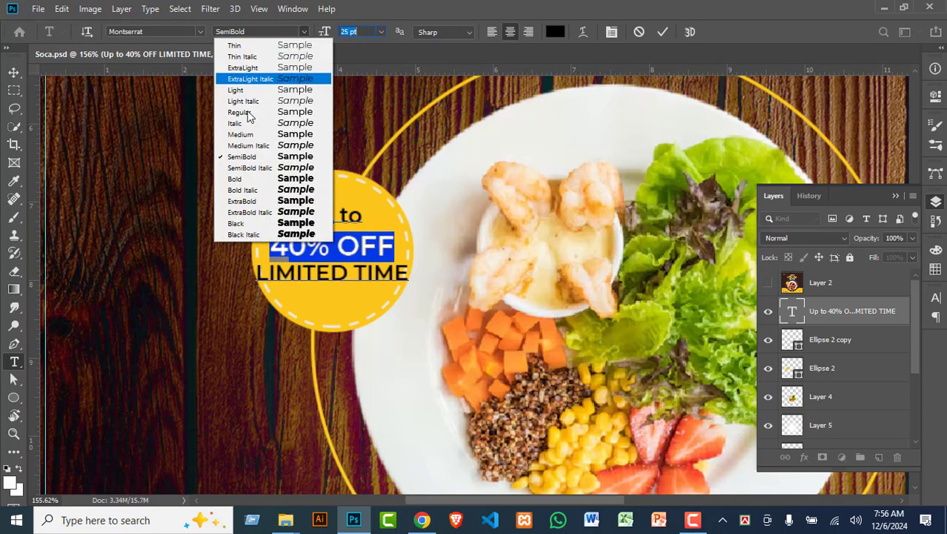
pyautogui.click(234, 179)
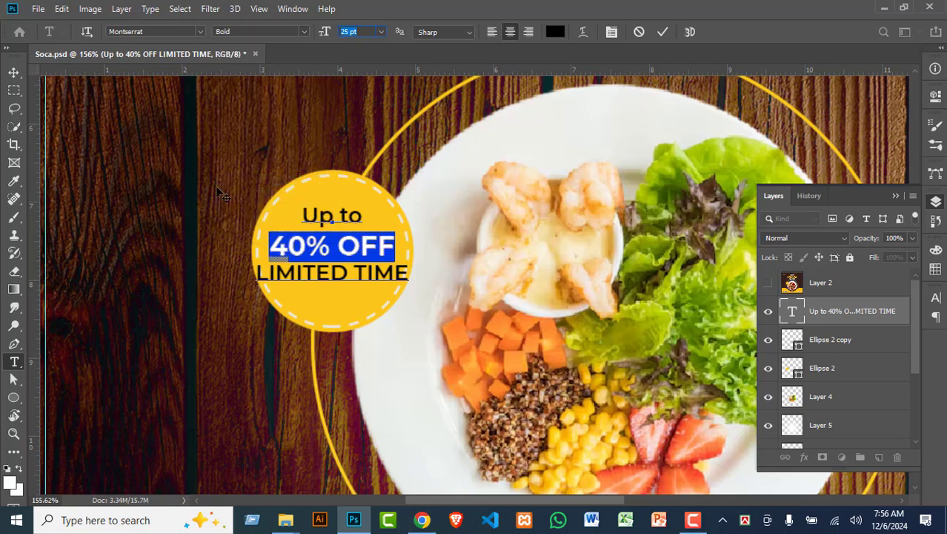
# Step: Reduce the LIMITED TIME line to 14 pt and compare with the reference design
pyautogui.tripleClick(345, 274)
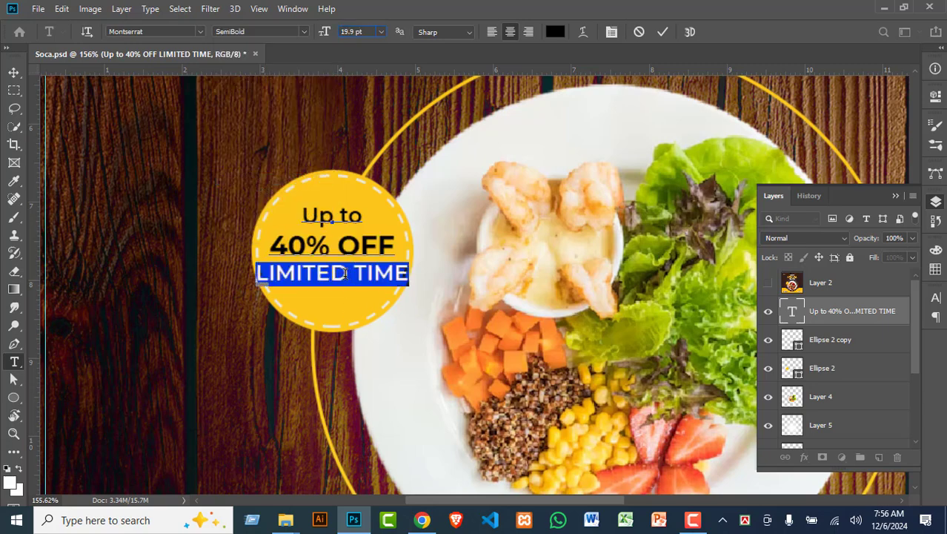
pyautogui.click(354, 31)
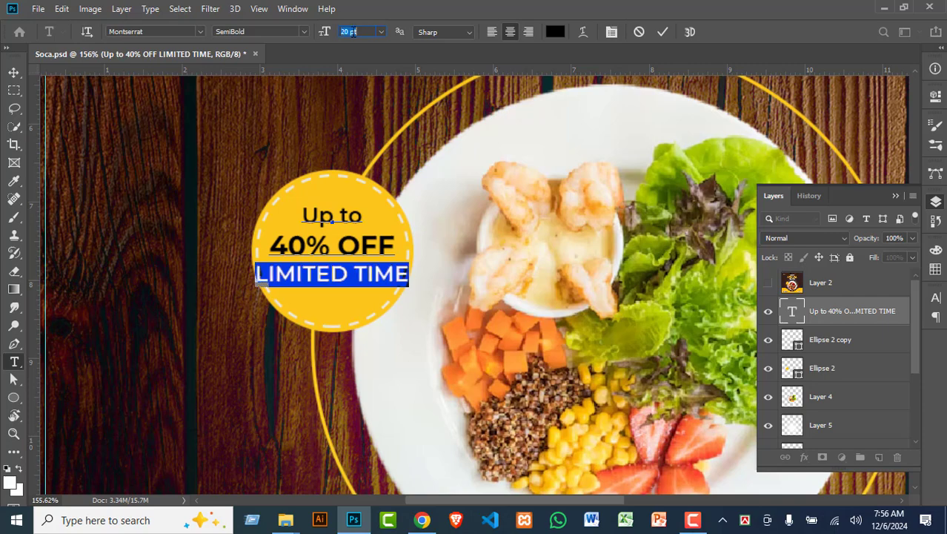
pyautogui.scroll(-5, 354, 31)
pyautogui.scroll(-1, 354, 31)
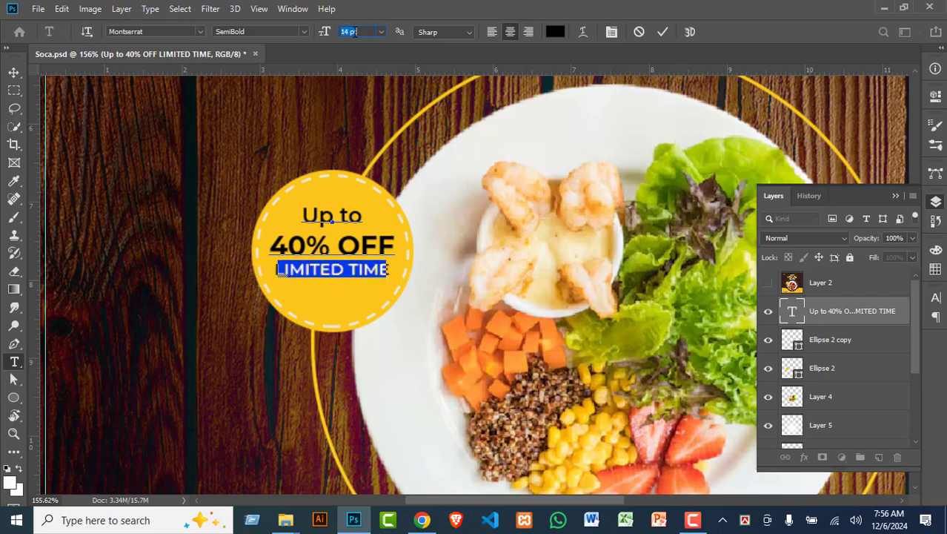
pyautogui.click(14, 73)
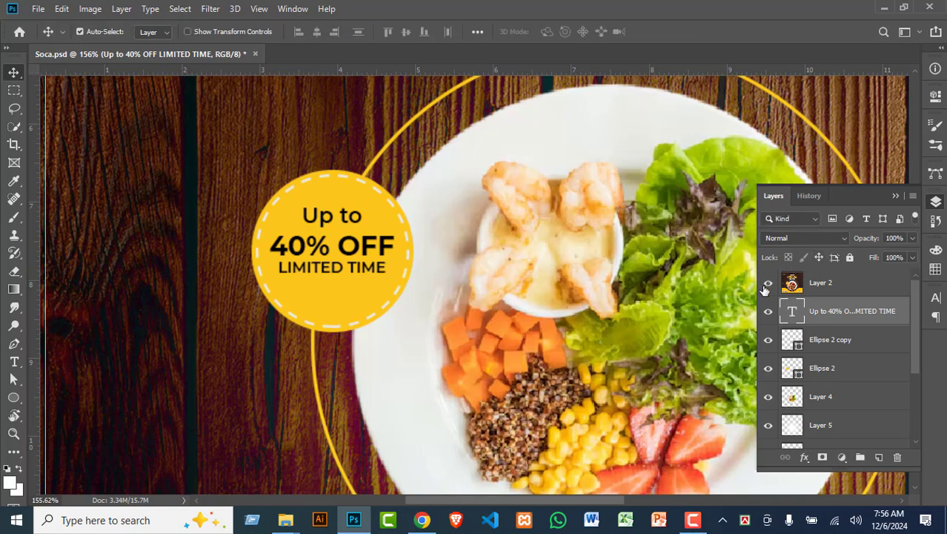
pyautogui.click(767, 284)
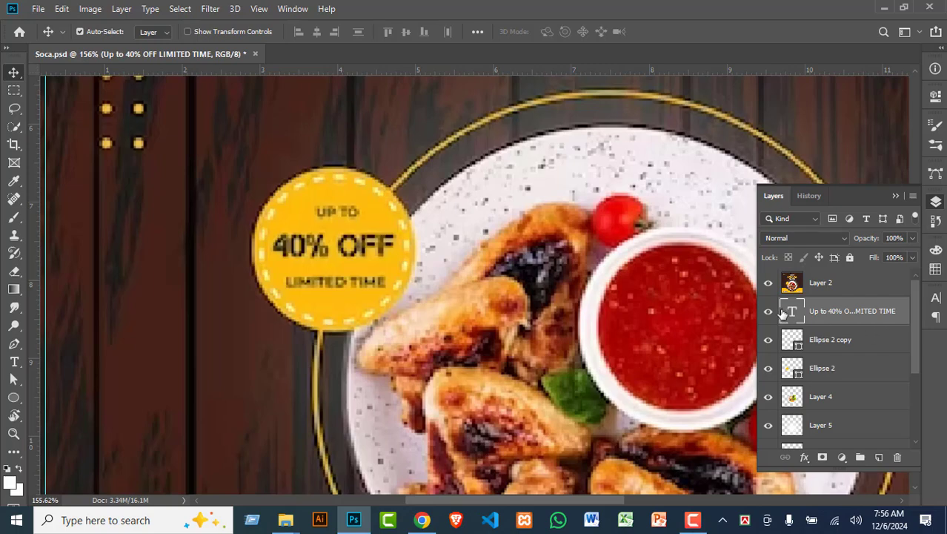
pyautogui.click(769, 283)
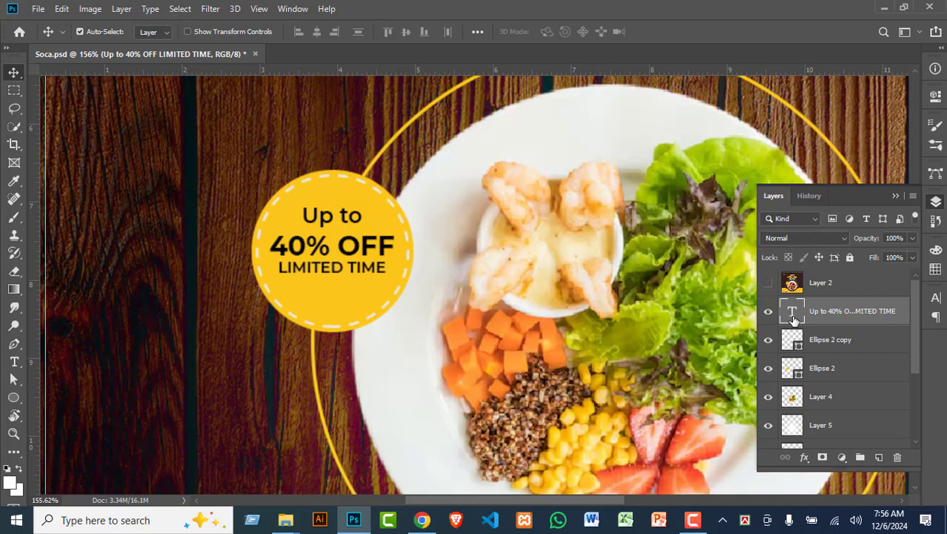
# Step: Raise the leading of all badge text lines to 30 pt
pyautogui.doubleClick(324, 250)
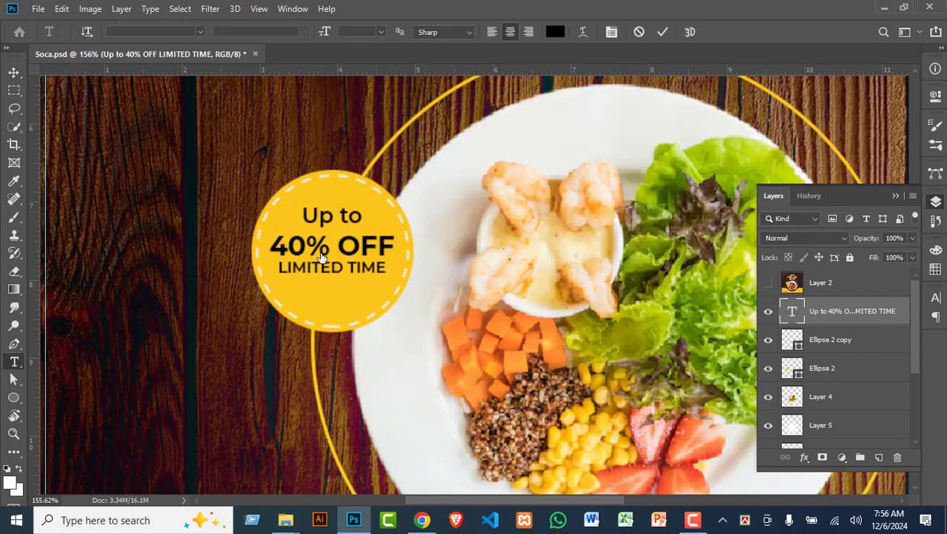
pyautogui.doubleClick(324, 250)
pyautogui.click(378, 250)
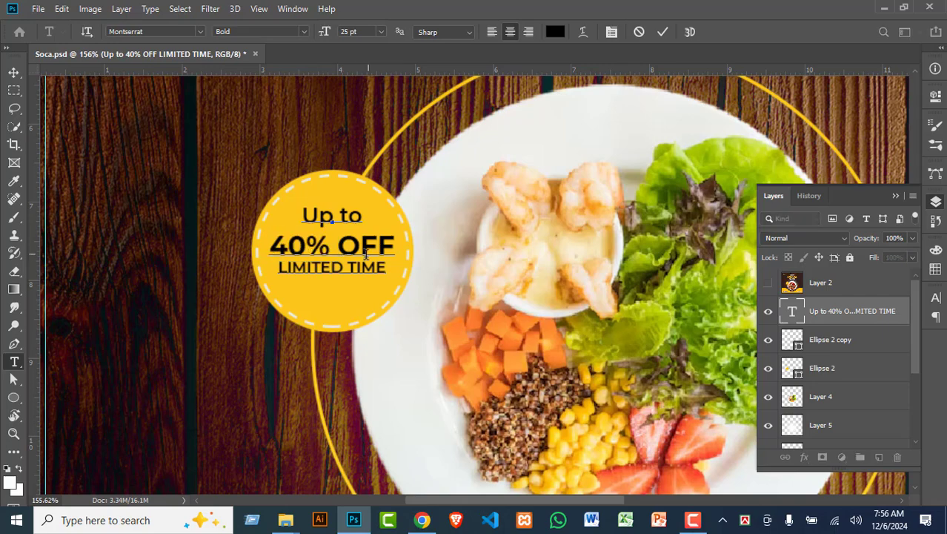
pyautogui.hotkey('ctrl', 'a')
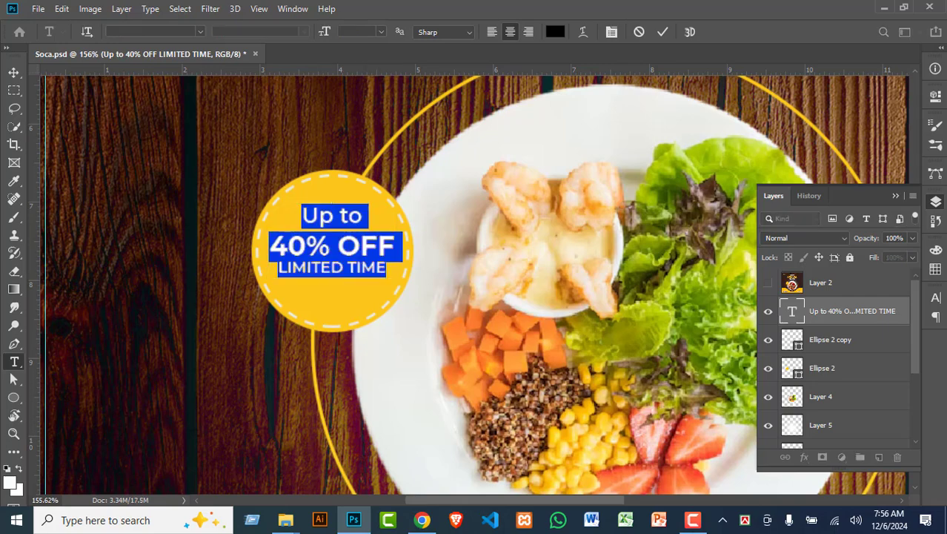
pyautogui.click(936, 297)
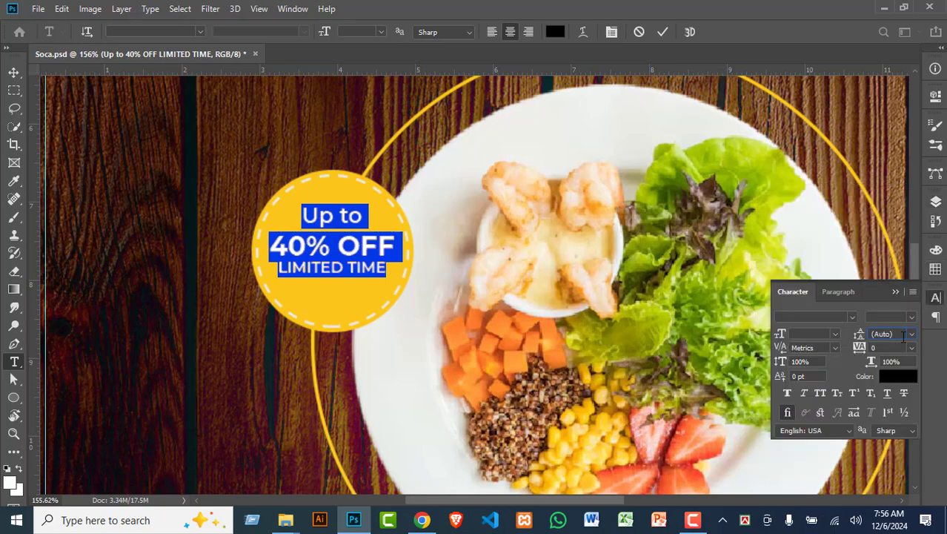
pyautogui.press('Up')
pyautogui.press('Up')
pyautogui.press('Up')
pyautogui.press('Up')
pyautogui.press('Up')
pyautogui.press('Up')
pyautogui.press('Up')
pyautogui.press('Up')
pyautogui.press('Up')
pyautogui.press('Up')
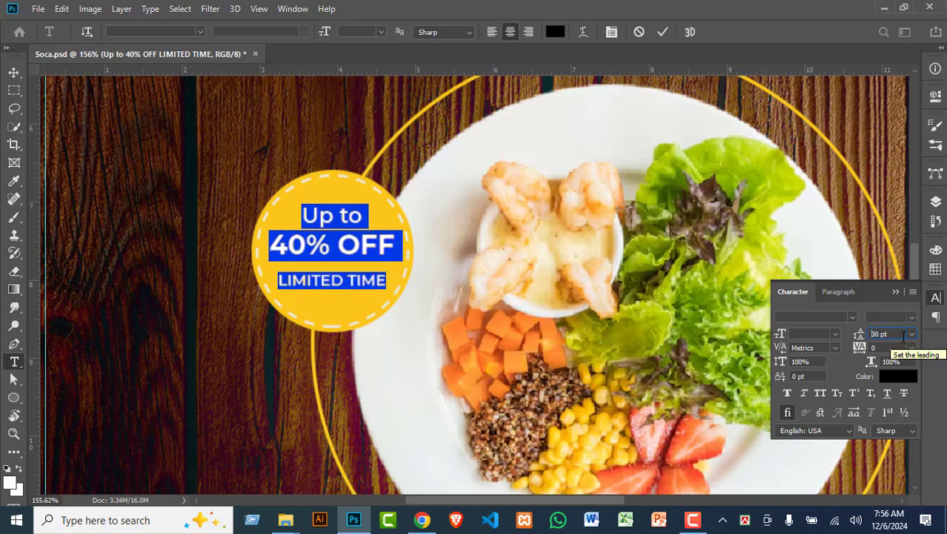
# Step: Set the 40% OFF line's leading to 36 pt and nudge the text slightly right
pyautogui.click(354, 236)
pyautogui.doubleClick(355, 237)
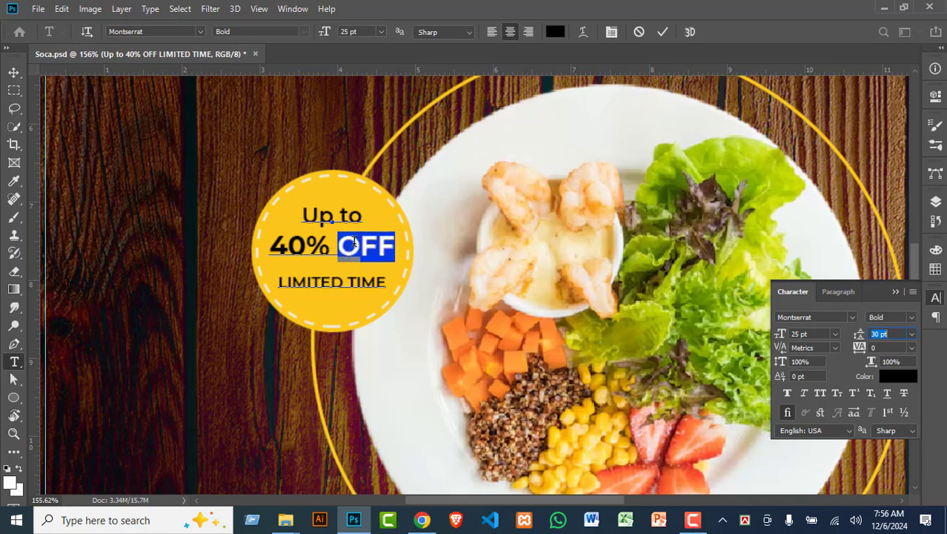
pyautogui.moveTo(269, 246); pyautogui.dragTo(402, 248)
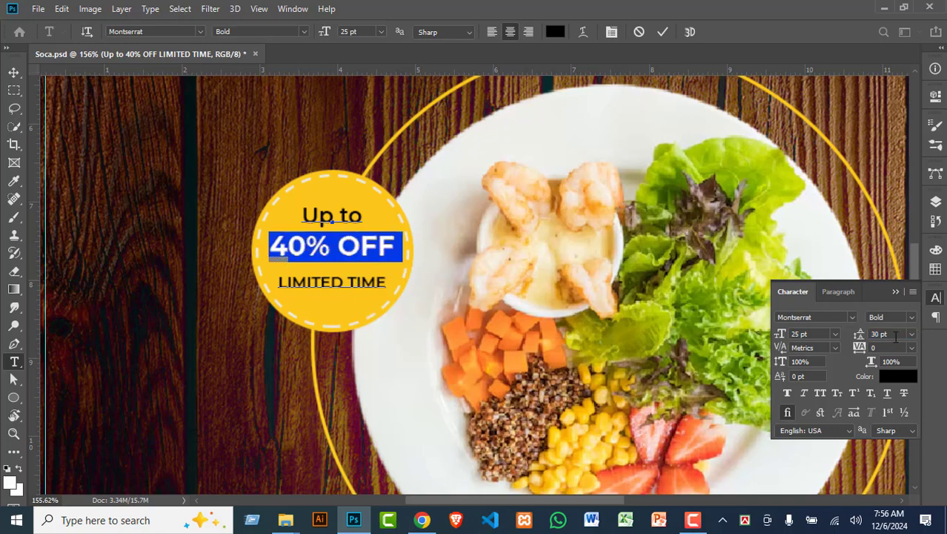
pyautogui.press('Up')
pyautogui.press('Up')
pyautogui.press('Up')
pyautogui.press('Up')
pyautogui.press('Up')
pyautogui.press('Up')
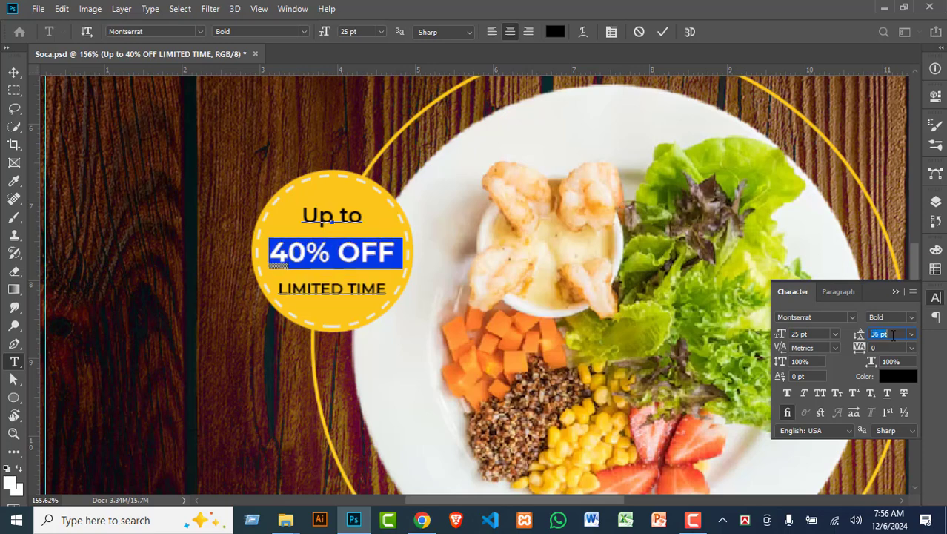
pyautogui.click(13, 72)
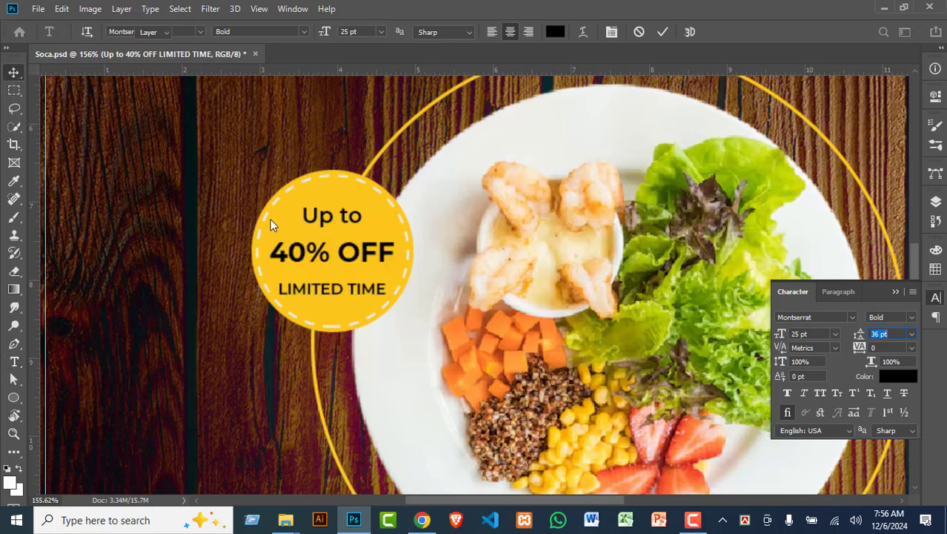
pyautogui.moveTo(343, 251)
pyautogui.mouseDown()
pyautogui.moveTo(353, 250)
pyautogui.moveTo(342, 250)
pyautogui.mouseUp()
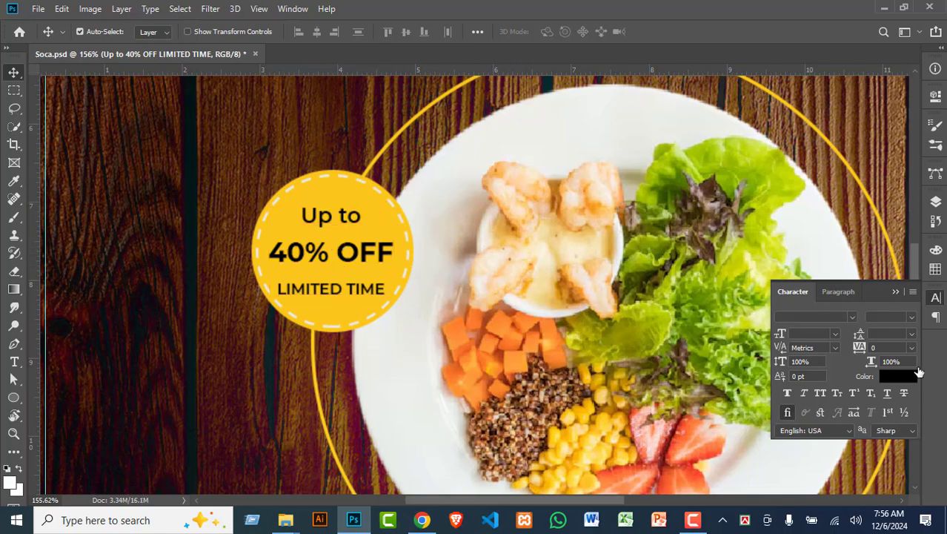
# Step: Group the Ellipse 2 and Ellipse 2 copy layers together
pyautogui.click(935, 202)
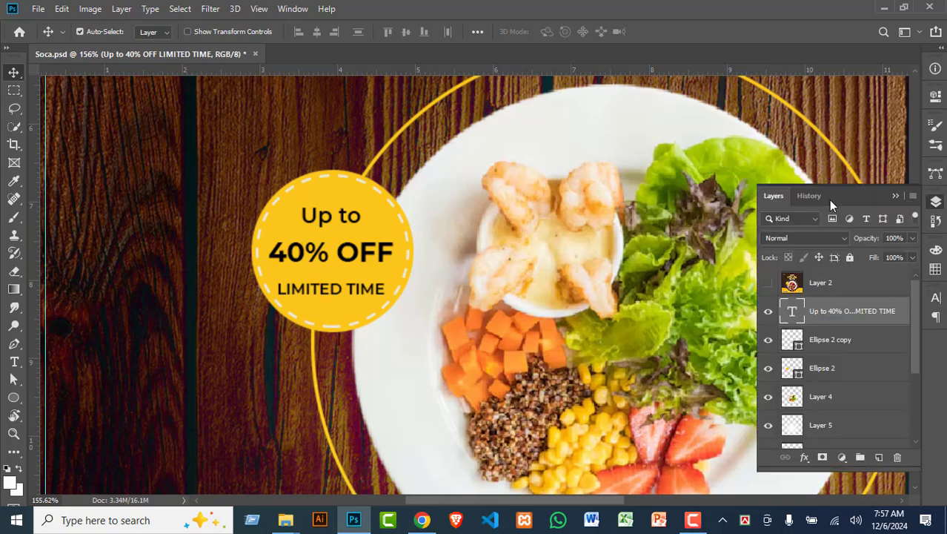
pyautogui.click(846, 348)
pyautogui.keyDown('shift'); pyautogui.click(838, 373); pyautogui.keyUp('shift')
pyautogui.hotkey('ctrl', 'g')
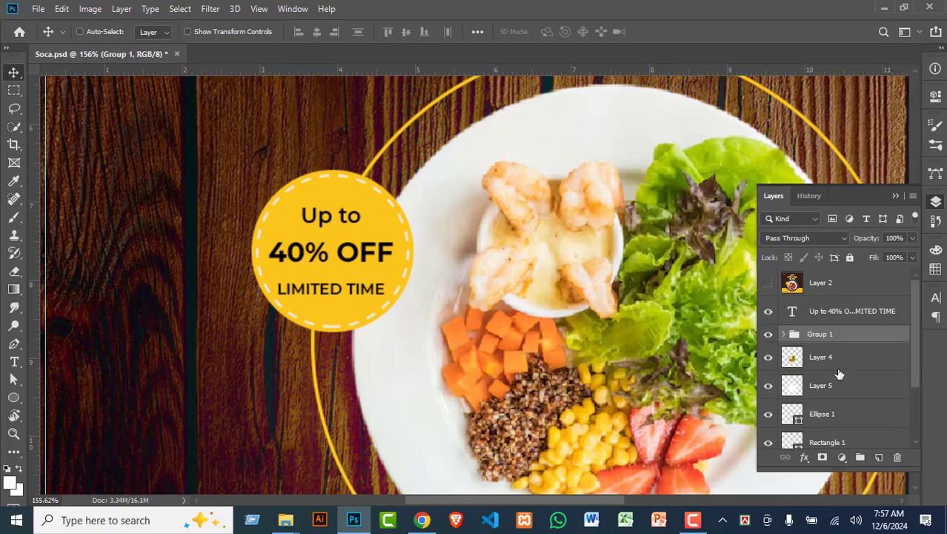
# Step: Centre the badge text horizontally and vertically on the circle group
pyautogui.click(832, 315)
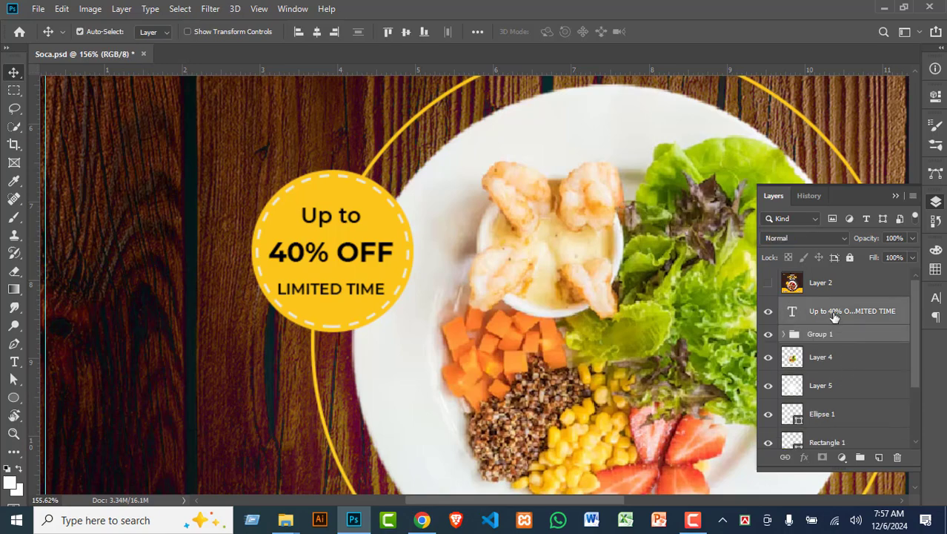
pyautogui.click(840, 338)
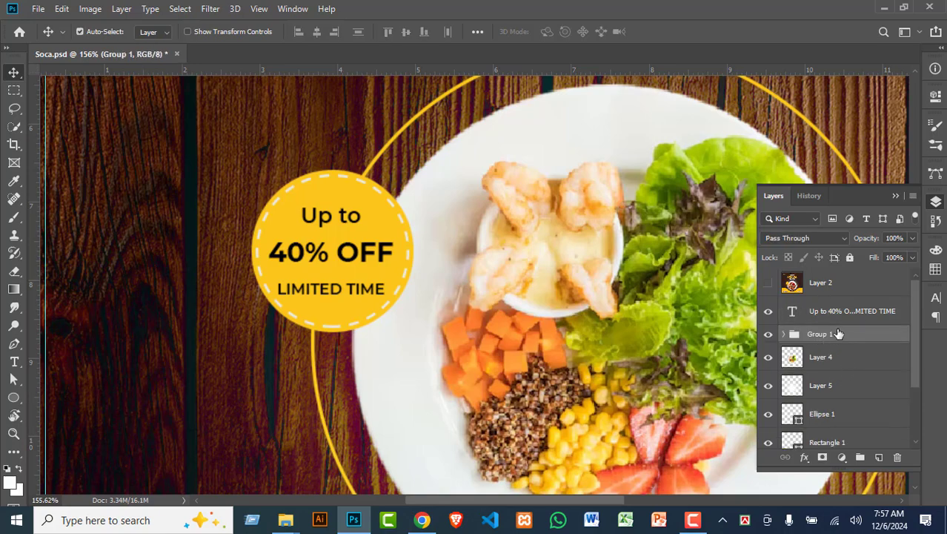
pyautogui.keyDown('ctrl'); pyautogui.click(836, 315); pyautogui.keyUp('ctrl')
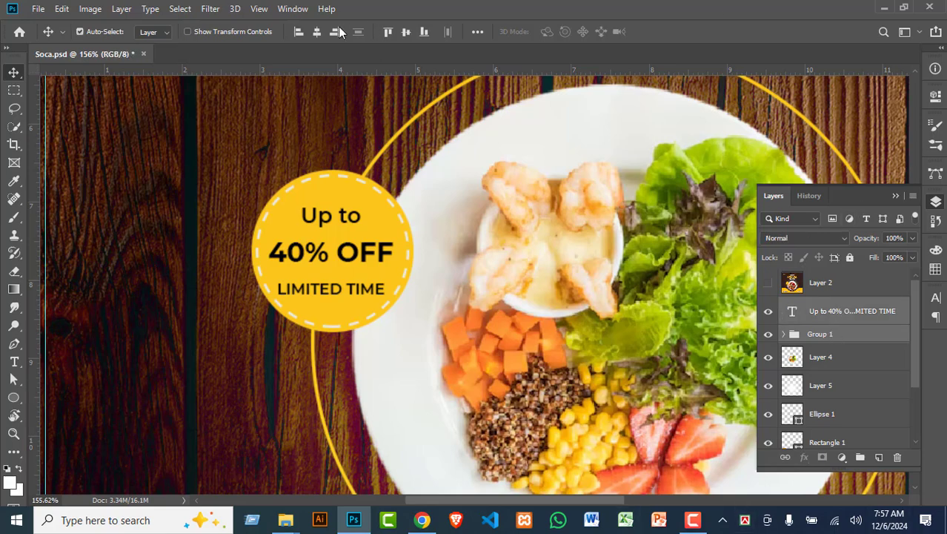
pyautogui.click(316, 31)
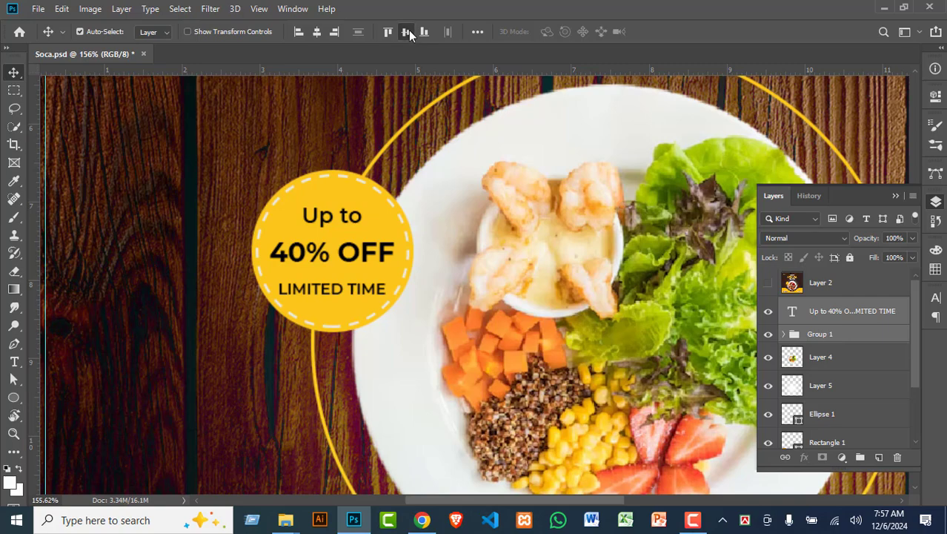
pyautogui.click(406, 32)
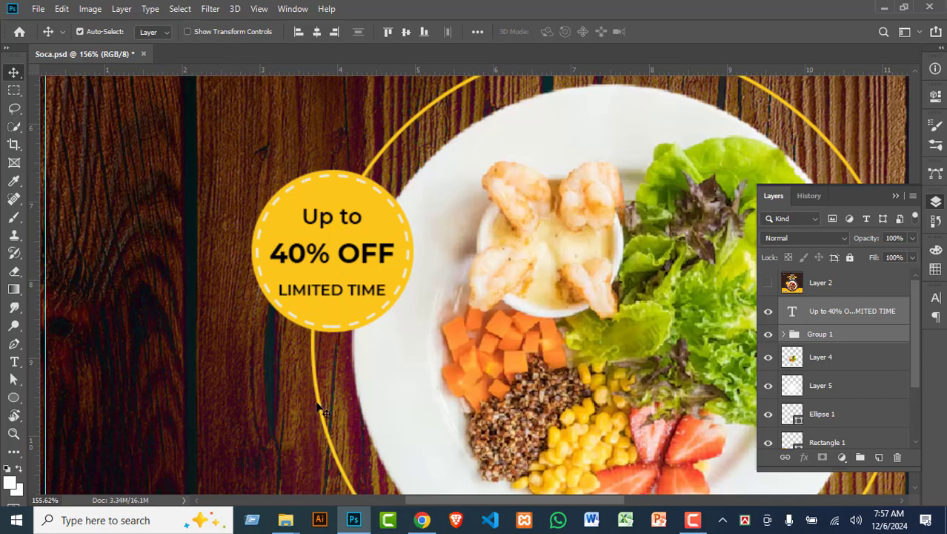
# Step: Group the text with the circles and name the group Offer
pyautogui.press('ctrl')
pyautogui.hotkey('ctrl', 'g')
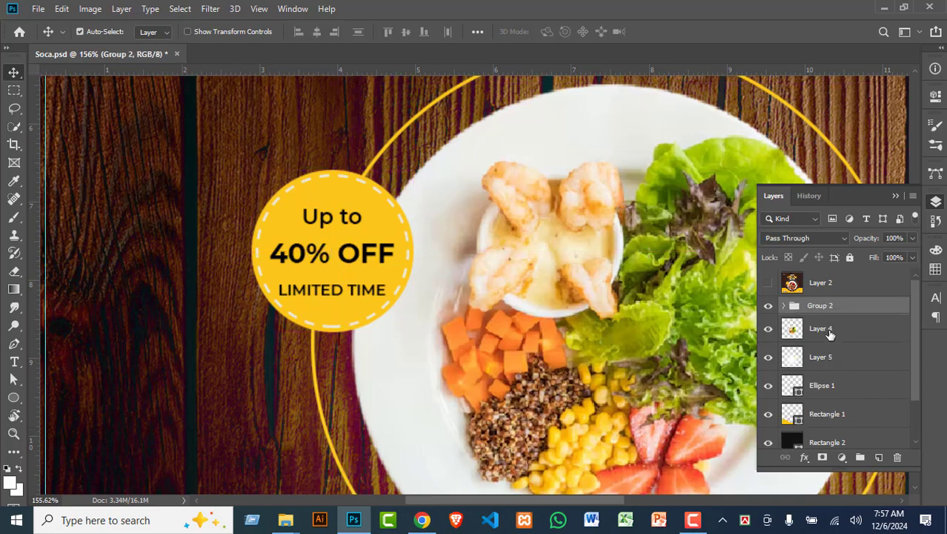
pyautogui.doubleClick(818, 308)
pyautogui.write('oF')
pyautogui.press('Return')
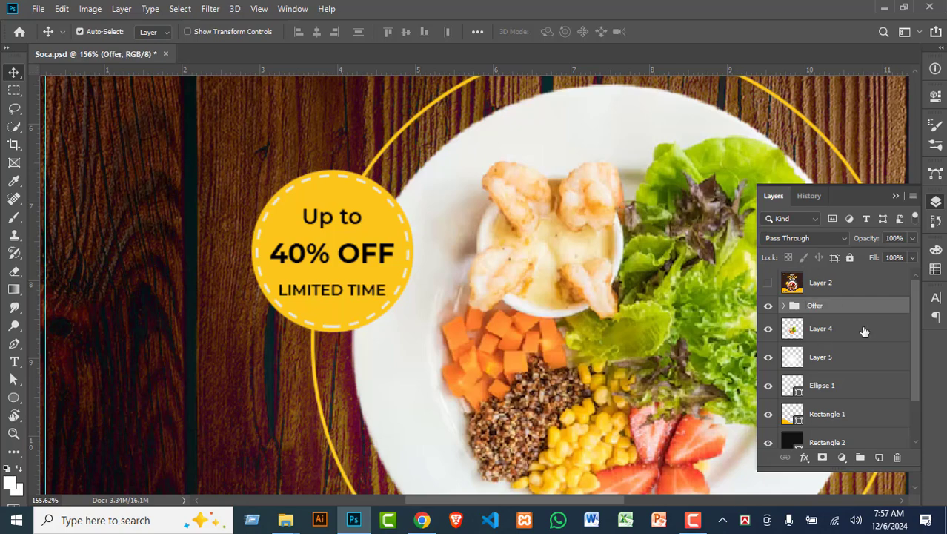
# Step: Try moving the Offer badge lower right, then undo the move
pyautogui.hotkey('ctrl', 't')
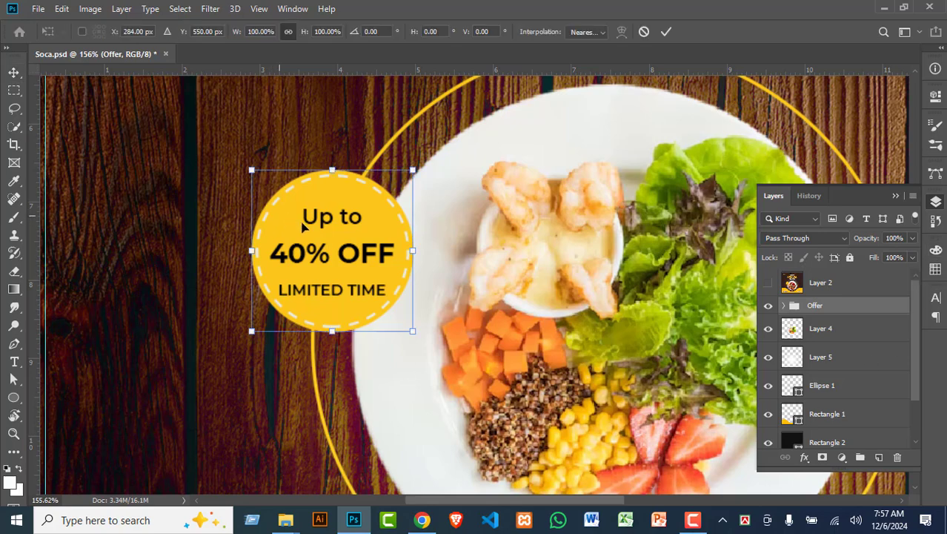
pyautogui.moveTo(335, 221); pyautogui.dragTo(371, 216)
pyautogui.press('Return')
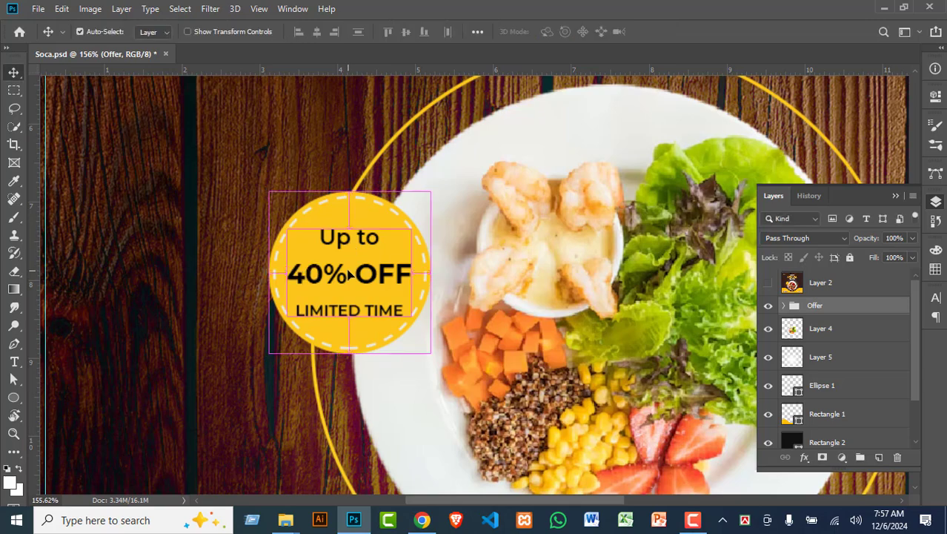
pyautogui.hotkey('ctrl', 'z')
# Step: Zoom out, show the reference Layer 2, and pan to the design's top
pyautogui.scroll(-5, 430, 471)
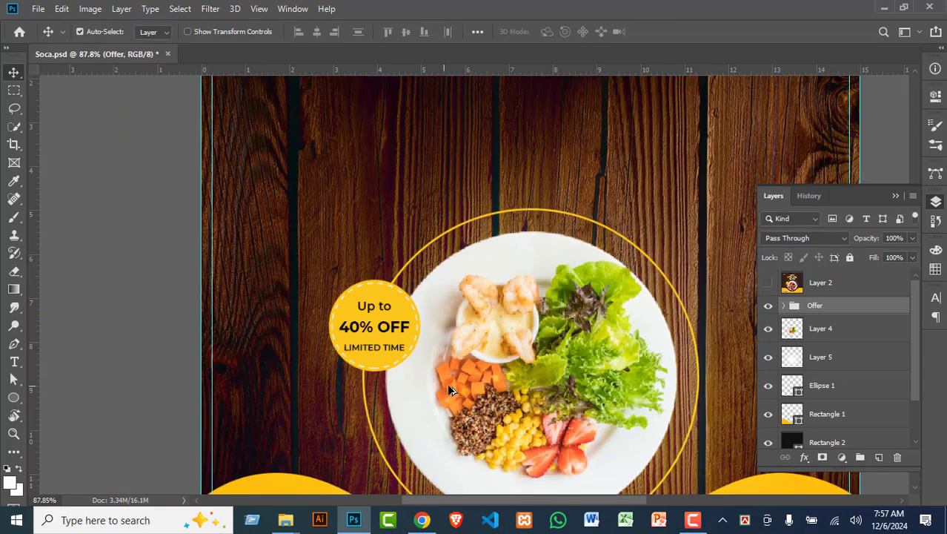
pyautogui.scroll(-3, 571, 388)
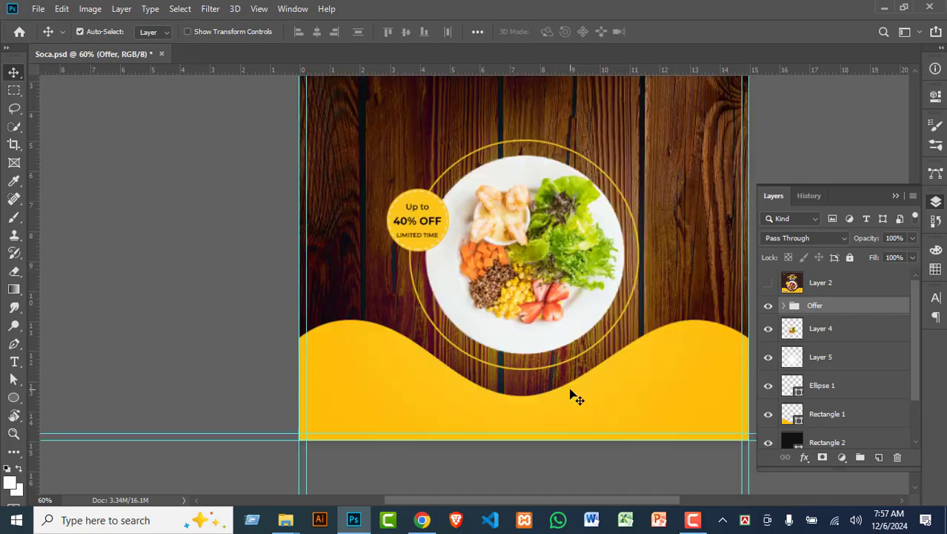
pyautogui.click(766, 283)
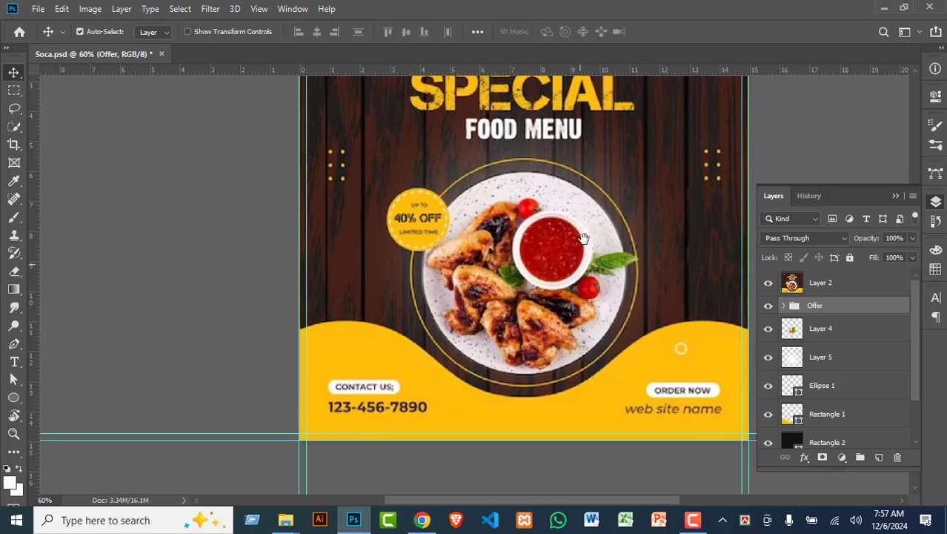
pyautogui.moveTo(565, 209); pyautogui.dragTo(461, 357)
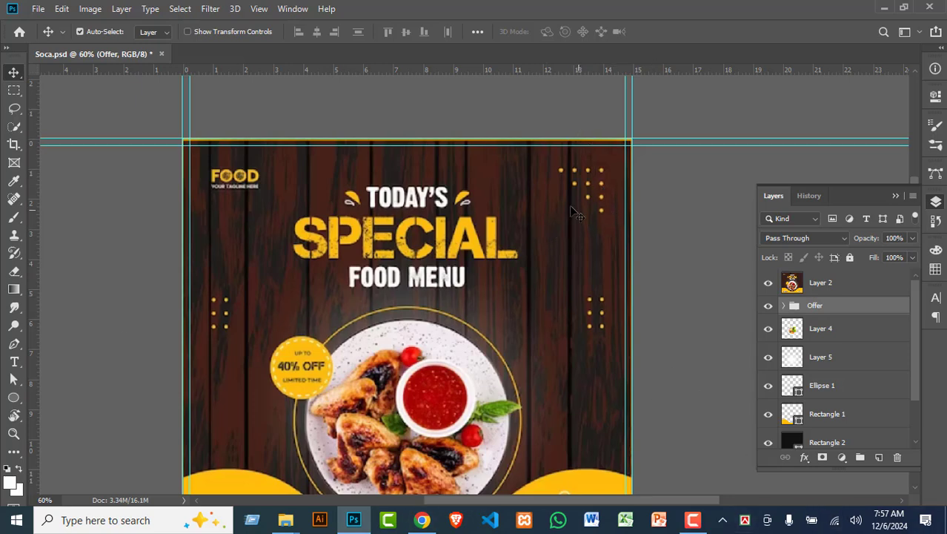
# Step: Draw a small 11 px circle over the top-right dot of the dot cluster
pyautogui.scroll(5, 508, 165)
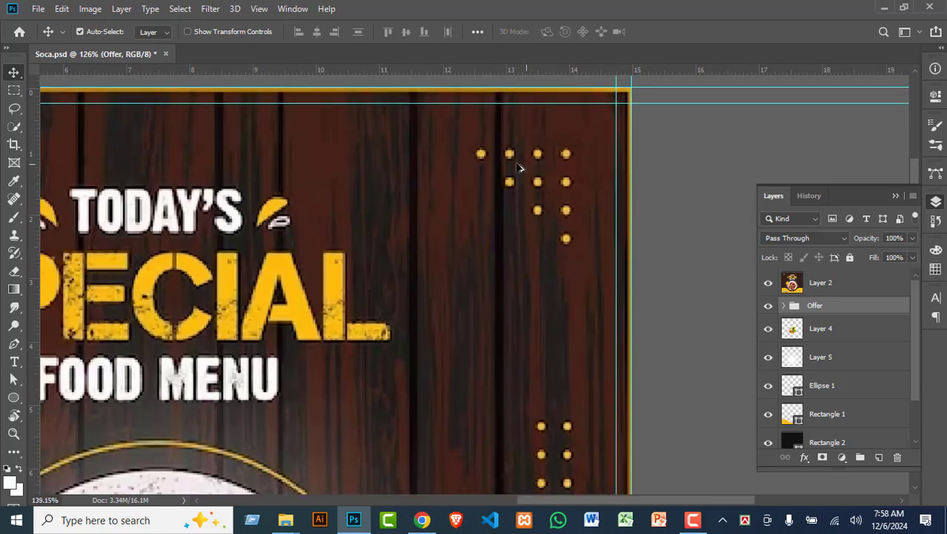
pyautogui.click(13, 397)
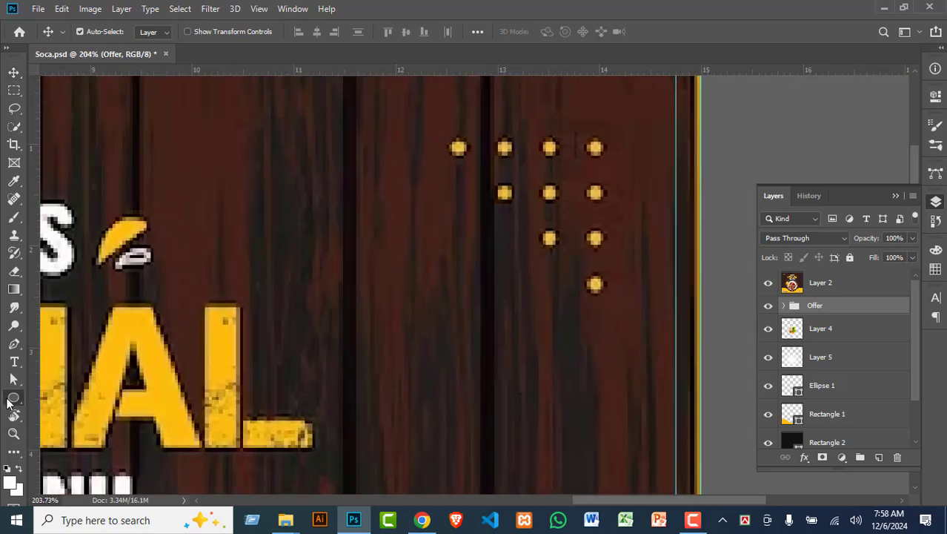
pyautogui.click(73, 422)
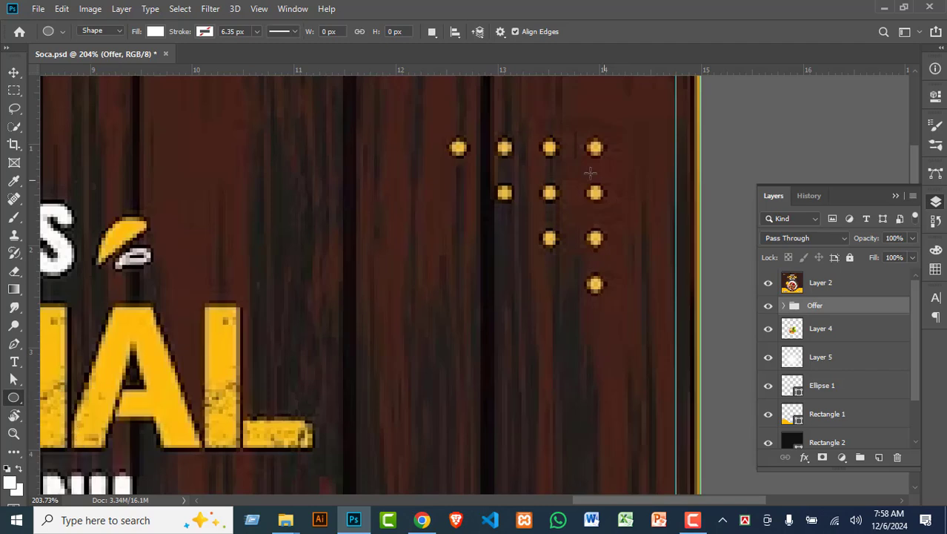
pyautogui.moveTo(593, 143); pyautogui.dragTo(605, 157)
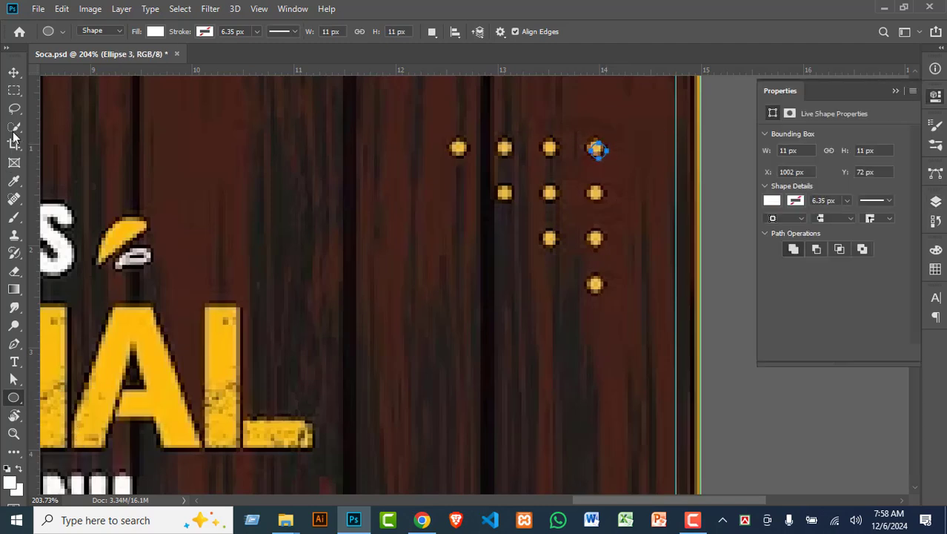
pyautogui.press('v')
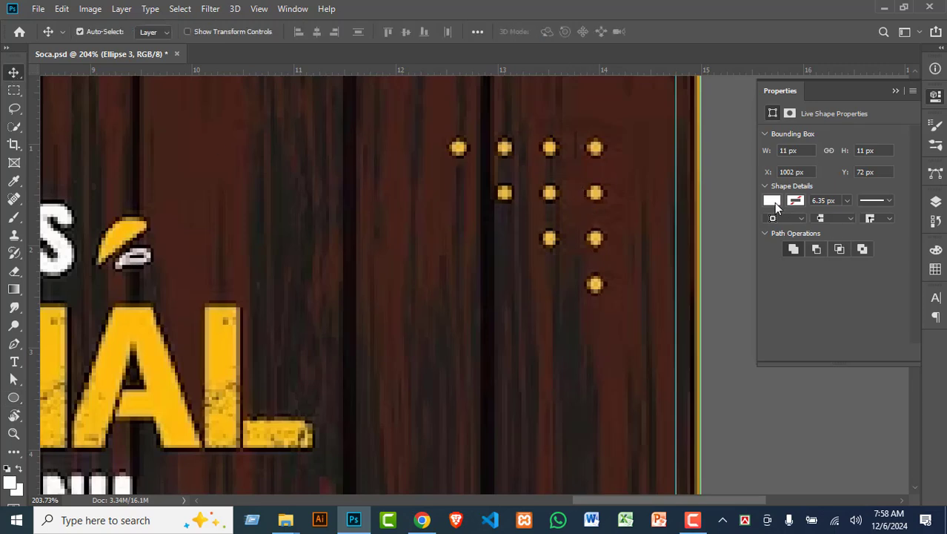
# Step: Fill the new circle with yellow ffbe0c sampled from the SPECIAL lettering
pyautogui.click(773, 200)
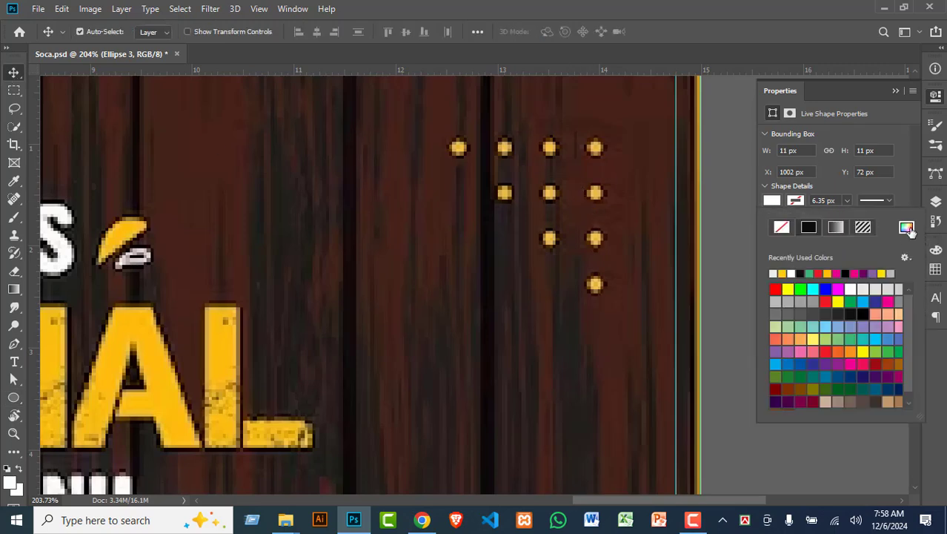
pyautogui.click(910, 232)
pyautogui.click(214, 333)
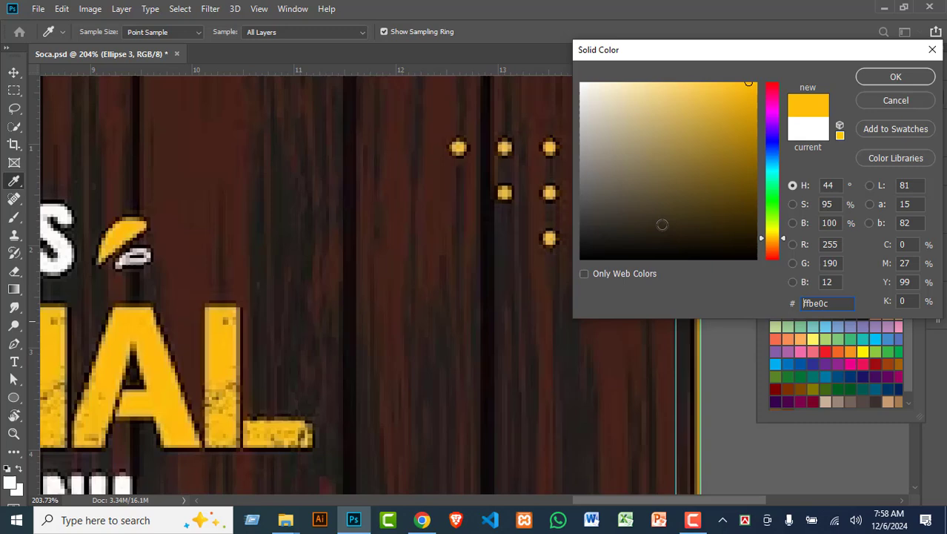
pyautogui.click(922, 74)
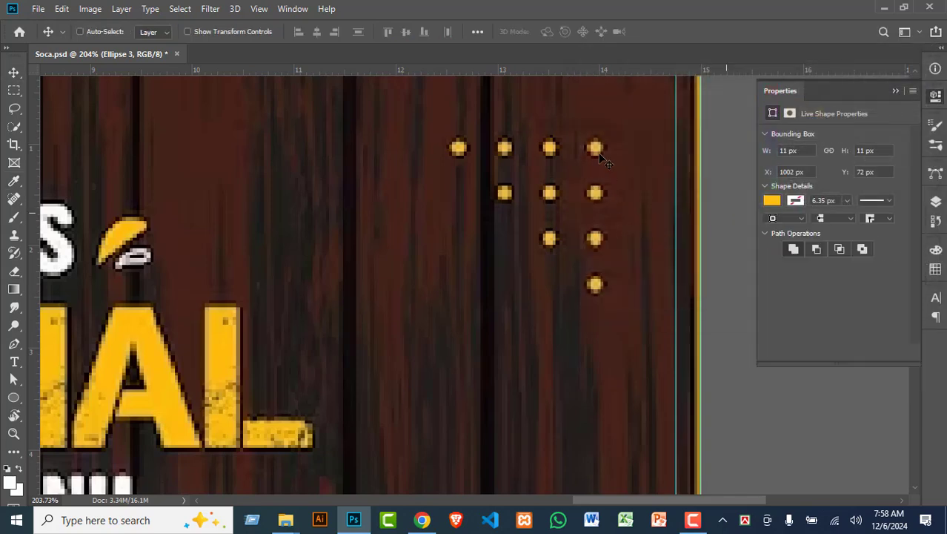
pyautogui.hotkey('ctrl', 't')
pyautogui.press('Return')
pyautogui.press('ctrl')
# Step: Reposition the new yellow dot beside the top-right dot
pyautogui.hotkey('ctrl', 'z')
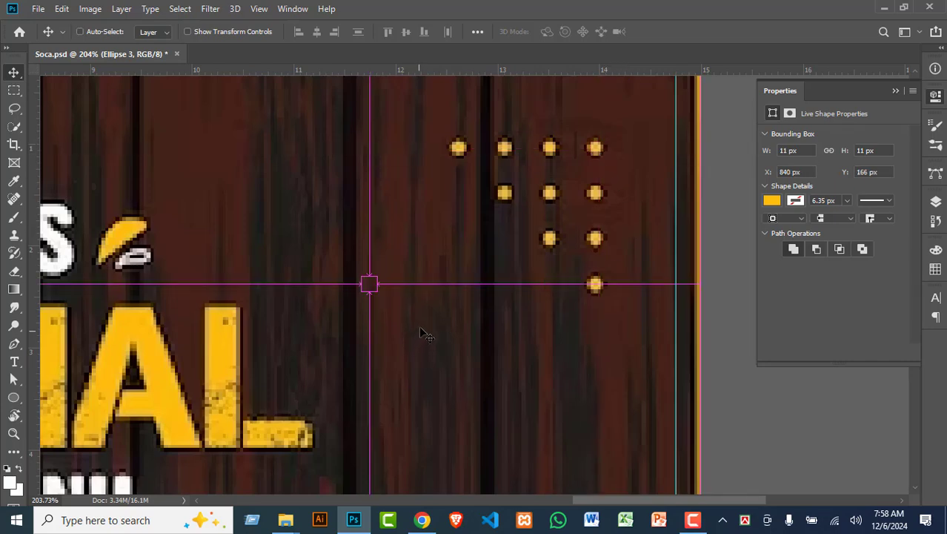
pyautogui.hotkey('ctrl', 't')
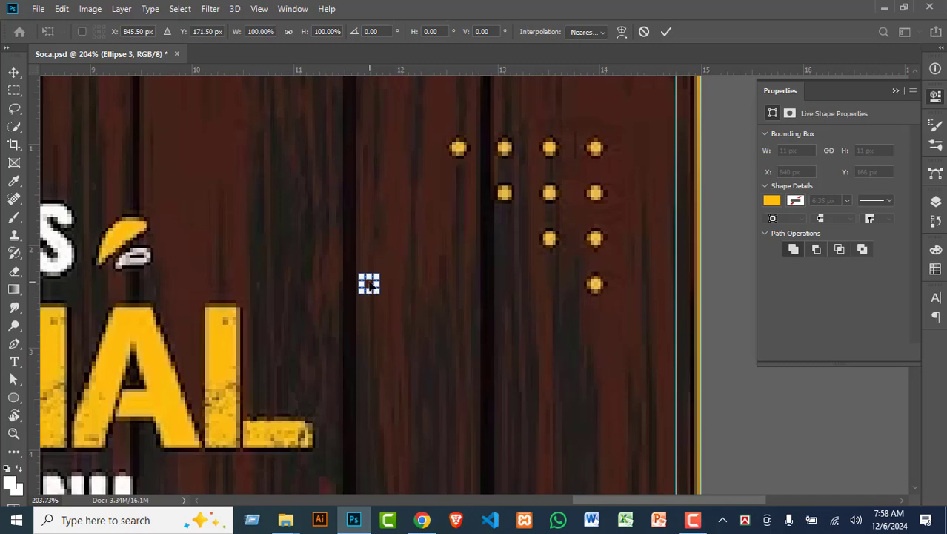
pyautogui.moveTo(369, 285); pyautogui.dragTo(595, 194)
pyautogui.press('Return')
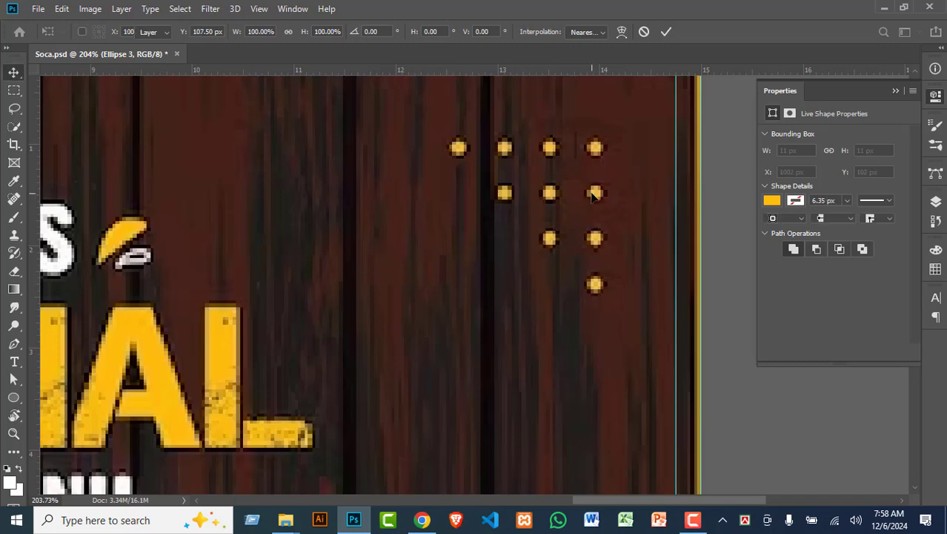
# Step: Duplicate both dot layers, move the copies down into a four-dot column, and hide Layer 2
pyautogui.click(936, 201)
pyautogui.keyDown('shift'); pyautogui.click(838, 351); pyautogui.keyUp('shift')
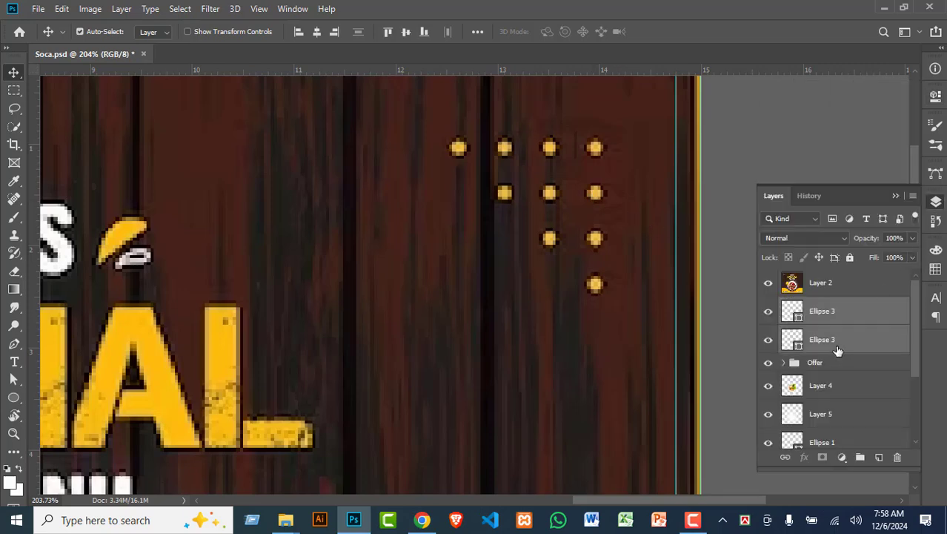
pyautogui.hotkey('ctrl', 'j')
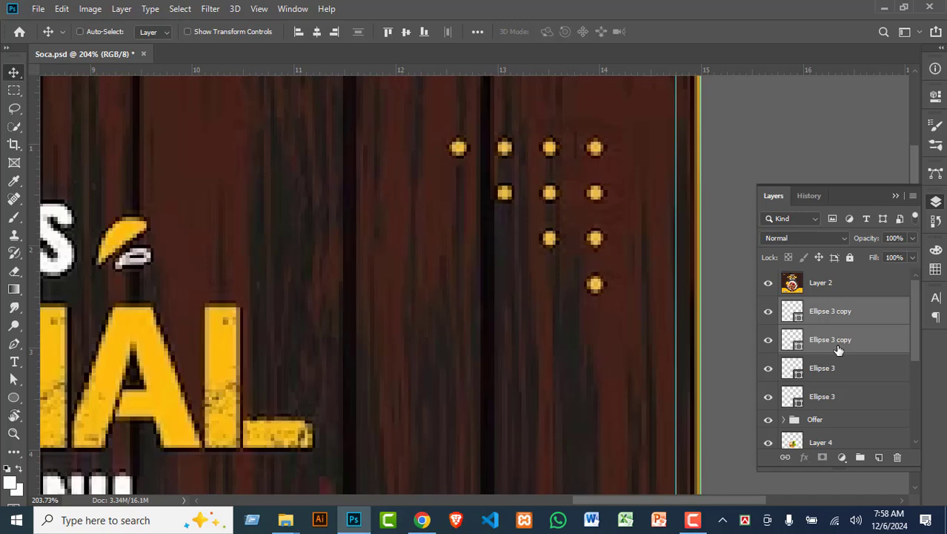
pyautogui.hotkey('ctrl', 't')
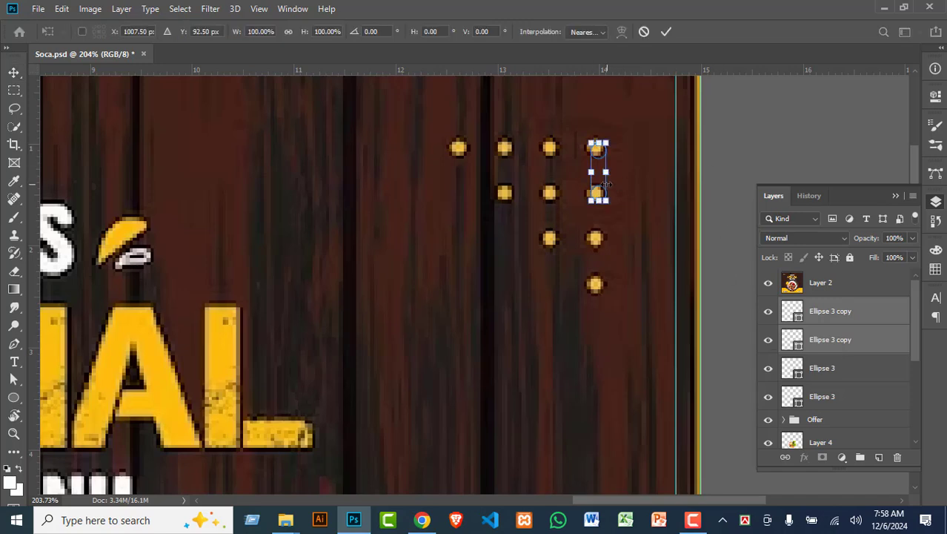
pyautogui.moveTo(604, 184); pyautogui.dragTo(618, 267)
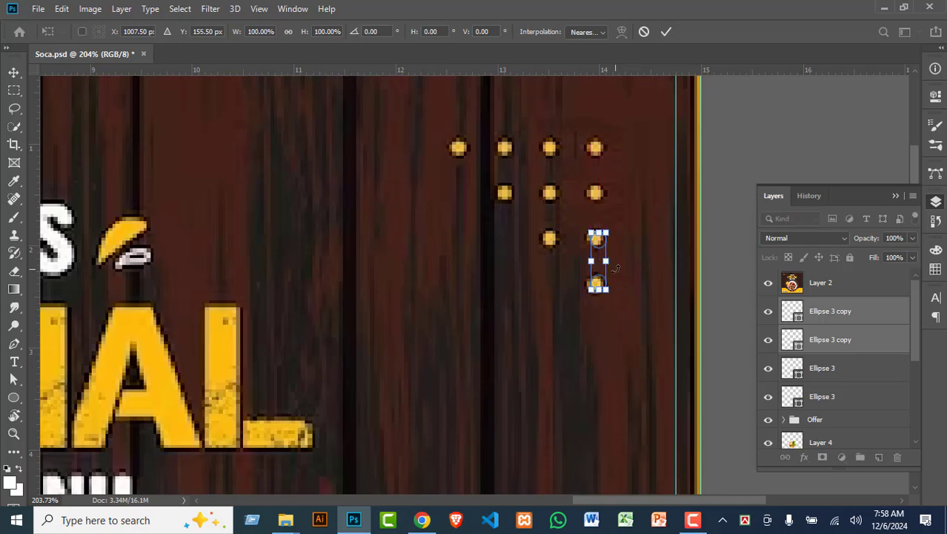
pyautogui.press('Return')
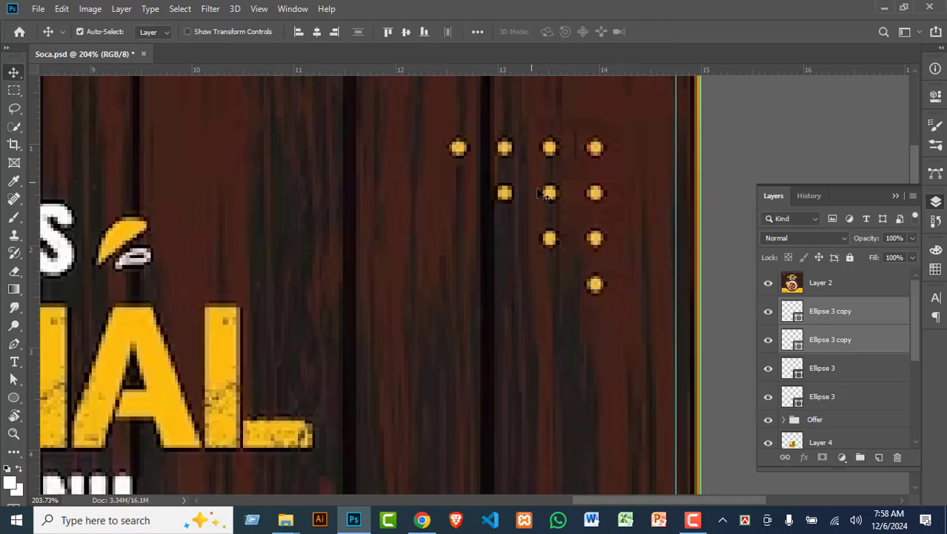
pyautogui.press('ctrl')
pyautogui.click(768, 282)
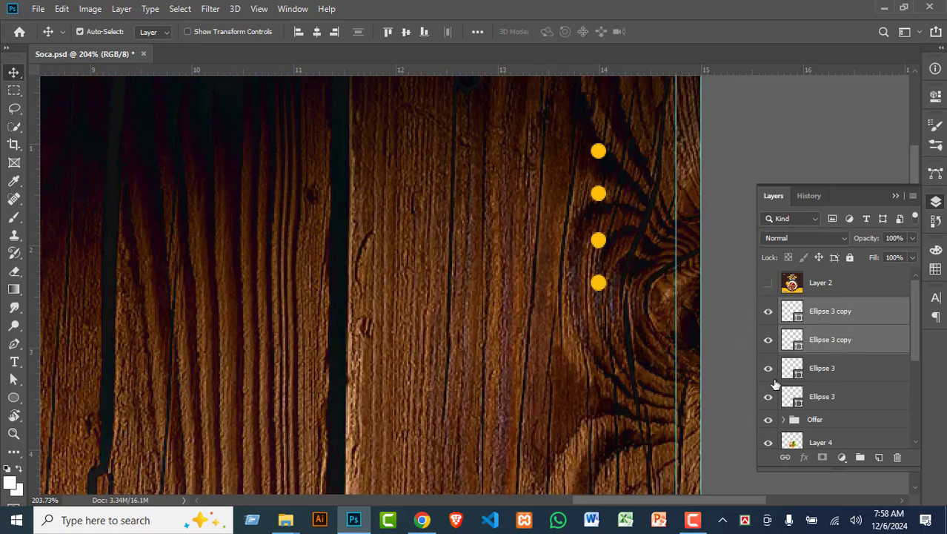
# Step: Select the three upper Ellipse 3 dot layers in the Layers panel
pyautogui.click(768, 368)
pyautogui.click(850, 394)
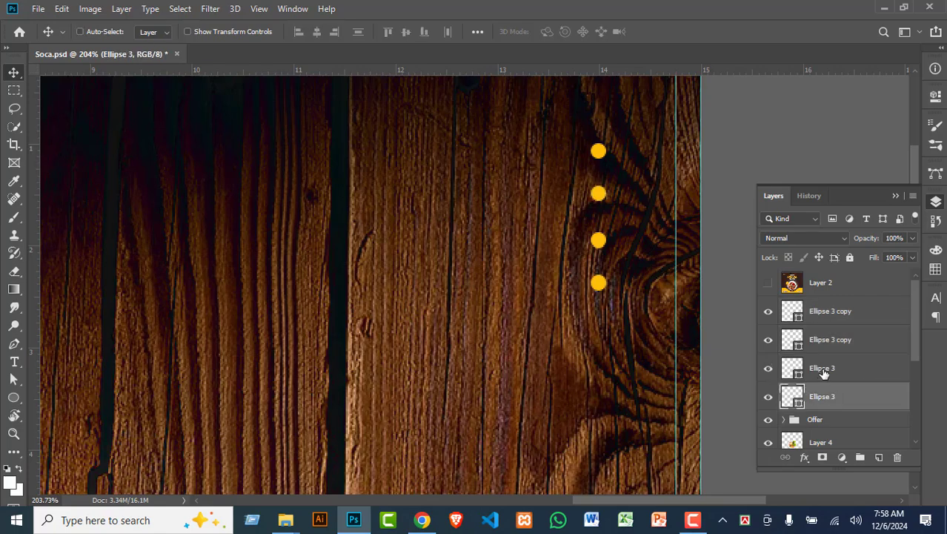
pyautogui.keyDown('ctrl'); pyautogui.click(824, 371); pyautogui.keyUp('ctrl')
pyautogui.click(769, 339)
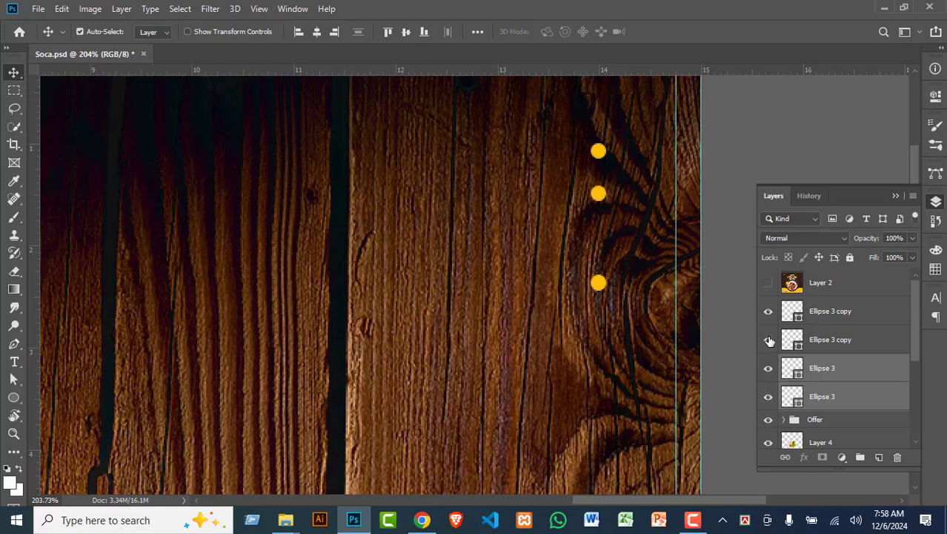
pyautogui.click(769, 340)
pyautogui.keyDown('ctrl'); pyautogui.click(824, 348); pyautogui.keyUp('ctrl')
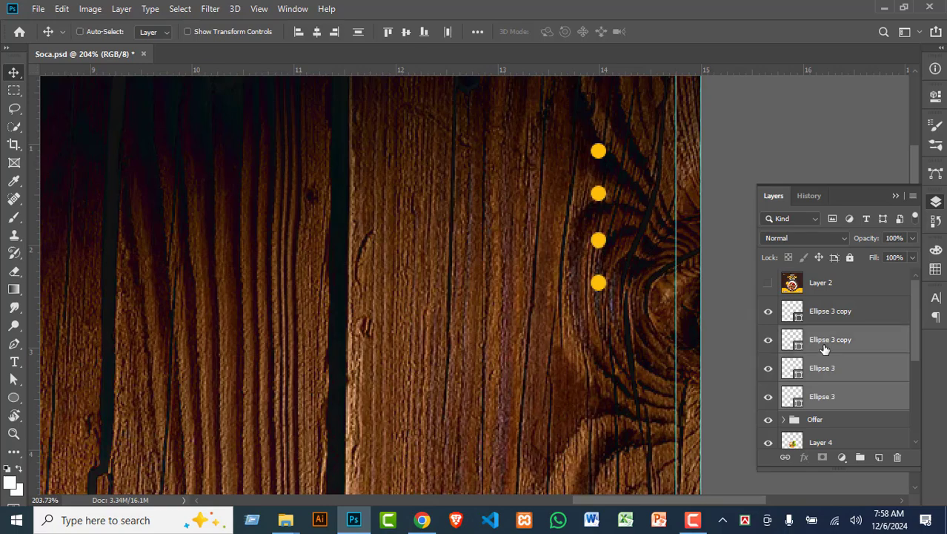
# Step: Duplicate the three dots and shift the copies left into a second column
pyautogui.hotkey('ctrl', 'j')
pyautogui.hotkey('ctrl', 't')
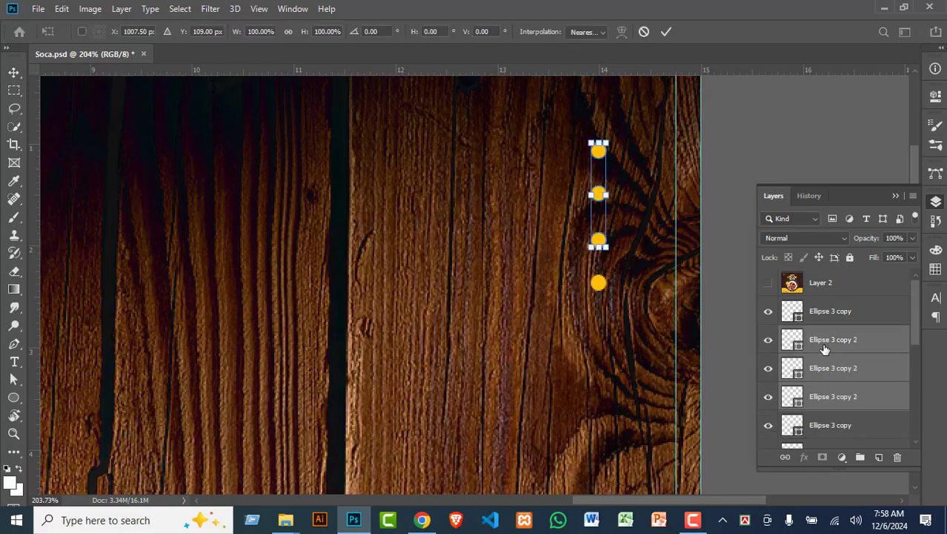
pyautogui.hotkey('shift', 'Left')
pyautogui.hotkey('shift', 'Left')
pyautogui.hotkey('shift', 'Left')
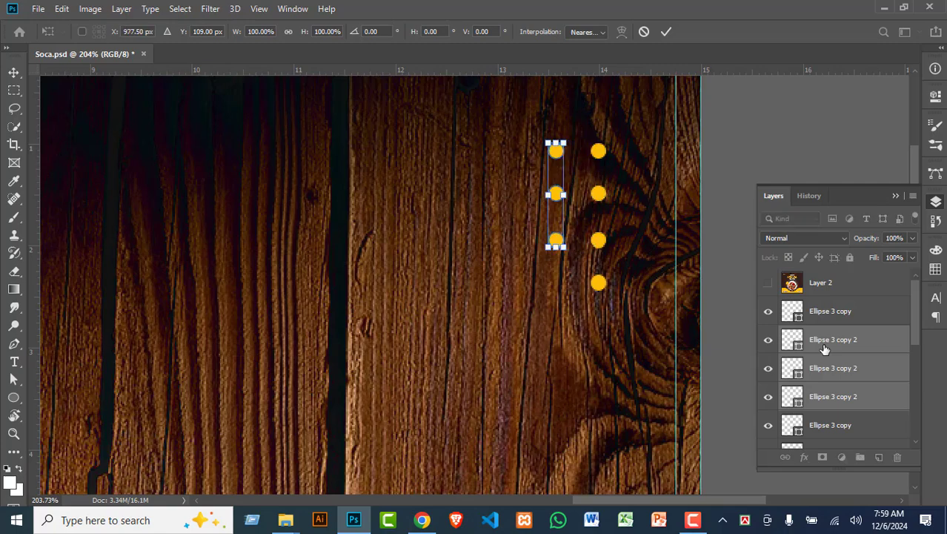
pyautogui.hotkey('shift', 'Left')
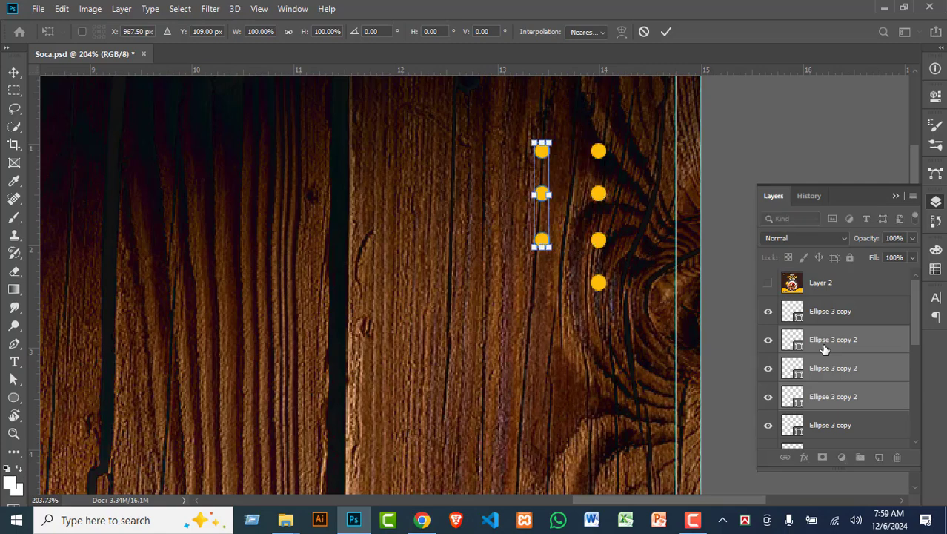
pyautogui.press('Right')
pyautogui.press('Right')
pyautogui.press('Right')
pyautogui.press('Right')
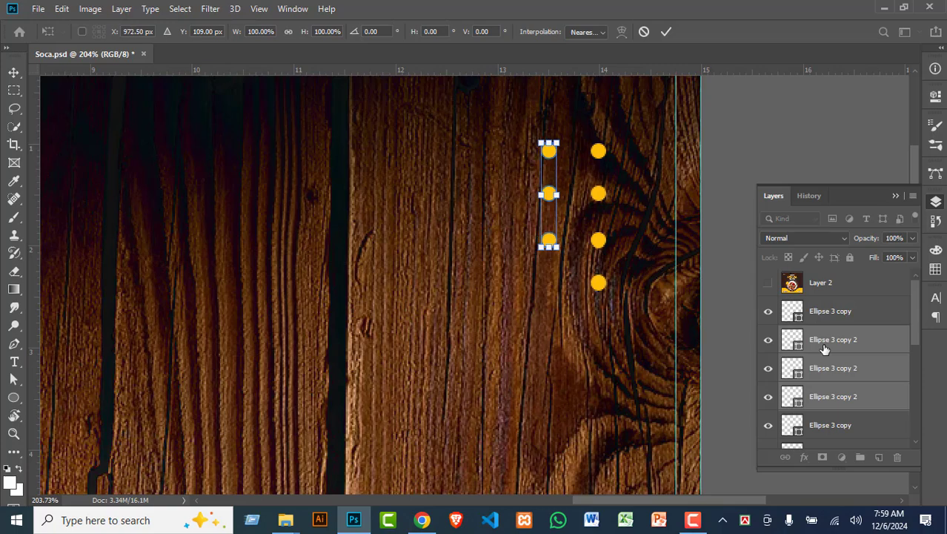
pyautogui.press('Return')
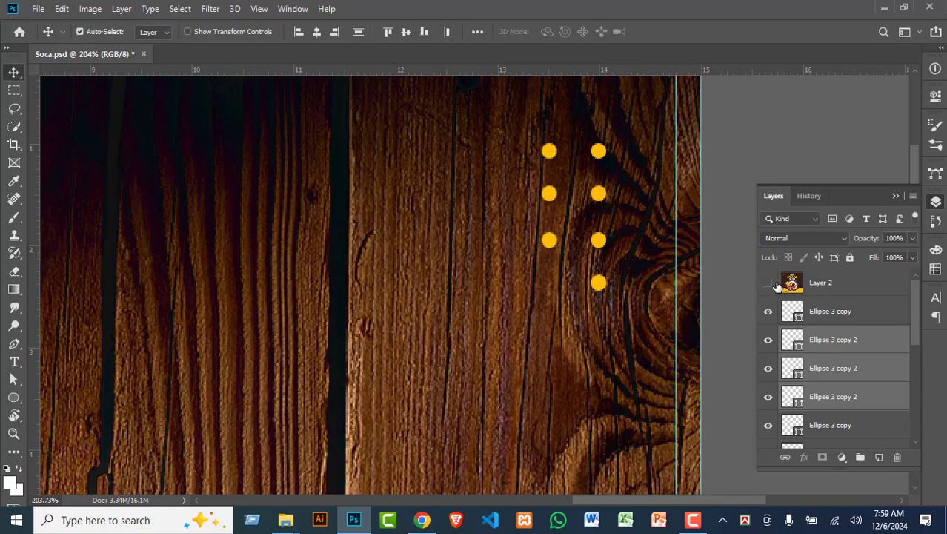
# Step: Compare against the reference overlay, hide it again, and select the top-left dot's layer
pyautogui.click(769, 283)
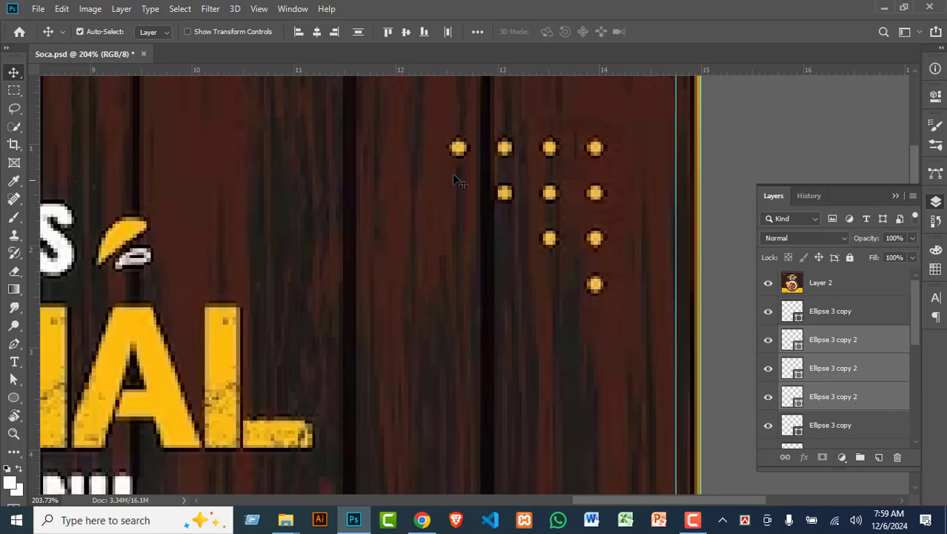
pyautogui.click(769, 283)
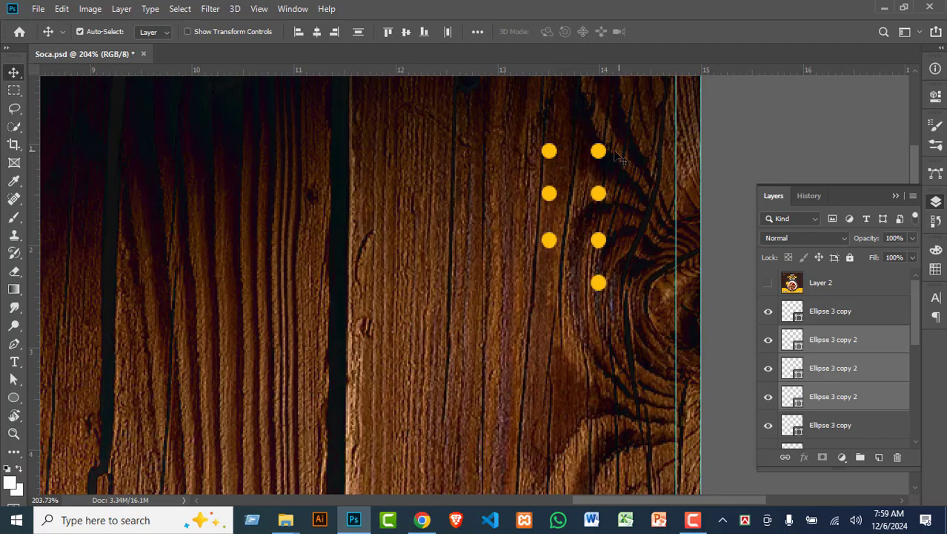
pyautogui.click(553, 154)
# Step: Alt-copy the two upper dots of the second column and move them left into a third column
pyautogui.click(555, 196)
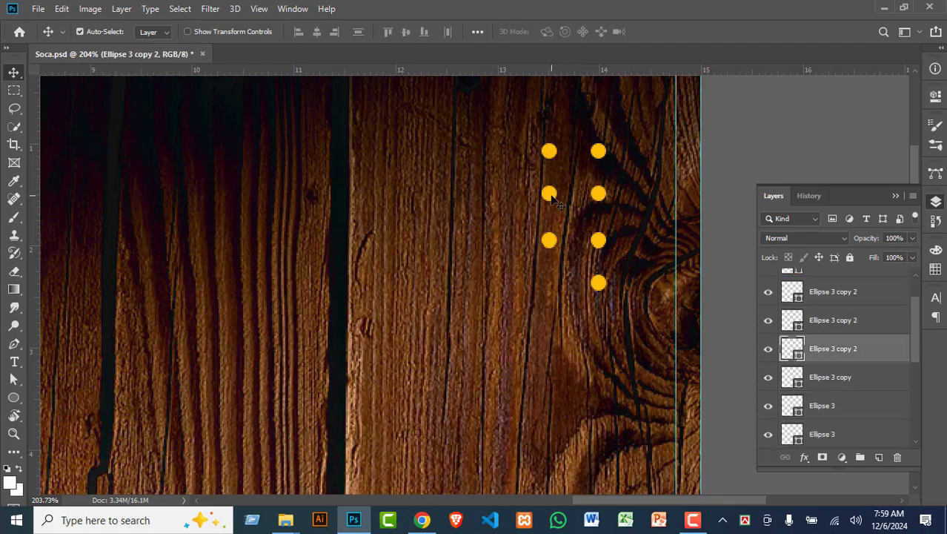
pyautogui.press('ctrl')
pyautogui.keyDown('shift'); pyautogui.click(555, 199); pyautogui.keyUp('shift')
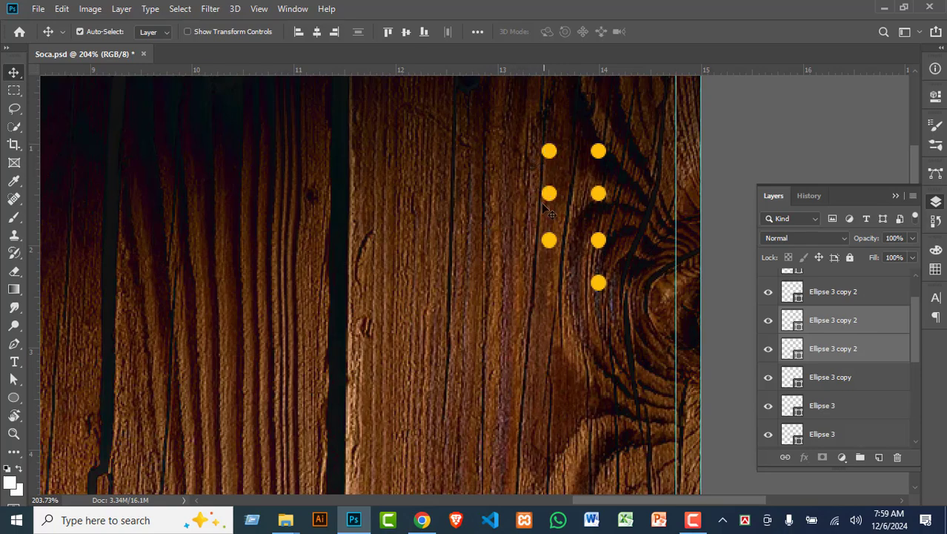
pyautogui.click(832, 295)
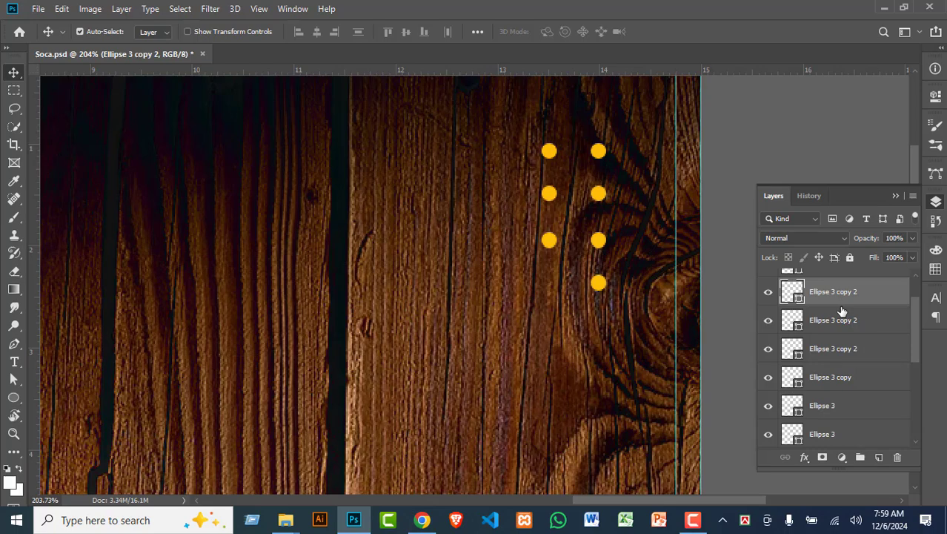
pyautogui.click(553, 152)
pyautogui.keyDown('shift'); pyautogui.click(554, 200); pyautogui.keyUp('shift')
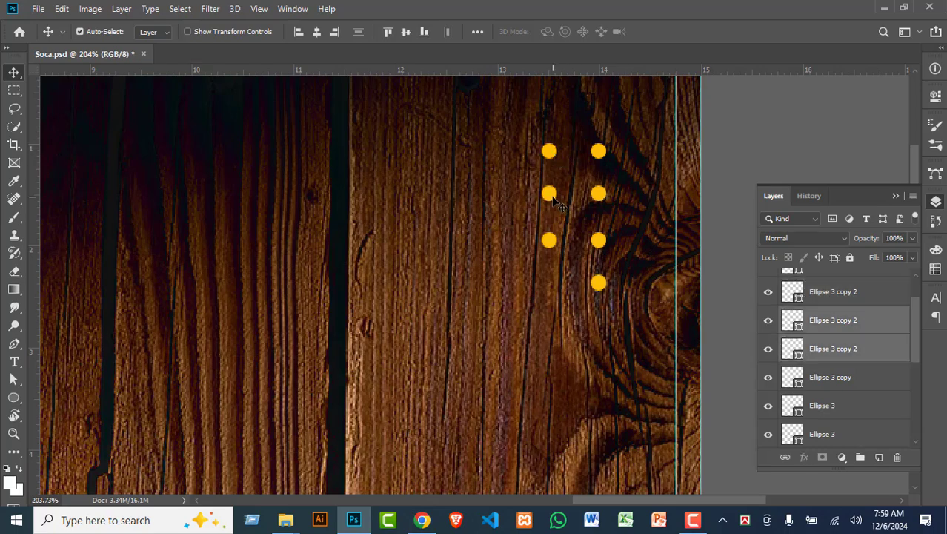
pyautogui.keyDown('alt'); pyautogui.moveTo(557, 205); pyautogui.dragTo(558, 204); pyautogui.keyUp('alt')
pyautogui.hotkey('shift', 'Left')
pyautogui.hotkey('shift', 'Left')
pyautogui.hotkey('shift', 'Left')
pyautogui.hotkey('shift', 'Left')
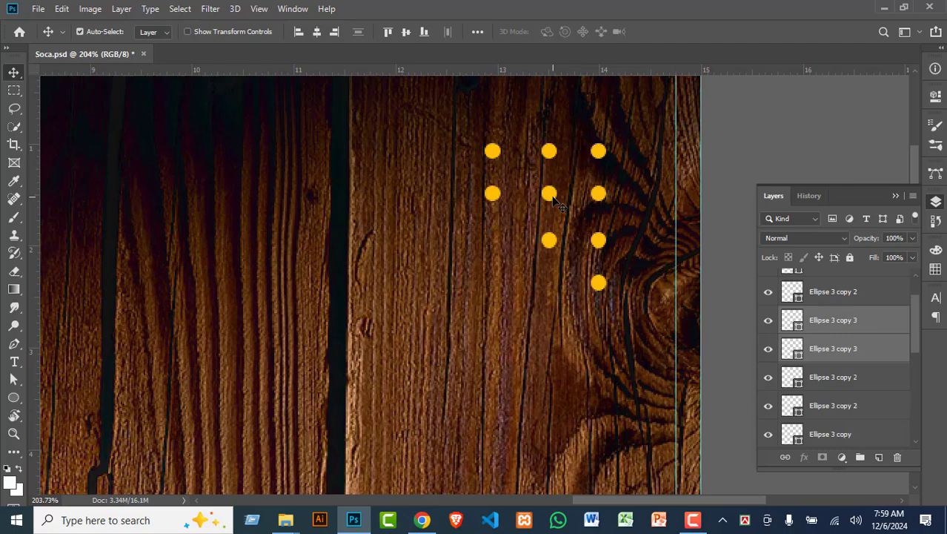
# Step: Duplicate the new column's top dot to the far left of the top row
pyautogui.click(480, 153)
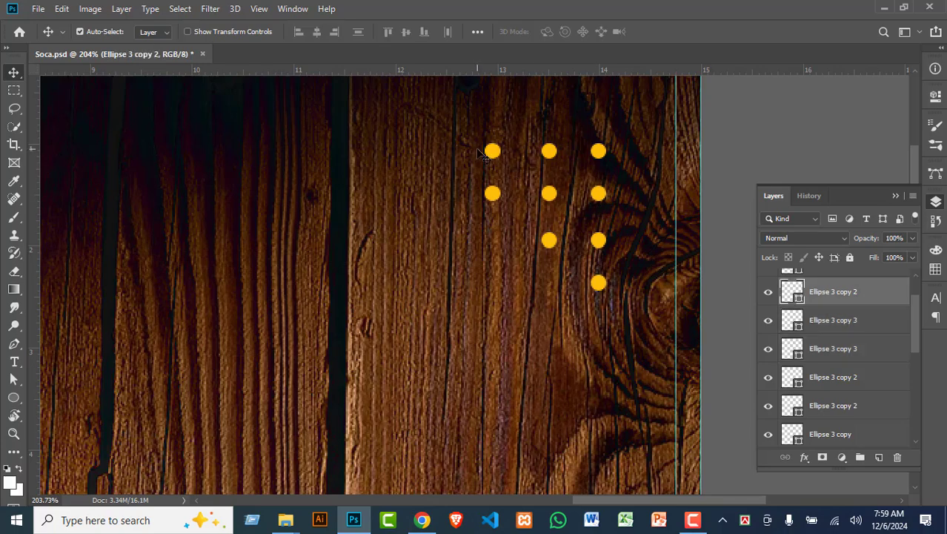
pyautogui.click(497, 155)
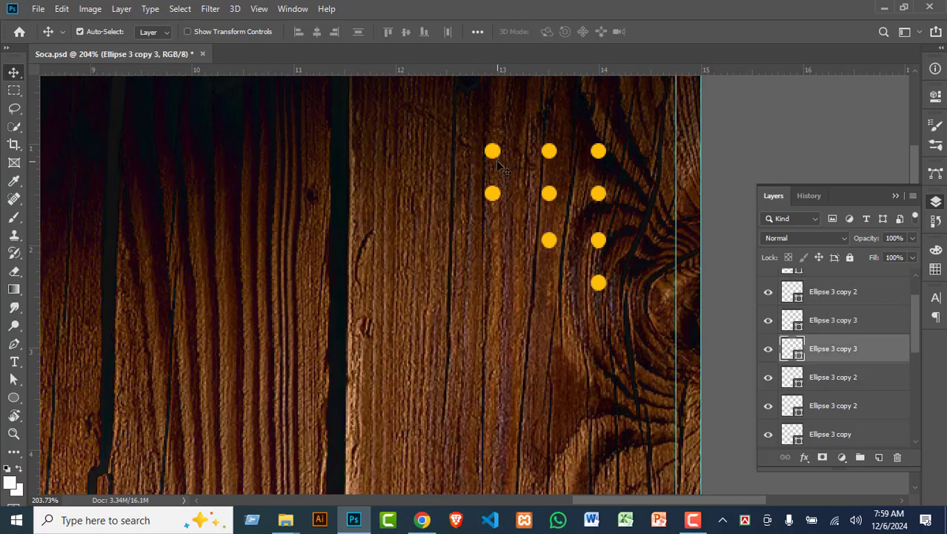
pyautogui.hotkey('alt', 'Left')
pyautogui.hotkey('shift', 'Left')
pyautogui.hotkey('shift', 'Left')
pyautogui.hotkey('shift', 'Left')
pyautogui.hotkey('shift', 'Left')
# Step: Select three dots in the right-hand column
pyautogui.click(597, 154)
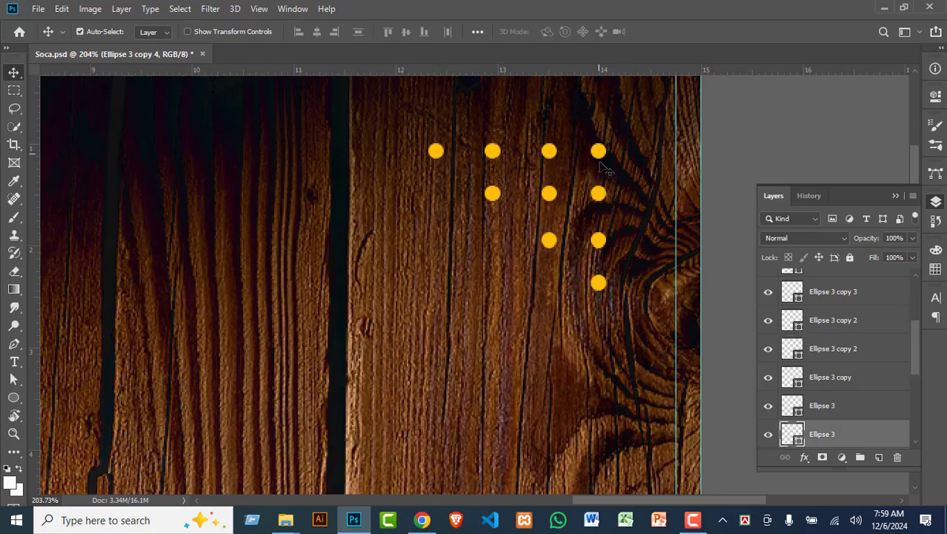
pyautogui.keyDown('shift'); pyautogui.click(607, 199); pyautogui.keyUp('shift')
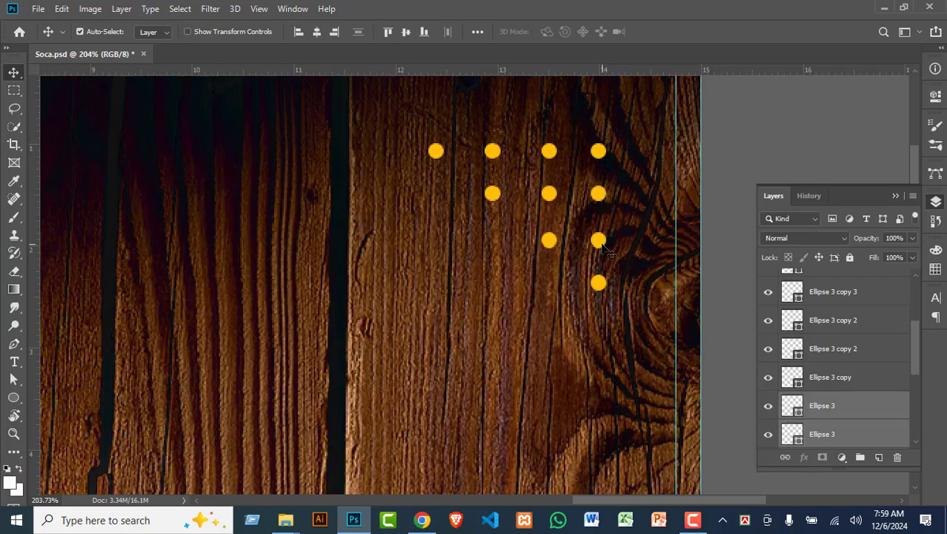
pyautogui.keyDown('shift'); pyautogui.click(604, 289); pyautogui.keyUp('shift')
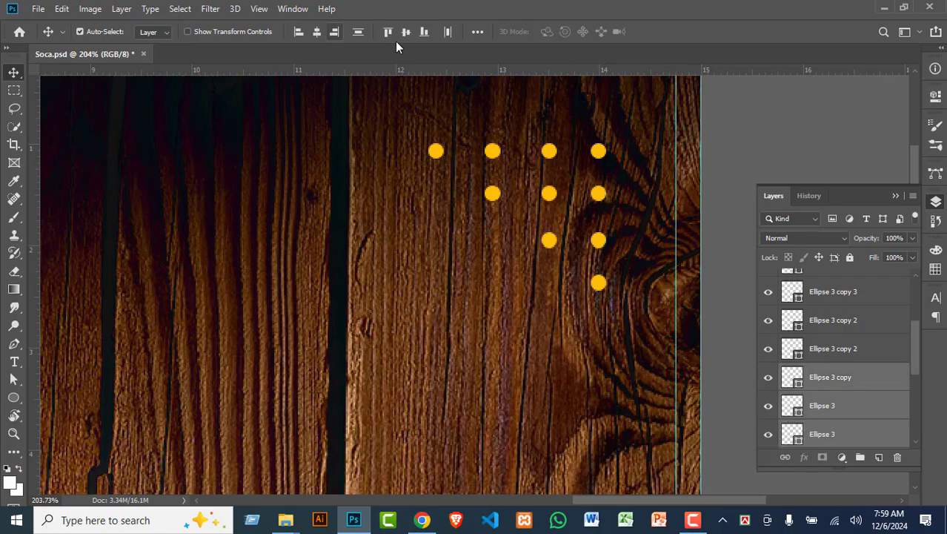
# Step: Distribute the right-column dots evenly vertically, then align two second-column dots
pyautogui.click(474, 32)
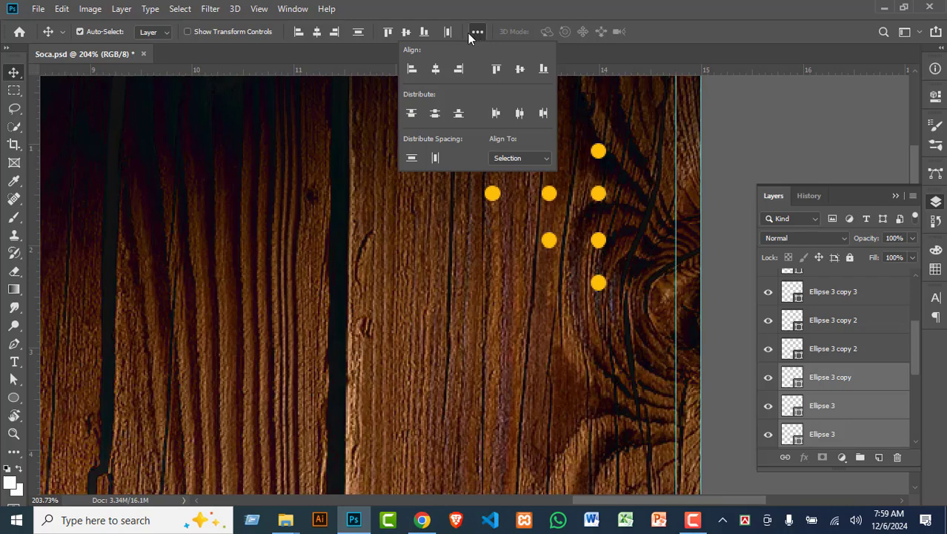
pyautogui.click(434, 112)
pyautogui.click(663, 6)
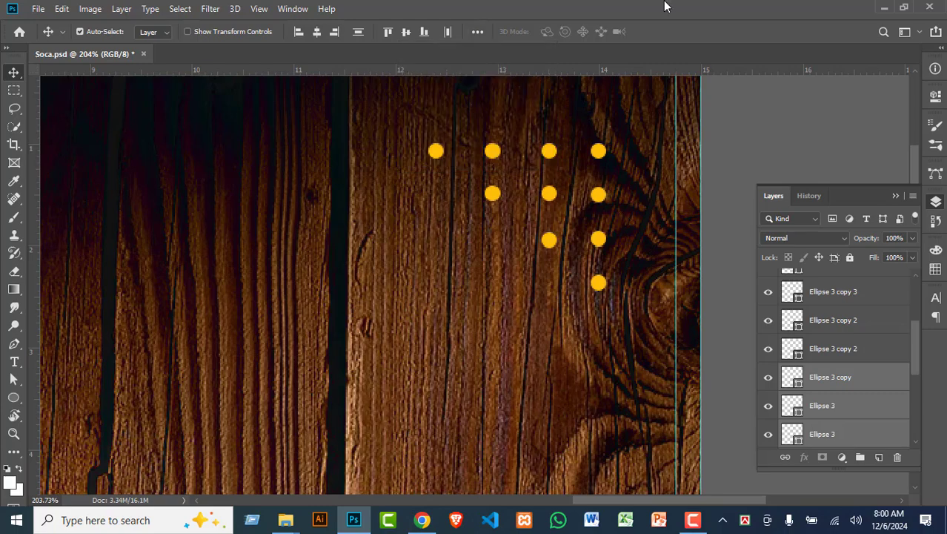
pyautogui.click(556, 156)
pyautogui.keyDown('shift'); pyautogui.click(558, 240); pyautogui.keyUp('shift')
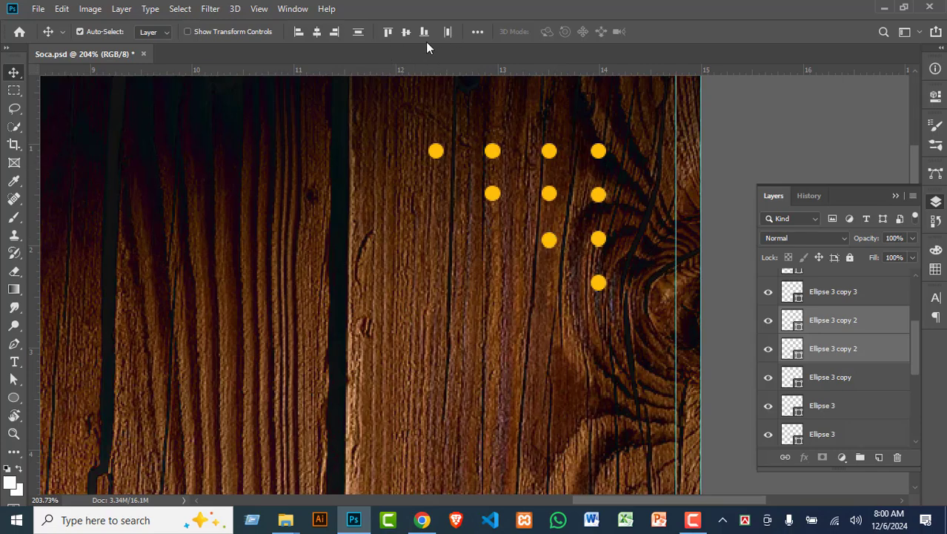
pyautogui.click(360, 32)
# Step: Spread the top-row dots evenly across with Distribute Horizontal Centers
pyautogui.click(493, 191)
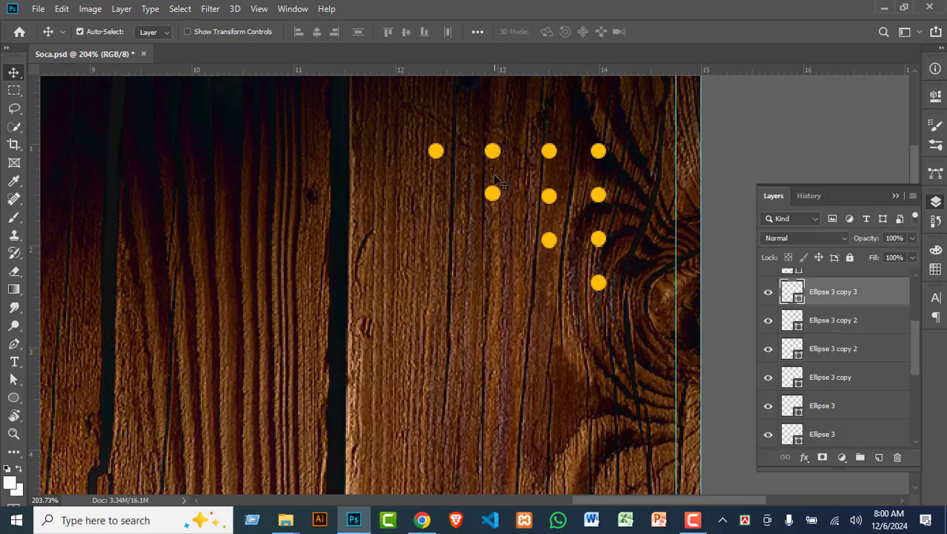
pyautogui.keyDown('shift'); pyautogui.click(494, 195); pyautogui.keyUp('shift')
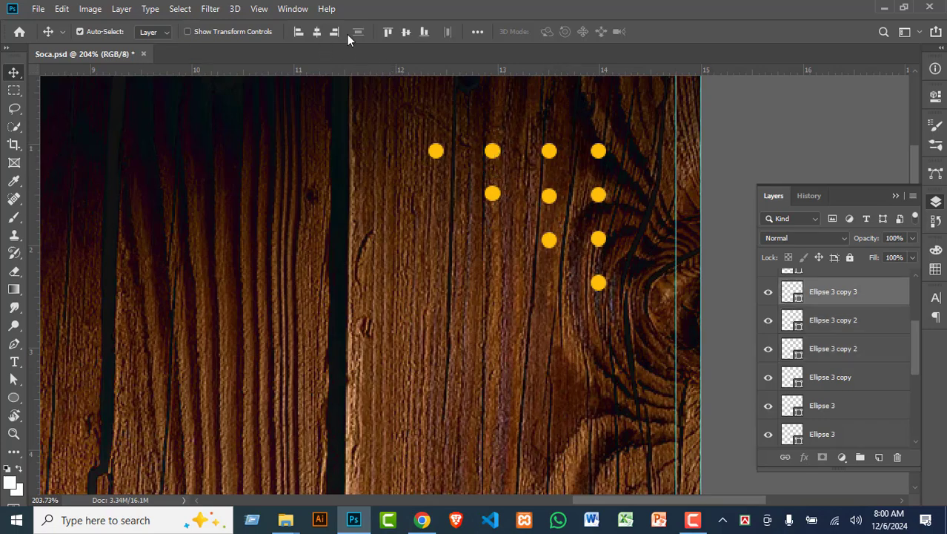
pyautogui.click(477, 31)
pyautogui.click(693, 6)
pyautogui.click(601, 153)
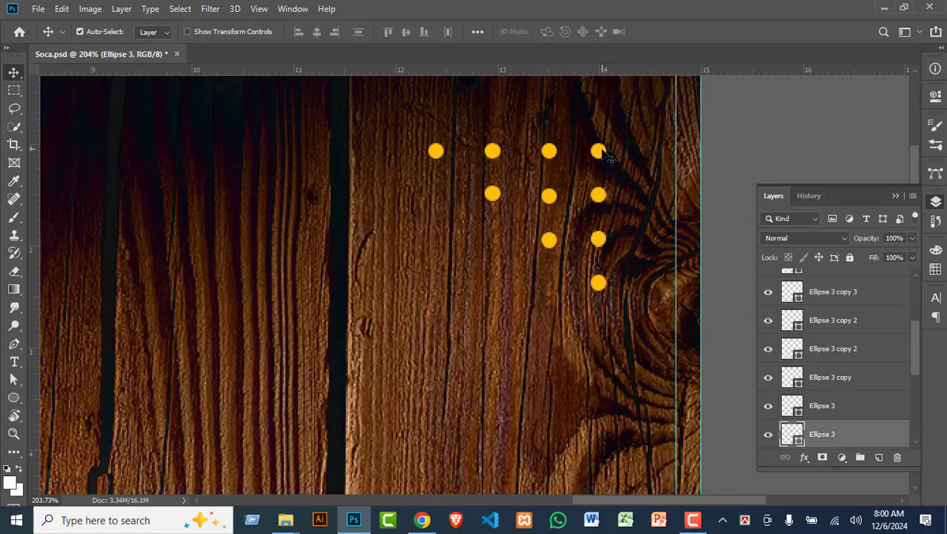
pyautogui.keyDown('shift'); pyautogui.click(549, 152); pyautogui.keyUp('shift')
pyautogui.keyDown('shift'); pyautogui.click(438, 153); pyautogui.keyUp('shift')
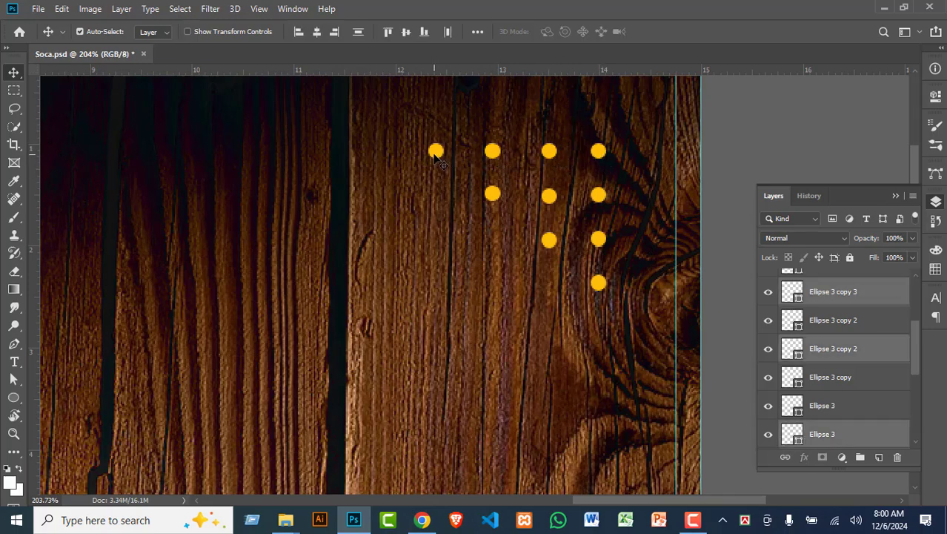
pyautogui.click(479, 32)
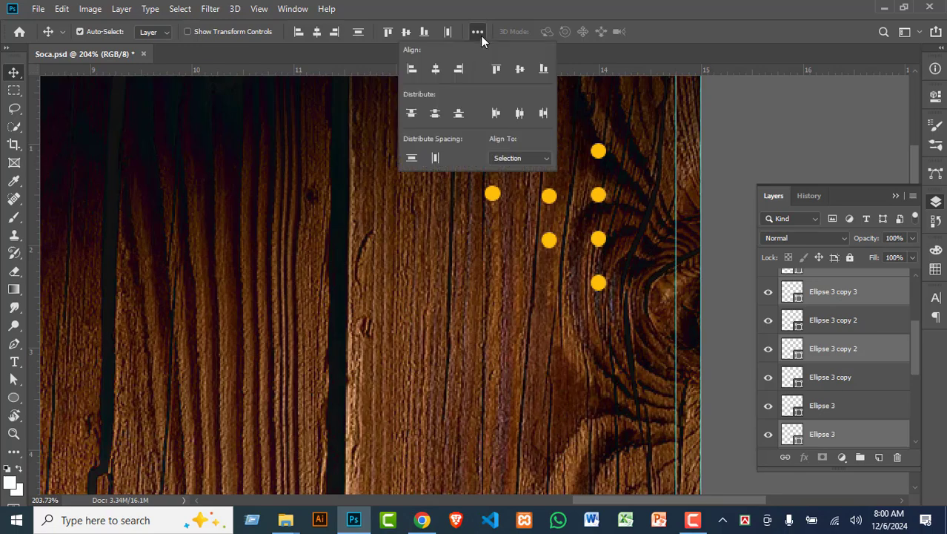
pyautogui.click(520, 114)
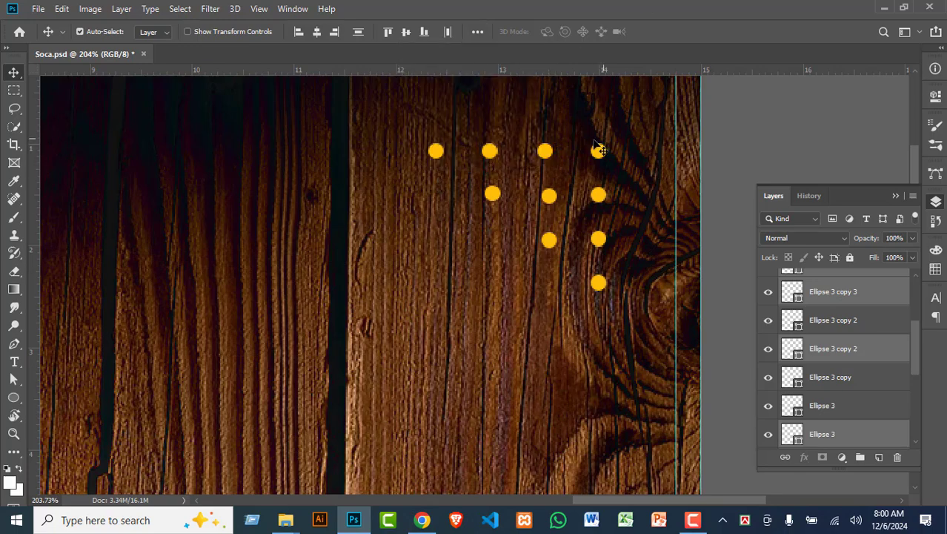
# Step: Space the second-row dots evenly across
pyautogui.click(601, 196)
pyautogui.keyDown('shift'); pyautogui.click(549, 198); pyautogui.keyUp('shift')
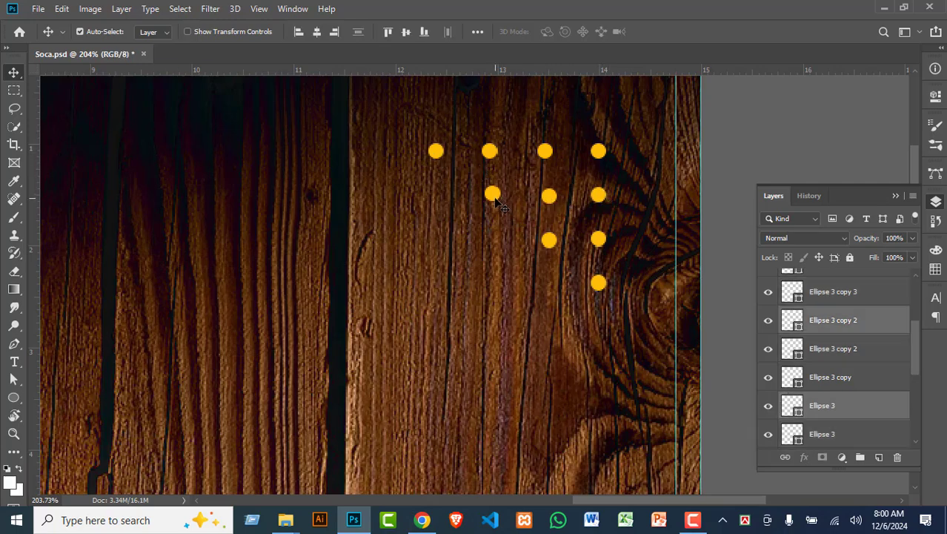
pyautogui.click(450, 31)
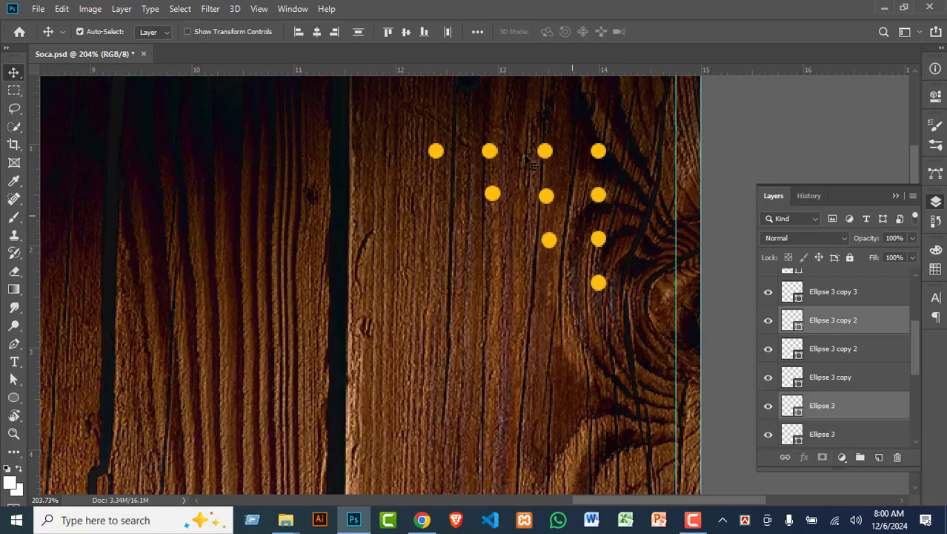
# Step: Drag the stray third-row dot into line under its column
pyautogui.click(550, 242)
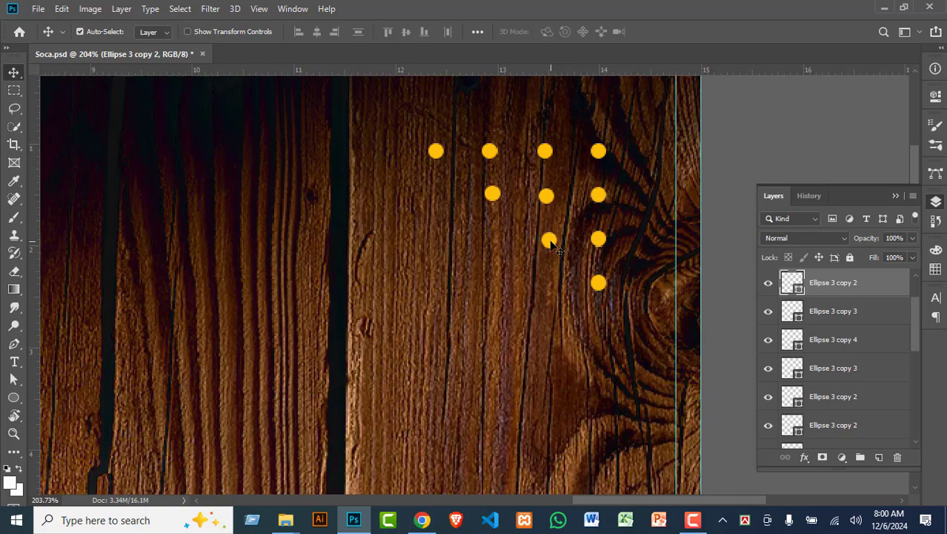
pyautogui.moveTo(550, 249); pyautogui.dragTo(545, 247)
pyautogui.scroll(-2, 601, 417)
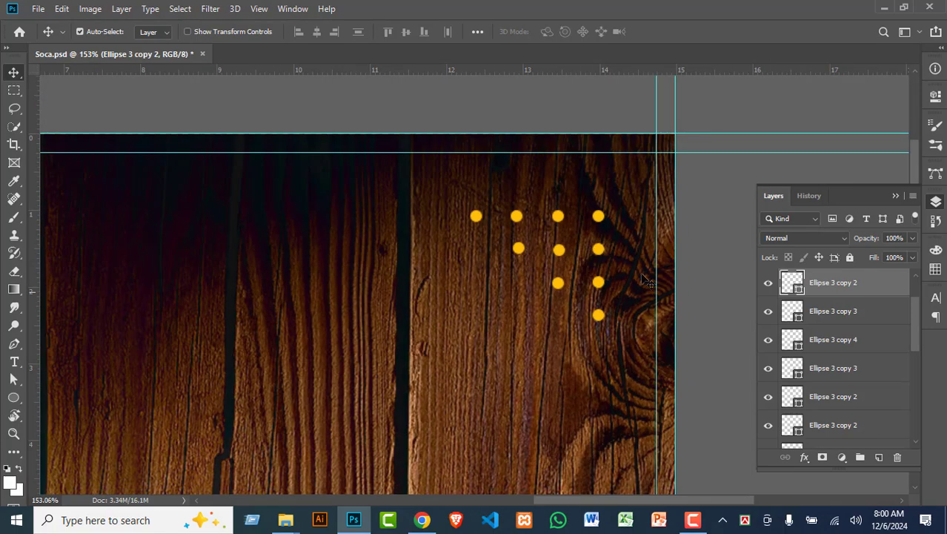
pyautogui.scroll(-3, 844, 370)
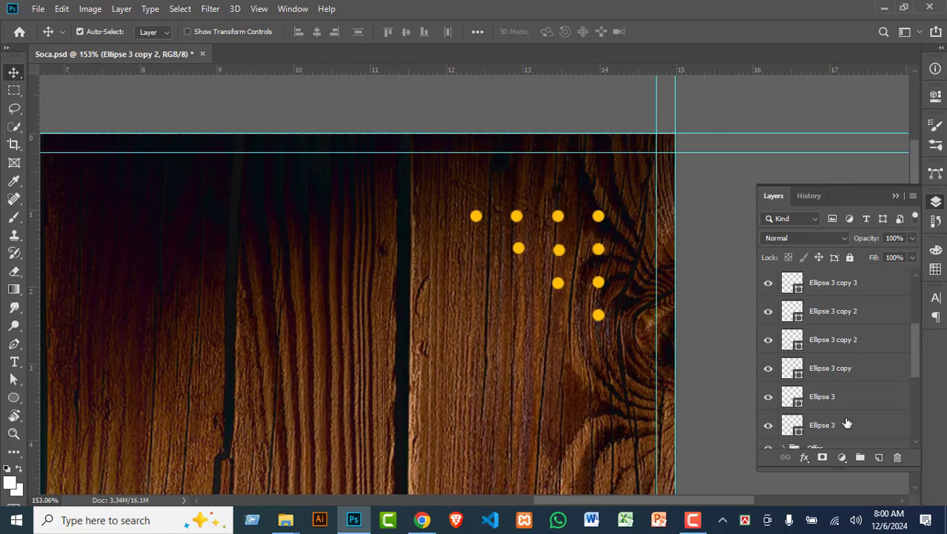
pyautogui.scroll(-1, 831, 434)
# Step: Select every Ellipse 3 dot layer in the Layers panel
pyautogui.keyDown('shift'); pyautogui.click(839, 397); pyautogui.keyUp('shift')
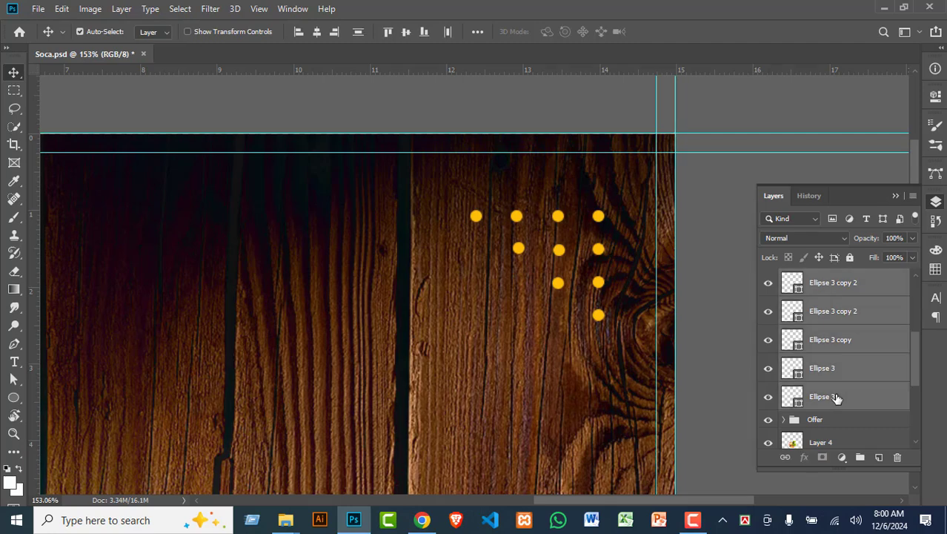
pyautogui.click(847, 400)
pyautogui.scroll(5, 860, 381)
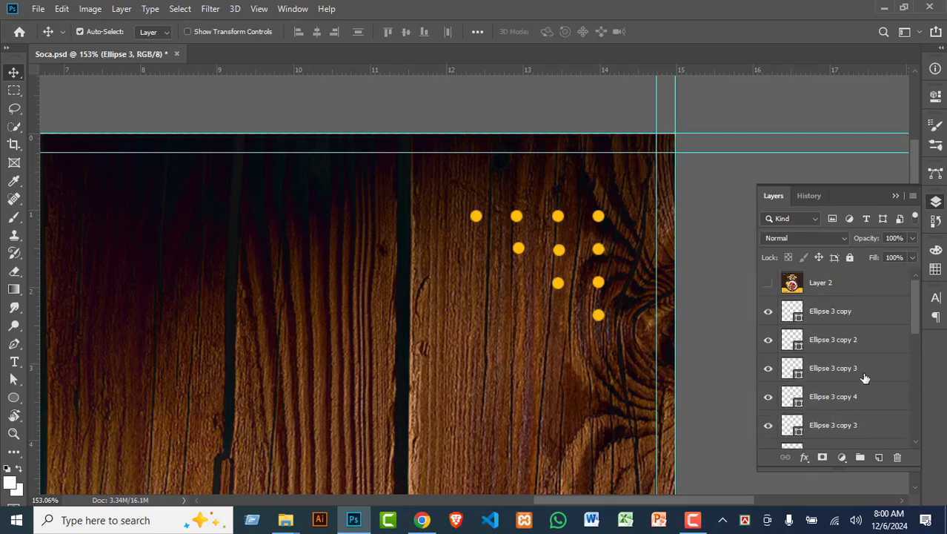
pyautogui.click(843, 315)
pyautogui.scroll(-2, 843, 333)
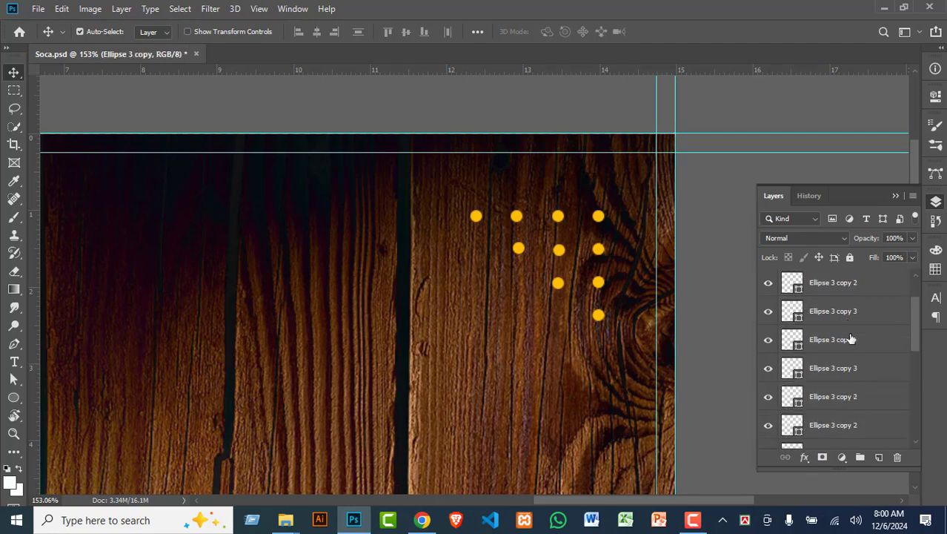
pyautogui.scroll(-1, 836, 434)
pyautogui.scroll(-2, 834, 429)
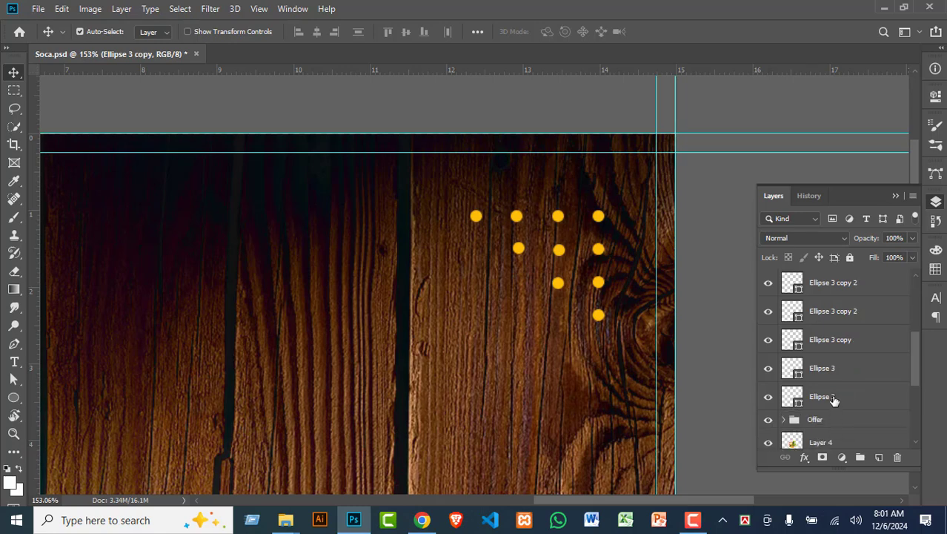
pyautogui.keyDown('shift'); pyautogui.click(834, 398); pyautogui.keyUp('shift')
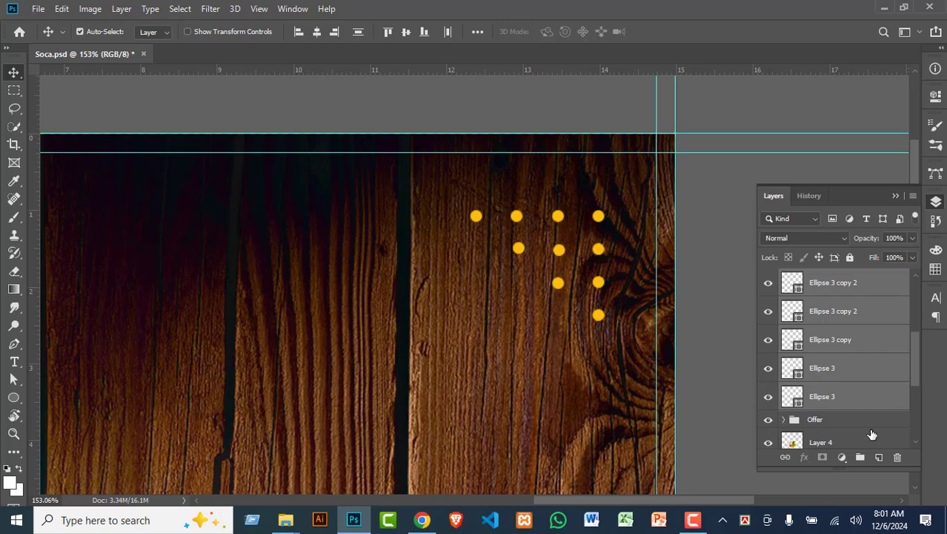
pyautogui.click(843, 399)
pyautogui.scroll(5, 843, 400)
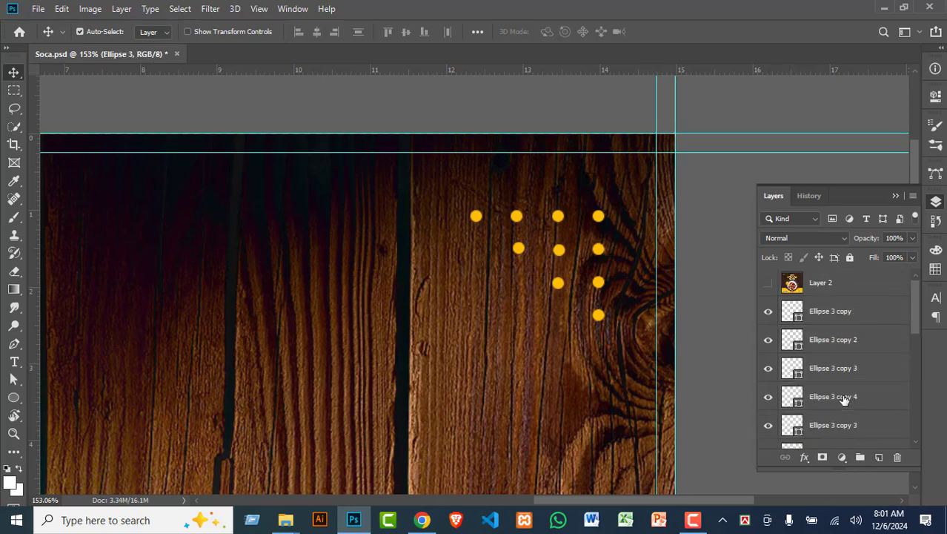
pyautogui.keyDown('shift'); pyautogui.click(838, 313); pyautogui.keyUp('shift')
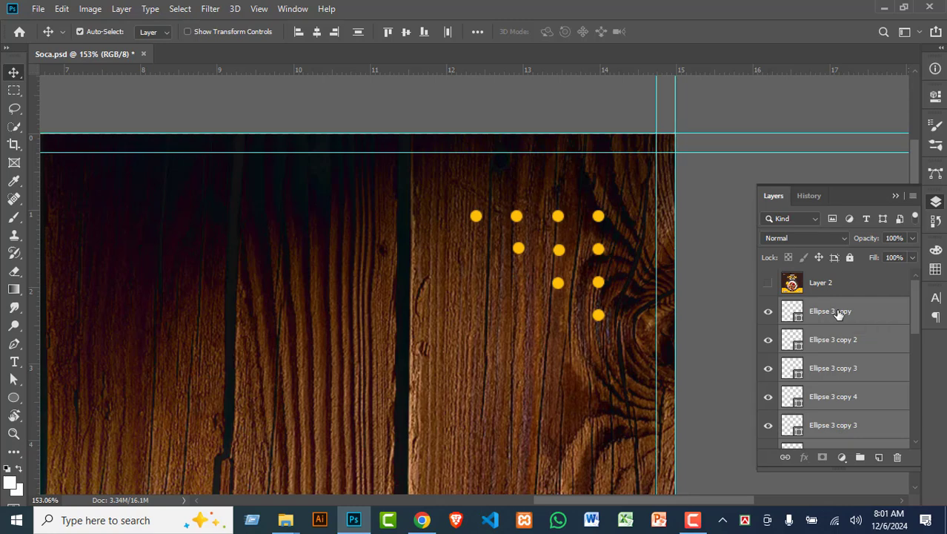
# Step: Group the selected dot layers and name the group Point
pyautogui.hotkey('ctrl', 'g')
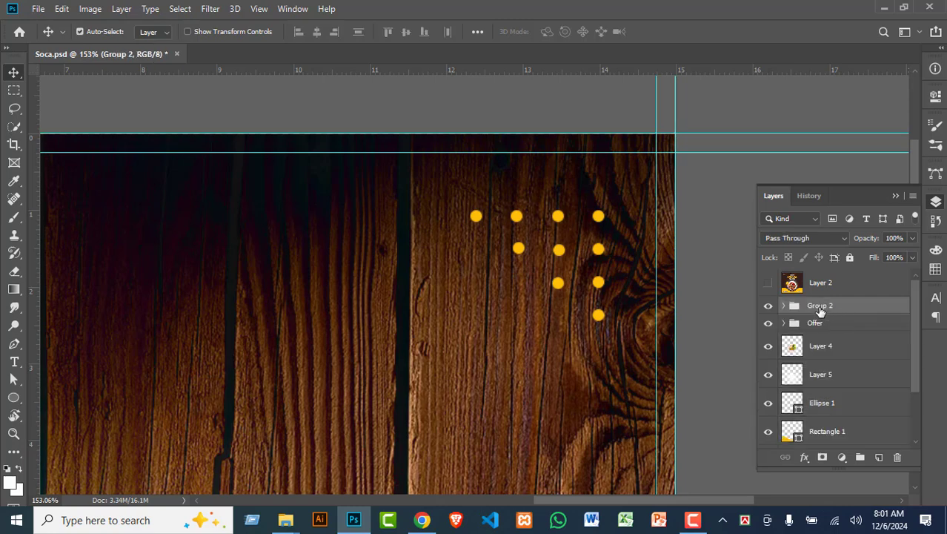
pyautogui.doubleClick(820, 307)
pyautogui.write('Point')
pyautogui.press('Return')
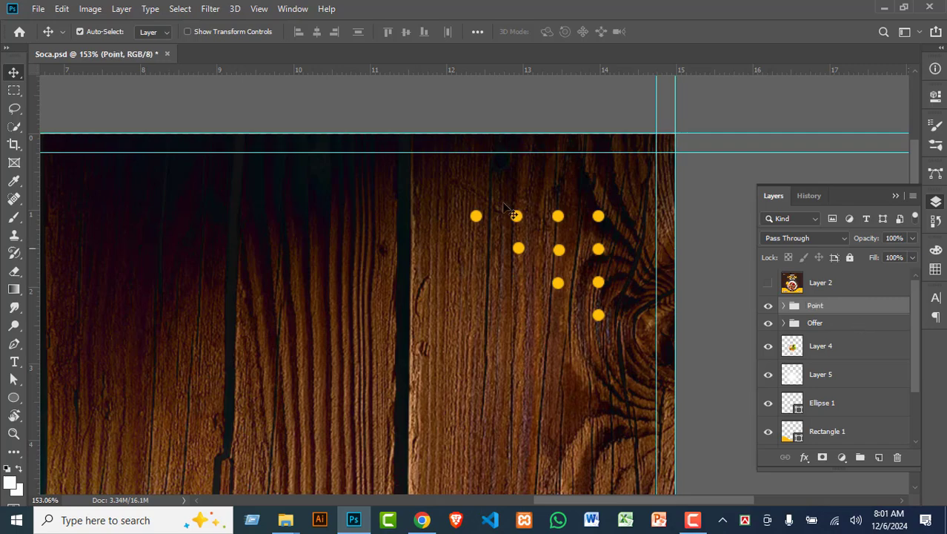
pyautogui.scroll(-4, 504, 205)
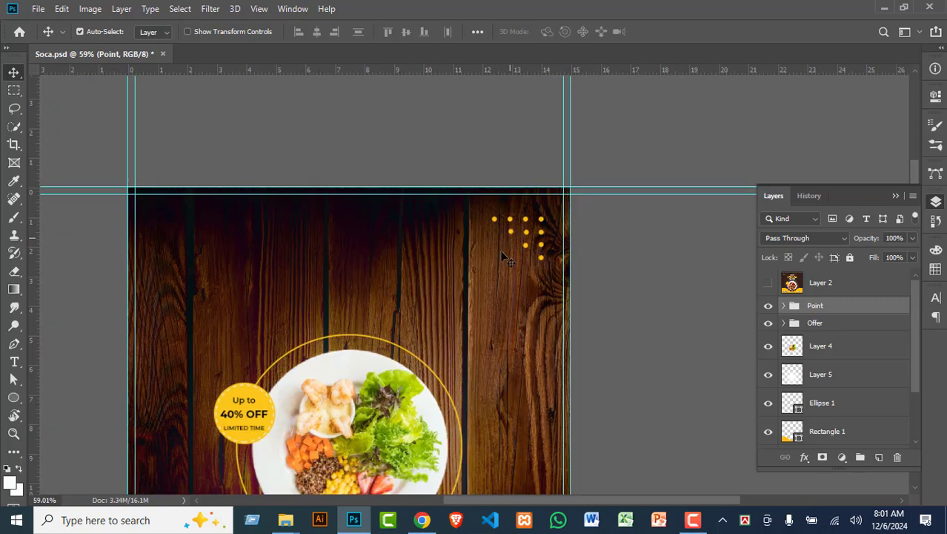
pyautogui.scroll(-3, 502, 254)
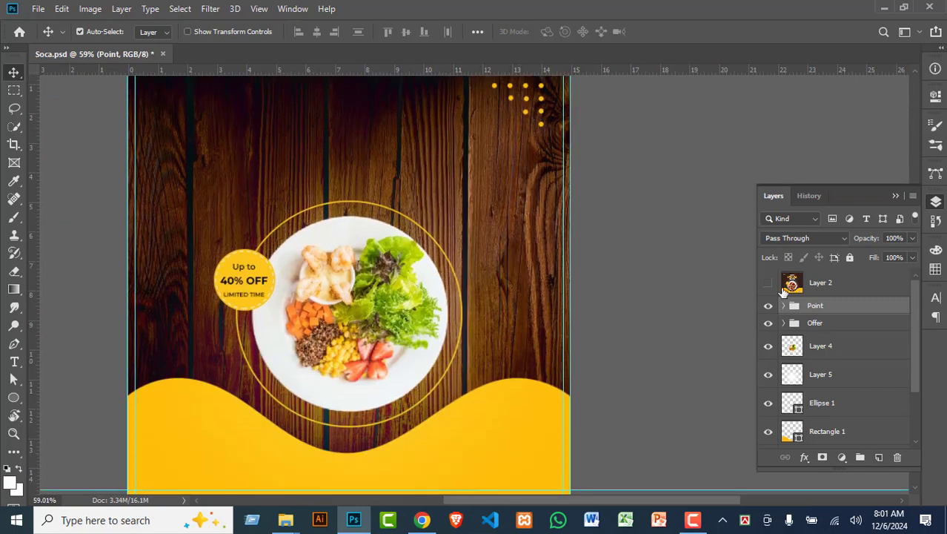
pyautogui.click(778, 289)
pyautogui.click(768, 282)
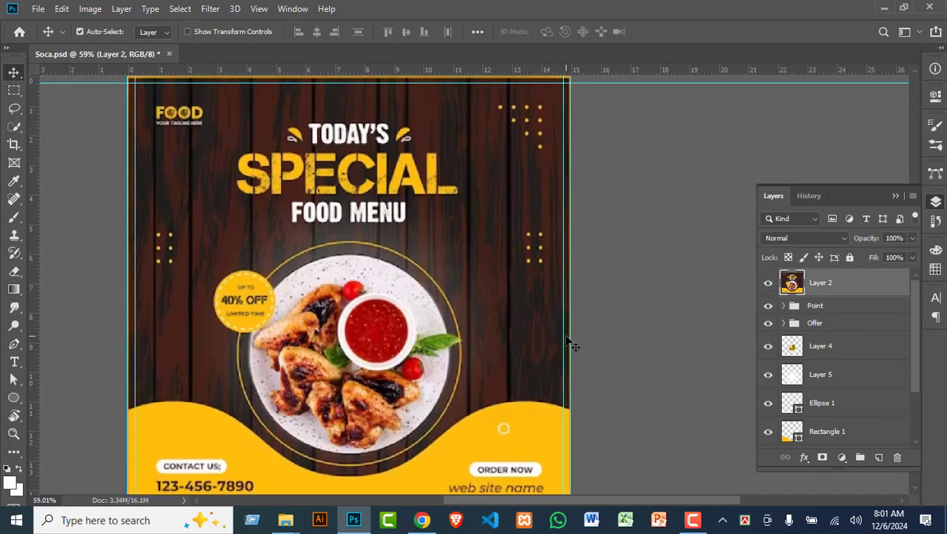
pyautogui.scroll(2, 570, 338)
pyautogui.scroll(1, 552, 174)
pyautogui.scroll(-2, 552, 169)
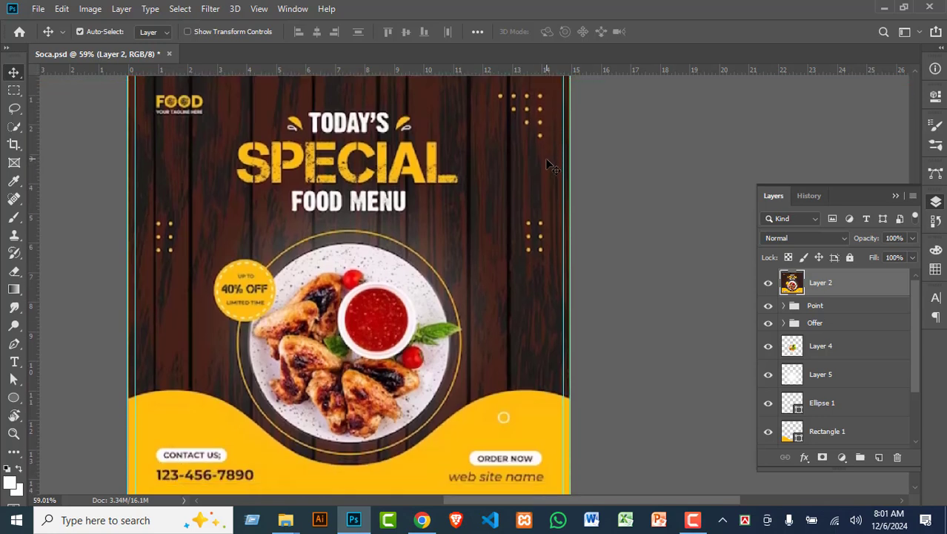
pyautogui.scroll(-1, 519, 273)
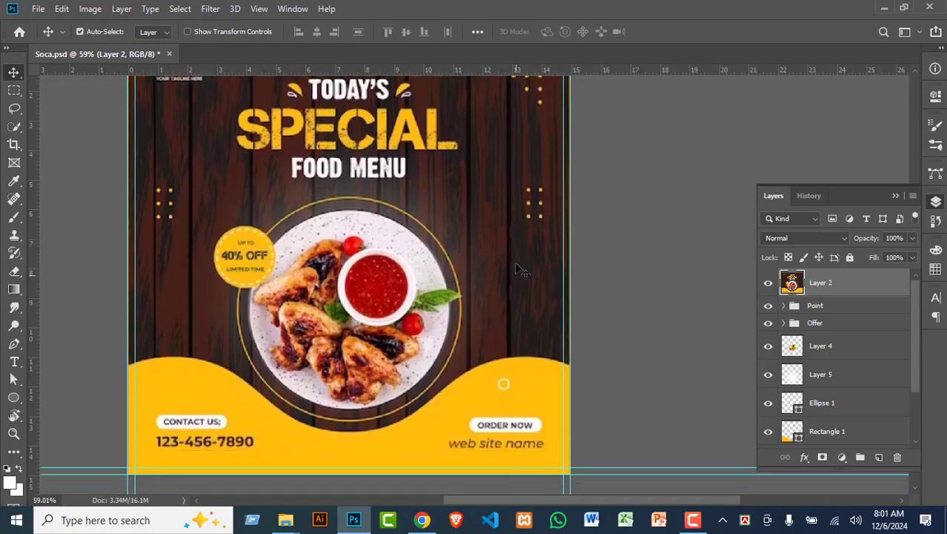
pyautogui.scroll(1, 534, 248)
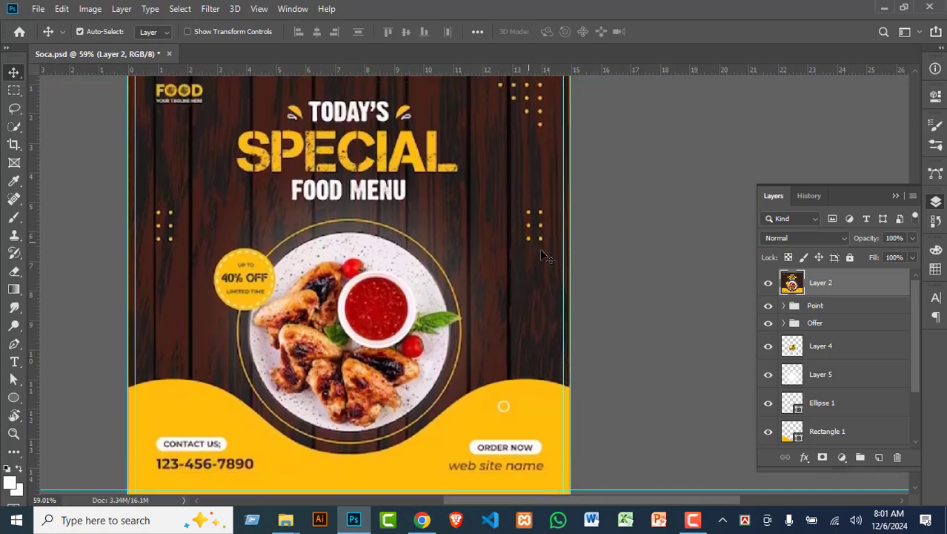
pyautogui.click(768, 282)
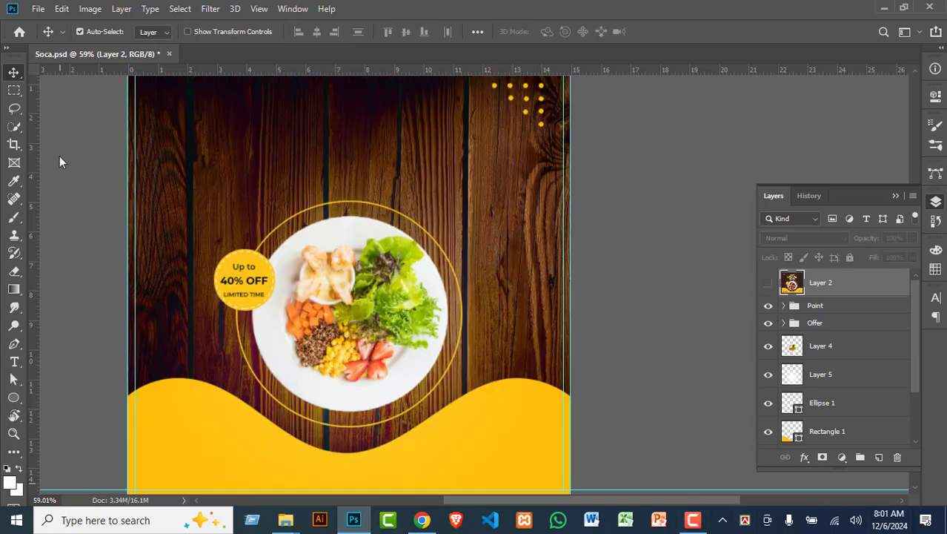
pyautogui.scroll(2, 549, 111)
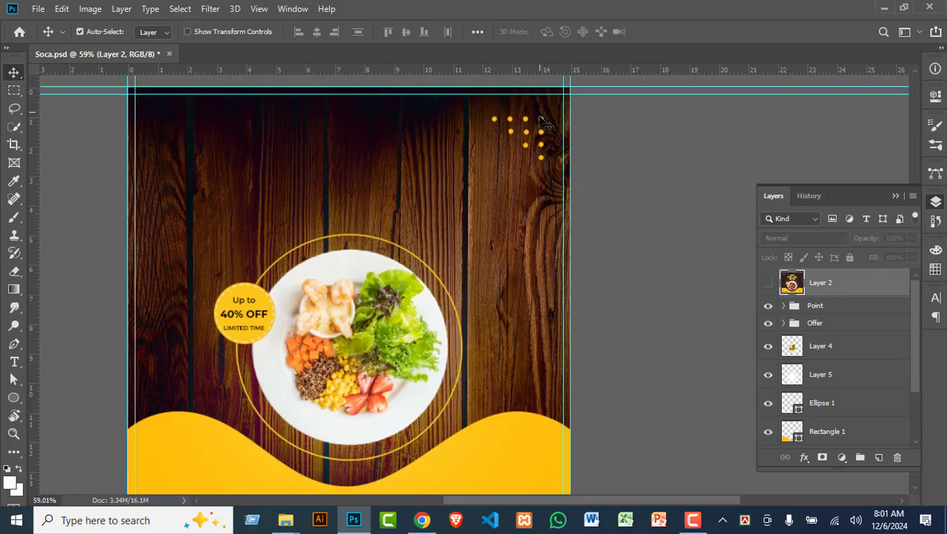
pyautogui.click(768, 282)
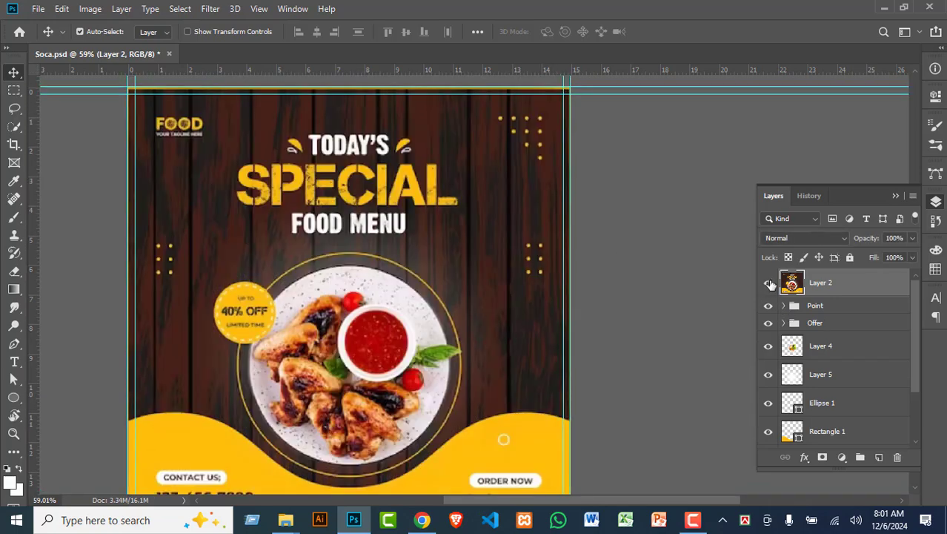
pyautogui.click(768, 282)
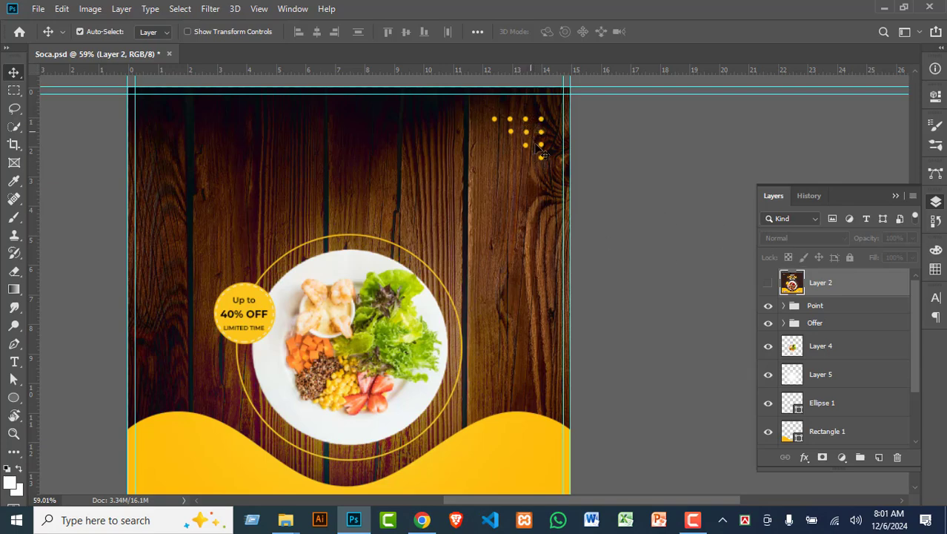
pyautogui.scroll(3, 551, 172)
pyautogui.scroll(2, 561, 131)
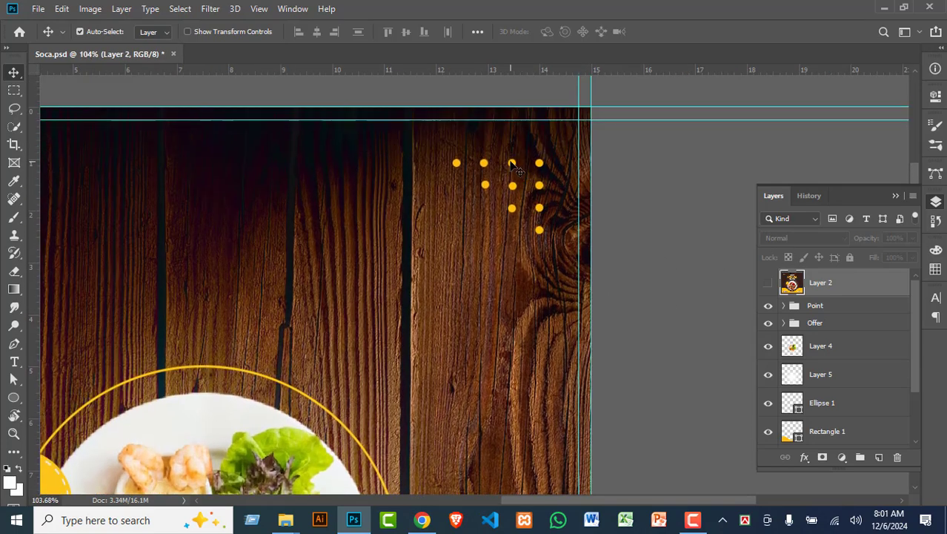
# Step: Duplicate three of the top-right dots and group the copies
pyautogui.click(514, 163)
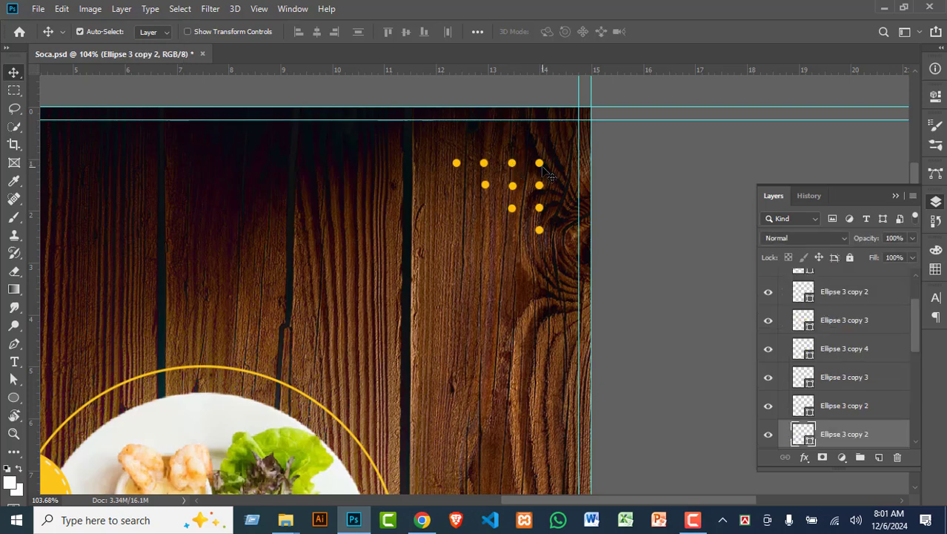
pyautogui.click(514, 185)
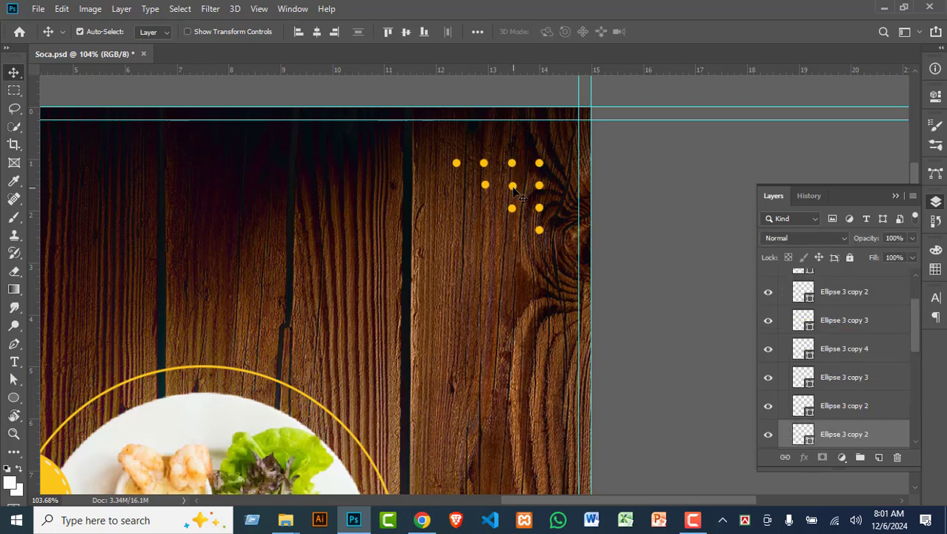
pyautogui.keyDown('shift'); pyautogui.click(515, 187); pyautogui.keyUp('shift')
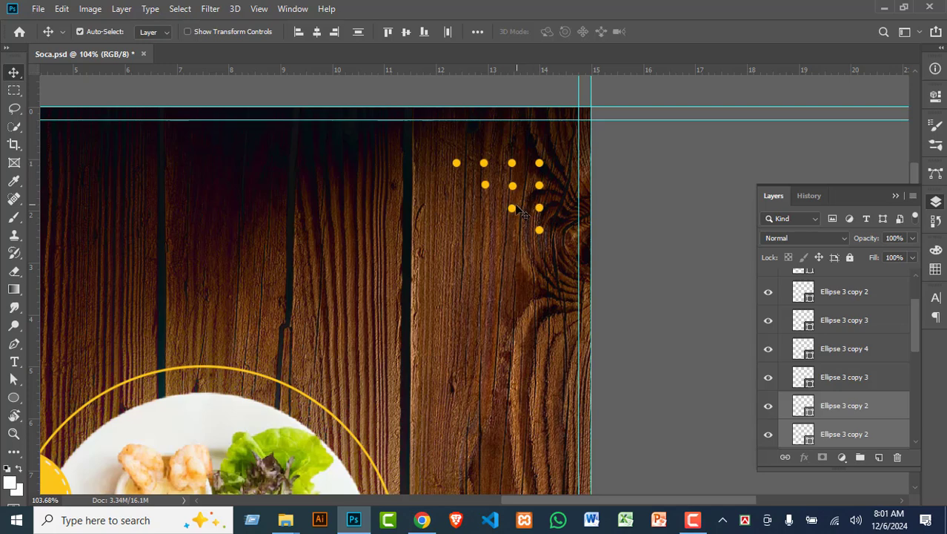
pyautogui.keyDown('shift'); pyautogui.click(539, 210); pyautogui.keyUp('shift')
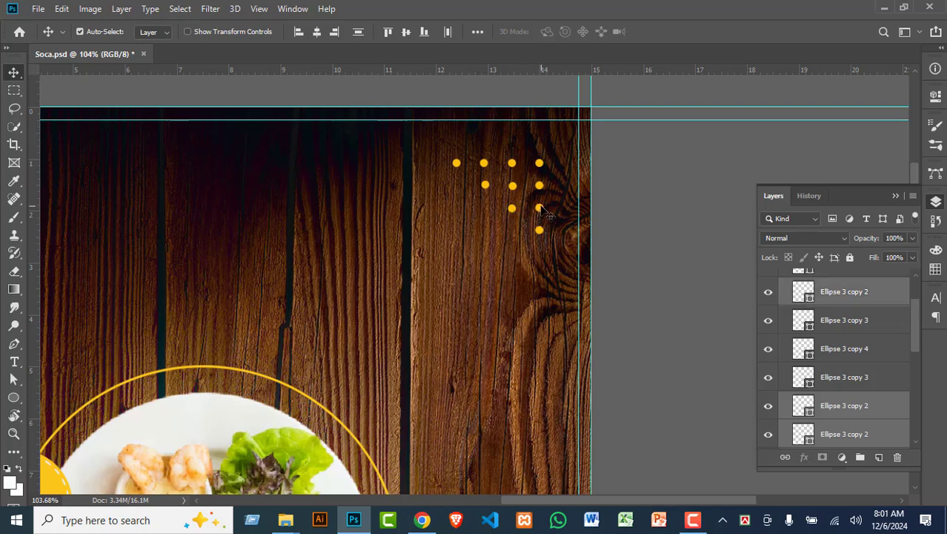
pyautogui.press('ctrl')
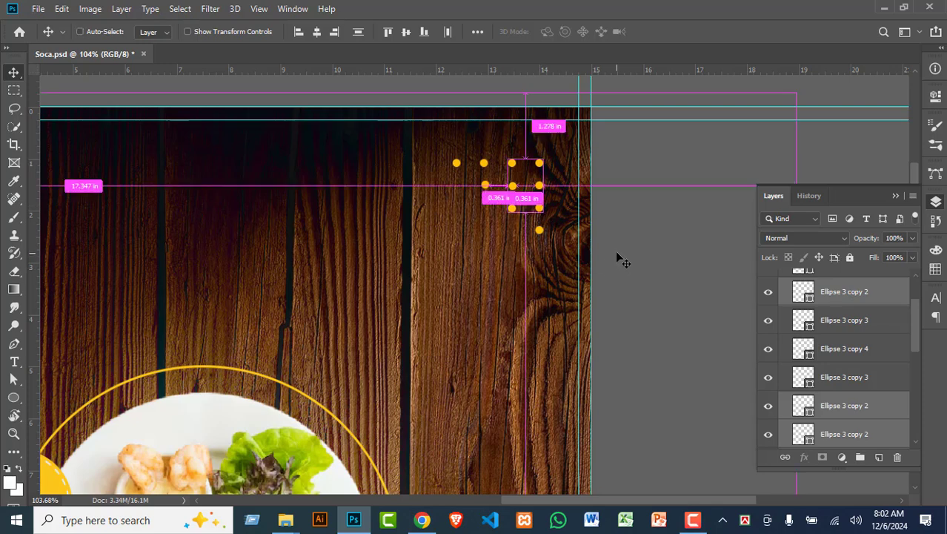
pyautogui.hotkey('ctrl', 'j')
pyautogui.hotkey('ctrl', 'g')
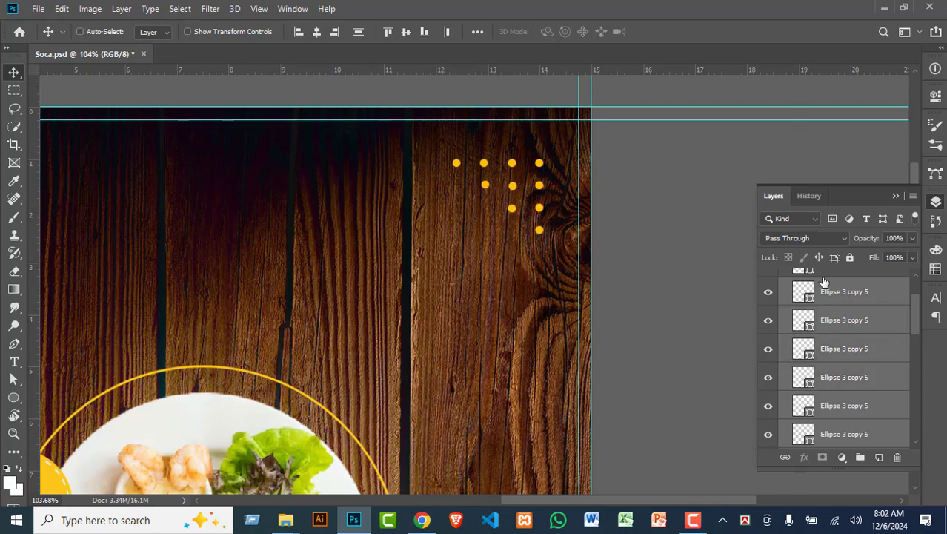
pyautogui.scroll(1, 831, 311)
pyautogui.moveTo(838, 352); pyautogui.dragTo(834, 321)
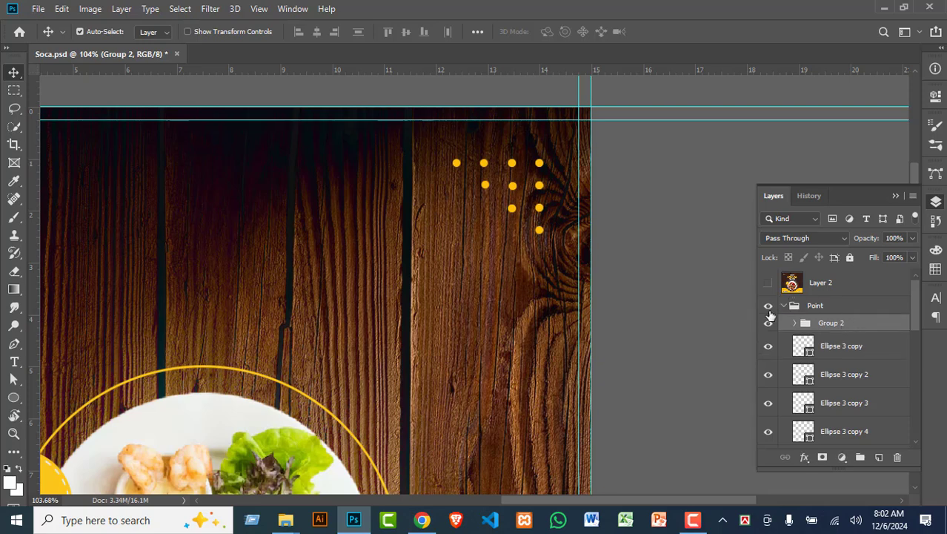
pyautogui.scroll(-1, 795, 329)
# Step: Move the copied dot group straight down the right side of the wood
pyautogui.hotkey('ctrl', 't')
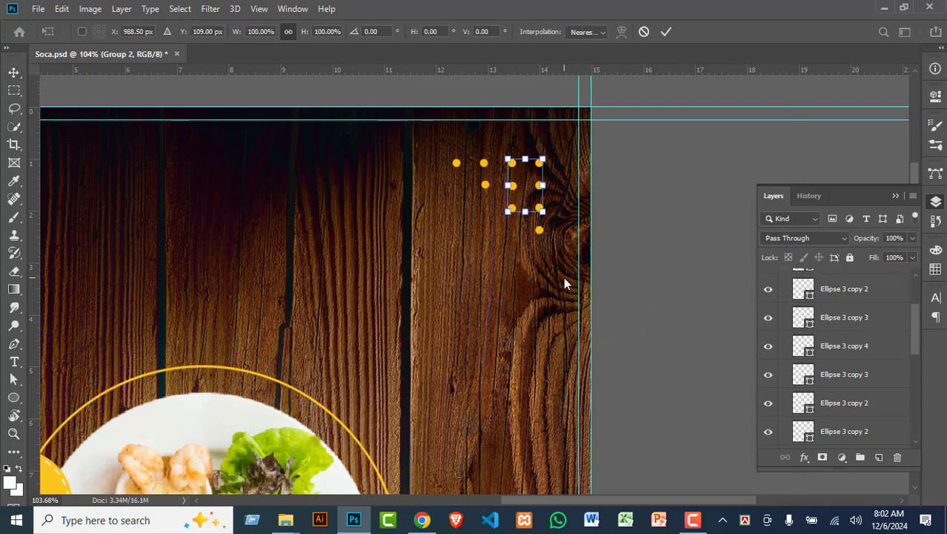
pyautogui.scroll(-1, 563, 274)
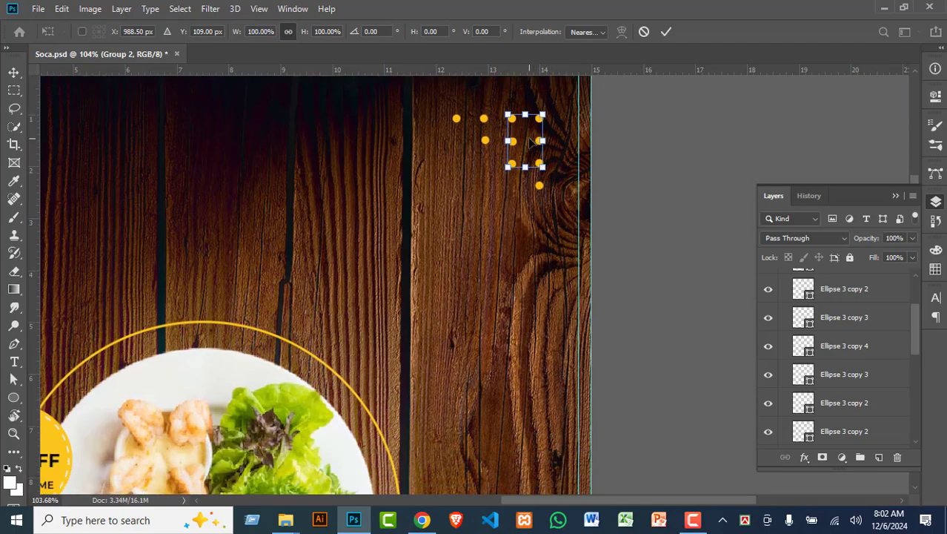
pyautogui.moveTo(531, 141); pyautogui.dragTo(542, 381)
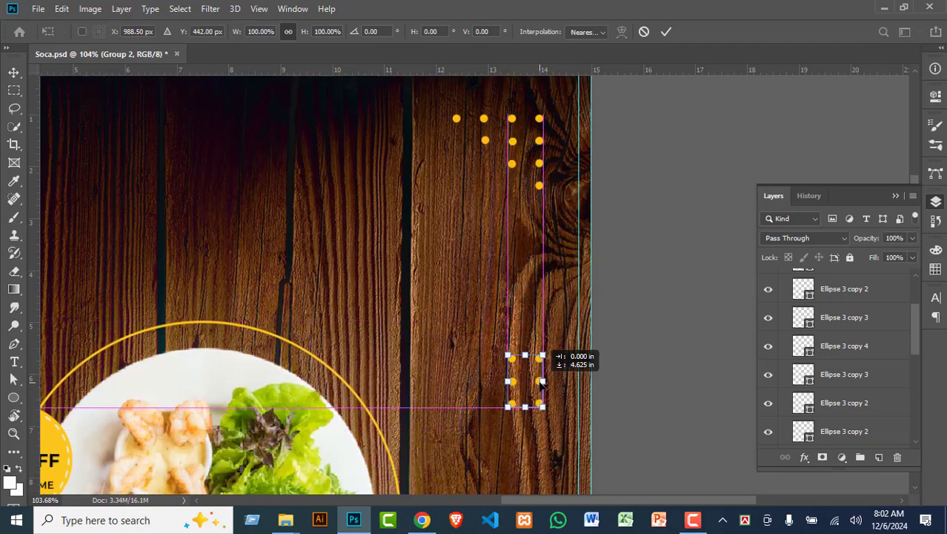
pyautogui.press('Return')
pyautogui.scroll(-1, 558, 359)
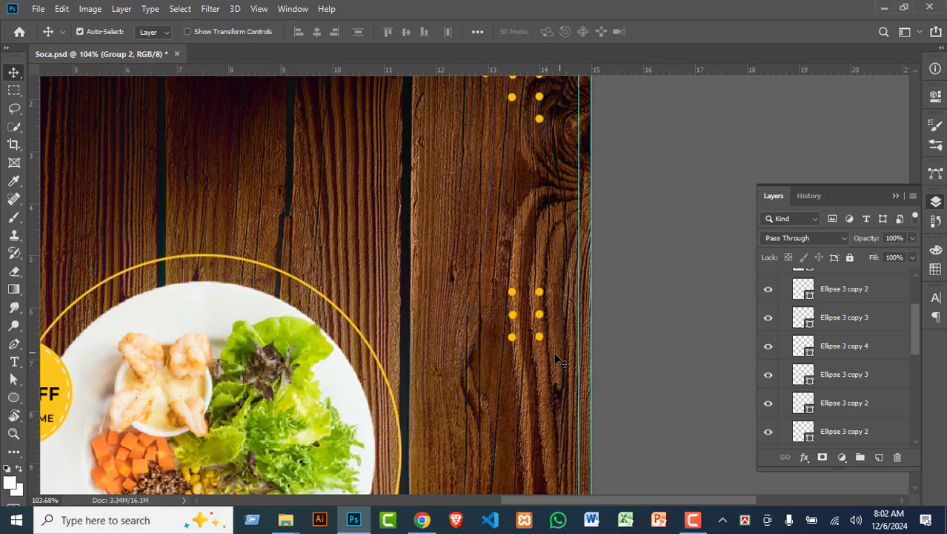
# Step: Duplicate the lower block's two bottom dots and nudge them down one row
pyautogui.click(507, 348)
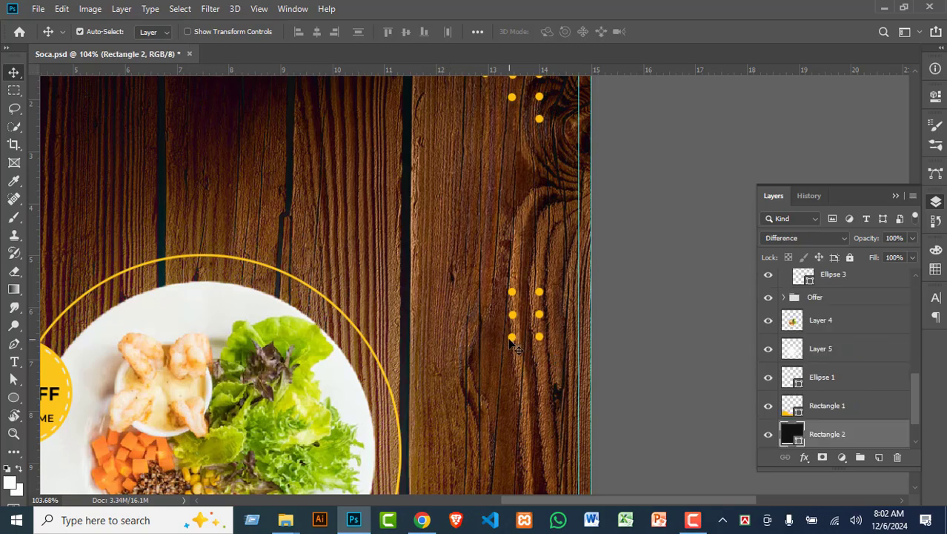
pyautogui.click(512, 341)
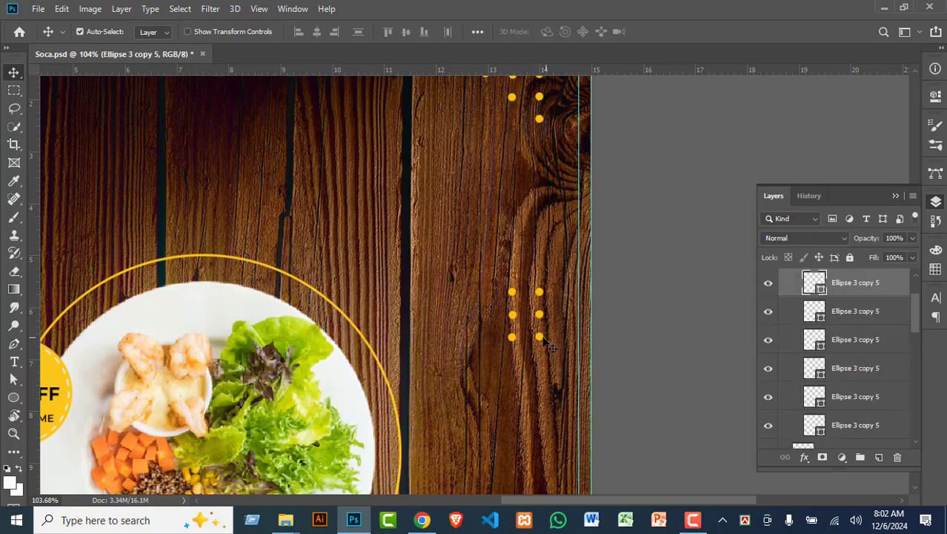
pyautogui.keyDown('shift'); pyautogui.click(542, 341); pyautogui.keyUp('shift')
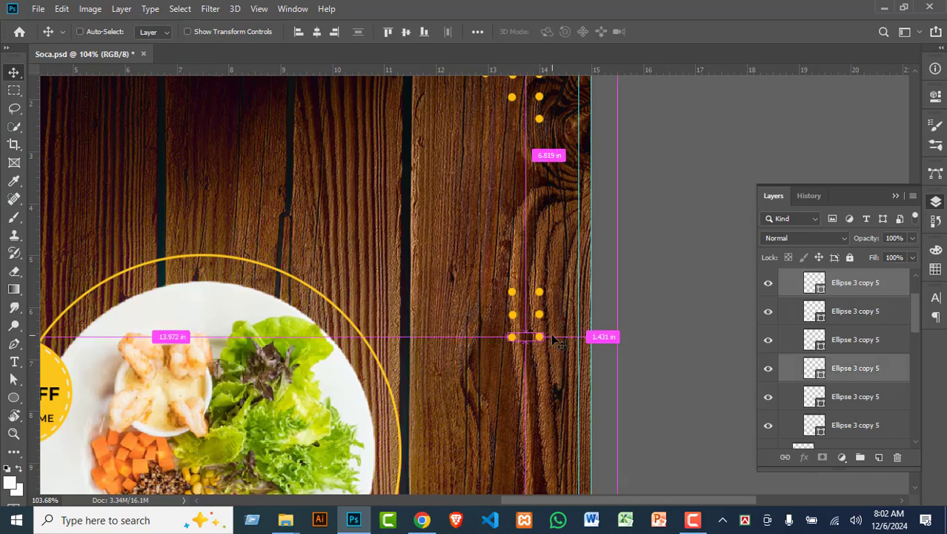
pyautogui.hotkey('ctrl', 'j')
pyautogui.hotkey('ctrl', 't')
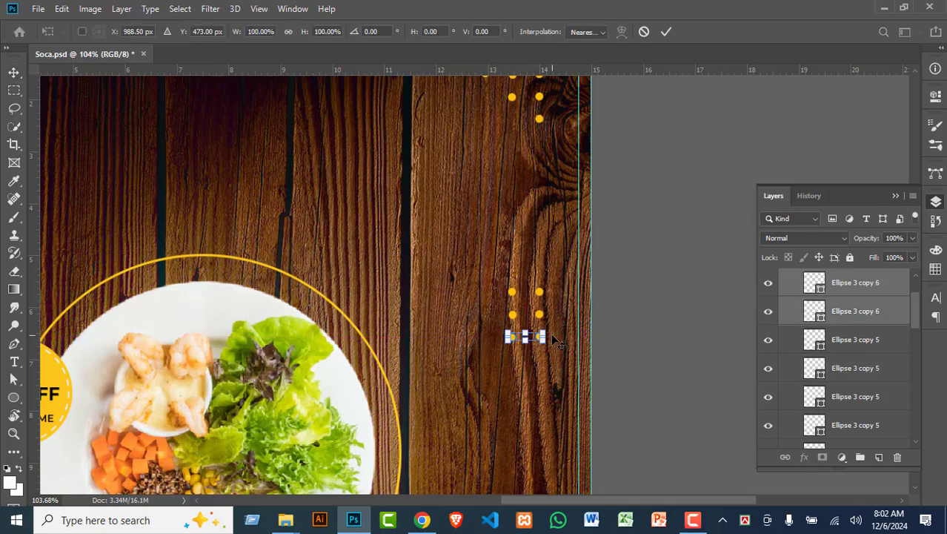
pyautogui.hotkey('shift', 'Down')
pyautogui.hotkey('shift', 'Down')
pyautogui.hotkey('shift', 'Down')
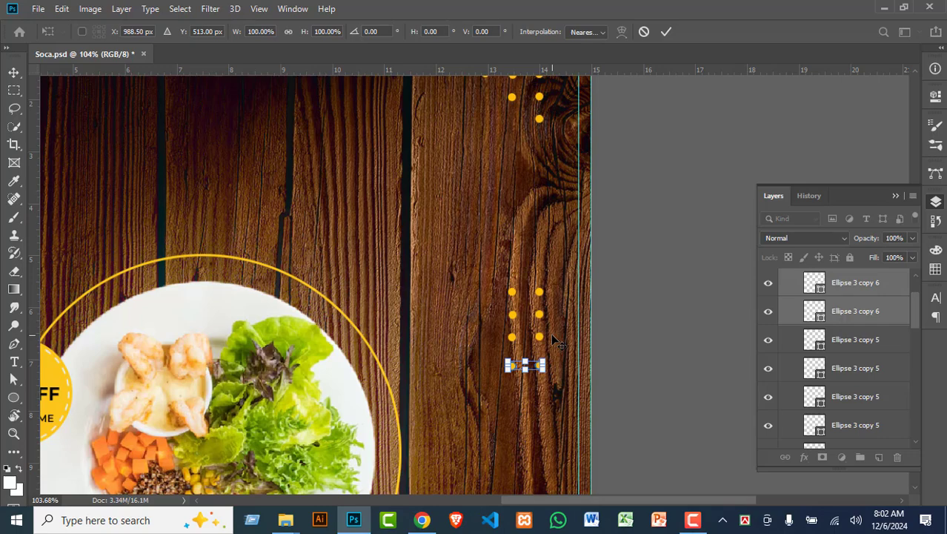
pyautogui.press('Return')
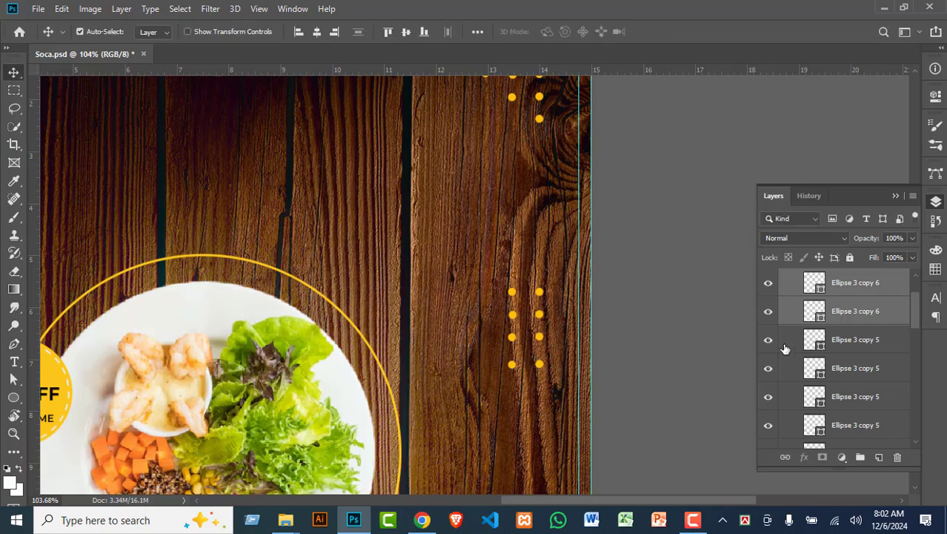
pyautogui.scroll(2, 785, 345)
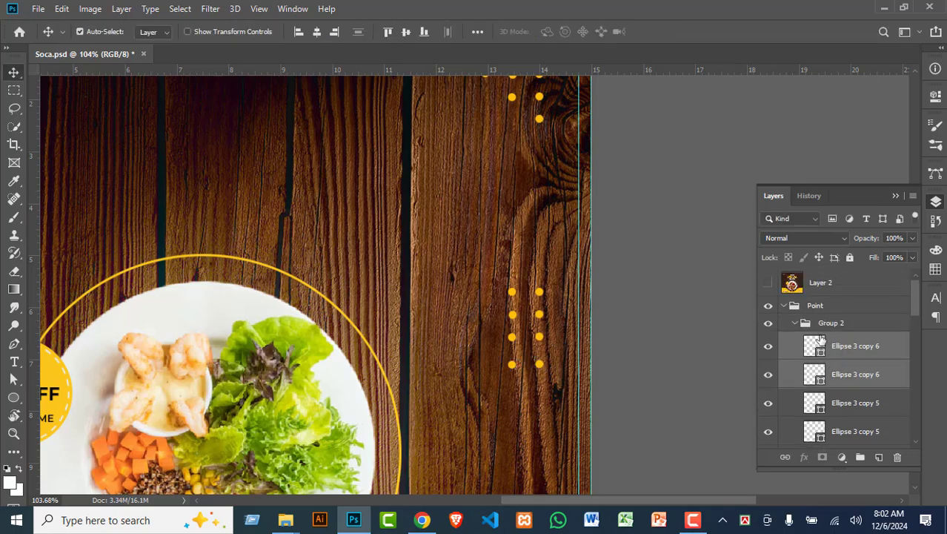
# Step: Expand and collapse Group 2, toggling Layer 2's reference design to compare, leaving it visible
pyautogui.click(797, 323)
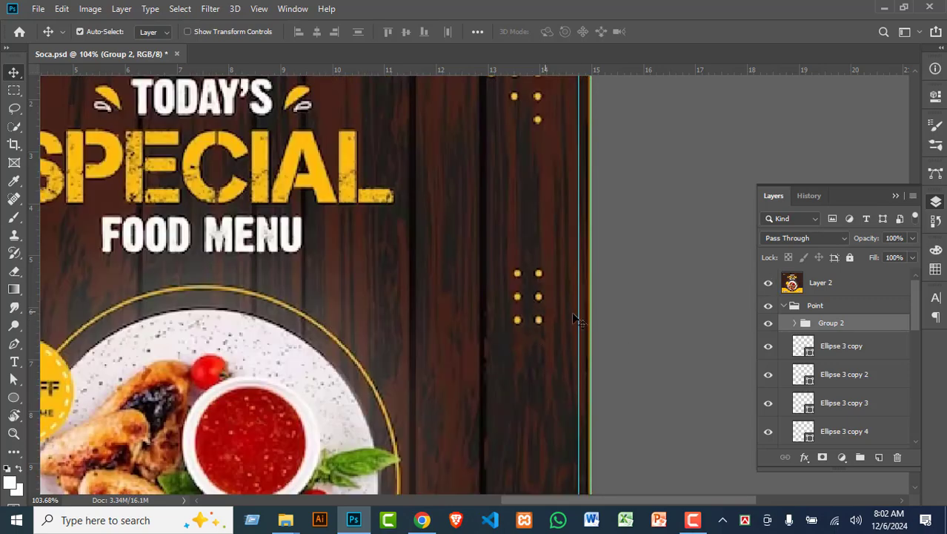
pyautogui.scroll(3, 386, 349)
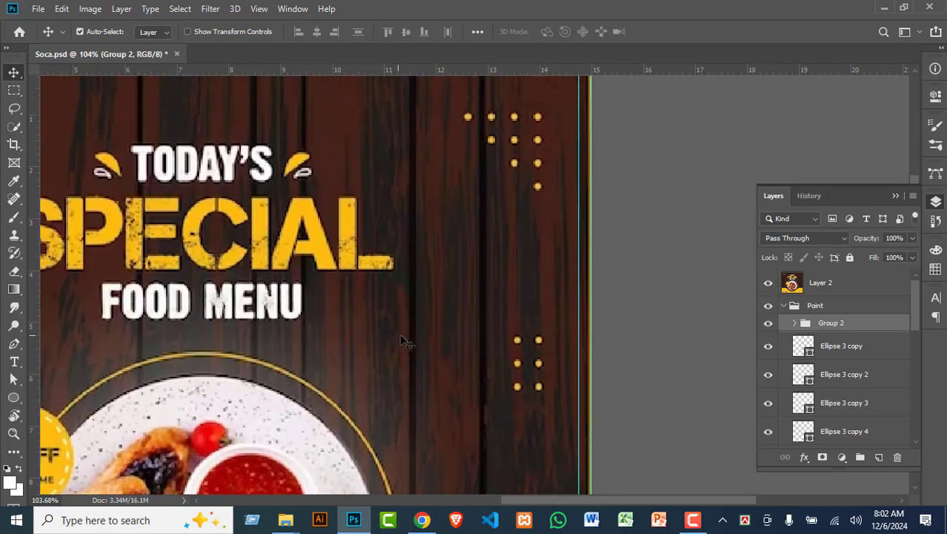
pyautogui.click(795, 323)
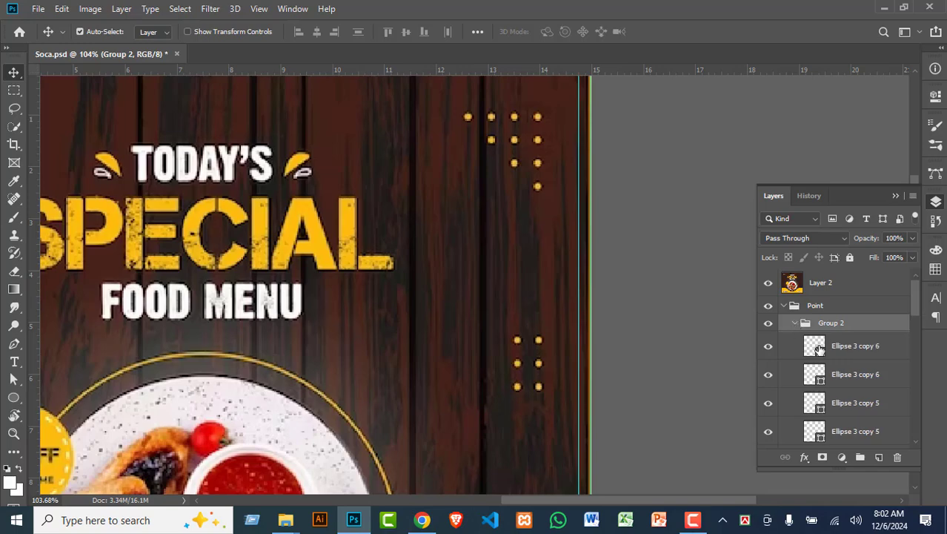
pyautogui.click(770, 285)
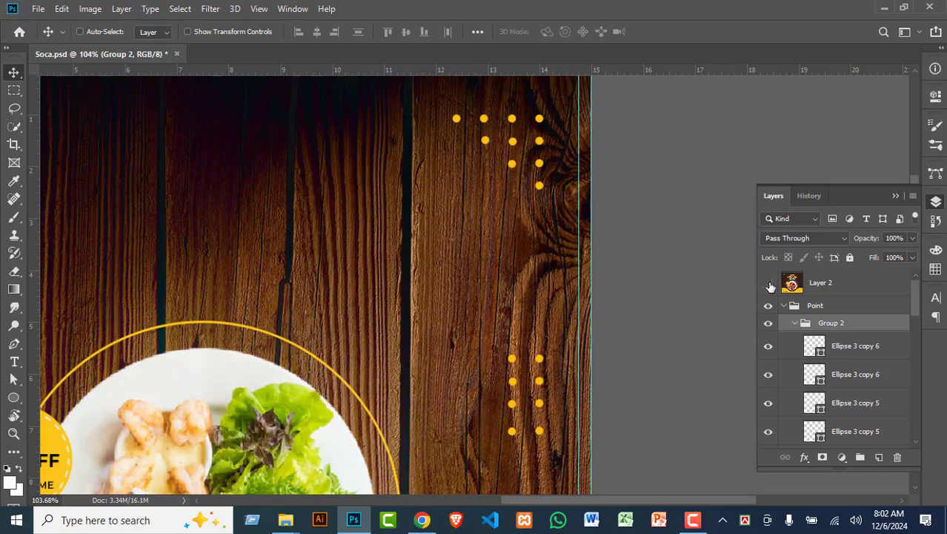
pyautogui.click(769, 285)
pyautogui.click(770, 285)
pyautogui.press('ctrl')
pyautogui.click(795, 324)
pyautogui.scroll(-2, 350, 380)
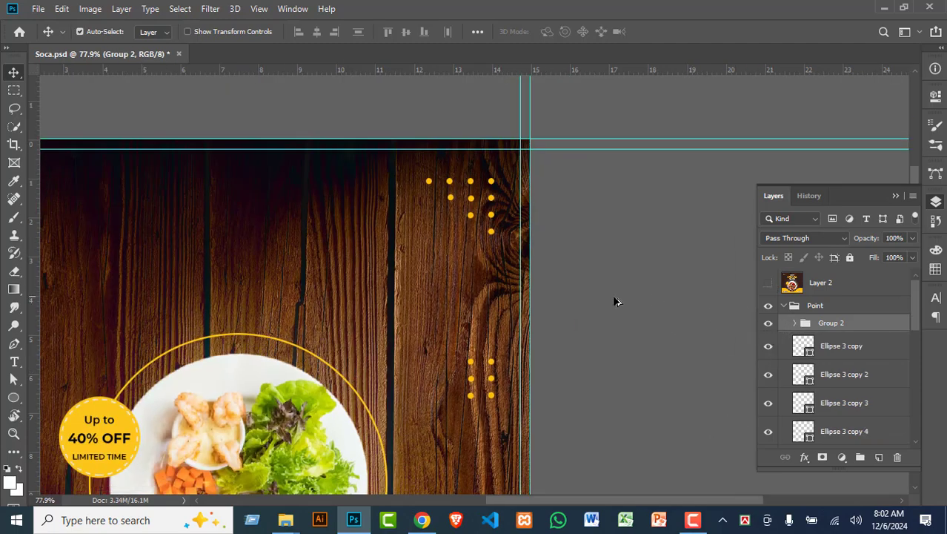
pyautogui.scroll(-2, 612, 294)
pyautogui.click(768, 282)
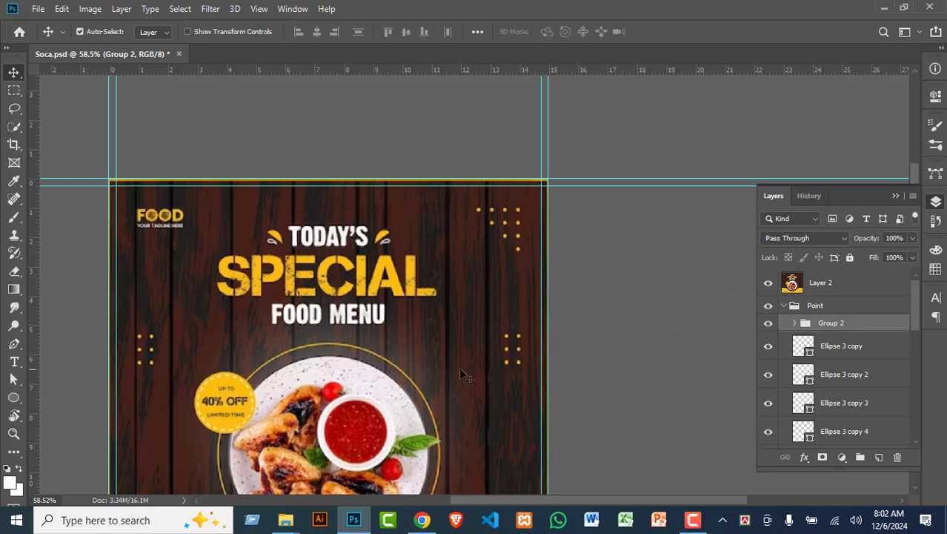
pyautogui.press('ctrl')
# Step: Duplicate the dot group and slide the copy left to the poster's left side
pyautogui.hotkey('ctrl', 'j')
pyautogui.hotkey('ctrl', 't')
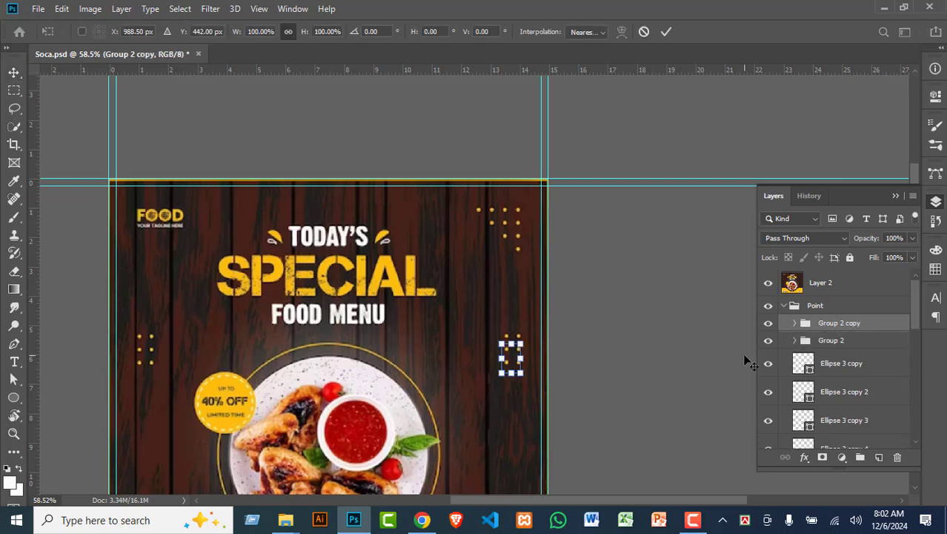
pyautogui.hotkey('shift', 'Left')
pyautogui.hotkey('shift', 'Left')
pyautogui.hotkey('shift', 'Left')
pyautogui.hotkey('shift', 'Left')
pyautogui.hotkey('shift', 'Left')
pyautogui.hotkey('shift', 'Left')
pyautogui.hotkey('shift', 'Left')
pyautogui.hotkey('shift', 'Left')
pyautogui.hotkey('shift', 'Left')
pyautogui.hotkey('shift', 'Left')
pyautogui.hotkey('shift', 'Left')
pyautogui.hotkey('shift', 'Left')
pyautogui.hotkey('shift', 'Left')
pyautogui.hotkey('shift', 'Left')
pyautogui.hotkey('shift', 'Left')
pyautogui.hotkey('shift', 'Left')
pyautogui.hotkey('shift', 'Left')
pyautogui.hotkey('shift', 'Left')
pyautogui.hotkey('shift', 'Left')
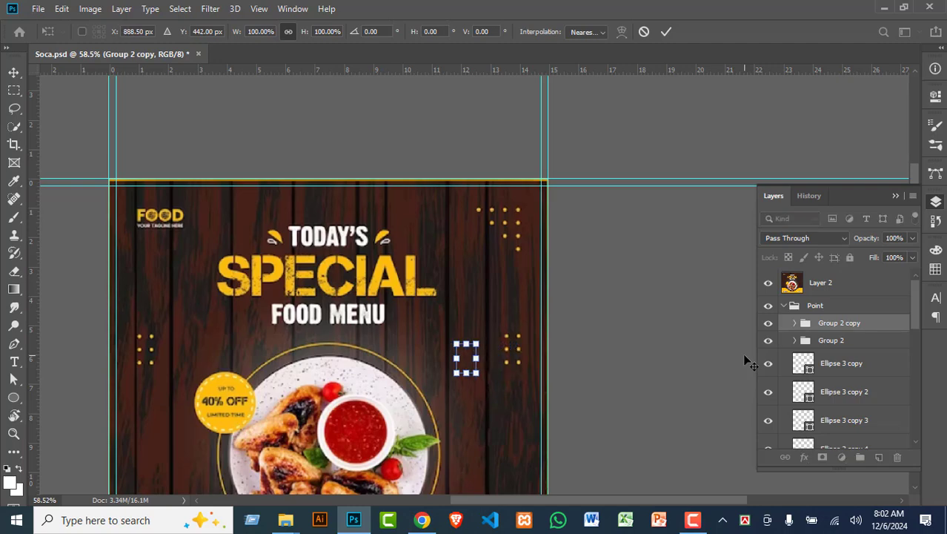
pyautogui.hotkey('shift', 'Left')
pyautogui.hotkey('shift', 'Left')
pyautogui.hotkey('shift', 'Left')
pyautogui.hotkey('shift', 'Left')
pyautogui.hotkey('shift', 'Left')
pyautogui.hotkey('shift', 'Left')
pyautogui.hotkey('shift', 'Left')
pyautogui.hotkey('shift', 'Left')
pyautogui.hotkey('shift', 'Left')
pyautogui.hotkey('shift', 'Left')
pyautogui.hotkey('shift', 'Left')
pyautogui.hotkey('shift', 'Left')
pyautogui.hotkey('shift', 'Left')
pyautogui.hotkey('shift', 'Left')
pyautogui.hotkey('shift', 'Left')
pyautogui.hotkey('shift', 'Left')
pyautogui.hotkey('shift', 'Left')
pyautogui.hotkey('shift', 'Left')
pyautogui.hotkey('shift', 'Left')
pyautogui.hotkey('shift', 'Left')
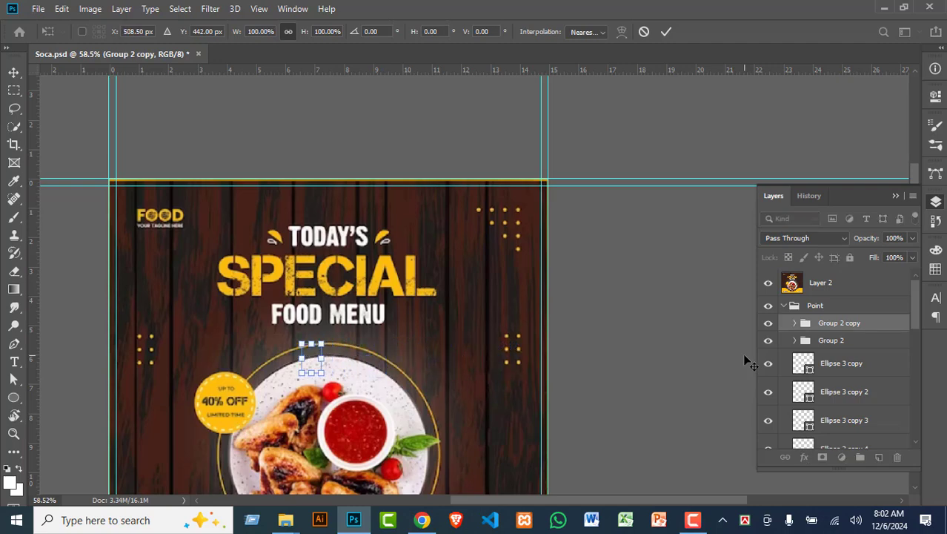
pyautogui.hotkey('shift', 'Left')
pyautogui.hotkey('shift', 'Left')
pyautogui.hotkey('shift', 'Left')
pyautogui.hotkey('shift', 'Left')
pyautogui.hotkey('shift', 'Left')
pyautogui.hotkey('shift', 'Left')
pyautogui.hotkey('shift', 'Left')
pyautogui.hotkey('shift', 'Left')
pyautogui.hotkey('shift', 'Left')
pyautogui.hotkey('shift', 'Left')
pyautogui.hotkey('shift', 'Left')
pyautogui.hotkey('shift', 'Left')
pyautogui.hotkey('shift', 'Left')
pyautogui.hotkey('shift', 'Left')
pyautogui.hotkey('shift', 'Left')
pyautogui.hotkey('shift', 'Left')
pyautogui.hotkey('shift', 'Left')
pyautogui.hotkey('shift', 'Left')
pyautogui.hotkey('shift', 'Left')
pyautogui.hotkey('shift', 'Left')
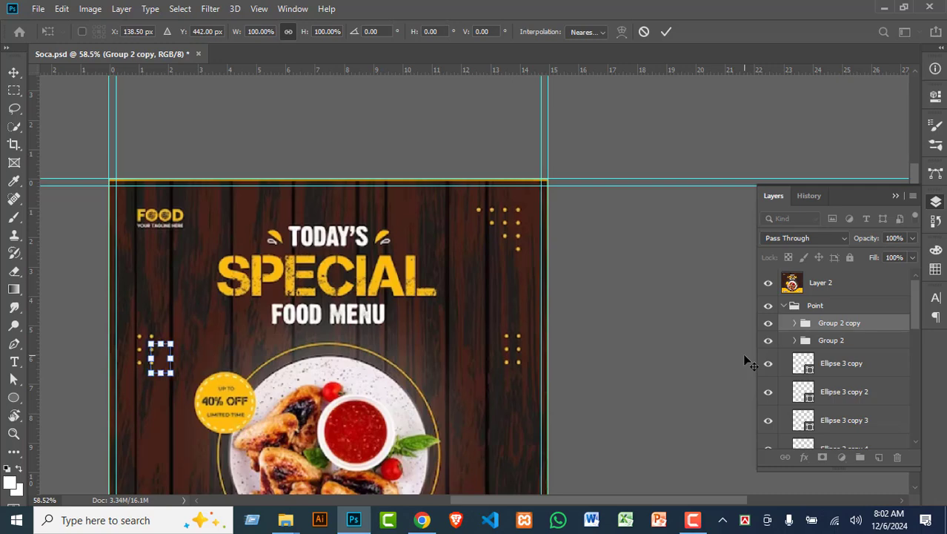
pyautogui.hotkey('shift', 'Left')
pyautogui.hotkey('shift', 'Left')
pyautogui.hotkey('shift', 'Left')
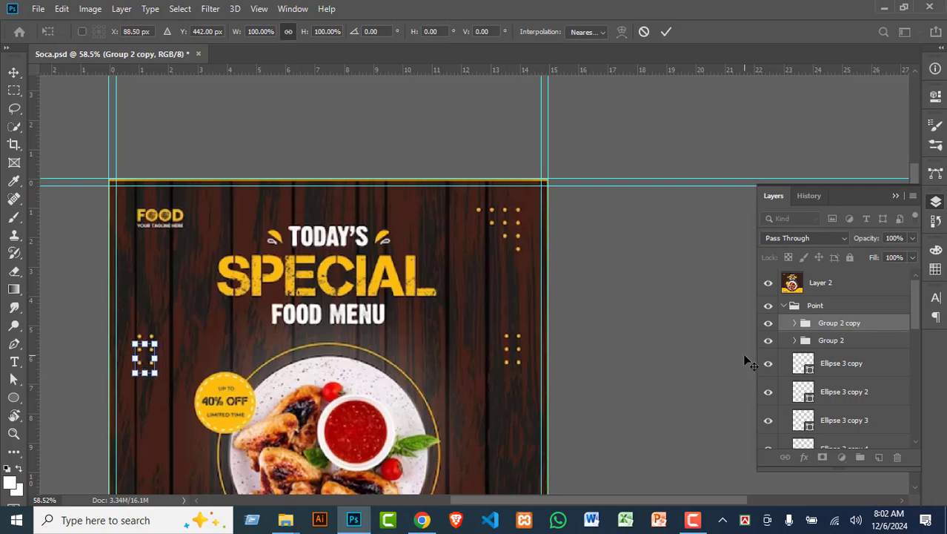
pyautogui.press('Return')
pyautogui.scroll(-1, 278, 280)
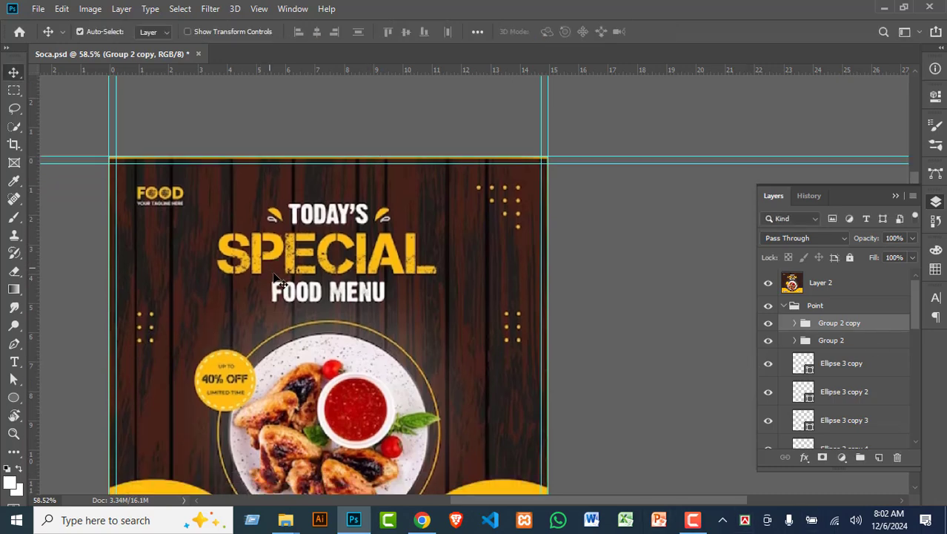
pyautogui.scroll(-1, 278, 280)
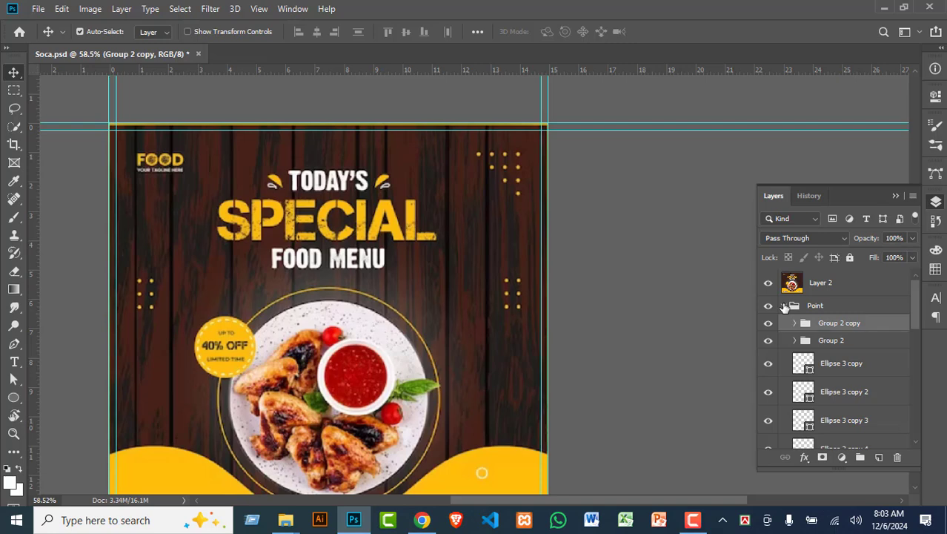
# Step: Collapse the Point group in the Layers panel
pyautogui.click(784, 306)
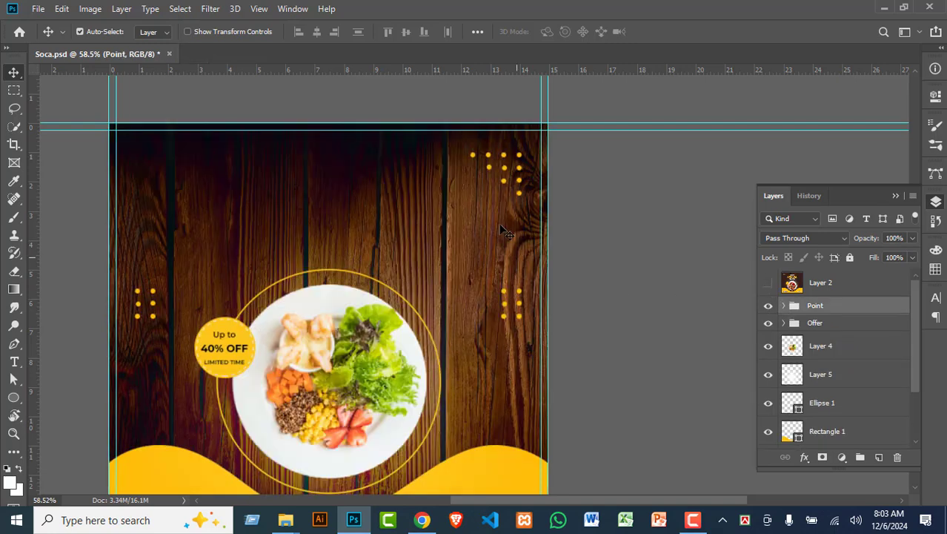
pyautogui.scroll(-3, 449, 315)
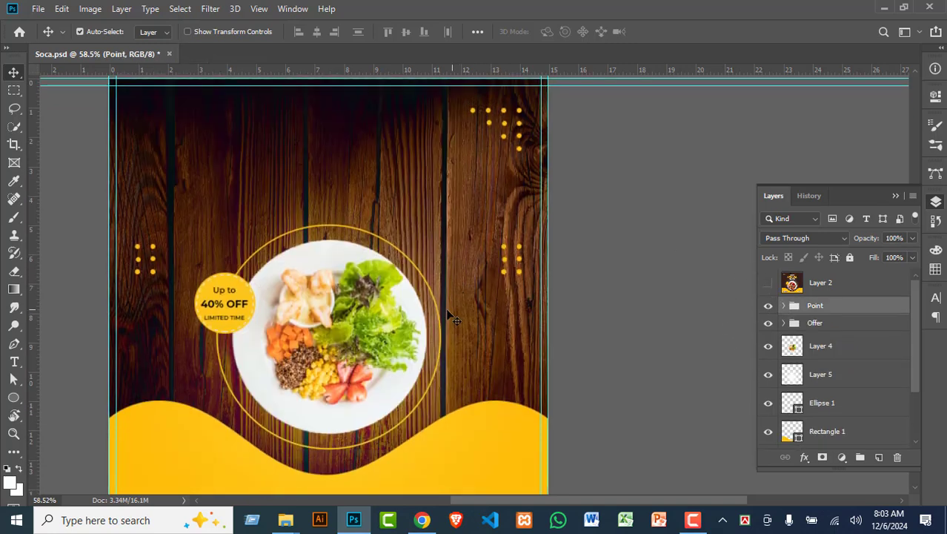
pyautogui.scroll(-4, 474, 386)
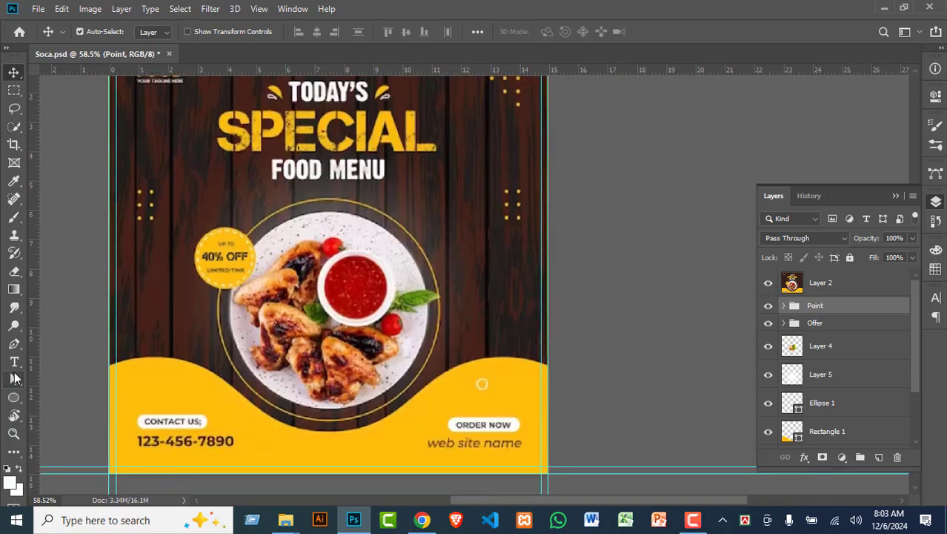
# Step: Draw a rectangle around CONTACT US with linked 17 px corner radii
pyautogui.click(14, 397)
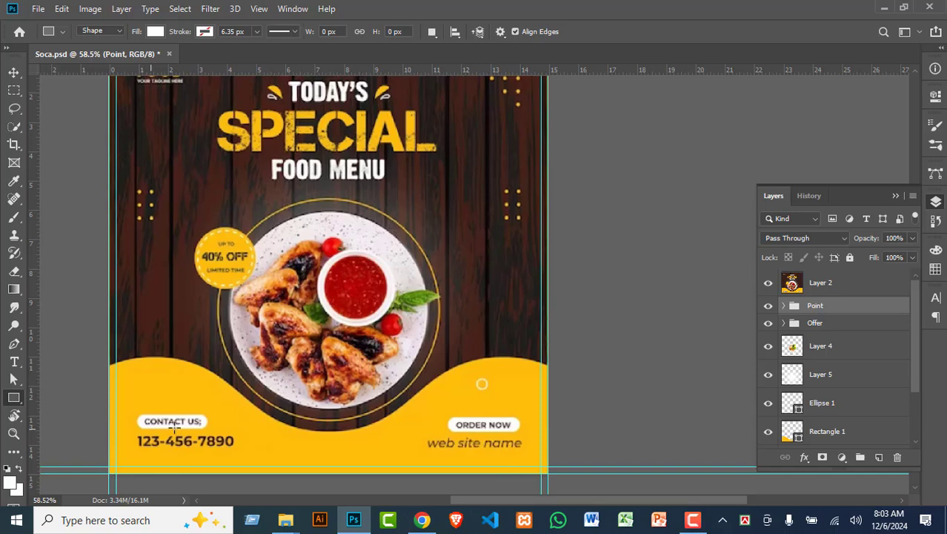
pyautogui.moveTo(135, 416); pyautogui.dragTo(209, 427)
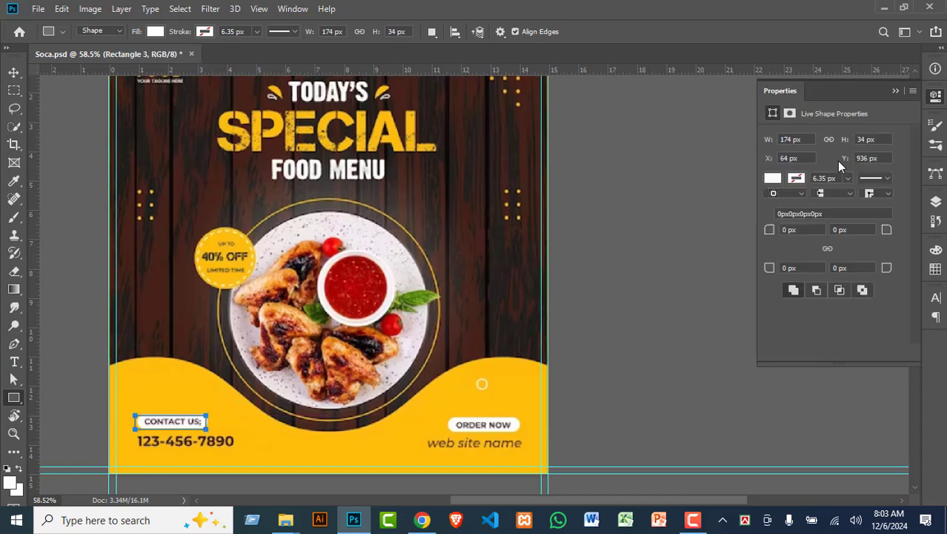
pyautogui.click(827, 250)
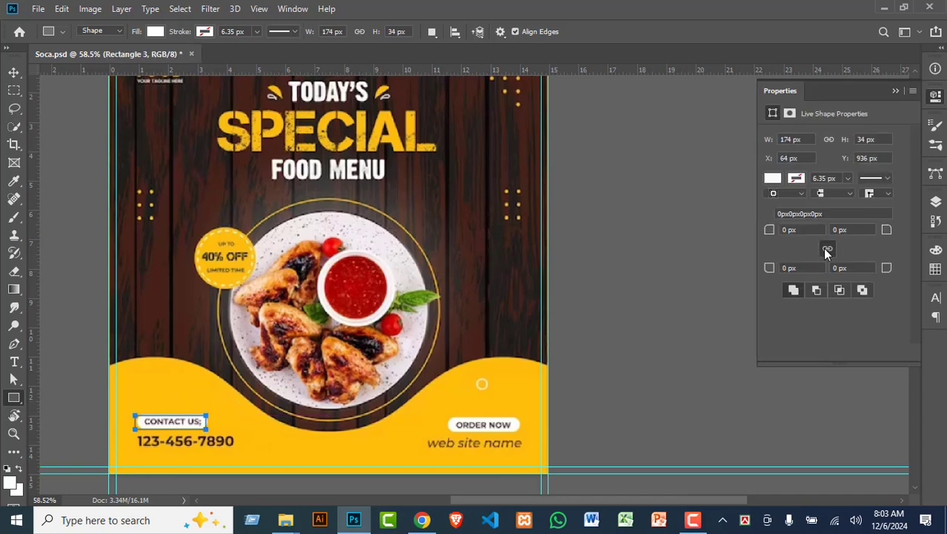
pyautogui.click(784, 230)
pyautogui.write('17')
pyautogui.press('Return')
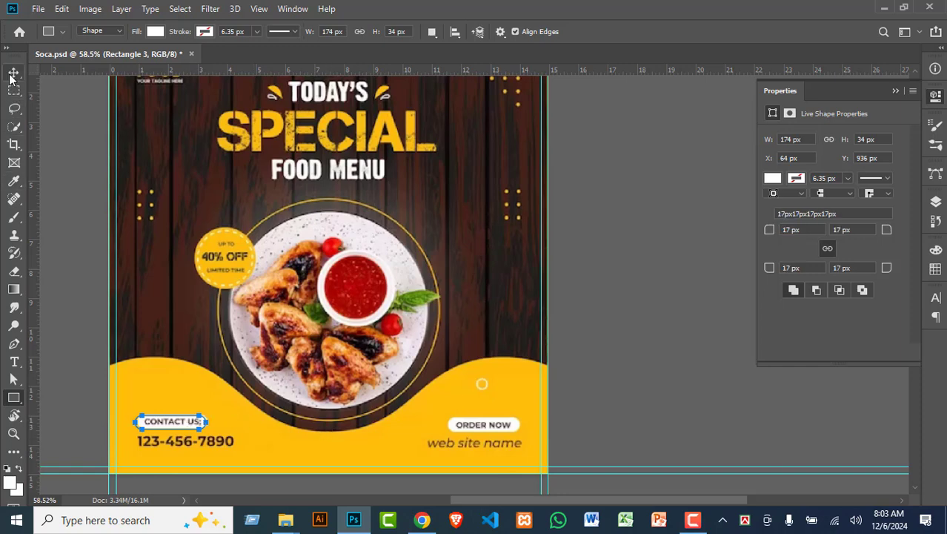
# Step: Duplicate the rounded rectangle and move the copy onto ORDER NOW
pyautogui.click(13, 72)
pyautogui.hotkey('ctrl', 'j')
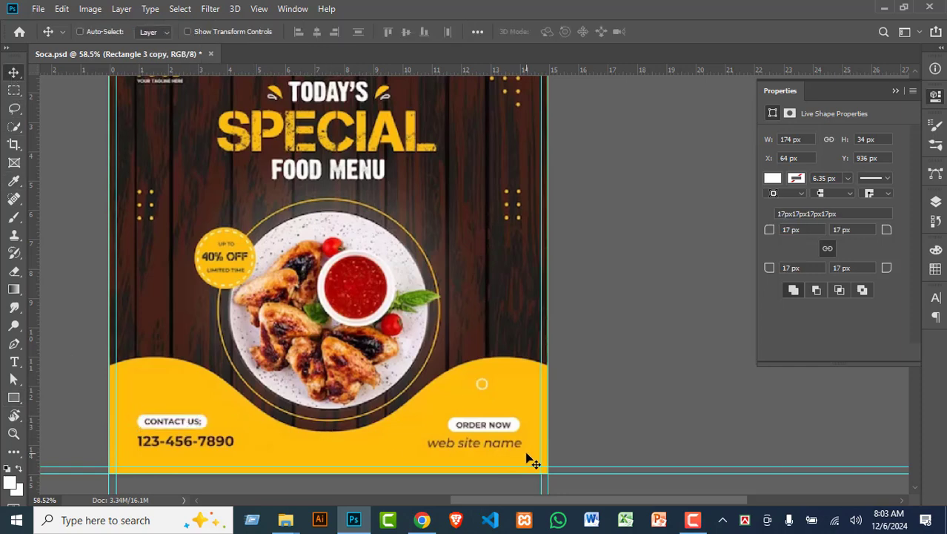
pyautogui.hotkey('ctrl', 't')
pyautogui.hotkey('shift', 'Right')
pyautogui.hotkey('shift', 'Right')
pyautogui.hotkey('shift', 'Right')
pyautogui.hotkey('shift', 'Right')
pyautogui.hotkey('shift', 'Right')
pyautogui.hotkey('shift', 'Right')
pyautogui.hotkey('shift', 'Right')
pyautogui.hotkey('shift', 'Right')
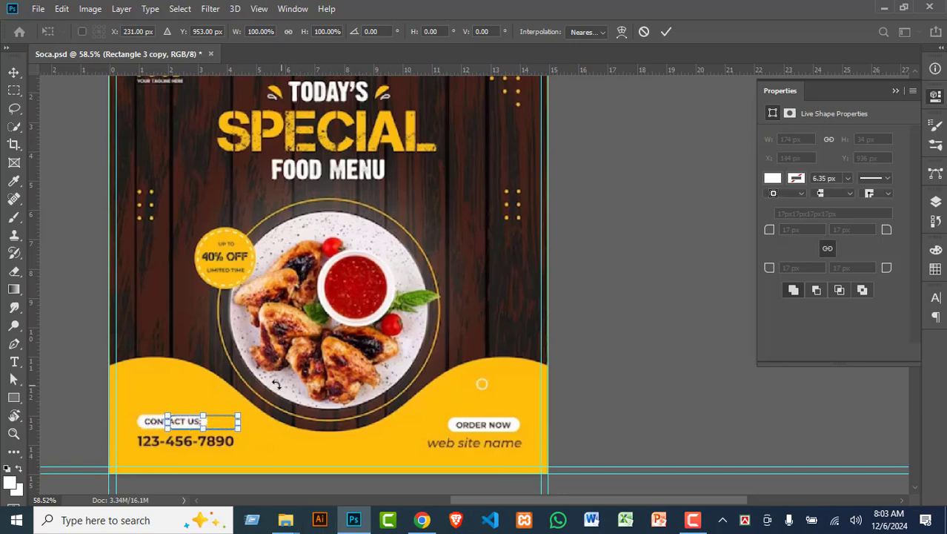
pyautogui.moveTo(221, 422); pyautogui.dragTo(517, 409)
pyautogui.press('Return')
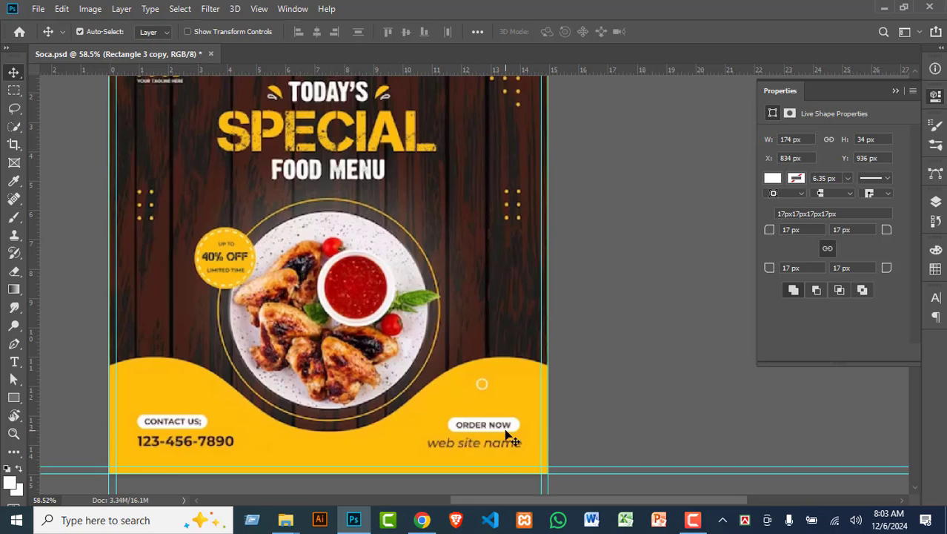
pyautogui.scroll(2, 71, 467)
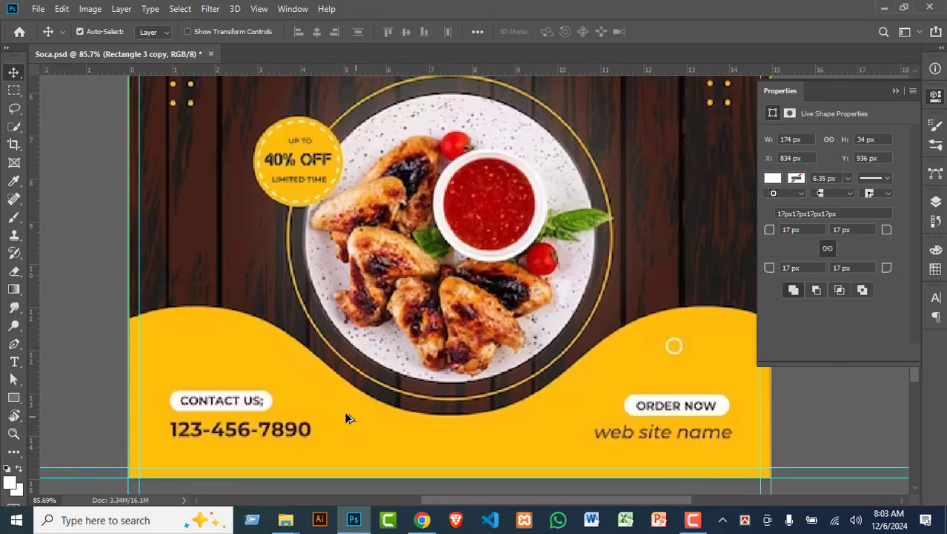
# Step: Add a 'Contacty us' text layer on the yellow wave and a copy shifted right
pyautogui.scroll(1, 346, 417)
pyautogui.click(936, 202)
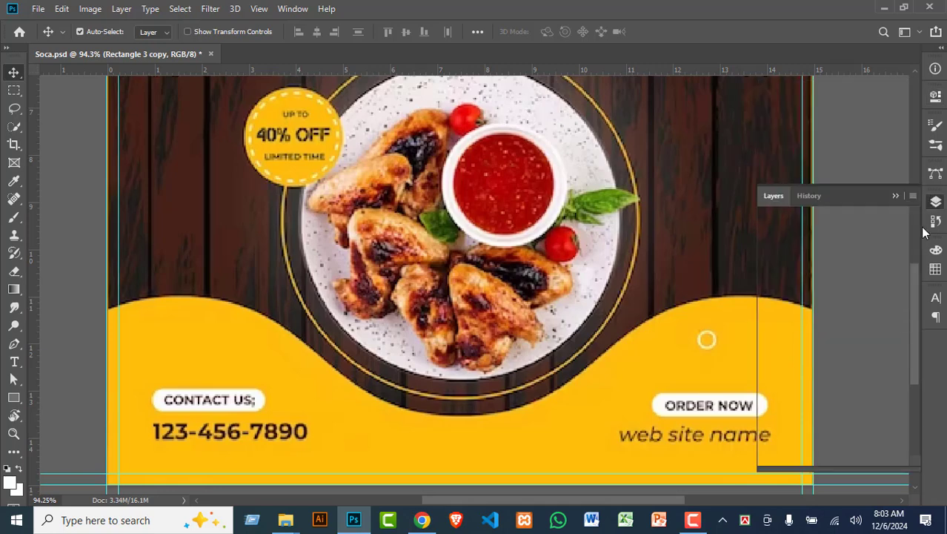
pyautogui.press('t')
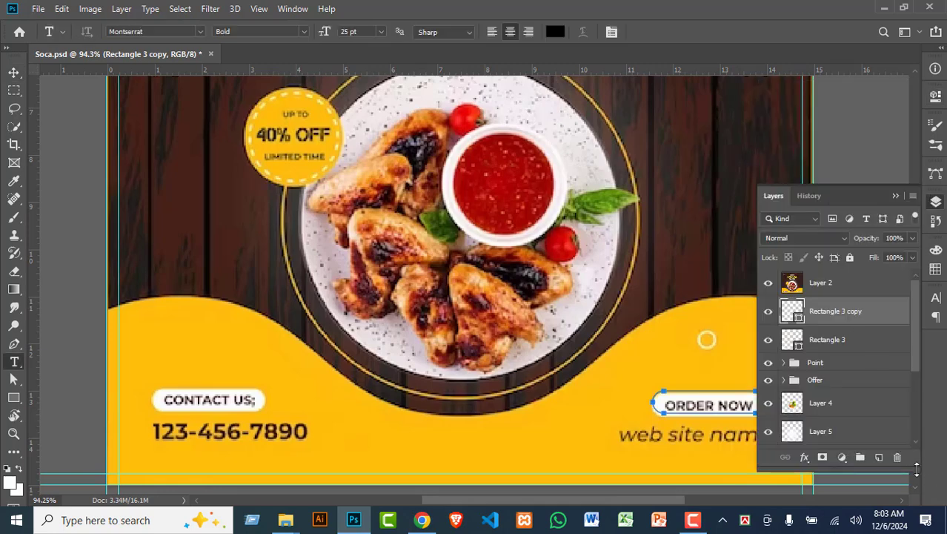
pyautogui.click(879, 457)
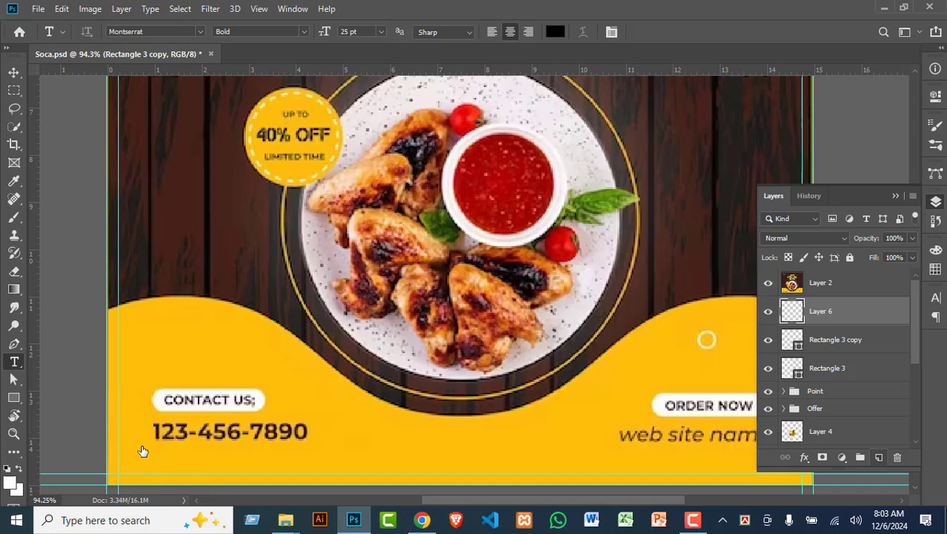
pyautogui.click(174, 365)
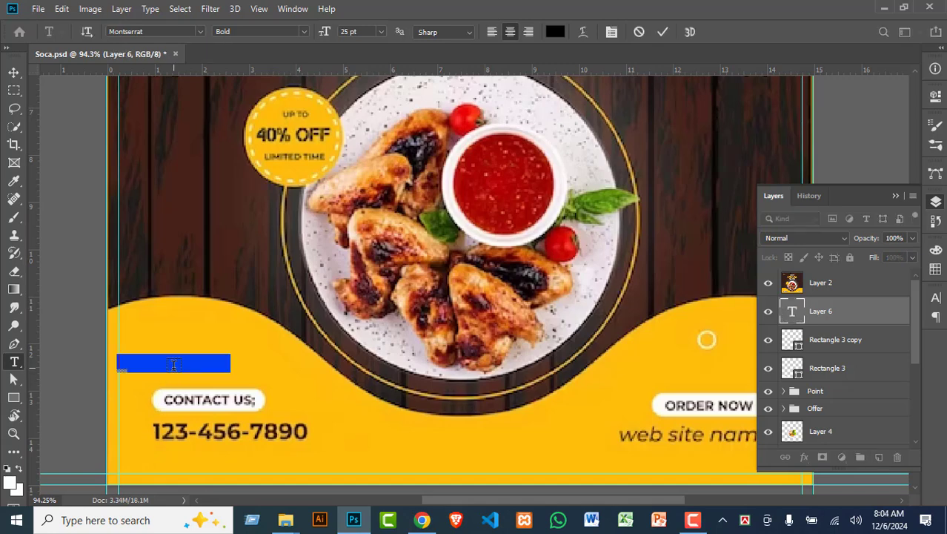
pyautogui.press('BackSpace')
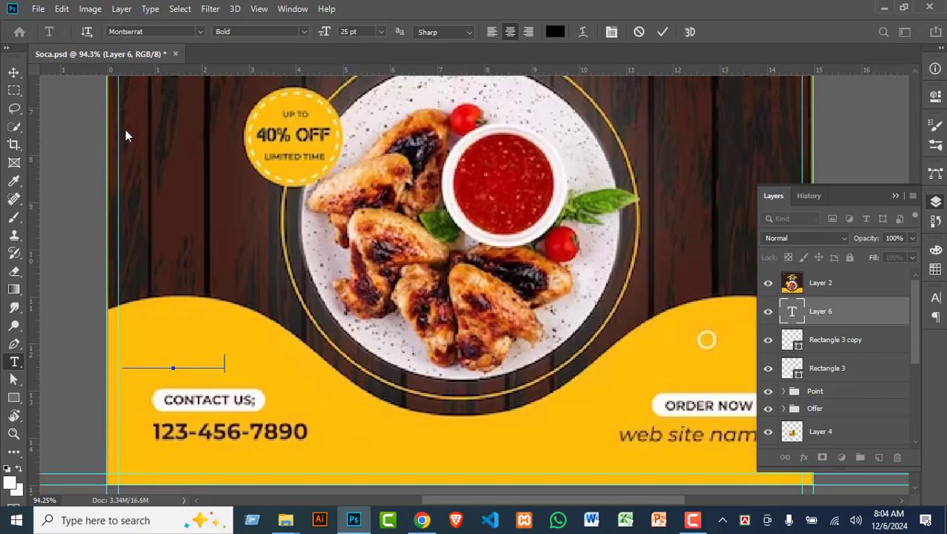
pyautogui.click(14, 72)
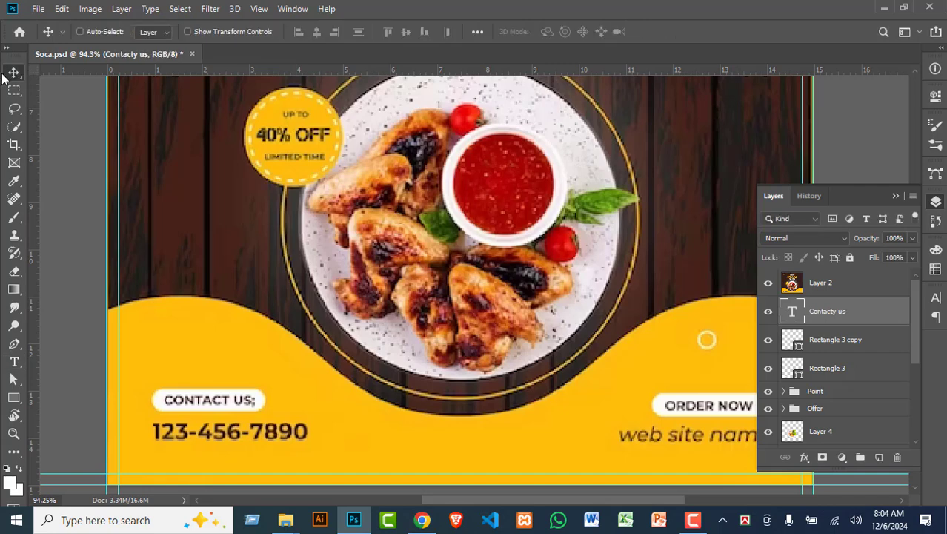
pyautogui.hotkey('ctrl', 't')
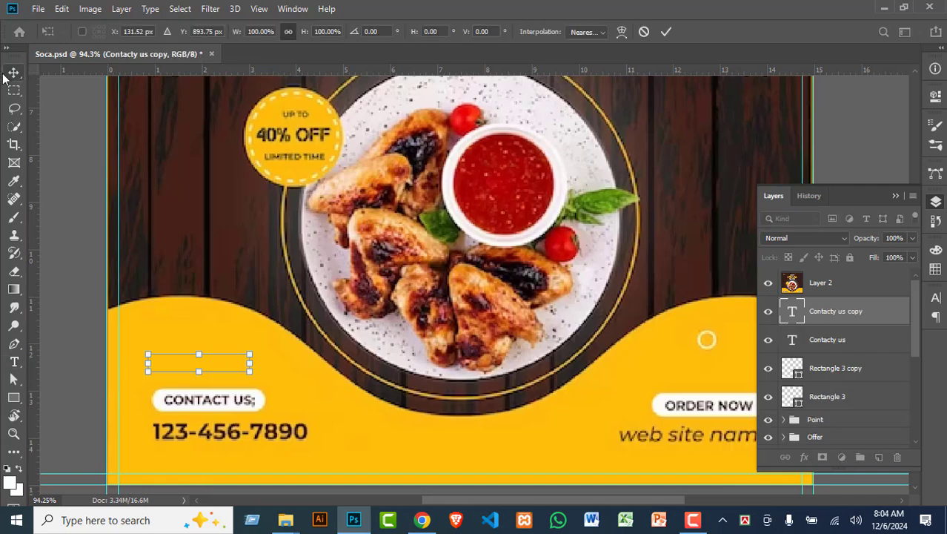
pyautogui.hotkey('shift', 'Right')
pyautogui.hotkey('shift', 'Right')
pyautogui.hotkey('shift', 'Right')
pyautogui.hotkey('shift', 'Right')
pyautogui.hotkey('shift', 'Right')
pyautogui.hotkey('shift', 'Right')
pyautogui.hotkey('shift', 'Right')
pyautogui.hotkey('shift', 'Right')
pyautogui.hotkey('shift', 'Right')
pyautogui.hotkey('shift', 'Right')
pyautogui.hotkey('shift', 'Right')
pyautogui.hotkey('shift', 'Right')
pyautogui.hotkey('shift', 'Right')
pyautogui.hotkey('shift', 'Right')
pyautogui.hotkey('shift', 'Right')
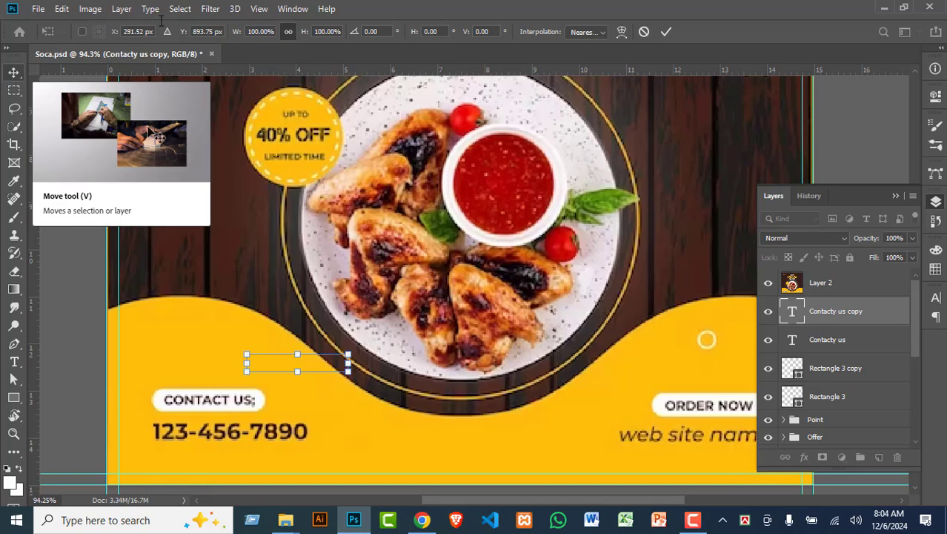
pyautogui.press('Return')
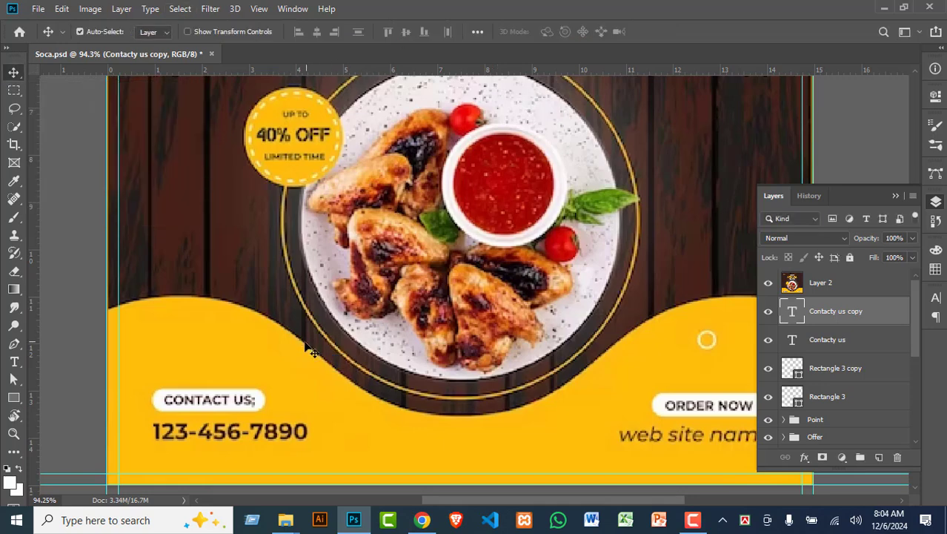
# Step: Add an 'ORDER NOW' text layer above the button shapes
pyautogui.press('t')
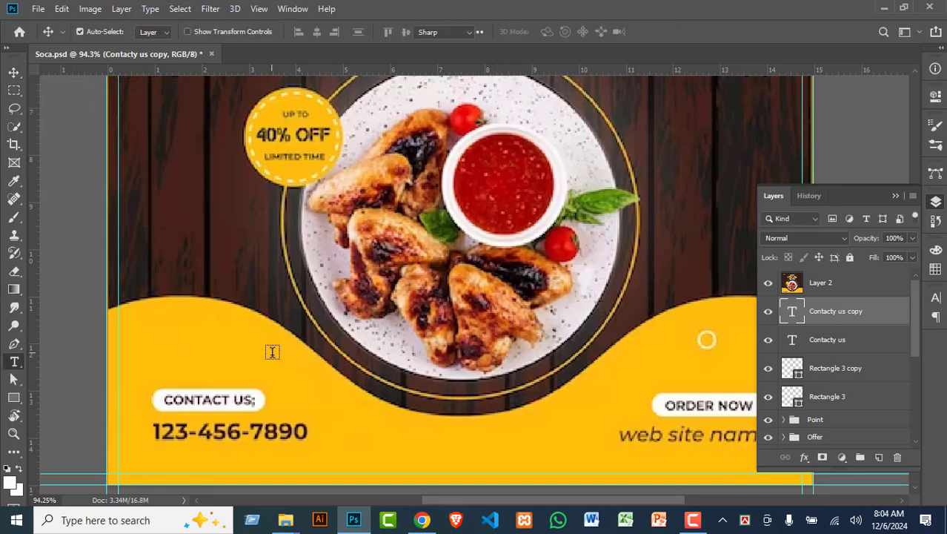
pyautogui.click(277, 345)
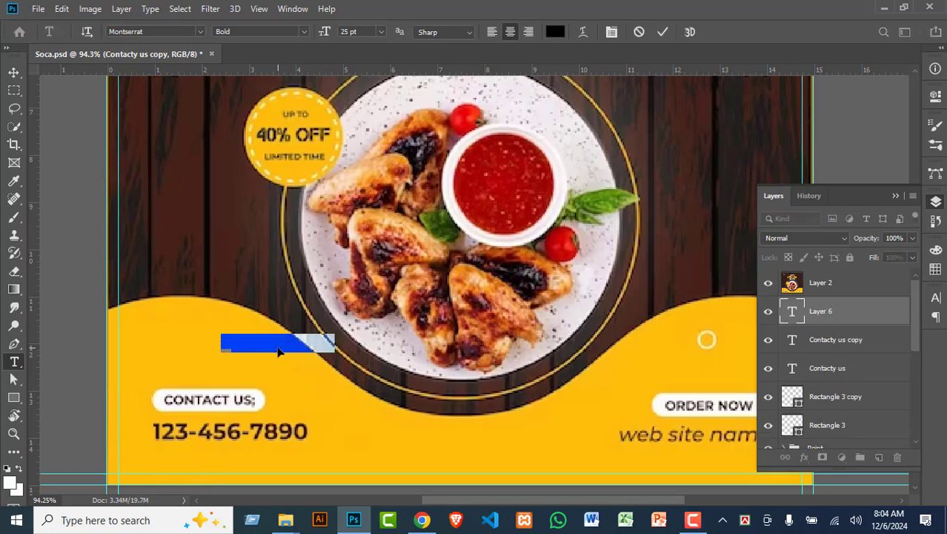
pyautogui.press('BackSpace')
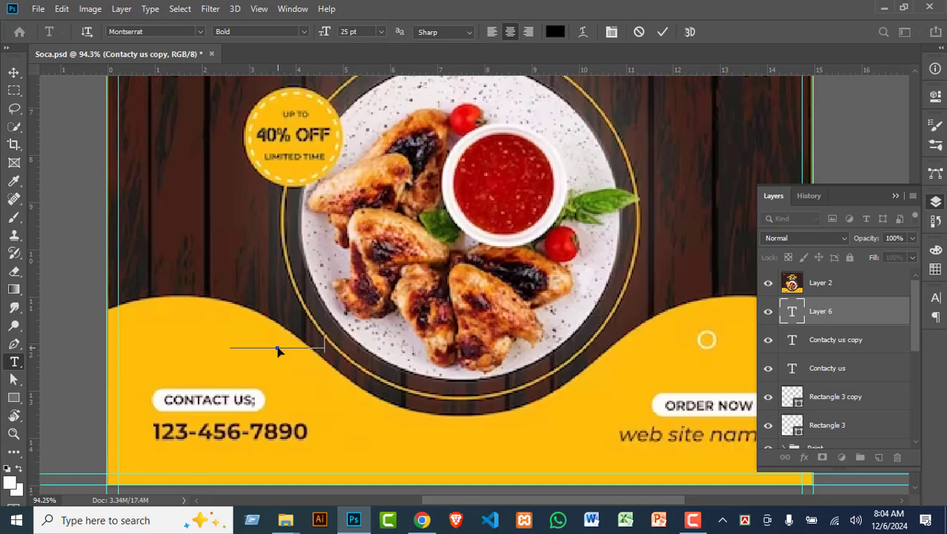
pyautogui.click(13, 72)
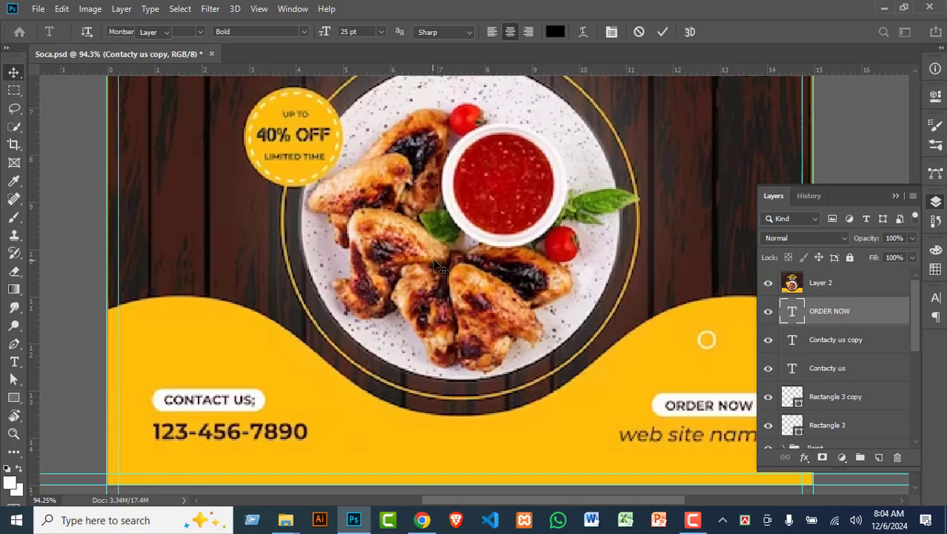
# Step: Hide the reference image and move Contacty us and ORDER NOW onto the left and right white pills
pyautogui.click(767, 283)
pyautogui.scroll(-2, 502, 458)
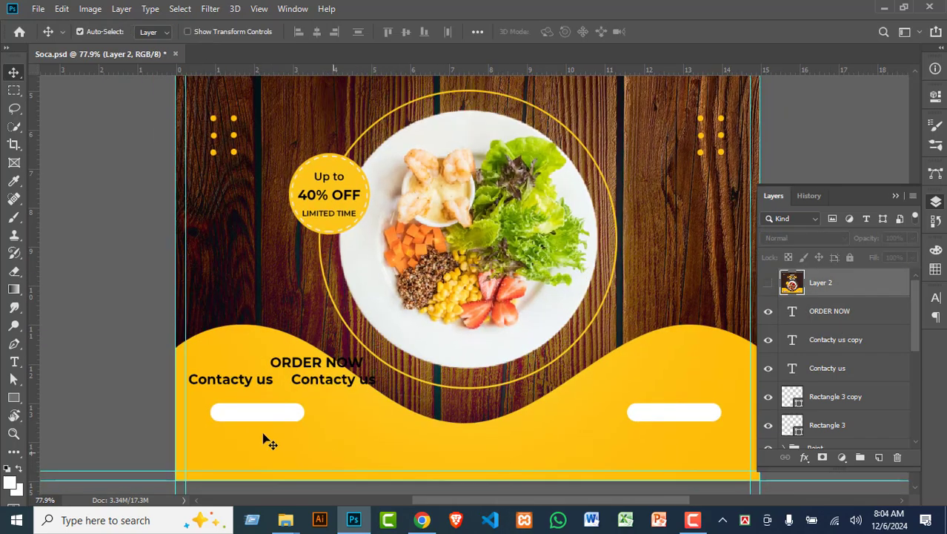
pyautogui.moveTo(241, 384); pyautogui.dragTo(267, 418)
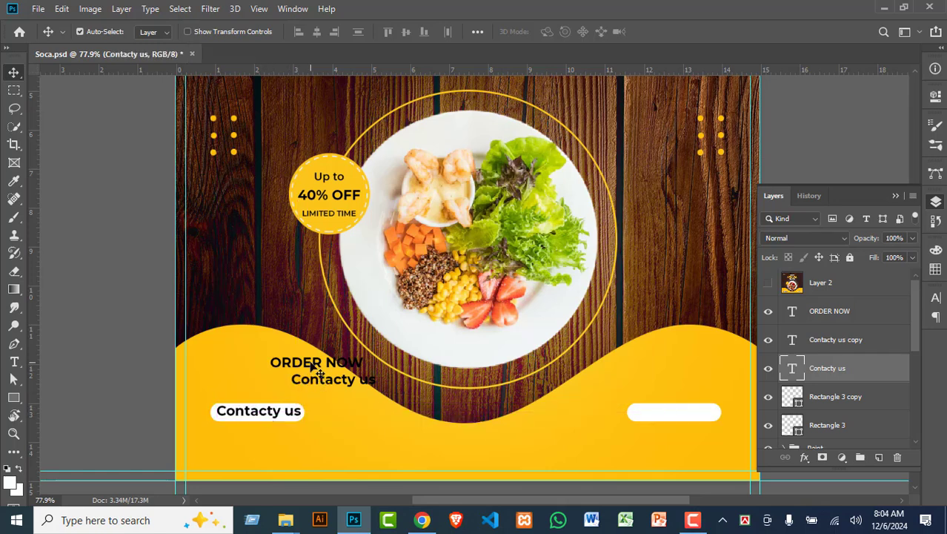
pyautogui.moveTo(345, 384); pyautogui.dragTo(701, 435)
# Step: Delete the extra Contacty us copy and show its Montserrat Bold 25 pt character settings
pyautogui.click(344, 382)
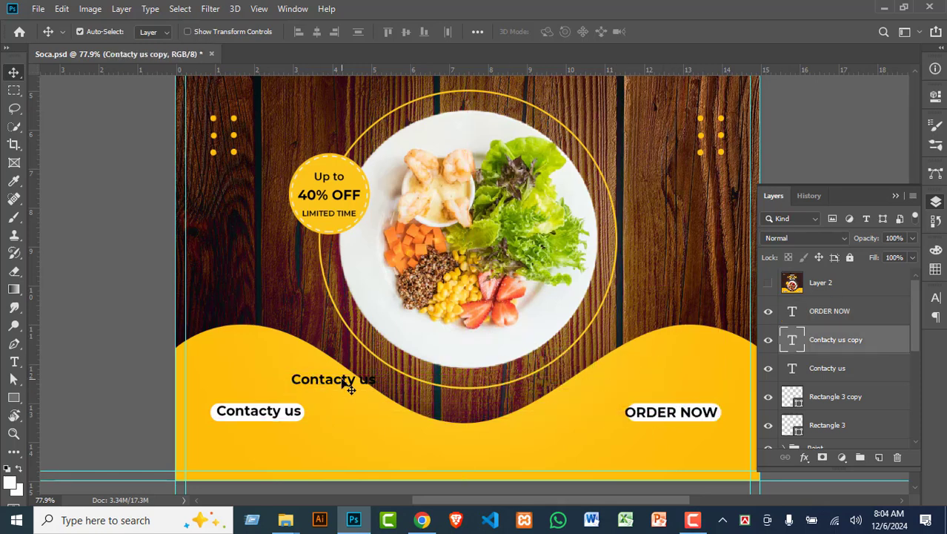
pyautogui.press('Delete')
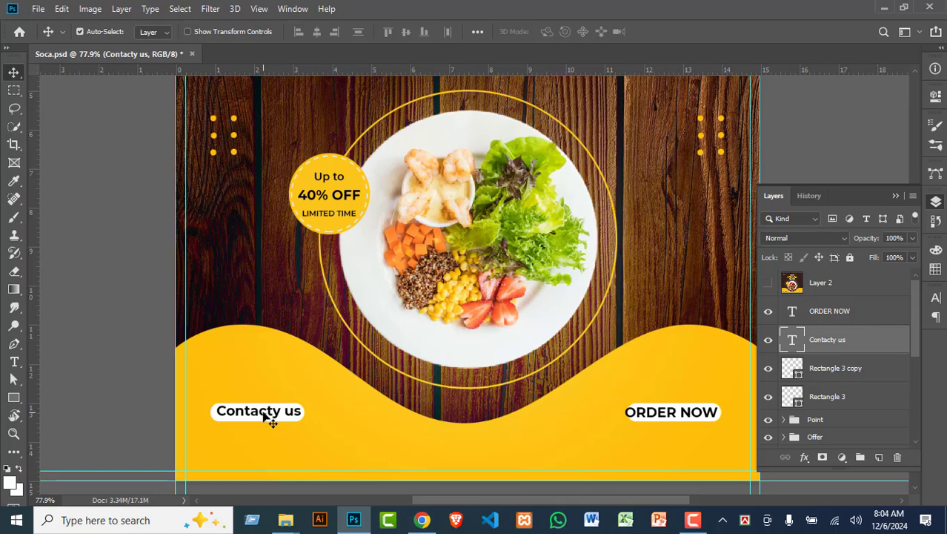
pyautogui.click(936, 297)
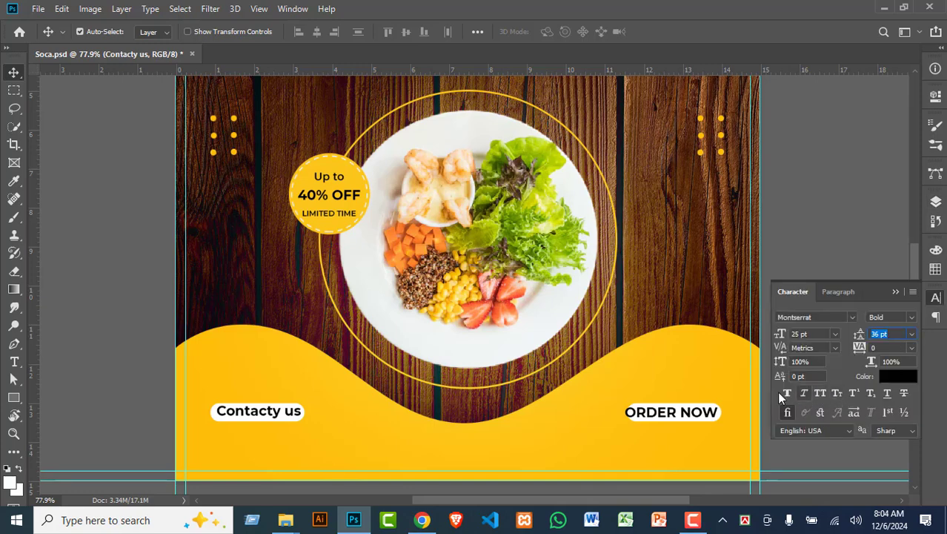
# Step: Switch the Contacty us text to All Caps and centre it in the left white pill
pyautogui.click(821, 393)
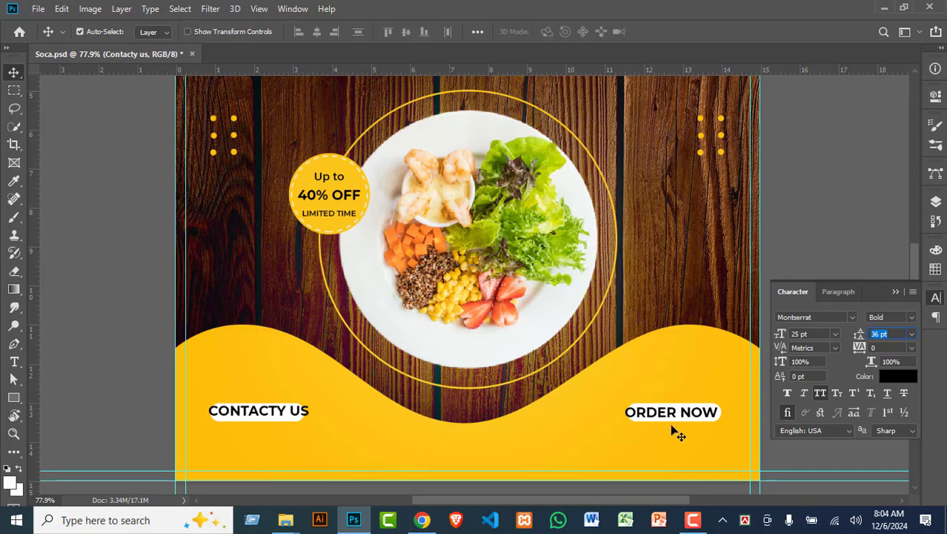
pyautogui.click(817, 186)
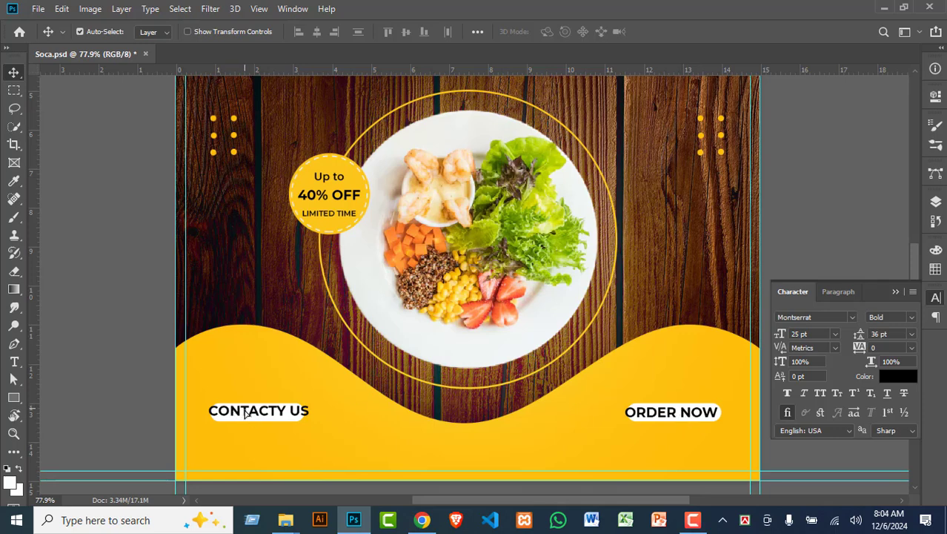
pyautogui.moveTo(244, 415); pyautogui.dragTo(247, 415)
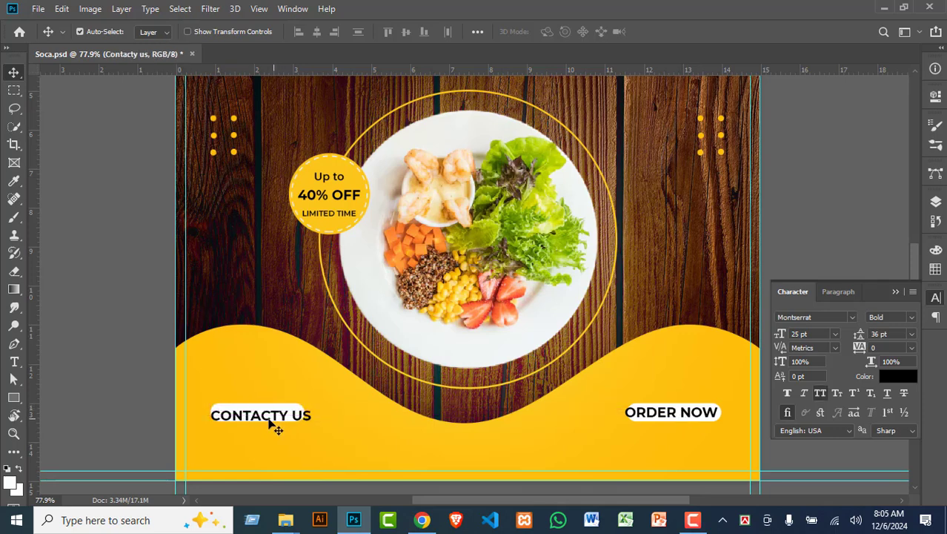
pyautogui.keyDown('shift'); pyautogui.click(672, 410); pyautogui.keyUp('shift')
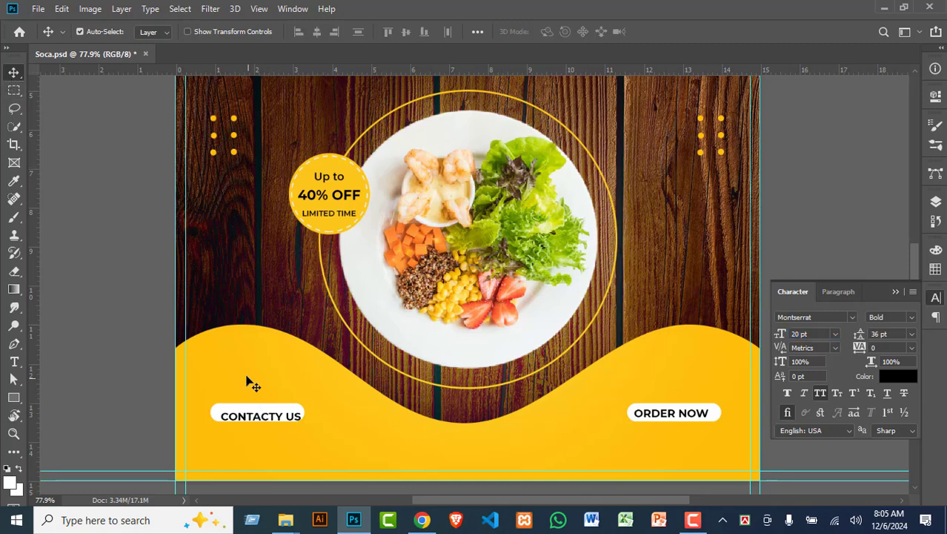
pyautogui.click(253, 412)
pyautogui.moveTo(260, 412); pyautogui.dragTo(252, 409)
# Step: Remove the stray Y so the label reads CONTACT US
pyautogui.doubleClick(252, 410)
pyautogui.click(283, 412)
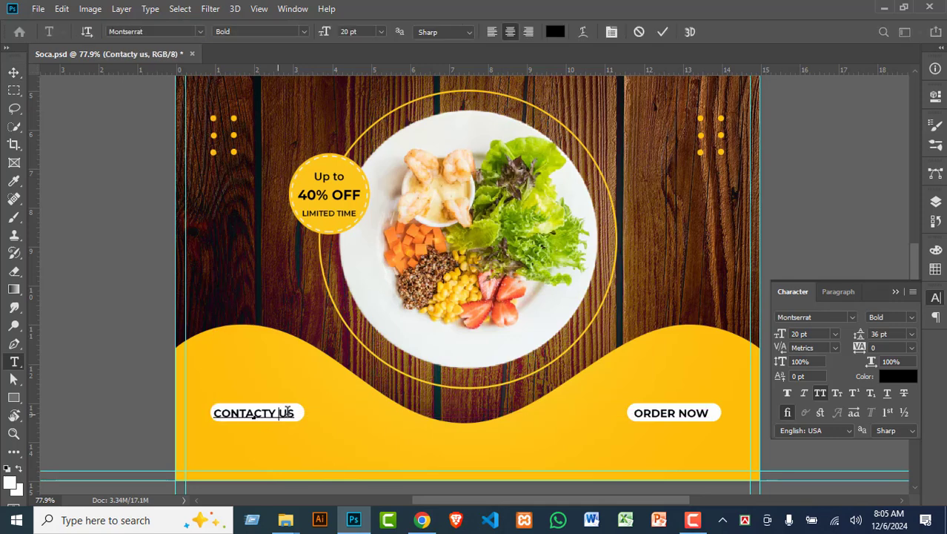
pyautogui.press('BackSpace')
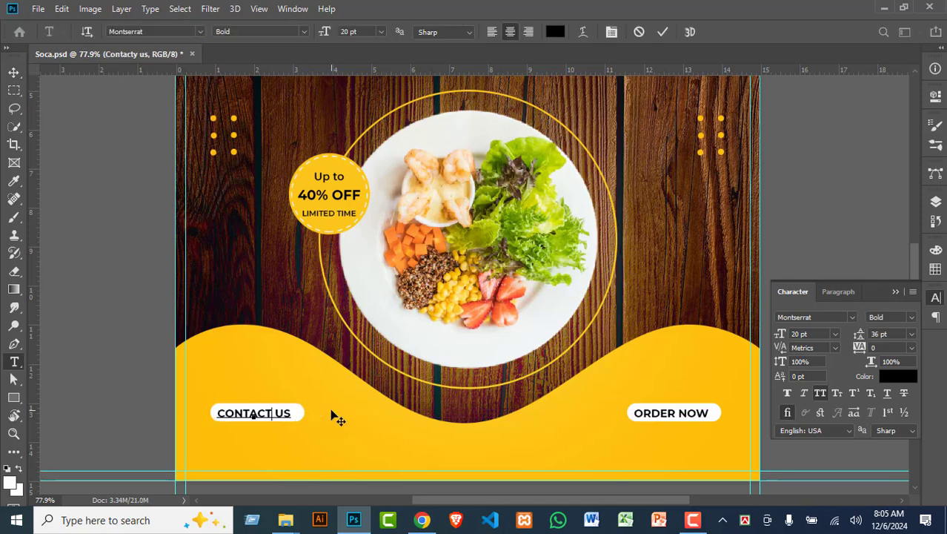
pyautogui.click(14, 77)
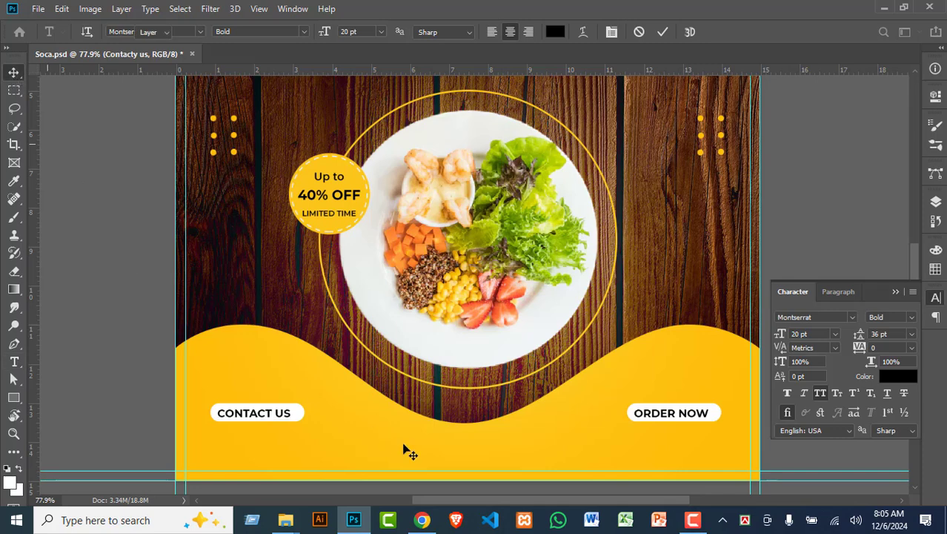
# Step: Return to the Layers list and show the reference food-menu image again
pyautogui.click(937, 251)
pyautogui.click(934, 203)
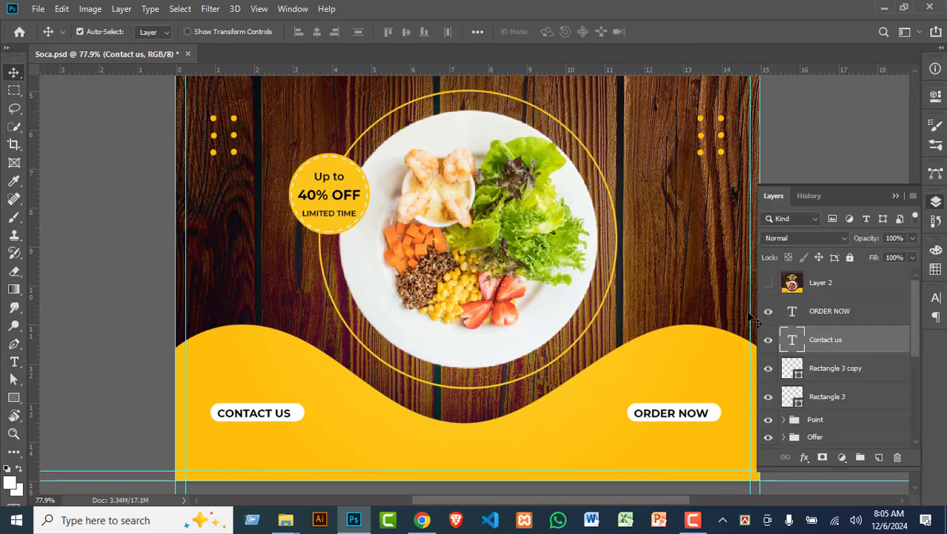
pyautogui.click(770, 283)
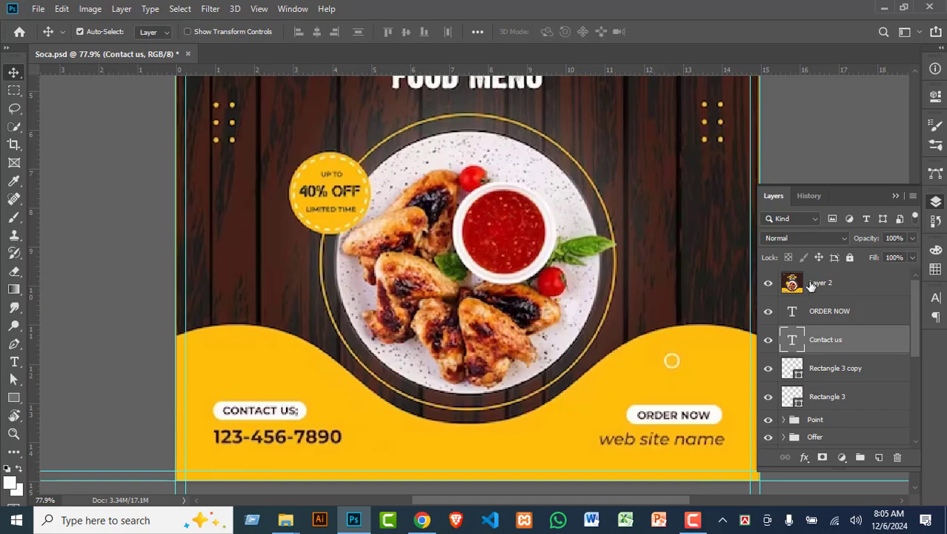
# Step: Duplicate the contact text below the CONTACT US button and replace it with the phone number
pyautogui.scroll(4, 228, 215)
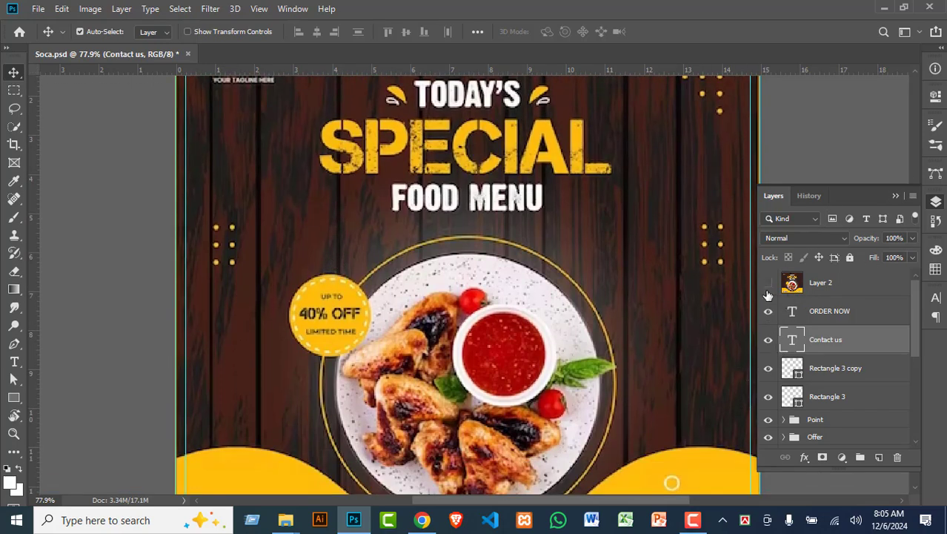
pyautogui.scroll(-5, 341, 400)
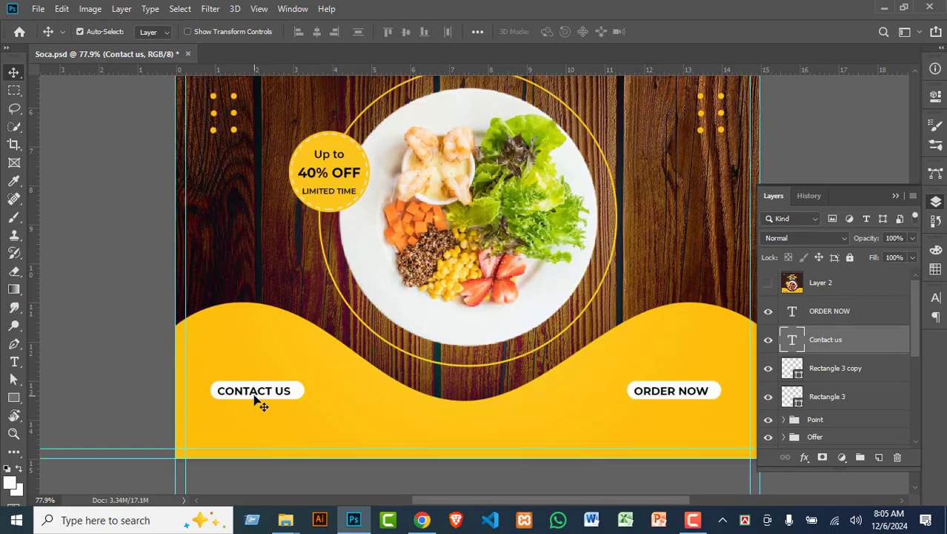
pyautogui.moveTo(254, 397); pyautogui.dragTo(254, 420)
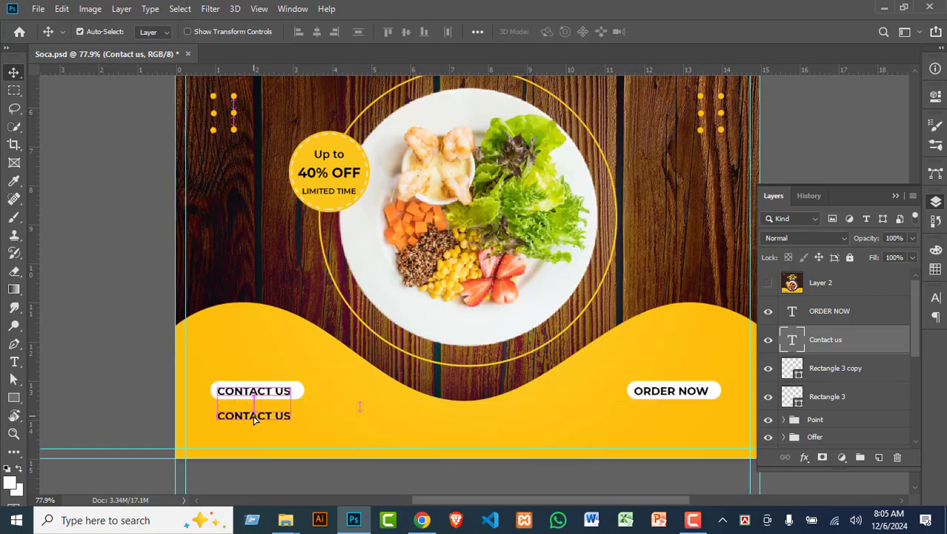
pyautogui.press('t')
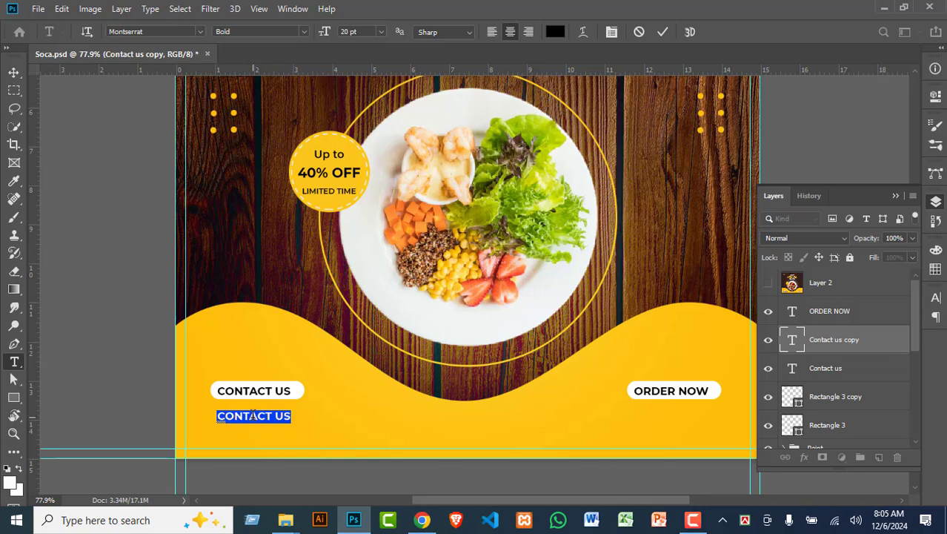
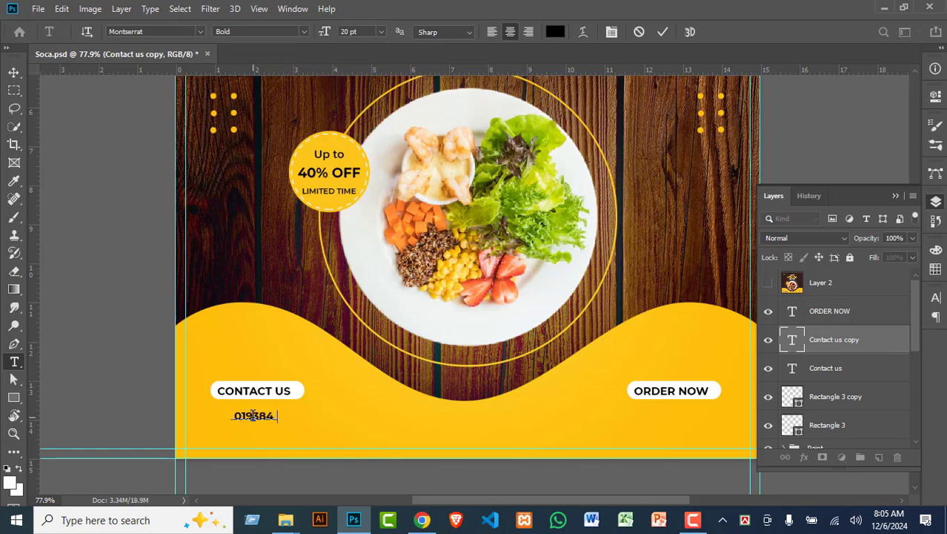
# Step: Set the phone number text to 25 pt and commit it
pyautogui.hotkey('ctrl', 'a')
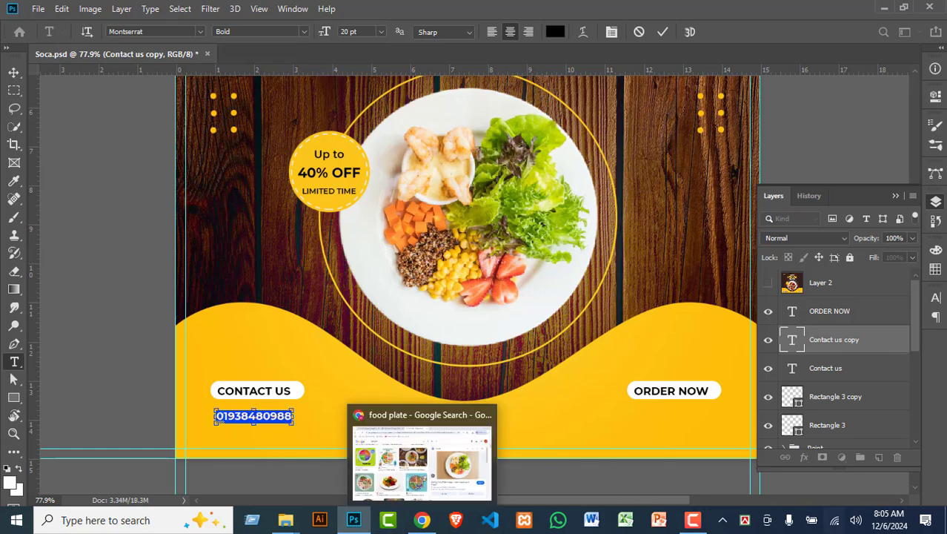
pyautogui.click(362, 32)
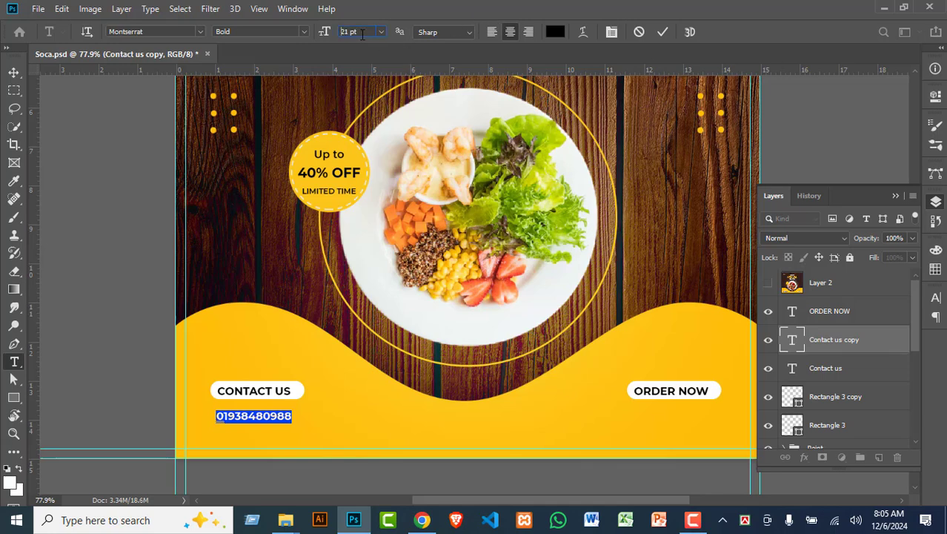
pyautogui.write('23')
pyautogui.press('Return')
pyautogui.press('Up')
pyautogui.press('Up')
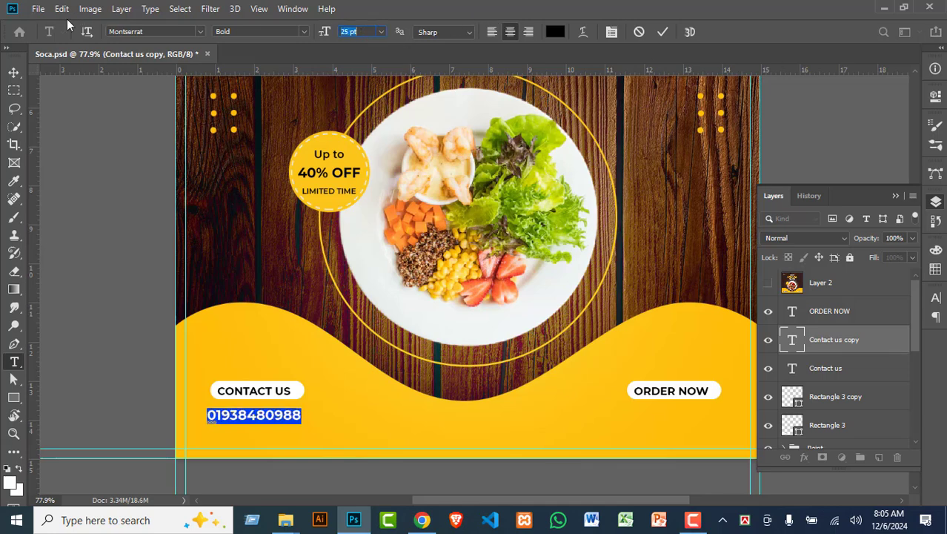
pyautogui.click(14, 72)
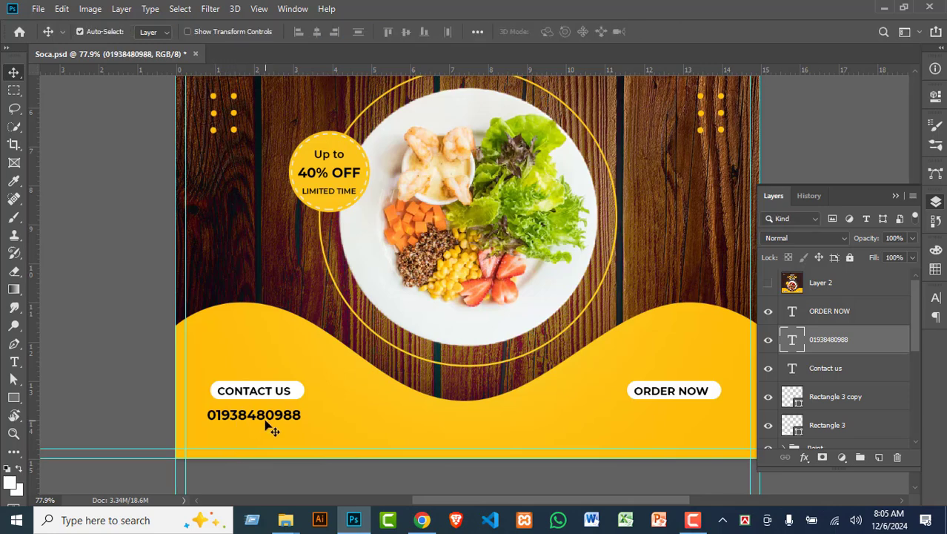
pyautogui.click(681, 396)
pyautogui.moveTo(681, 397); pyautogui.dragTo(674, 422)
pyautogui.press('t')
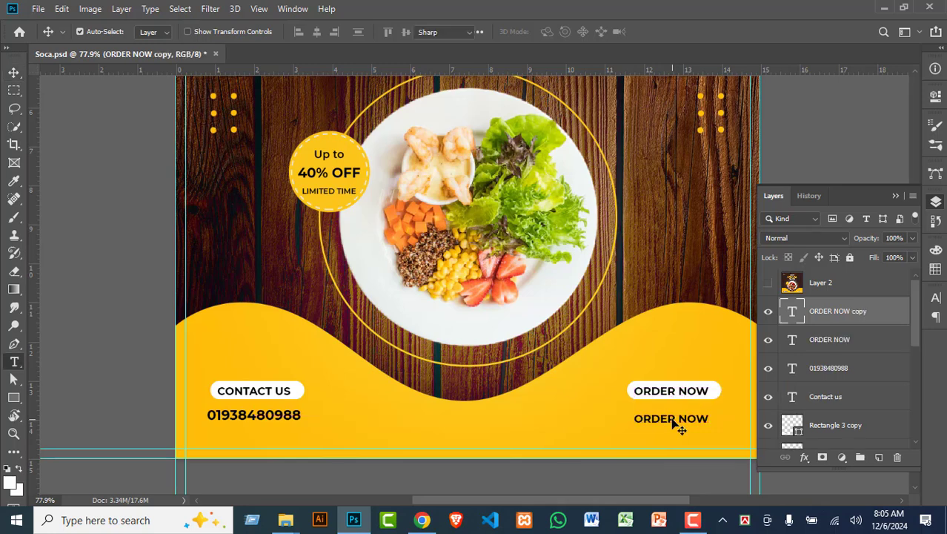
pyautogui.tripleClick(670, 419)
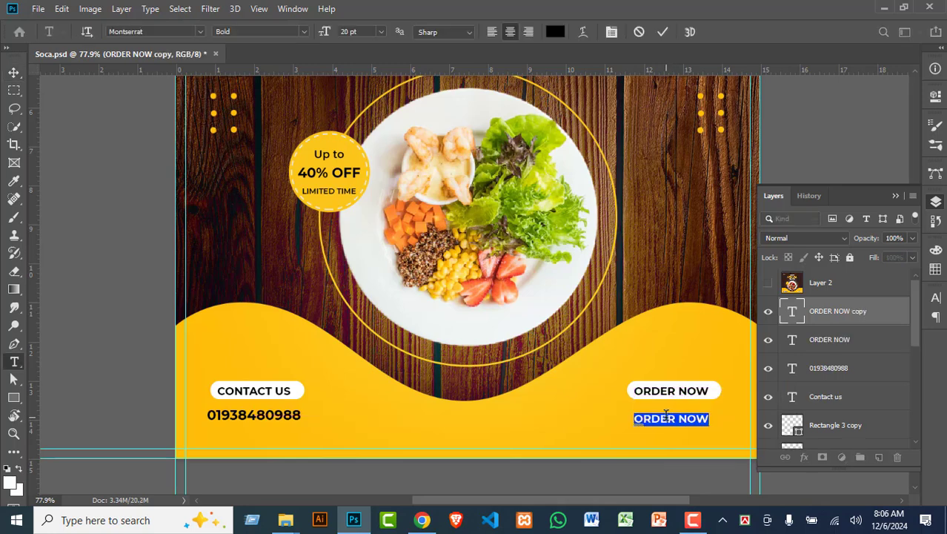
pyautogui.write('www.confirm')
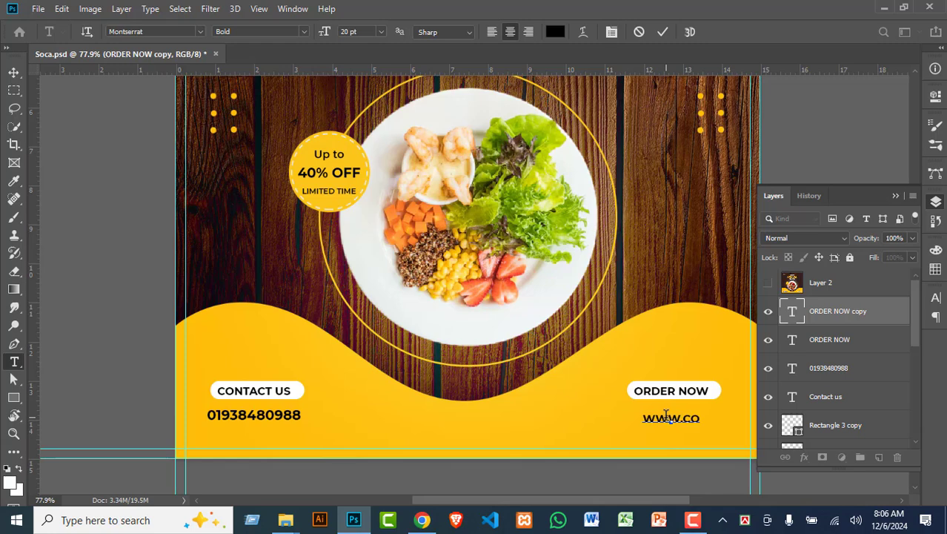
pyautogui.write('it')
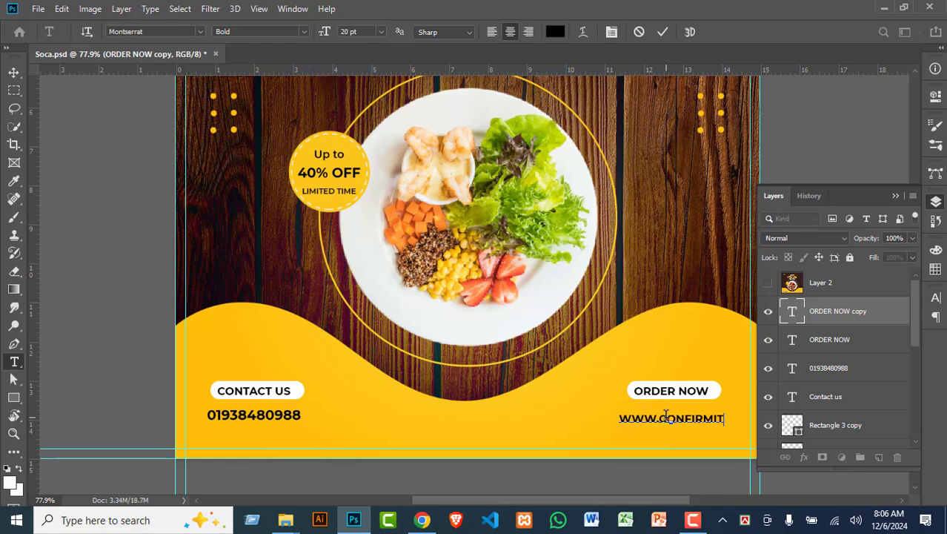
pyautogui.write('center')
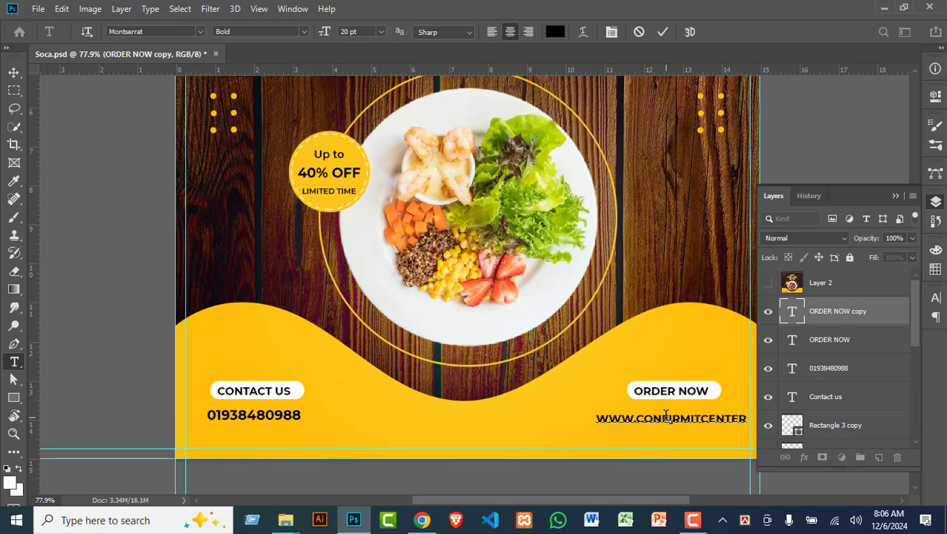
pyautogui.click(13, 72)
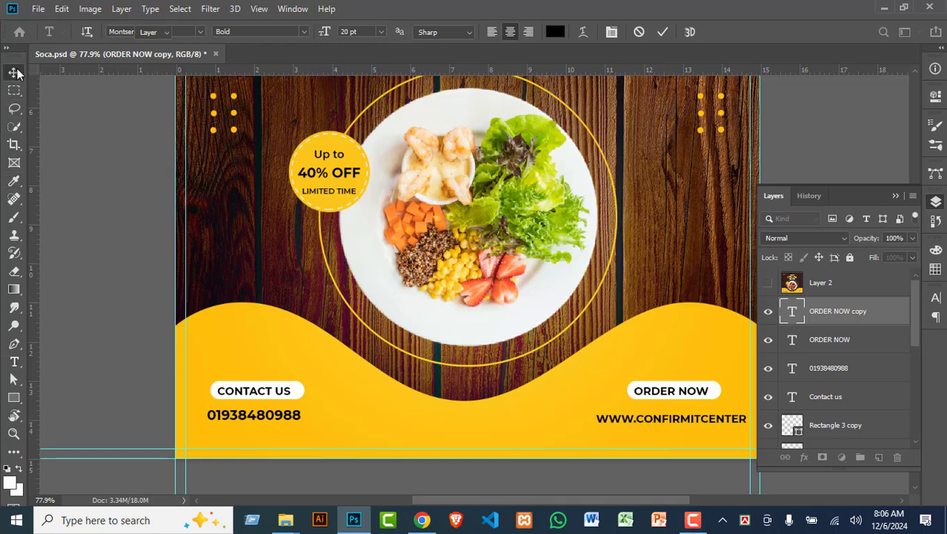
pyautogui.moveTo(675, 424); pyautogui.dragTo(658, 416)
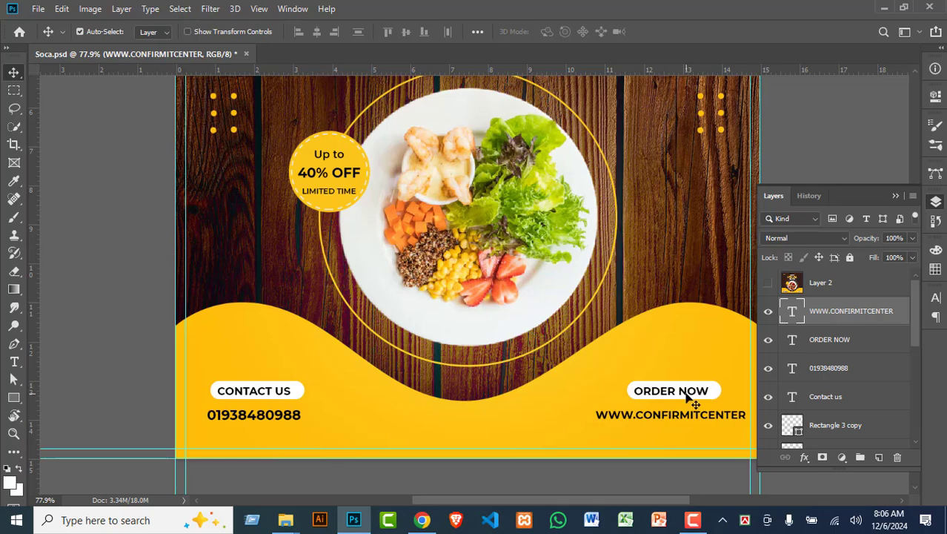
# Step: Centre ORDER NOW horizontally and vertically in its white pill and group them
pyautogui.scroll(4, 693, 401)
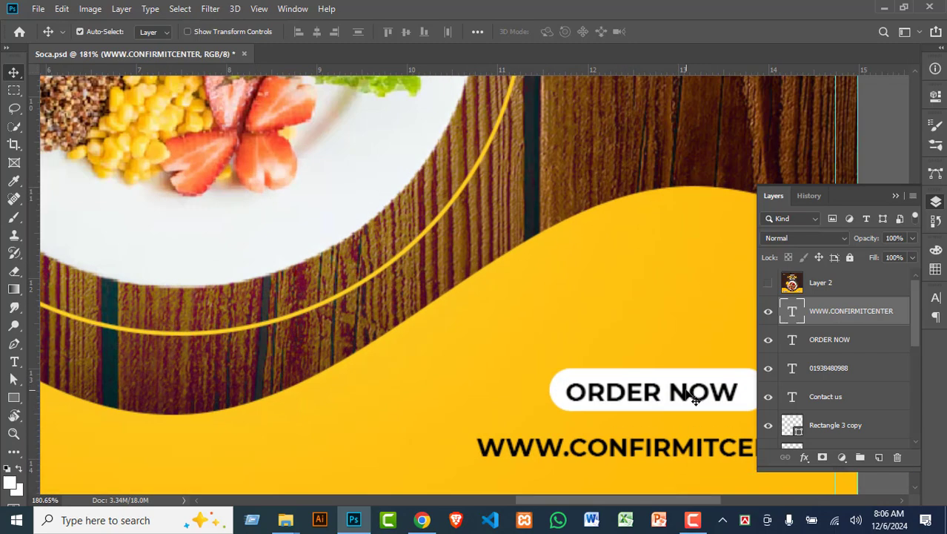
pyautogui.click(684, 398)
pyautogui.keyDown('shift'); pyautogui.click(665, 382); pyautogui.keyUp('shift')
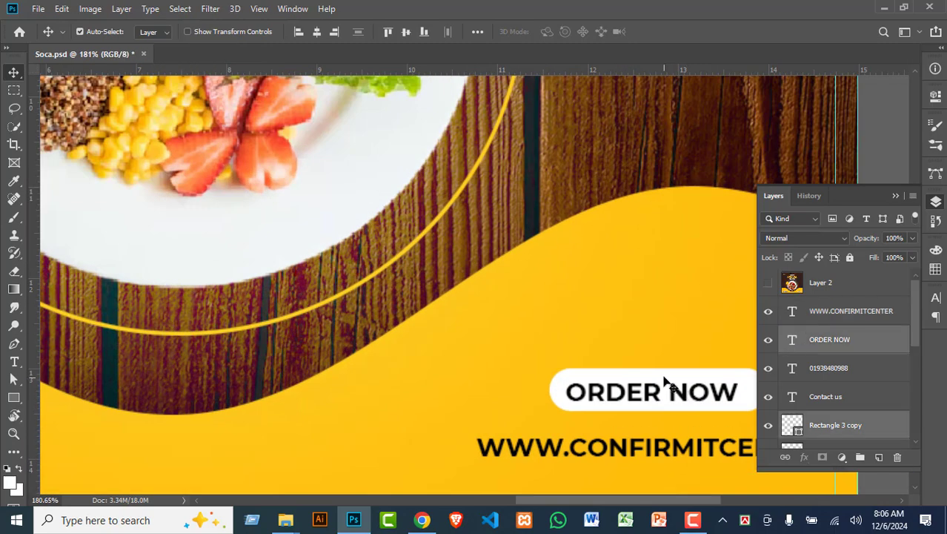
pyautogui.click(318, 32)
pyautogui.click(408, 32)
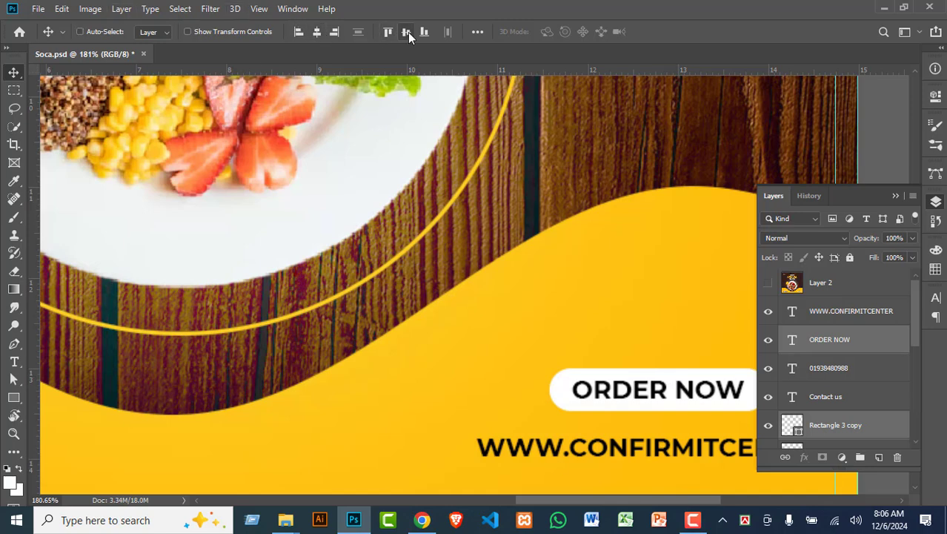
pyautogui.hotkey('ctrl', 'g')
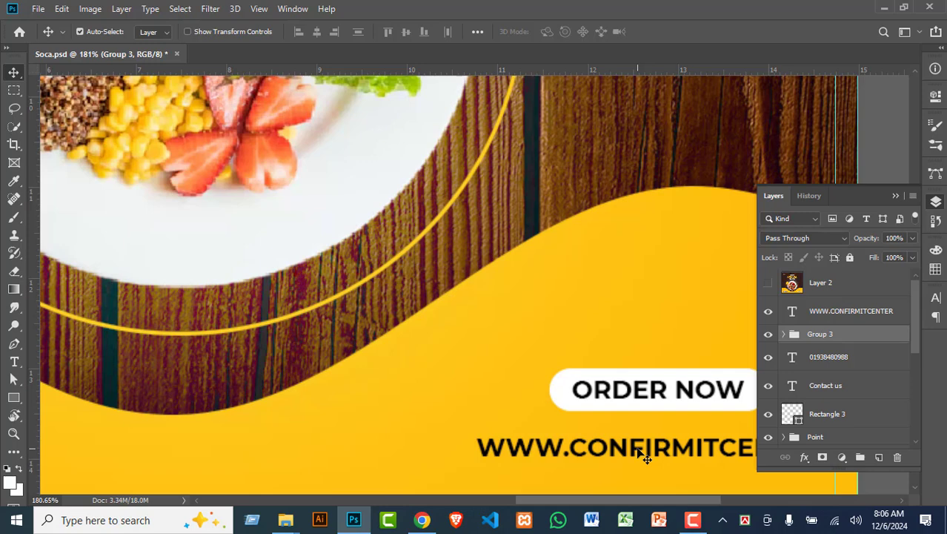
# Step: Centre the ORDER NOW button over the website text and group them together
pyautogui.keyDown('ctrl'); pyautogui.keyDown('shift'); pyautogui.click(636, 447); pyautogui.keyUp('shift'); pyautogui.keyUp('ctrl')
pyautogui.click(318, 33)
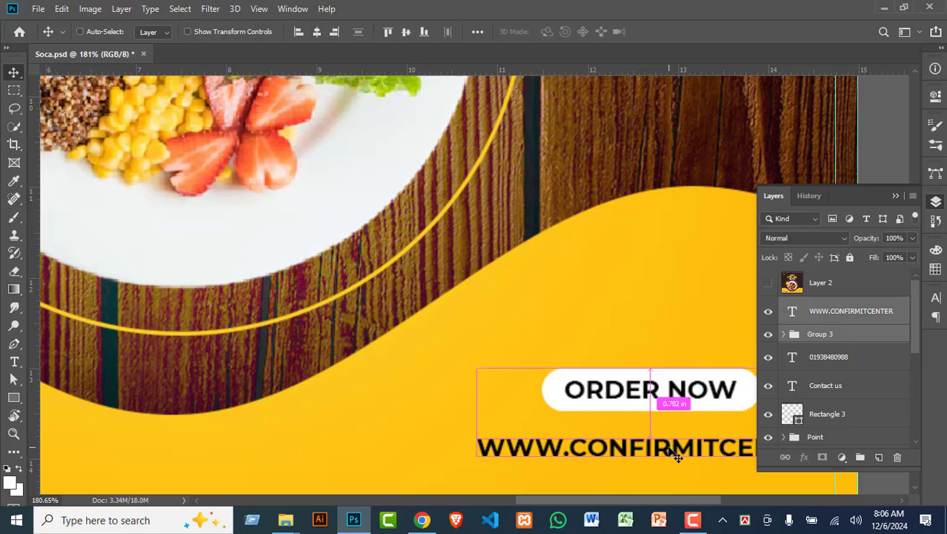
pyautogui.hotkey('ctrl', 't')
pyautogui.press('Return')
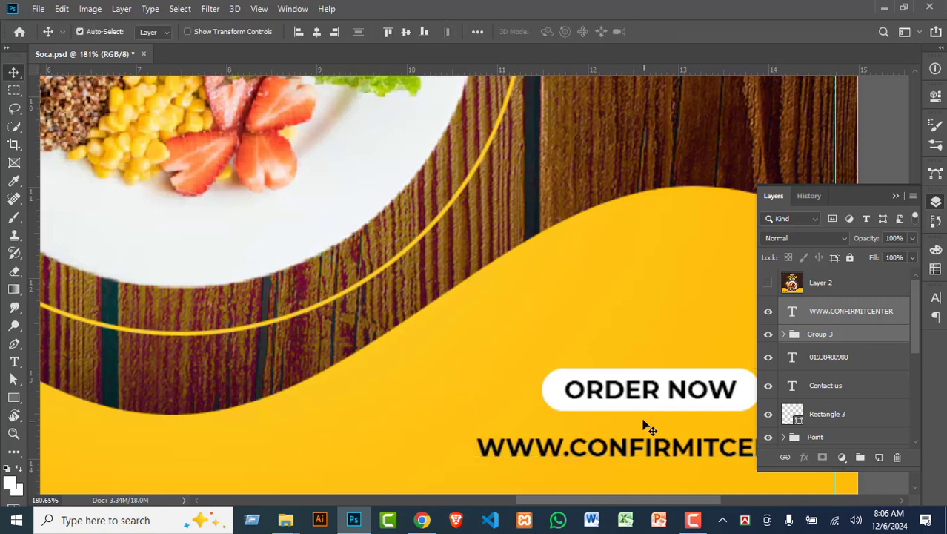
pyautogui.hotkey('ctrl', 'g')
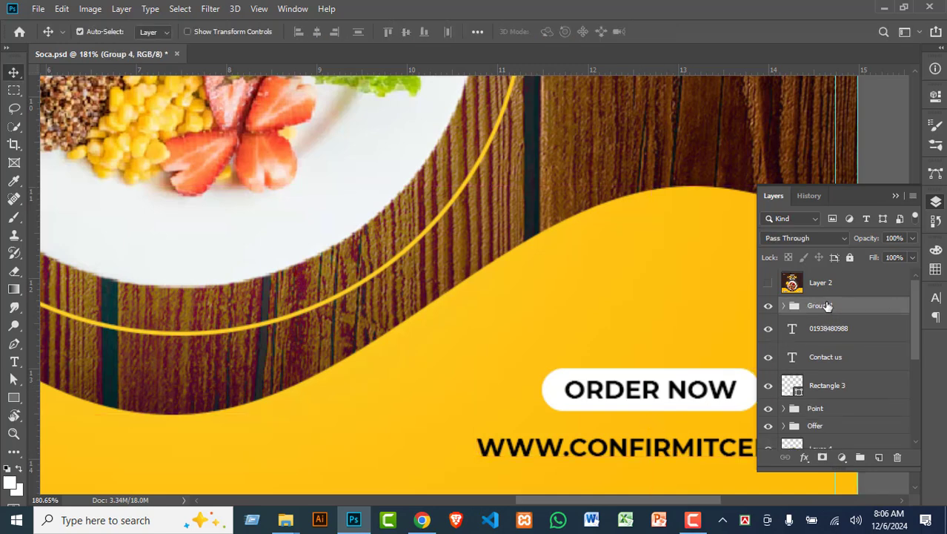
# Step: Rename the new group 'Order Now' and toggle its visibility to check it
pyautogui.doubleClick(824, 307)
pyautogui.press('BackSpace')
pyautogui.write('oR')
pyautogui.press('BackSpace')
pyautogui.press('BackSpace')
pyautogui.write('Order Now')
pyautogui.press('Return')
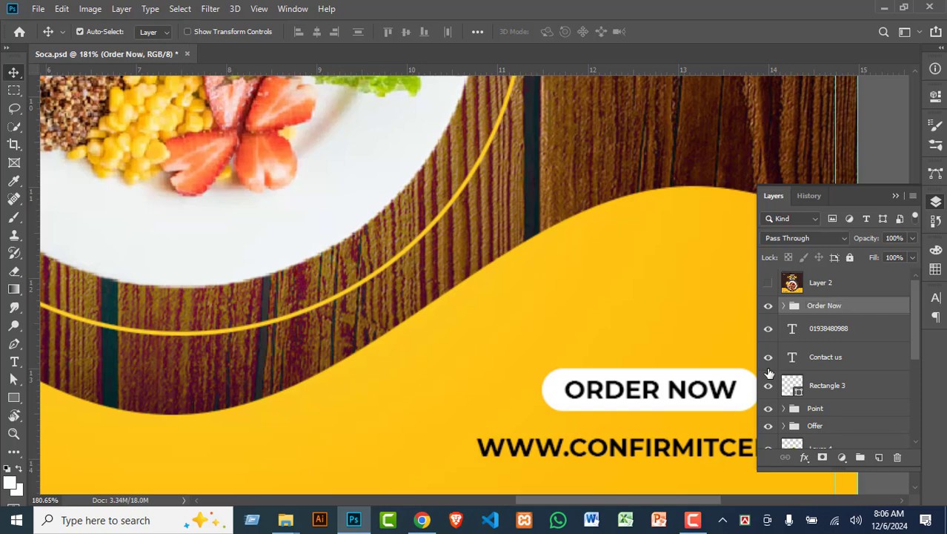
pyautogui.click(768, 311)
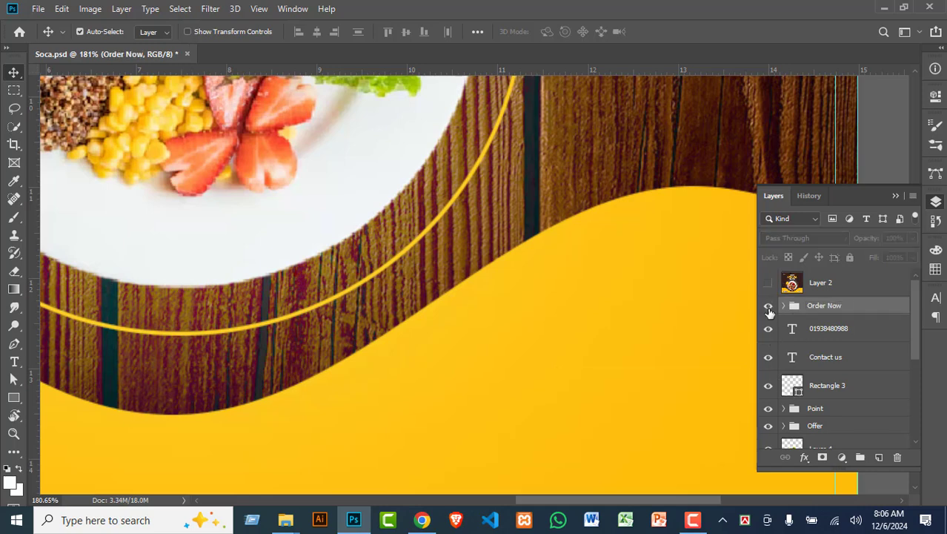
pyautogui.click(768, 311)
pyautogui.click(769, 311)
pyautogui.click(768, 311)
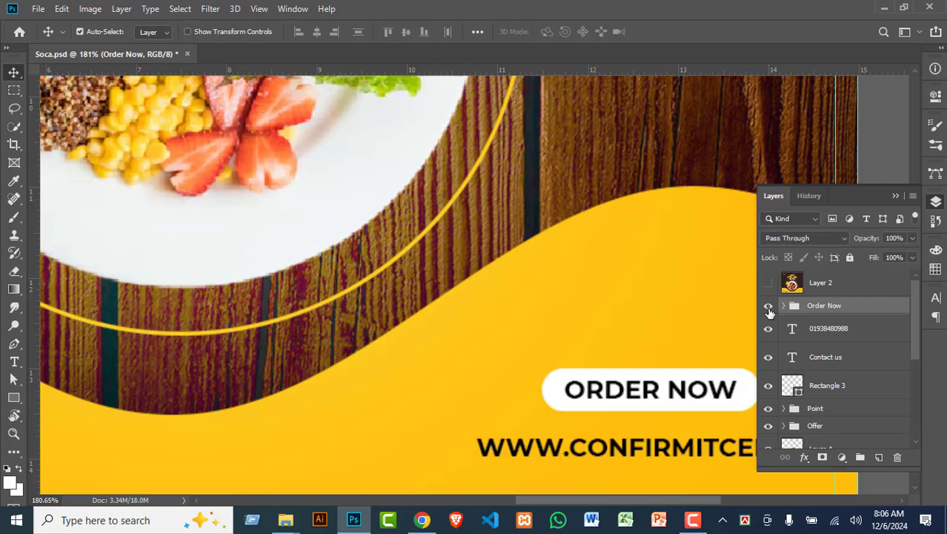
# Step: Centre CONTACT US vertically in its white pill and group the text with the pill
pyautogui.moveTo(137, 413); pyautogui.dragTo(700, 273)
pyautogui.click(411, 235)
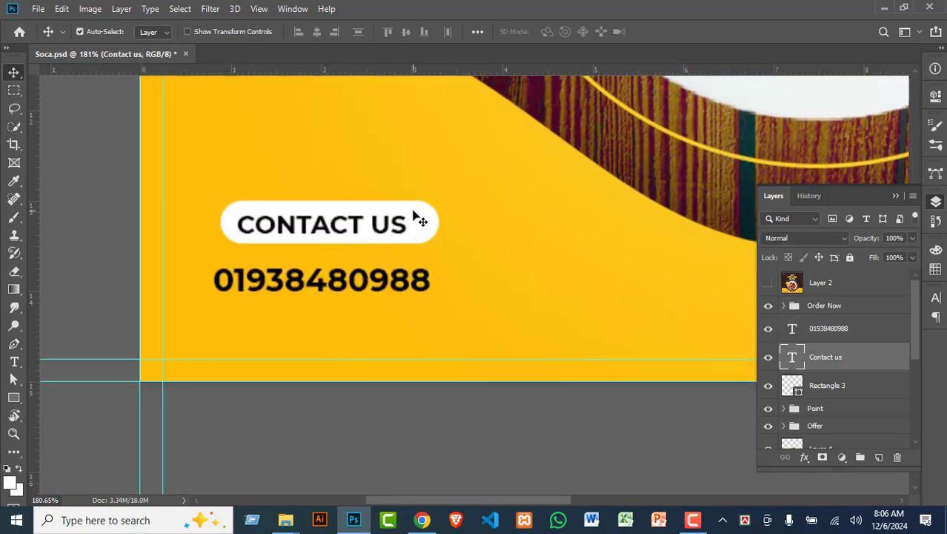
pyautogui.keyDown('shift'); pyautogui.click(377, 239); pyautogui.keyUp('shift')
pyautogui.click(377, 280)
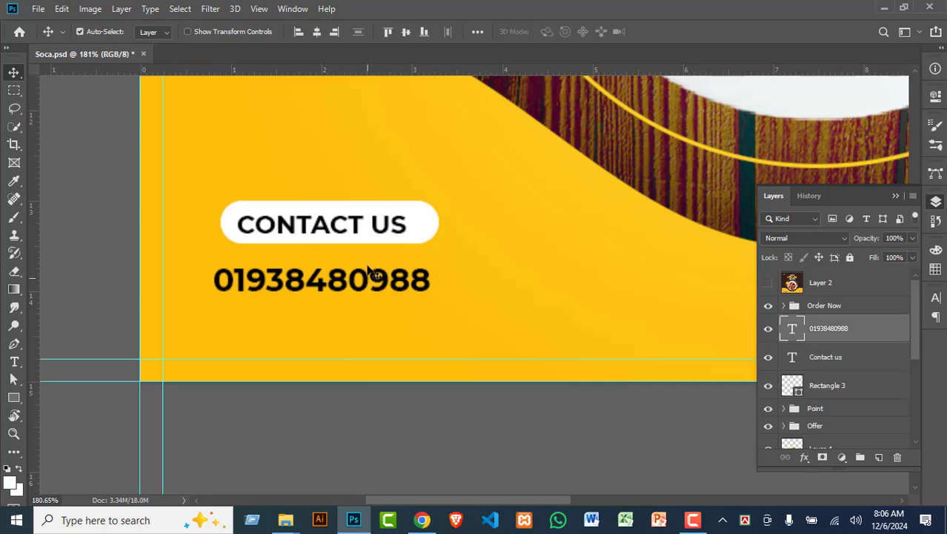
pyautogui.click(375, 226)
pyautogui.keyDown('shift'); pyautogui.click(408, 214); pyautogui.keyUp('shift')
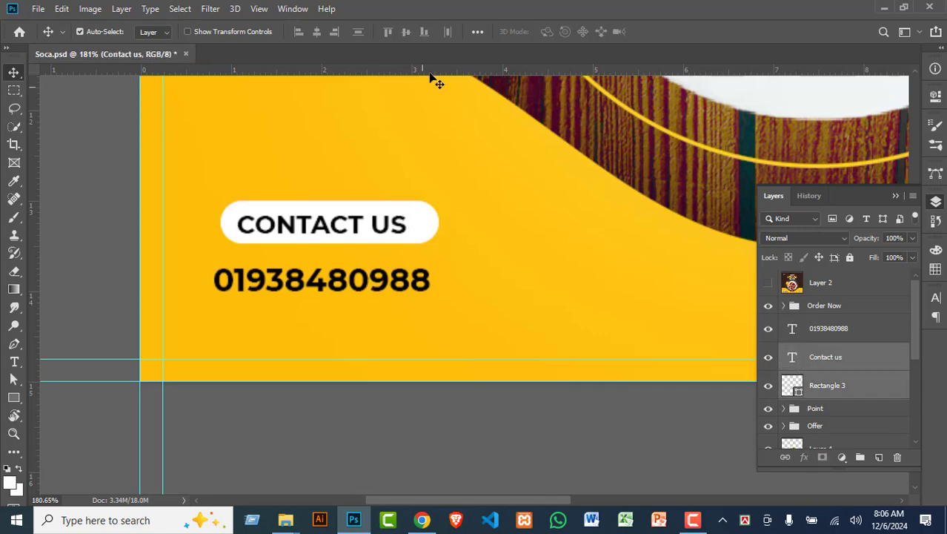
pyautogui.click(408, 31)
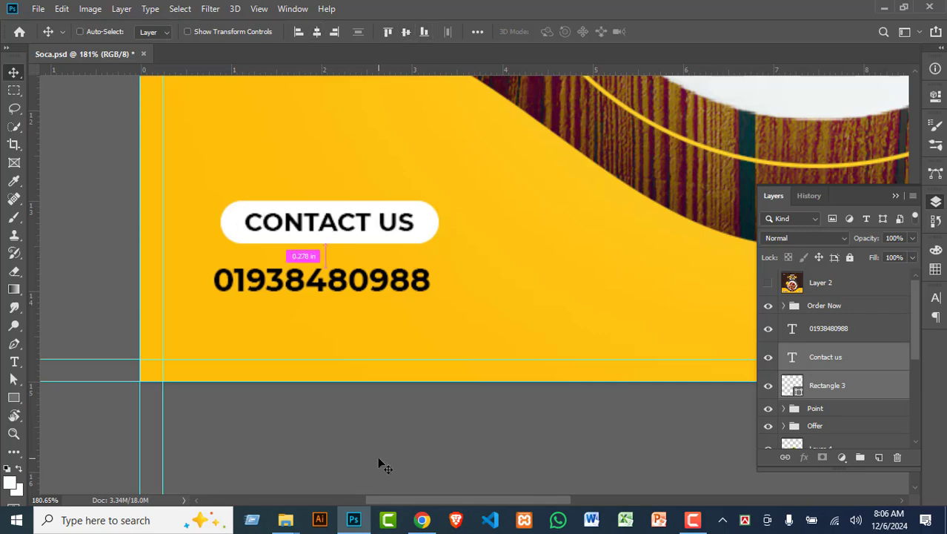
pyautogui.hotkey('ctrl', 'g')
# Step: Centre the CONTACT US button horizontally over the phone number and group them
pyautogui.click(373, 287)
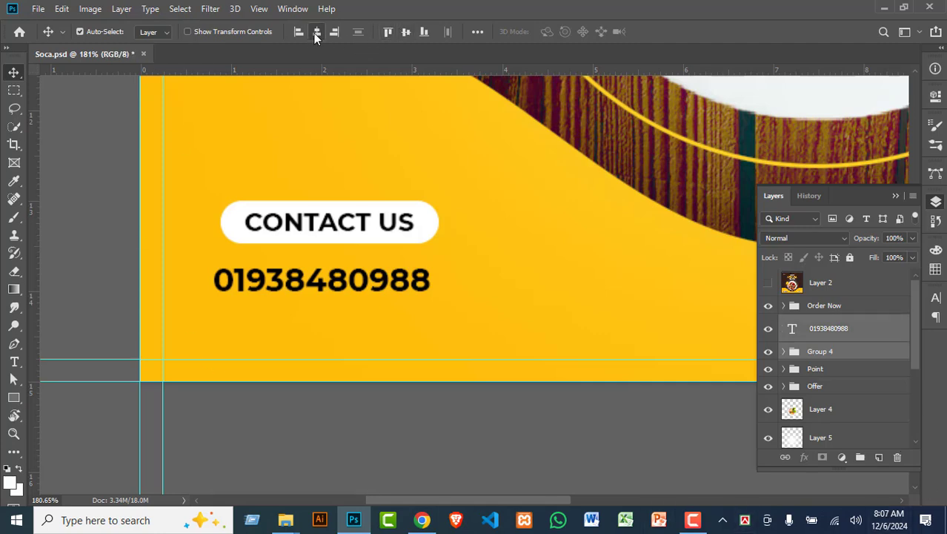
pyautogui.click(316, 33)
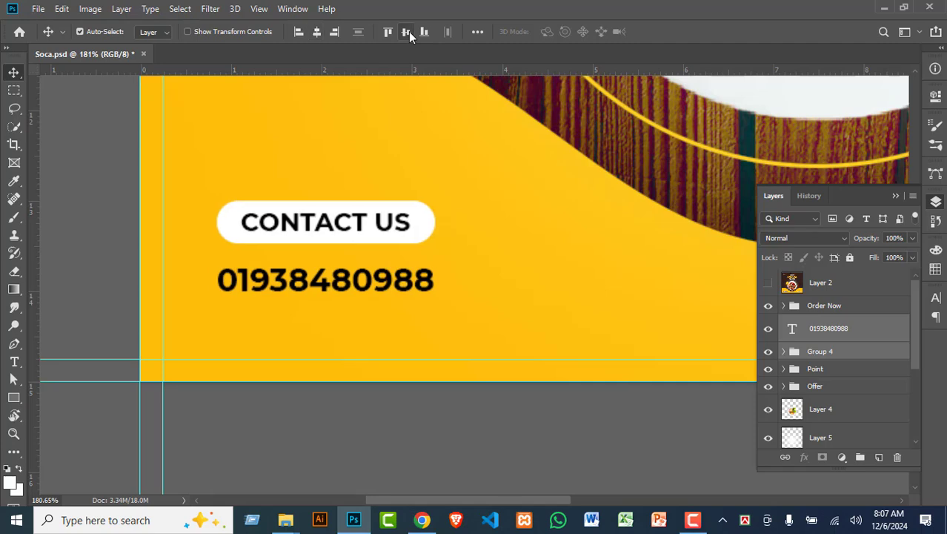
pyautogui.click(410, 35)
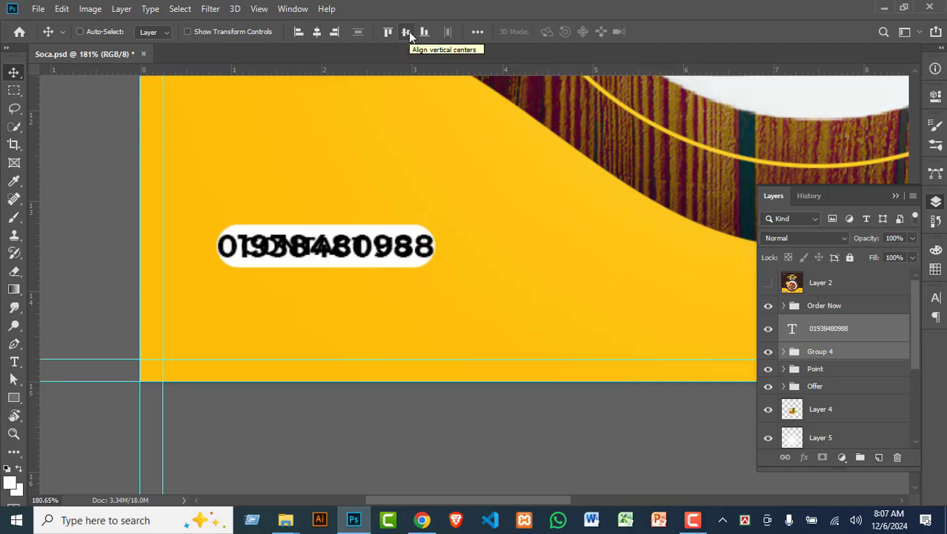
pyautogui.hotkey('ctrl', 'z')
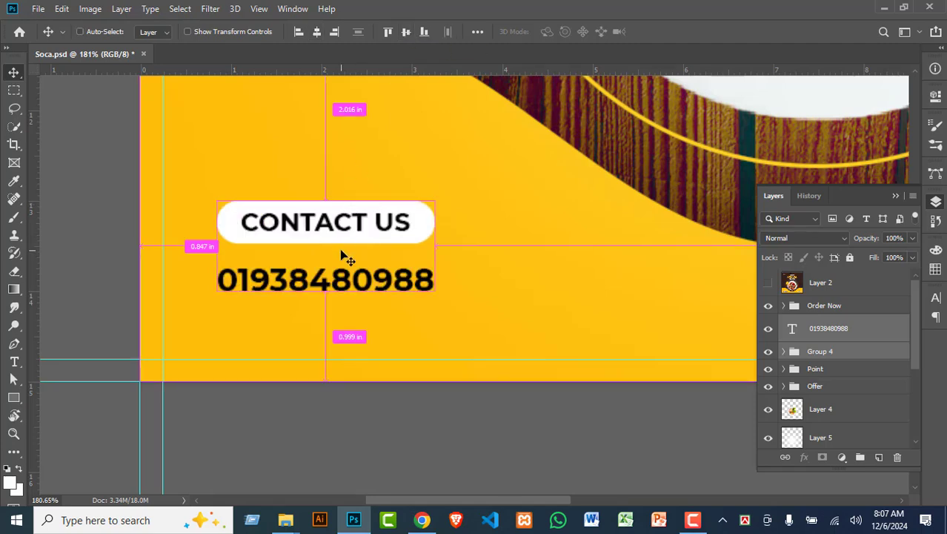
pyautogui.hotkey('ctrl', 'g')
# Step: Name the group 'Con Us' and fit the whole poster in view
pyautogui.doubleClick(822, 324)
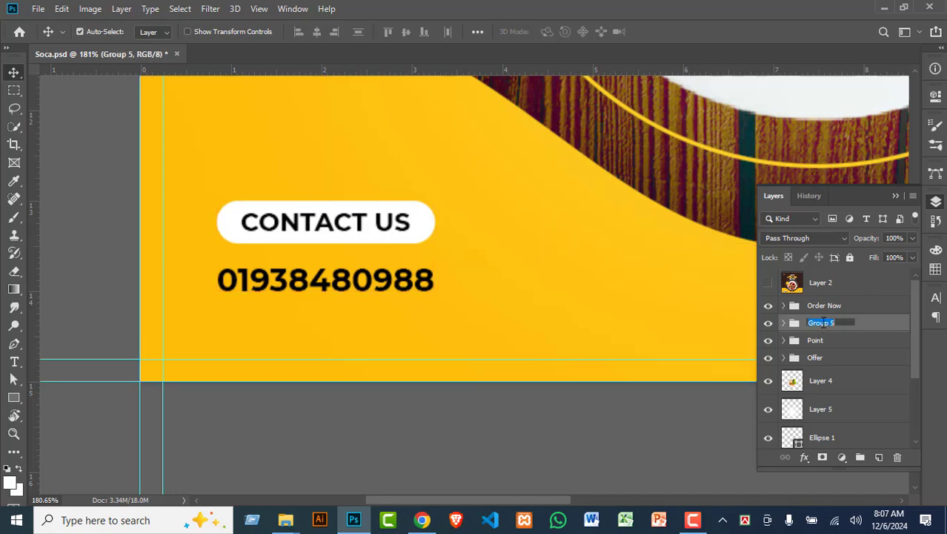
pyautogui.write('Con Us')
pyautogui.press('Return')
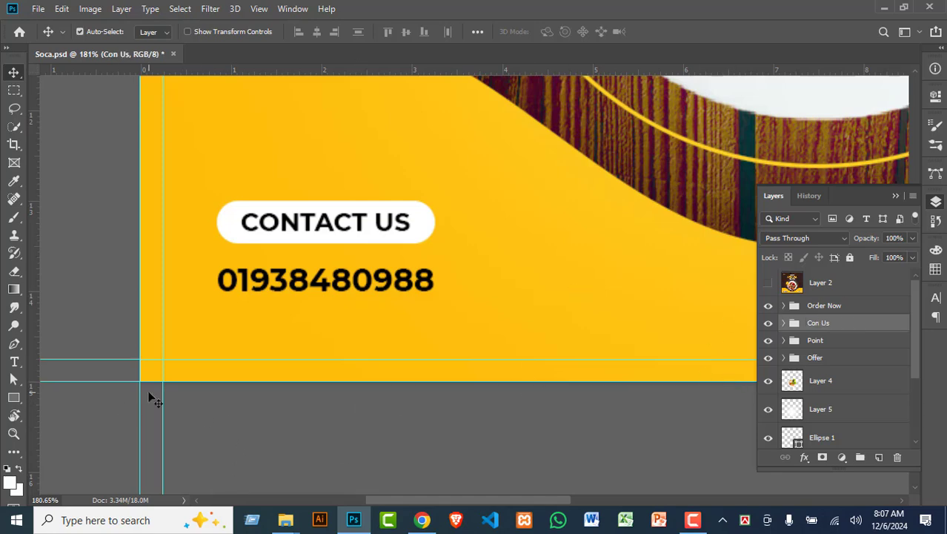
pyautogui.hotkey('ctrl', '0')
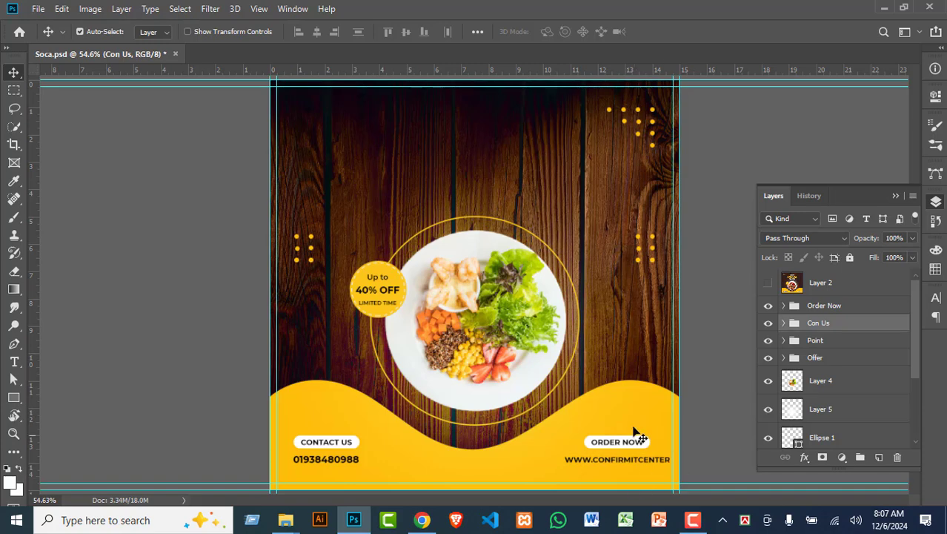
pyautogui.click(768, 283)
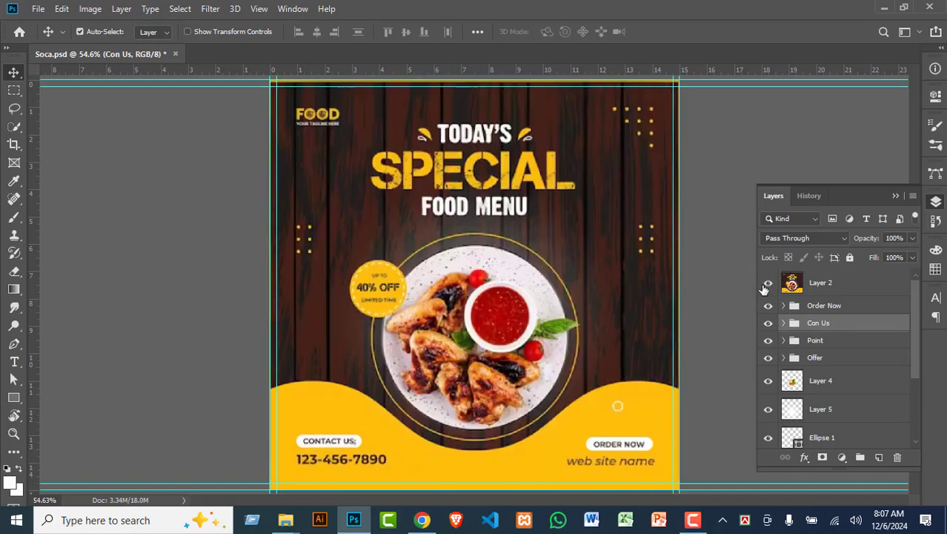
pyautogui.click(768, 284)
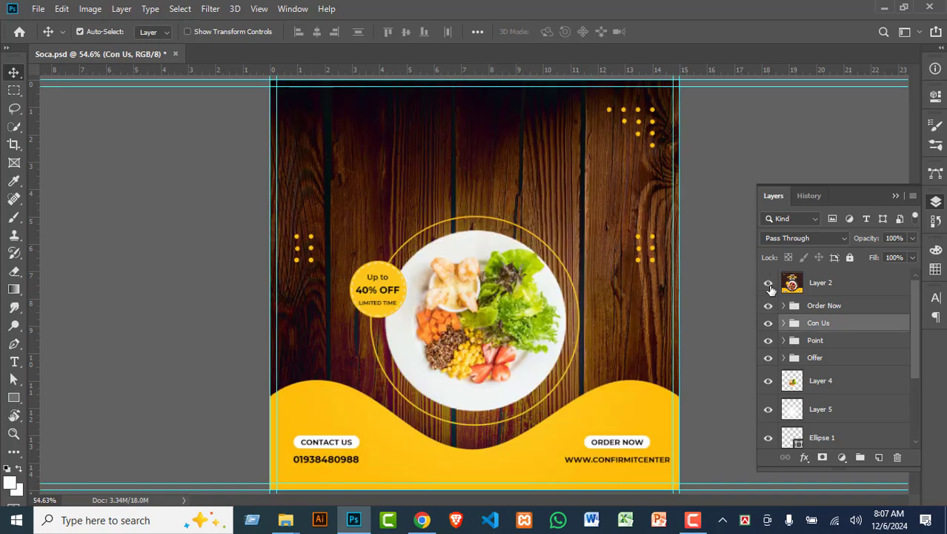
pyautogui.click(768, 285)
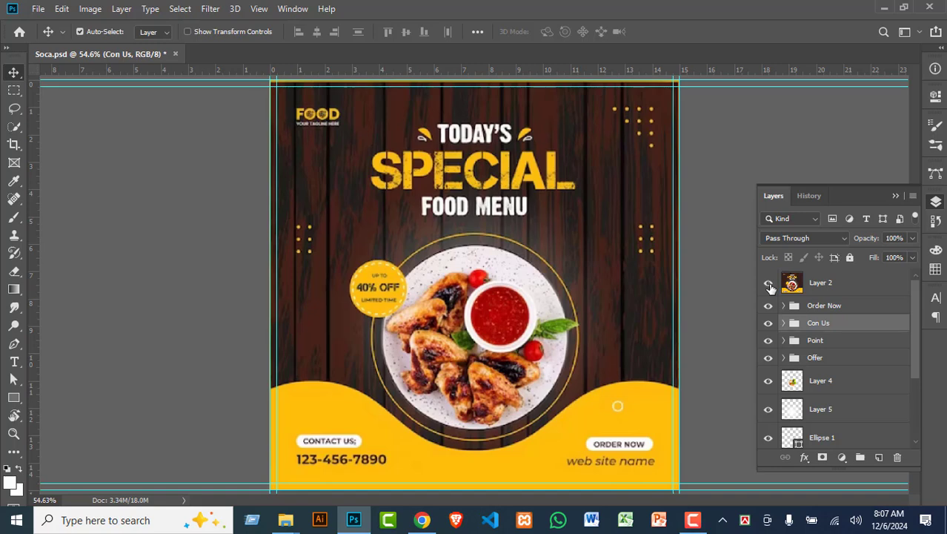
pyautogui.click(770, 286)
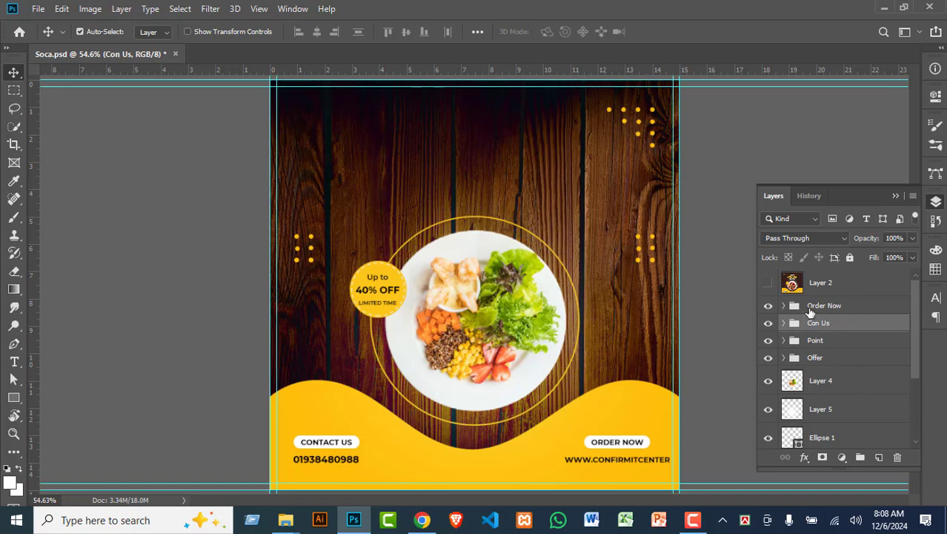
# Step: Nudge the Order Now group up slightly to sit level with Con Us, then select both groups
pyautogui.click(798, 310)
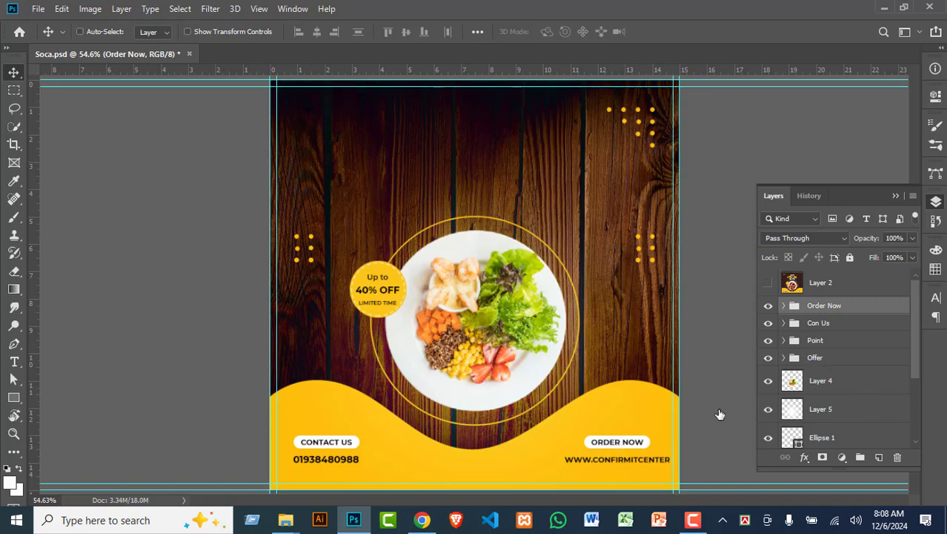
pyautogui.hotkey('ctrl', 't')
pyautogui.moveTo(630, 445)
pyautogui.mouseDown()
pyautogui.moveTo(636, 423)
pyautogui.moveTo(630, 441)
pyautogui.mouseUp()
pyautogui.press('Return')
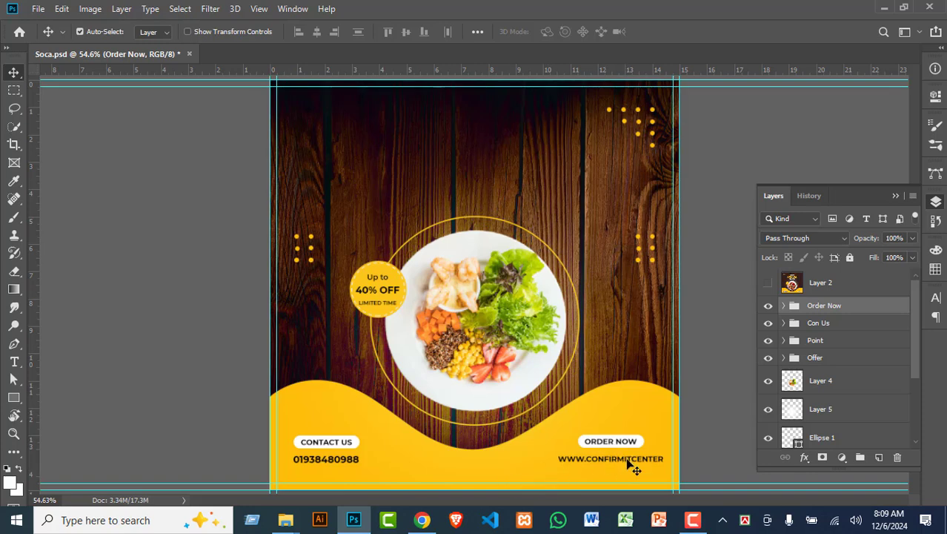
pyautogui.keyDown('ctrl'); pyautogui.click(838, 324); pyautogui.keyUp('ctrl')
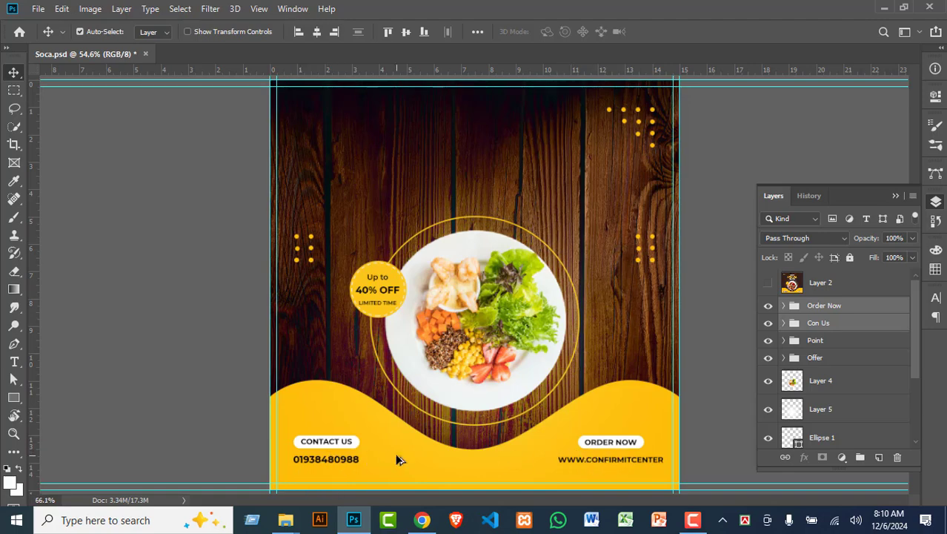
pyautogui.scroll(3, 395, 453)
pyautogui.moveTo(543, 431); pyautogui.dragTo(429, 287)
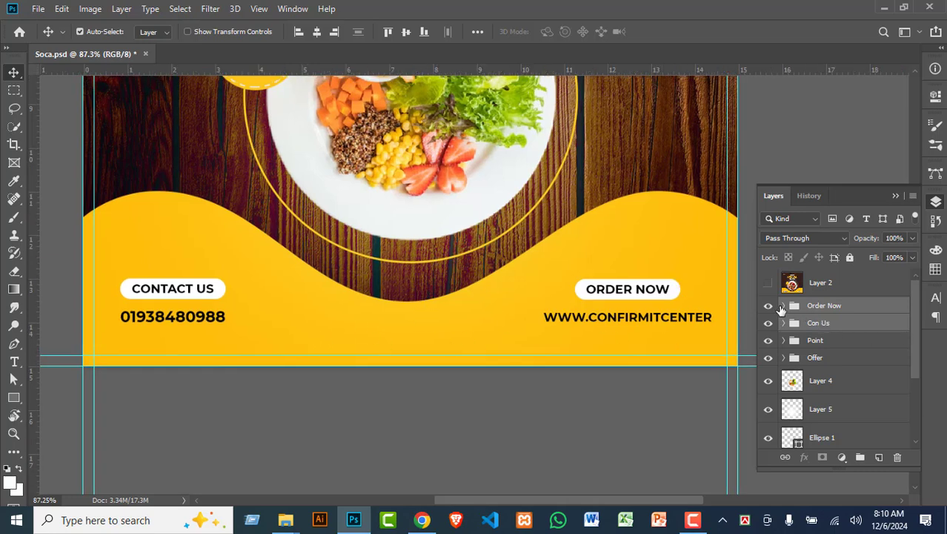
pyautogui.click(784, 305)
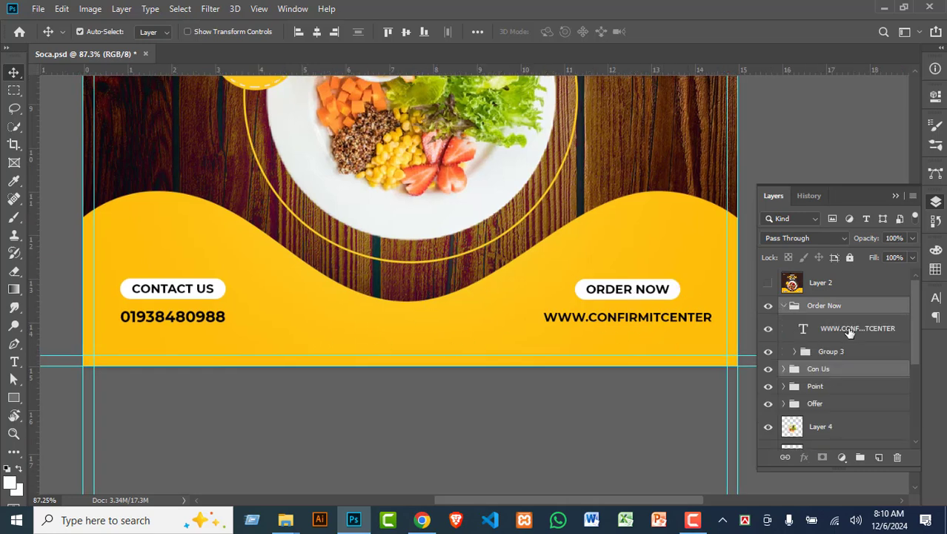
pyautogui.click(823, 355)
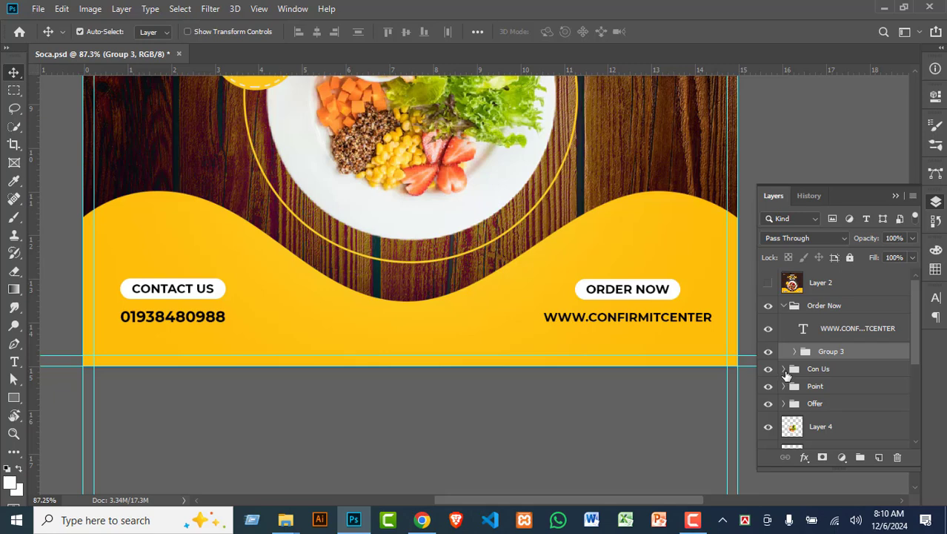
pyautogui.click(785, 369)
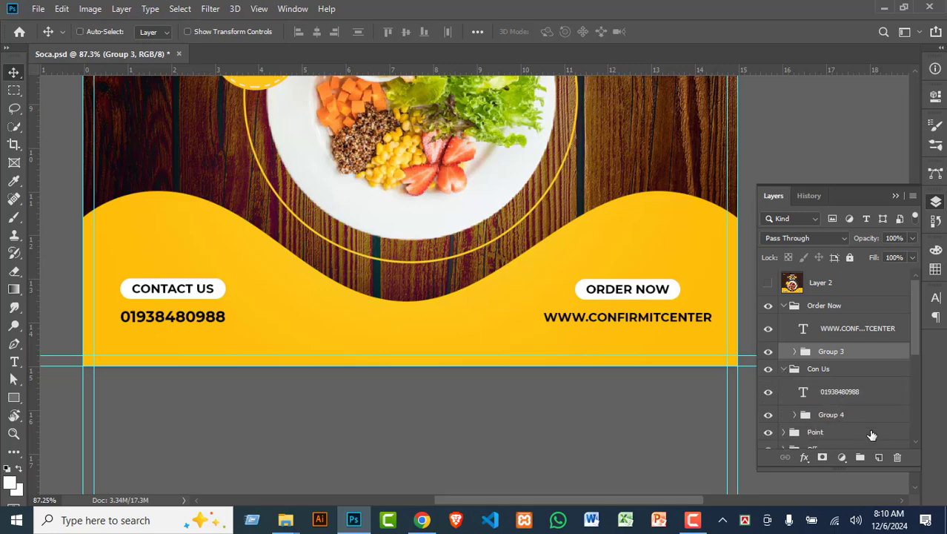
pyautogui.keyDown('ctrl'); pyautogui.click(845, 416); pyautogui.keyUp('ctrl')
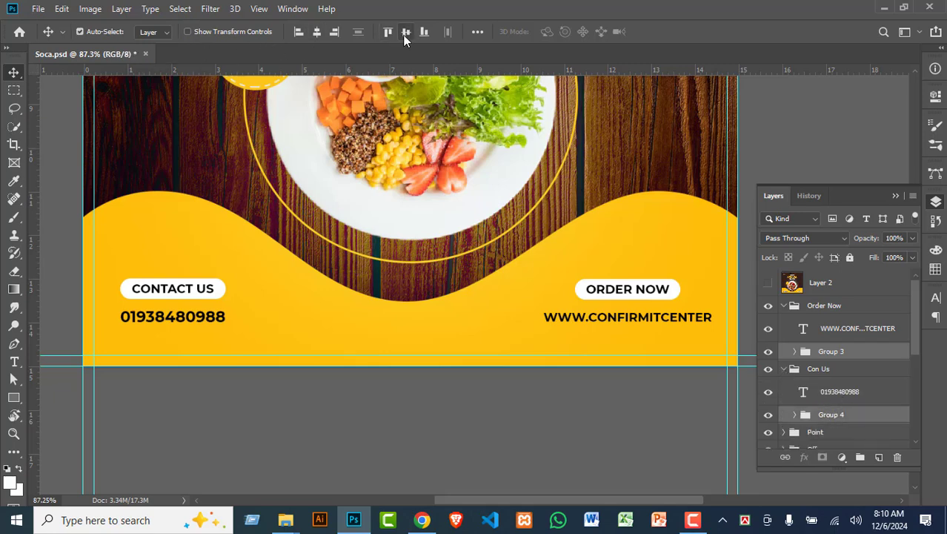
pyautogui.click(621, 319)
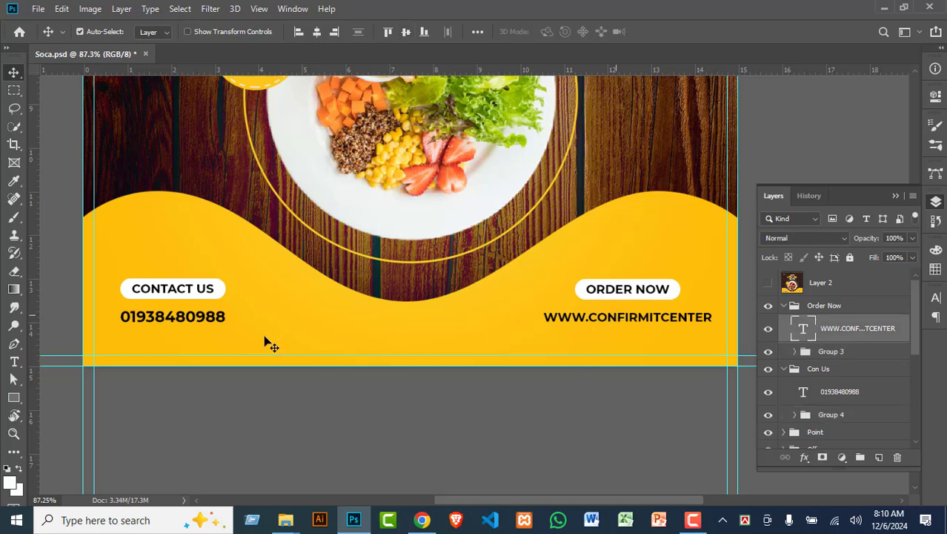
pyautogui.keyDown('shift'); pyautogui.click(191, 319); pyautogui.keyUp('shift')
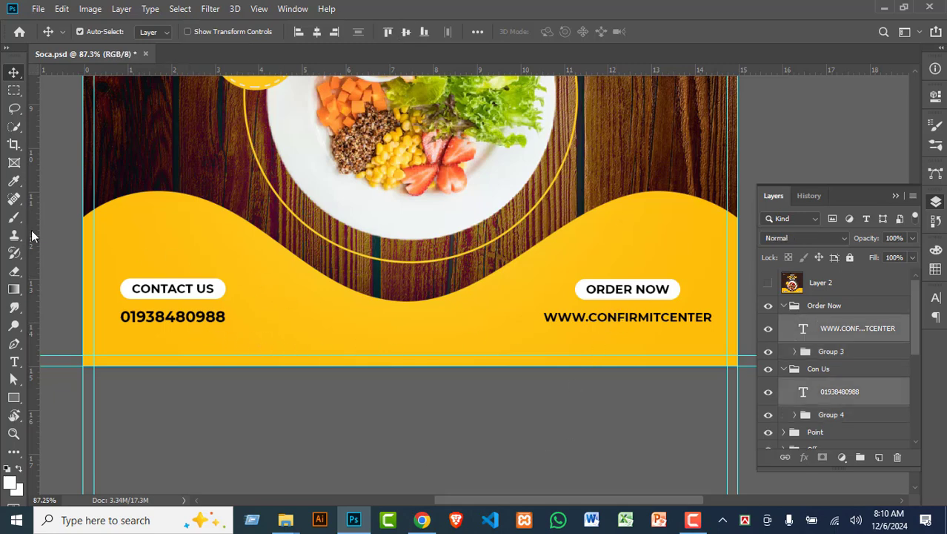
pyautogui.click(408, 35)
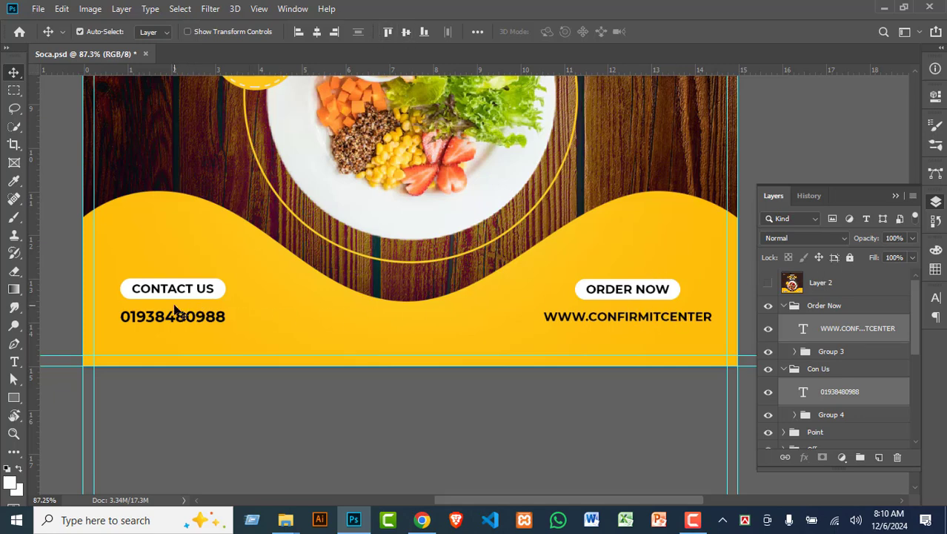
# Step: Collapse the Order Now and Con Us groups and select both of them
pyautogui.click(785, 306)
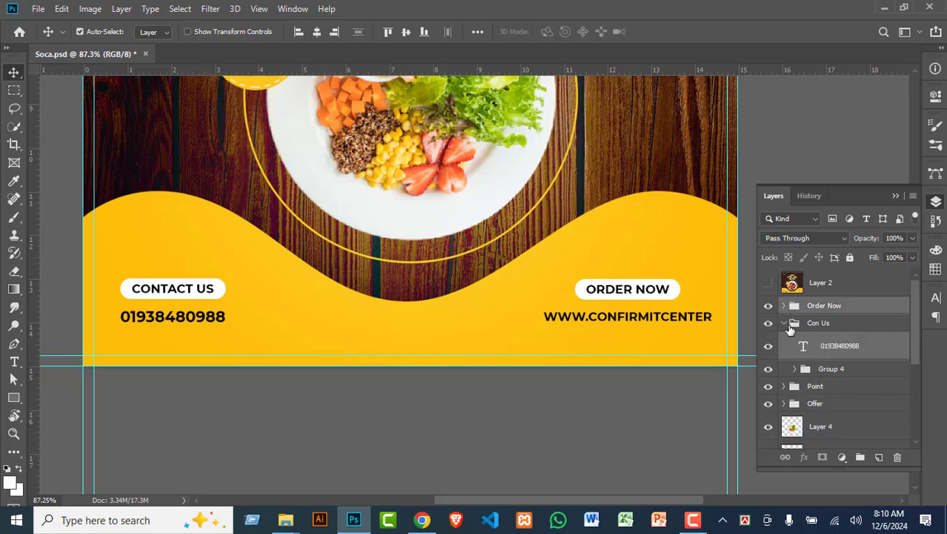
pyautogui.click(792, 325)
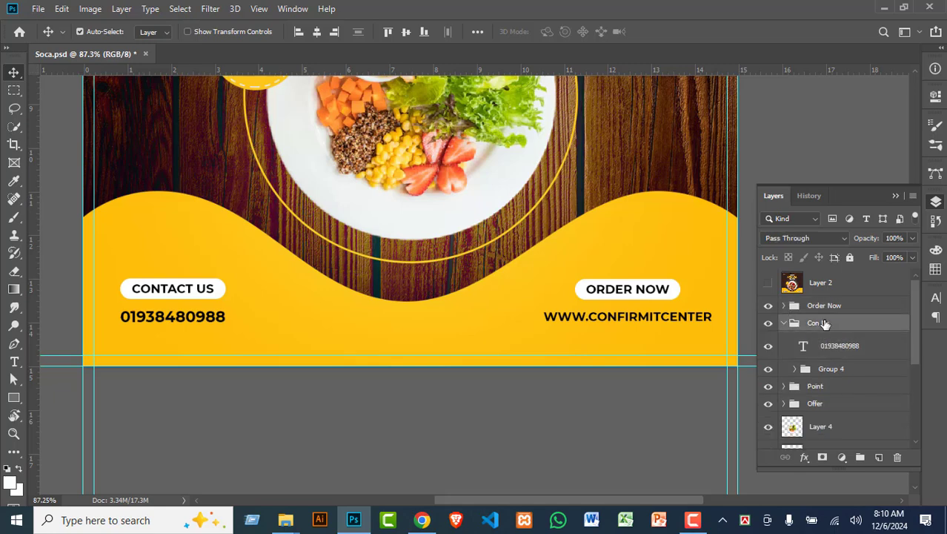
pyautogui.click(784, 324)
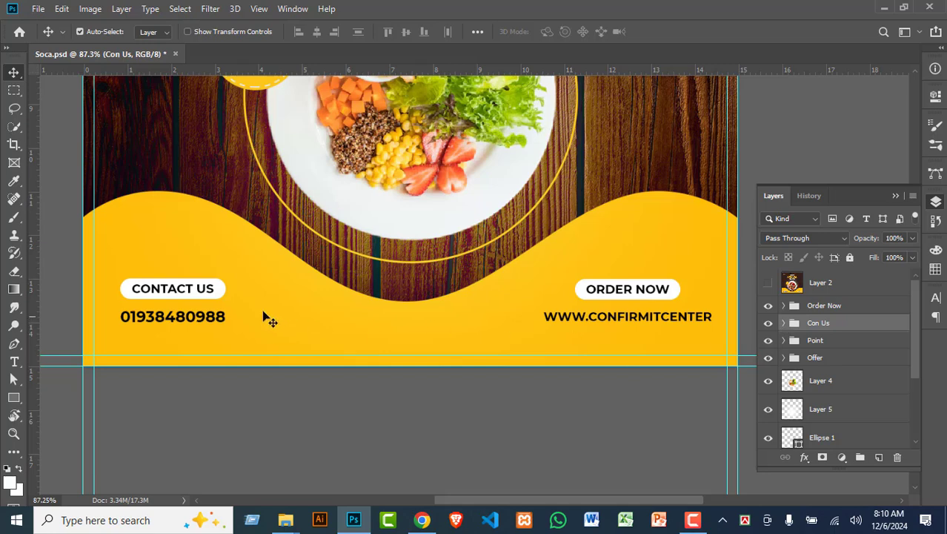
pyautogui.moveTo(266, 329); pyautogui.dragTo(233, 323)
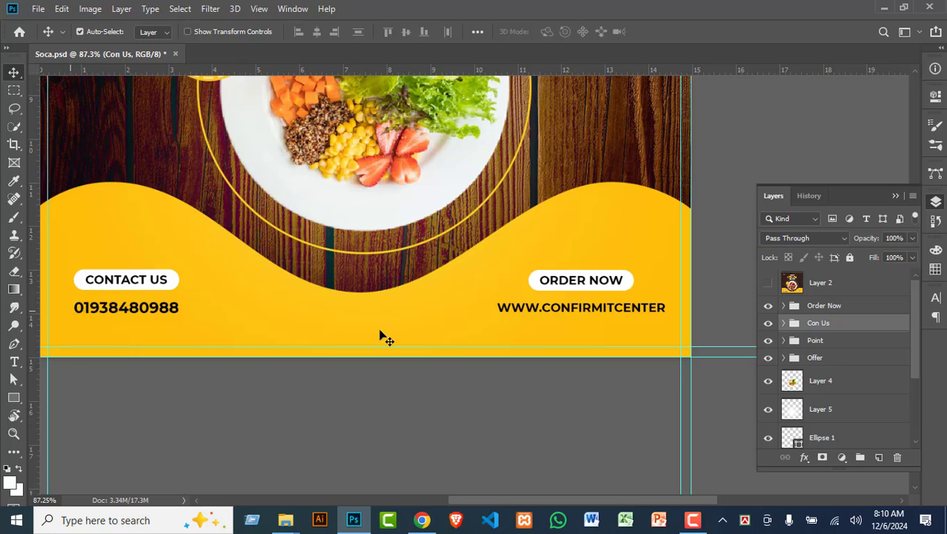
pyautogui.keyDown('ctrl'); pyautogui.click(832, 309); pyautogui.keyUp('ctrl')
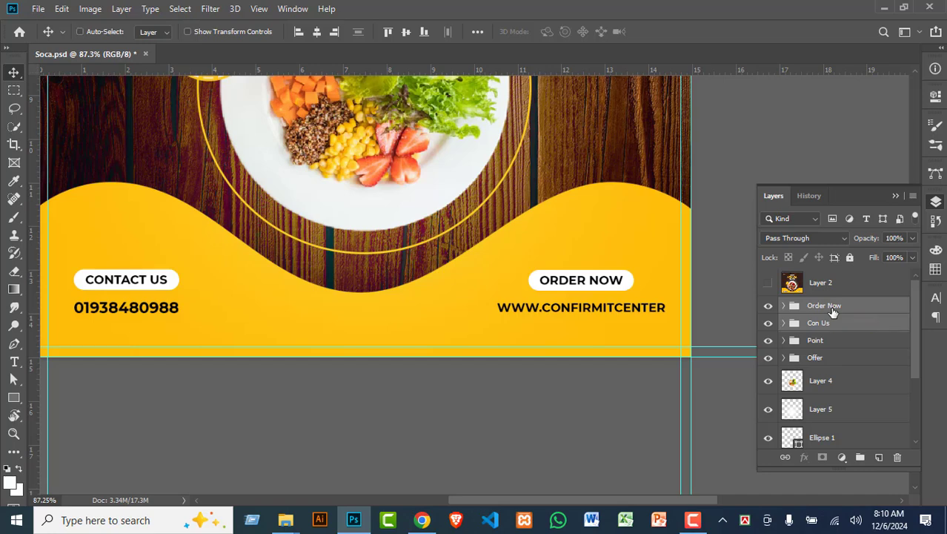
# Step: Group Order Now and Con Us into Group 5 and shift it left to centre it on the canvas
pyautogui.hotkey('ctrl', 'g')
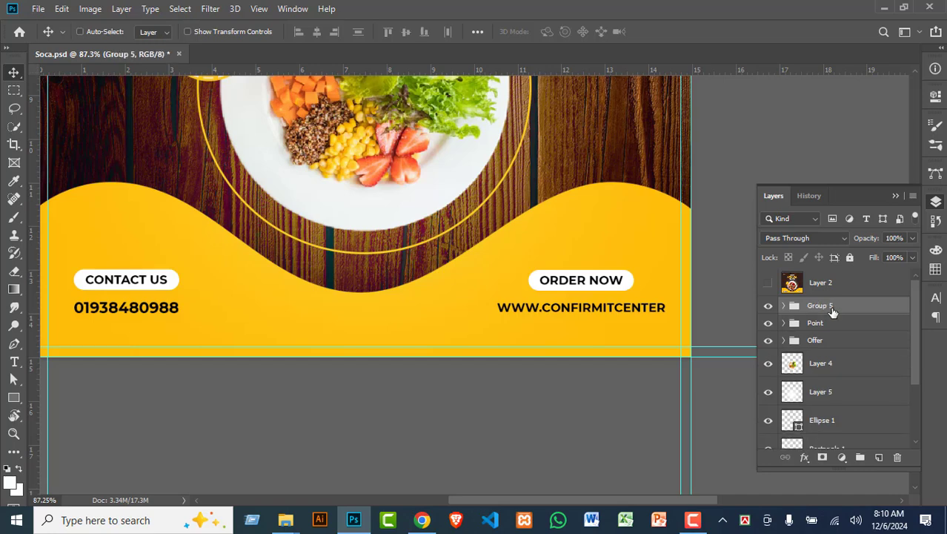
pyautogui.hotkey('ctrl', 'a')
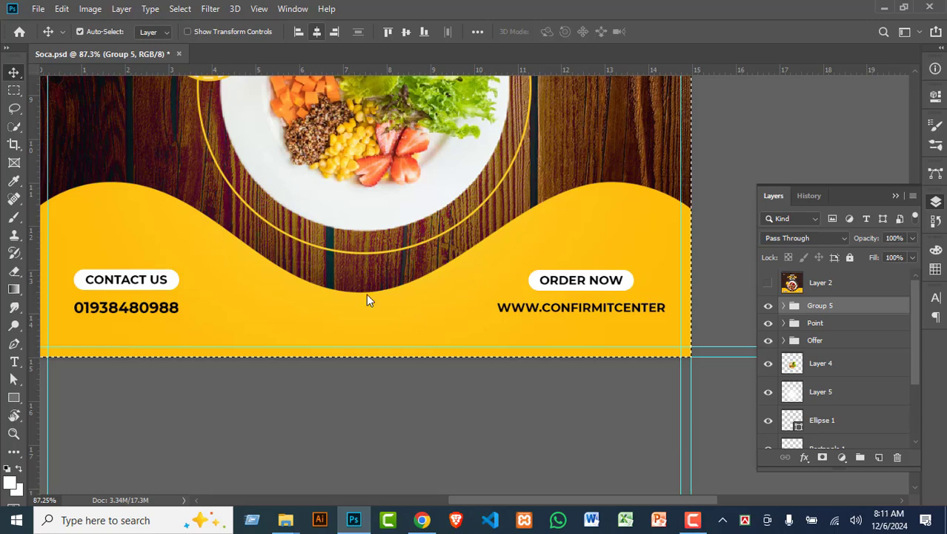
pyautogui.hotkey('shift', 'Left')
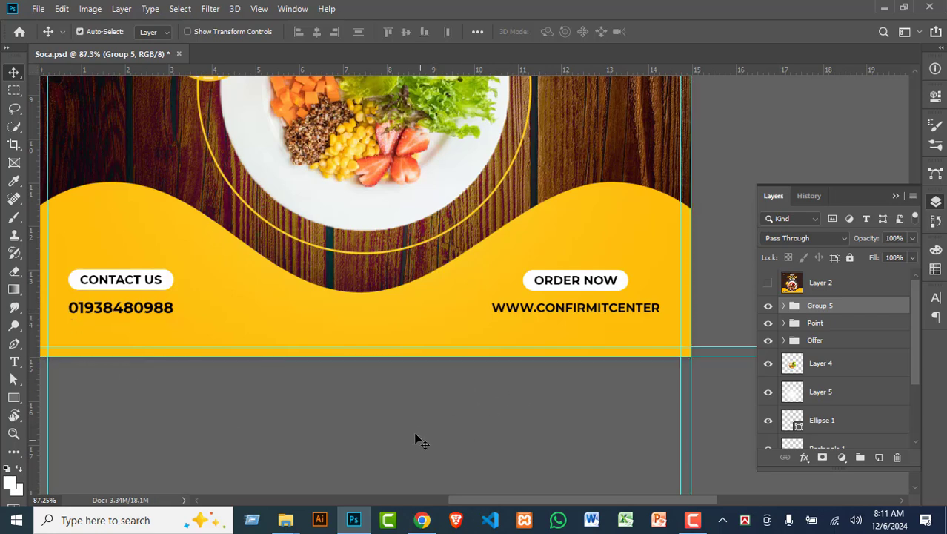
pyautogui.scroll(-2, 412, 428)
pyautogui.scroll(-2, 655, 413)
pyautogui.scroll(3, 639, 409)
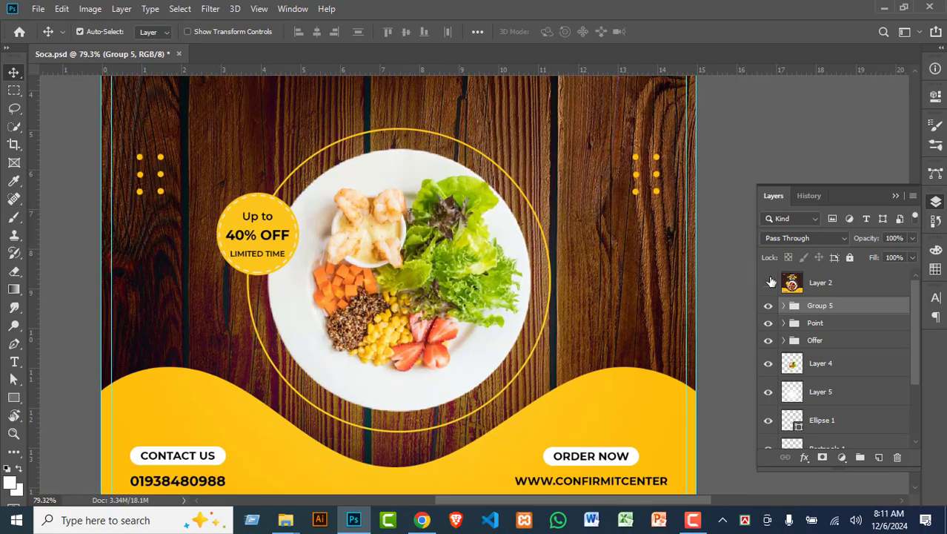
# Step: Show the reference design and draw a small 43 px circle on the yellow wave
pyautogui.click(770, 281)
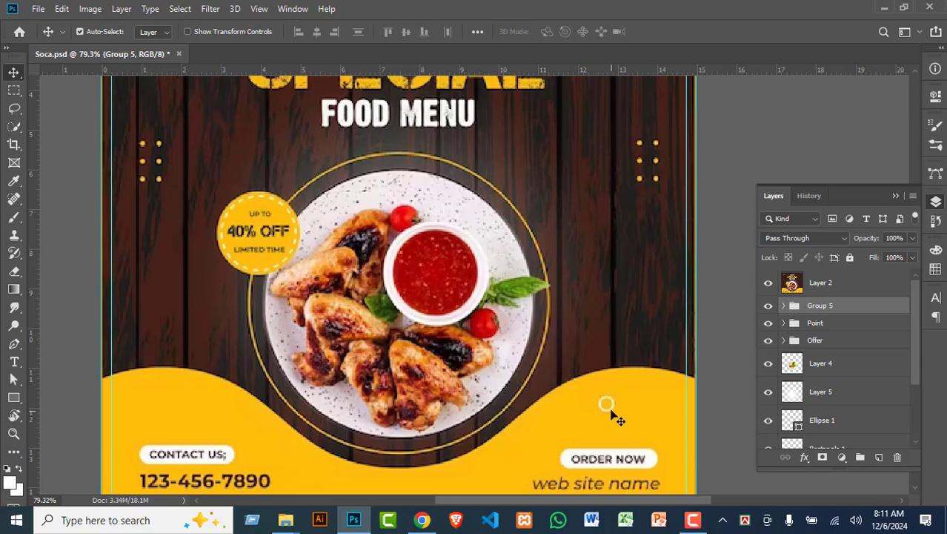
pyautogui.rightClick(14, 398)
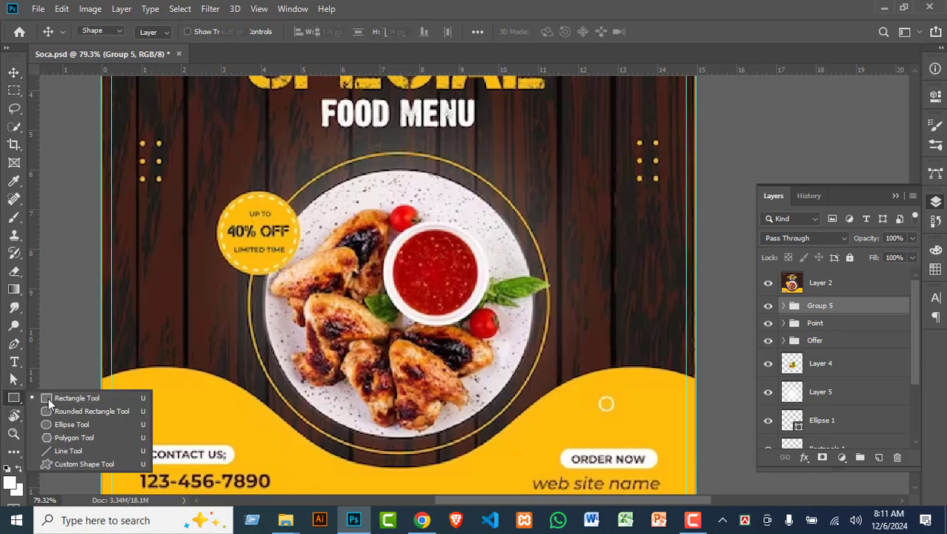
pyautogui.click(48, 396)
pyautogui.rightClick(14, 397)
pyautogui.click(50, 425)
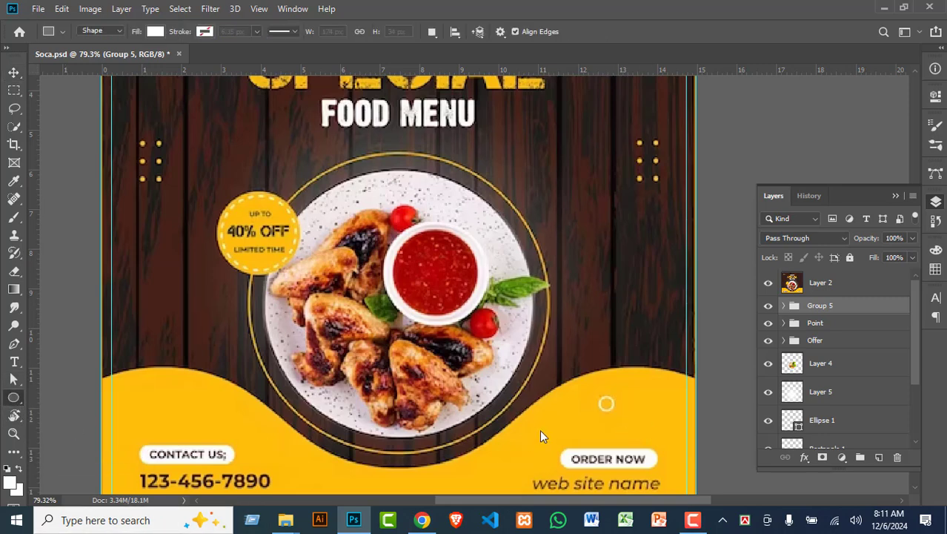
pyautogui.moveTo(594, 385); pyautogui.dragTo(621, 412)
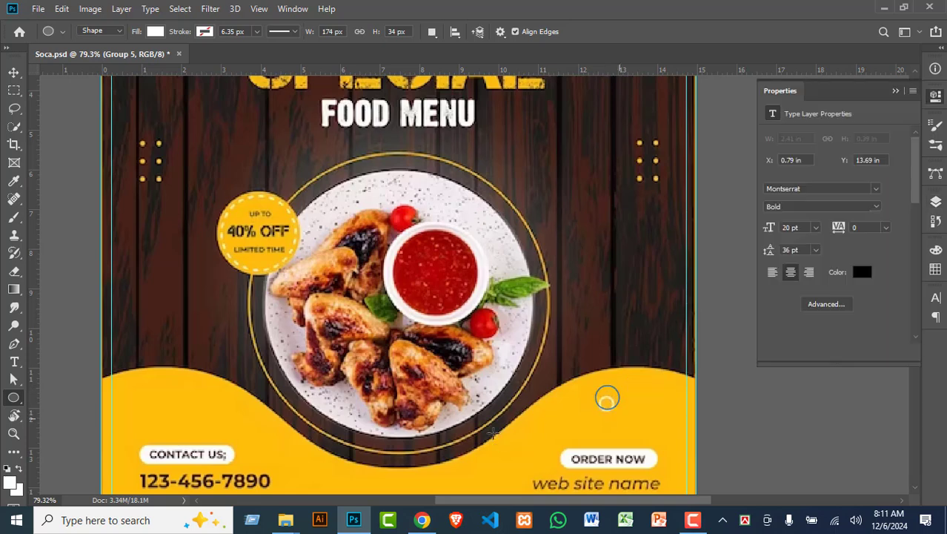
# Step: Give the new circle no fill and a near-white stroke
pyautogui.click(154, 32)
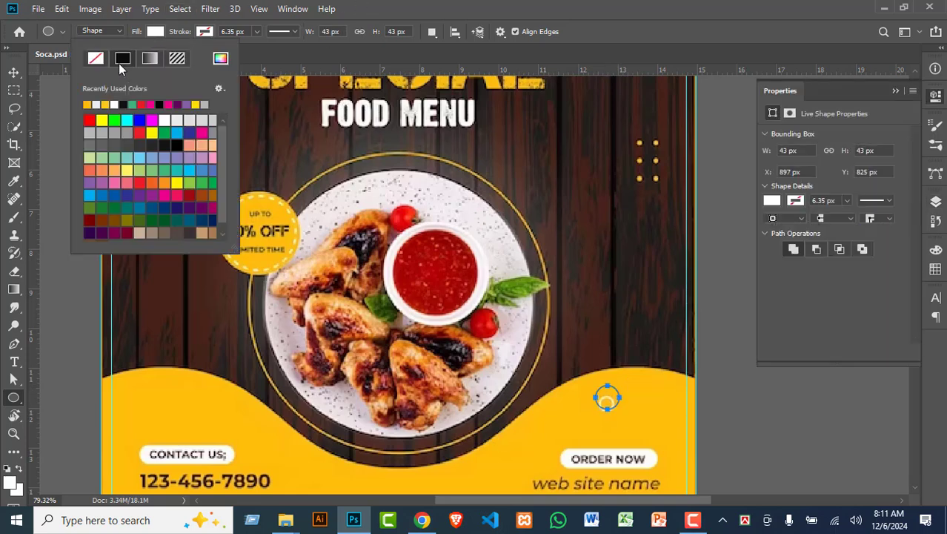
pyautogui.click(96, 59)
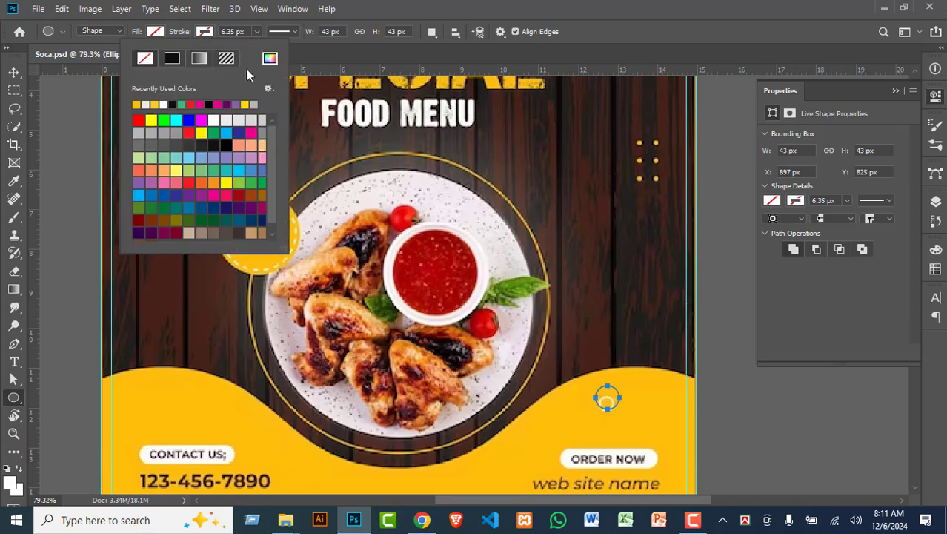
pyautogui.click(269, 60)
pyautogui.moveTo(619, 129); pyautogui.dragTo(523, 88)
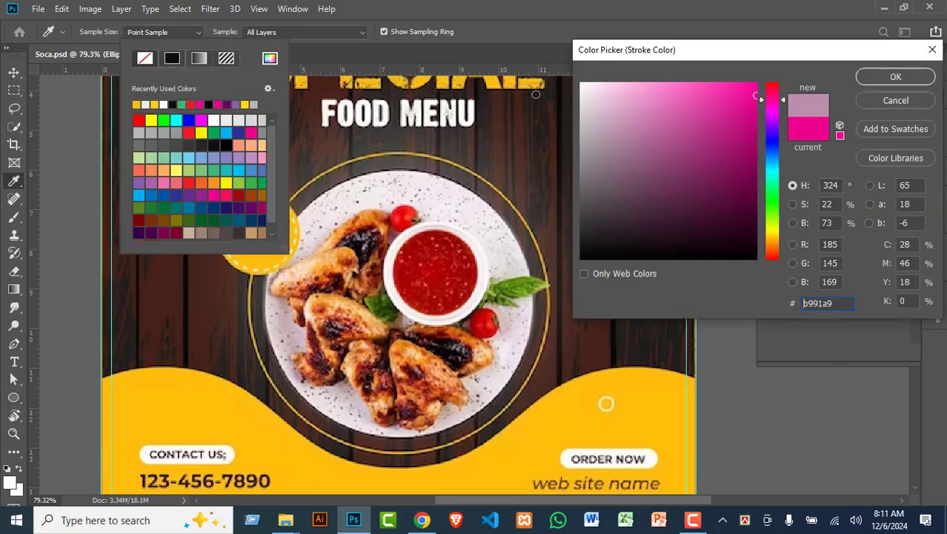
pyautogui.click(895, 78)
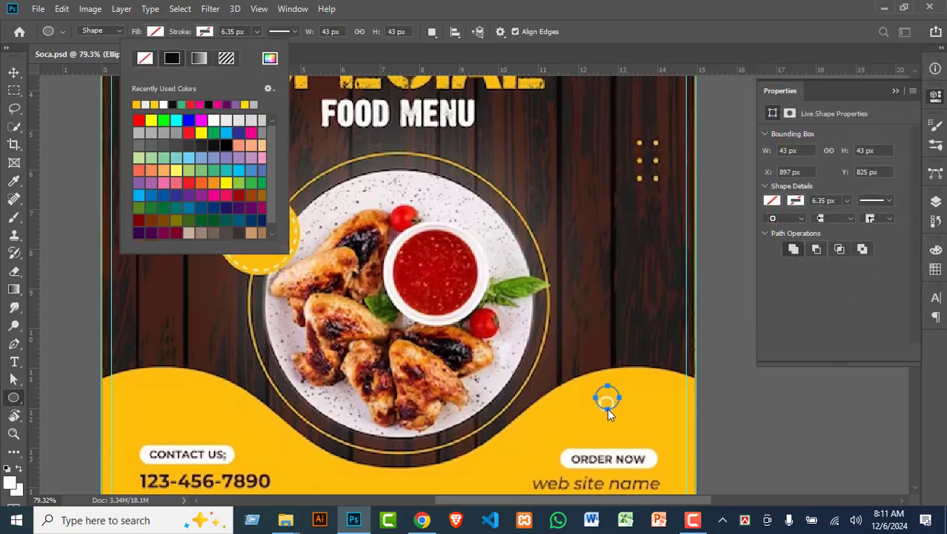
pyautogui.click(241, 33)
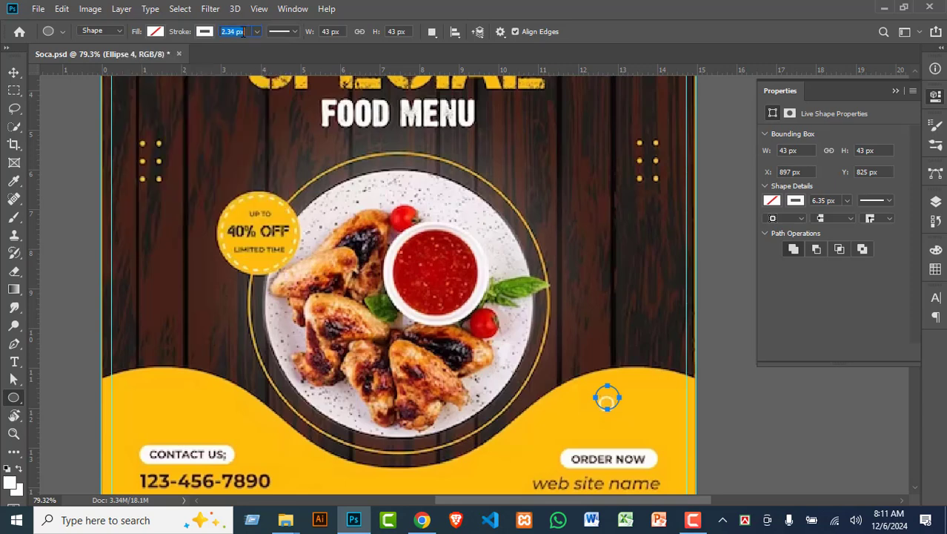
pyautogui.click(13, 72)
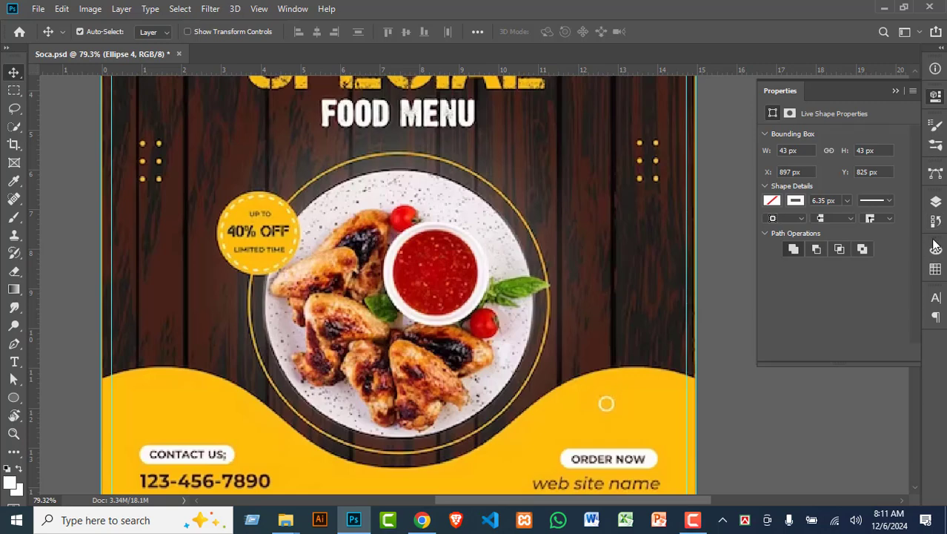
# Step: Hide the reference wings image and thin the small ring's outline to 2.34 px
pyautogui.click(935, 200)
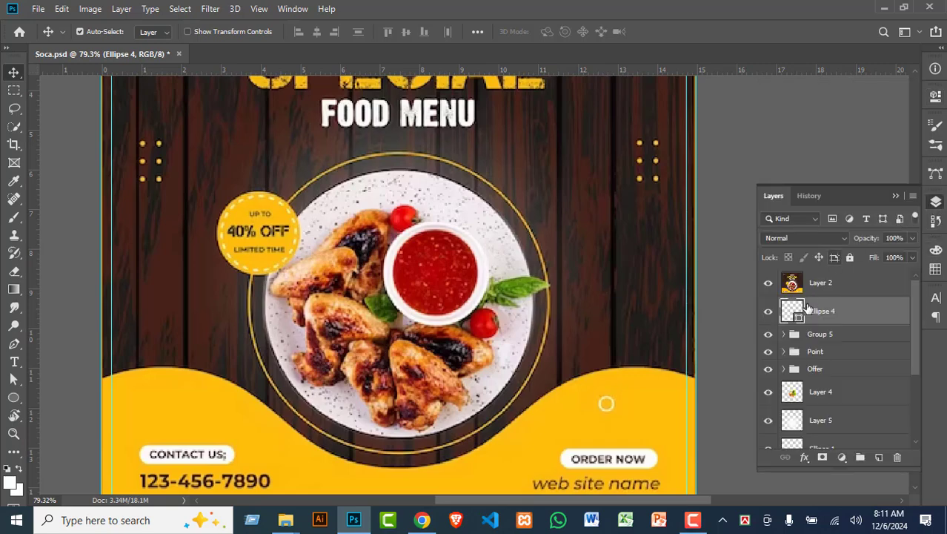
pyautogui.click(769, 283)
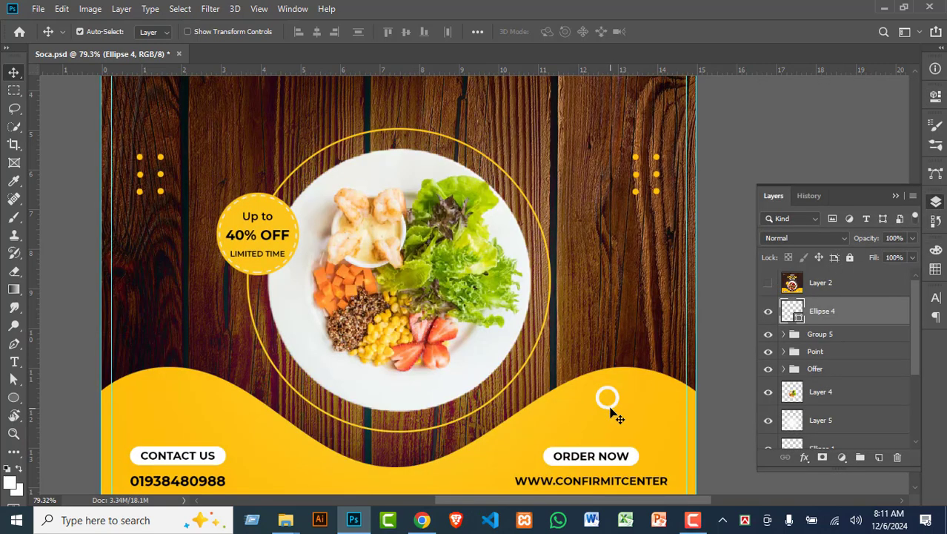
pyautogui.click(14, 398)
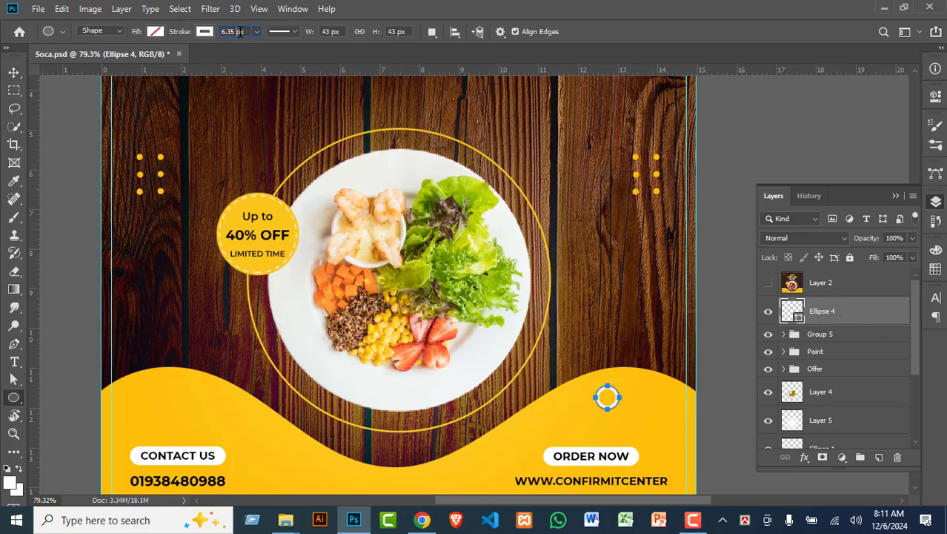
pyautogui.click(241, 31)
pyautogui.click(607, 396)
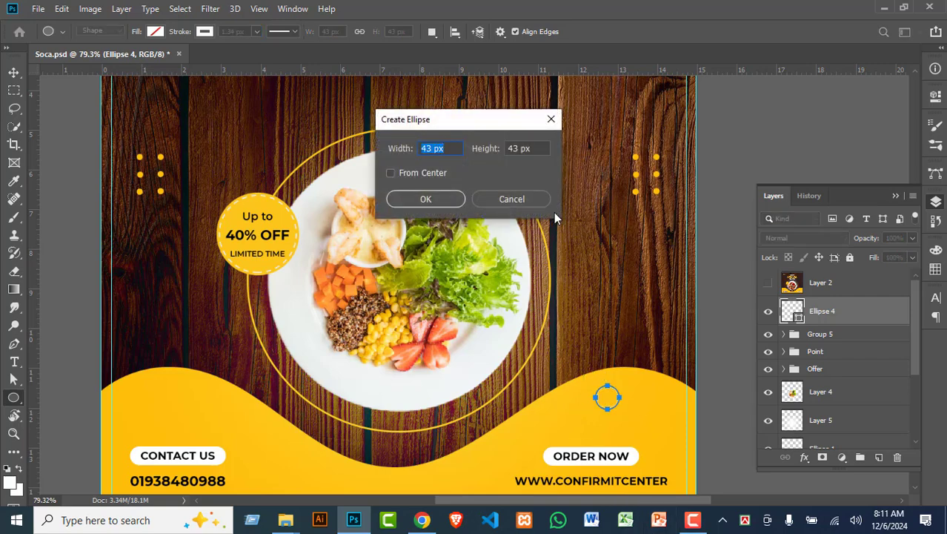
pyautogui.click(543, 195)
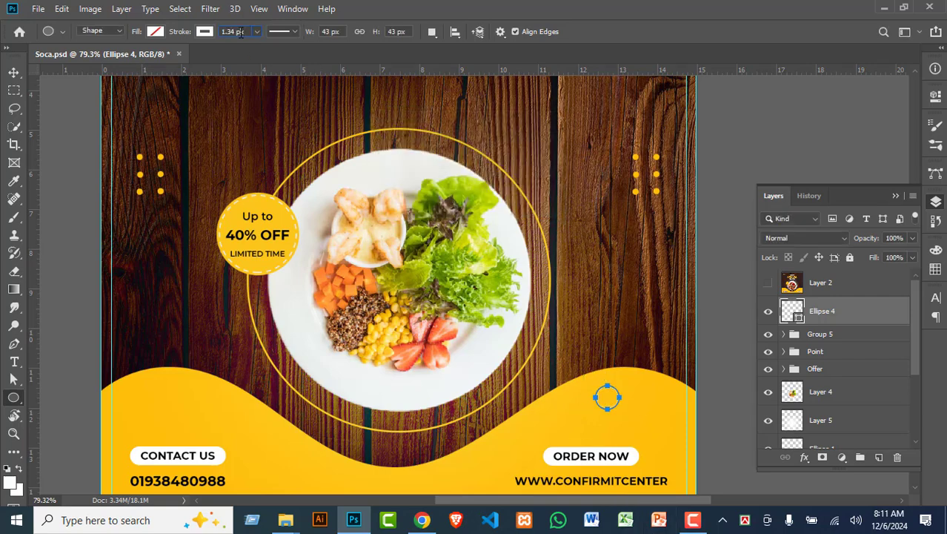
pyautogui.click(240, 33)
pyautogui.press('Up')
pyautogui.click(615, 406)
pyautogui.click(516, 200)
pyautogui.click(14, 72)
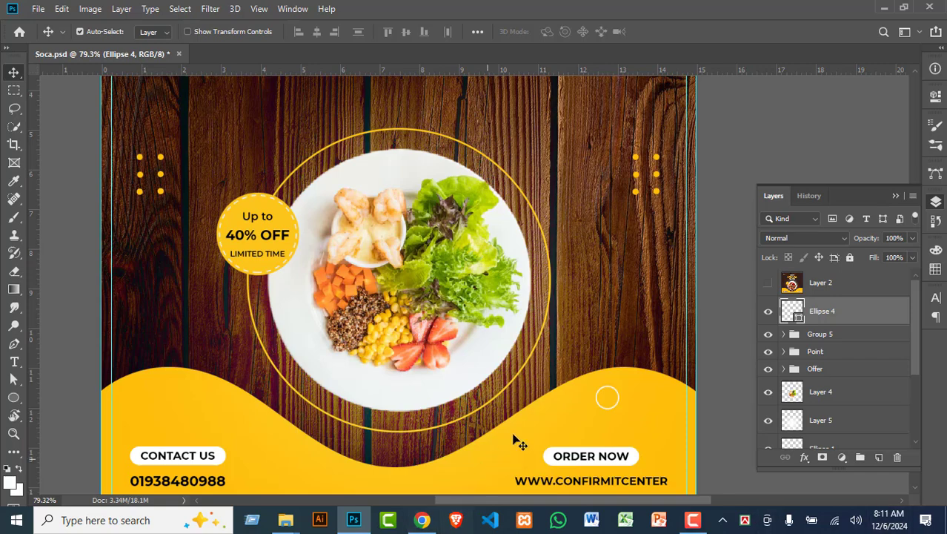
pyautogui.scroll(-4, 364, 298)
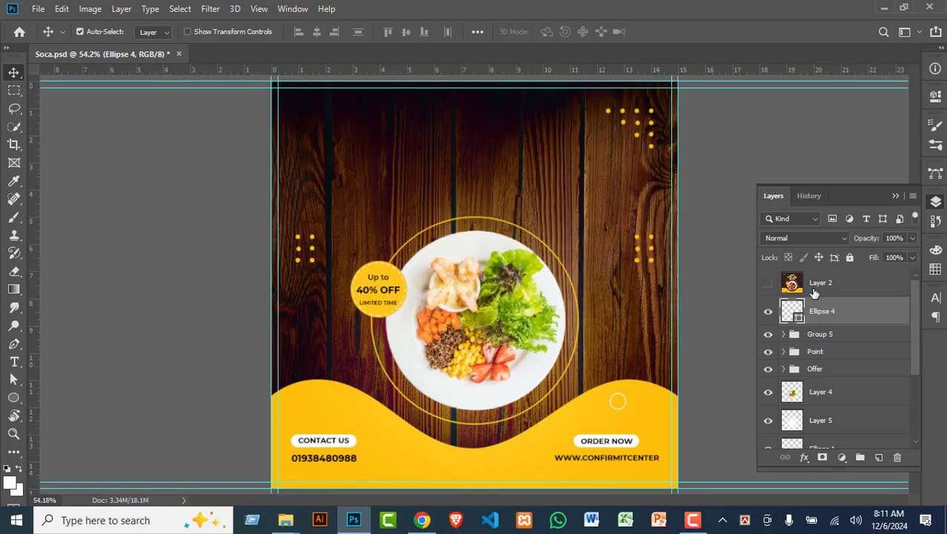
pyautogui.click(768, 283)
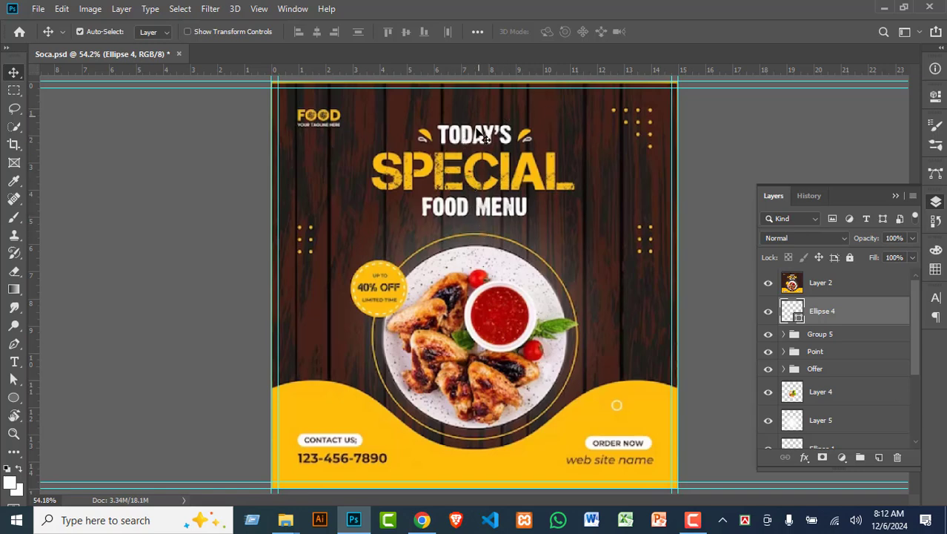
pyautogui.click(811, 286)
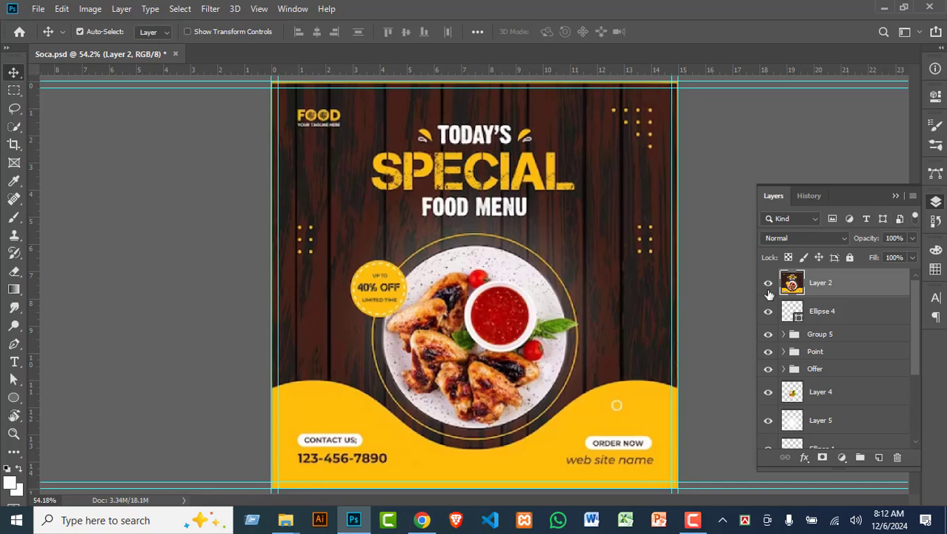
pyautogui.click(768, 283)
pyautogui.click(14, 361)
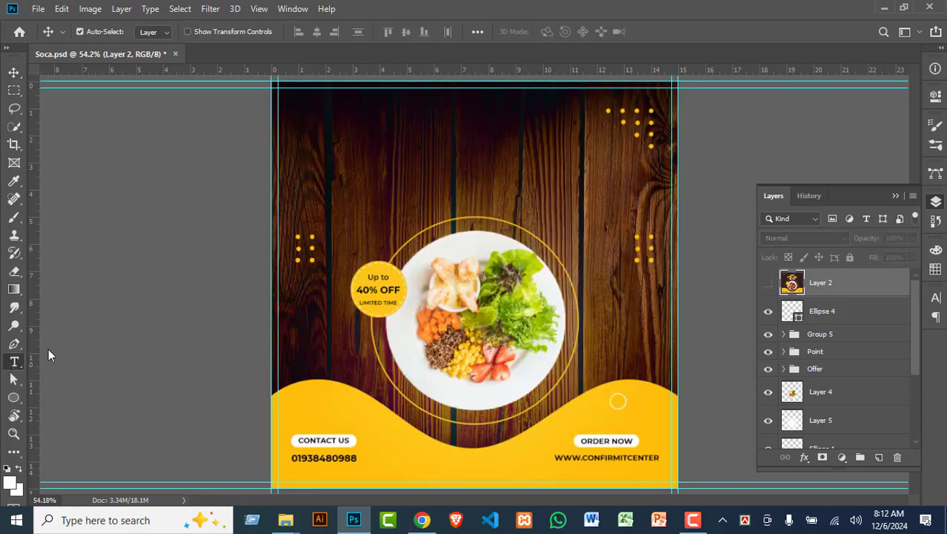
# Step: Add placeholder text in the upper left in white ffffff, Oswald Bold, 42 pt
pyautogui.click(400, 148)
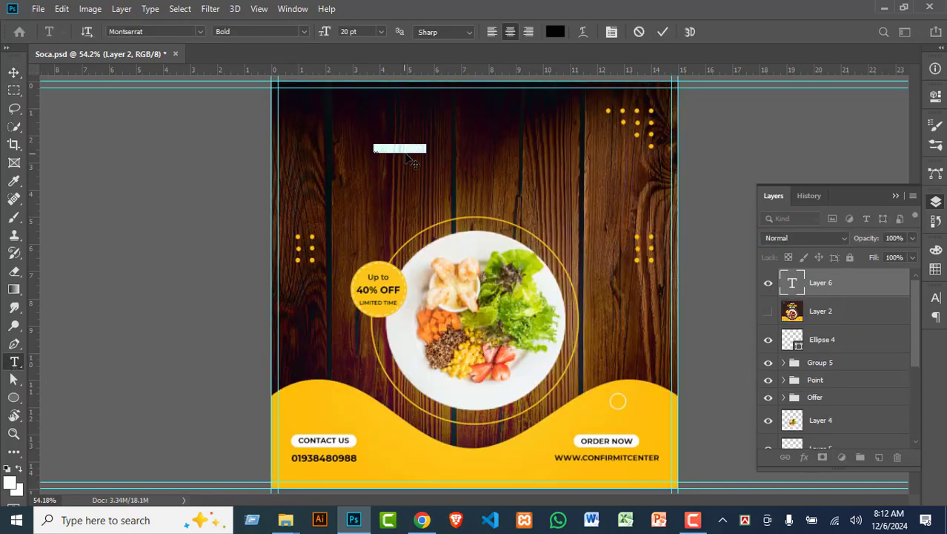
pyautogui.click(555, 34)
pyautogui.write('ffffff')
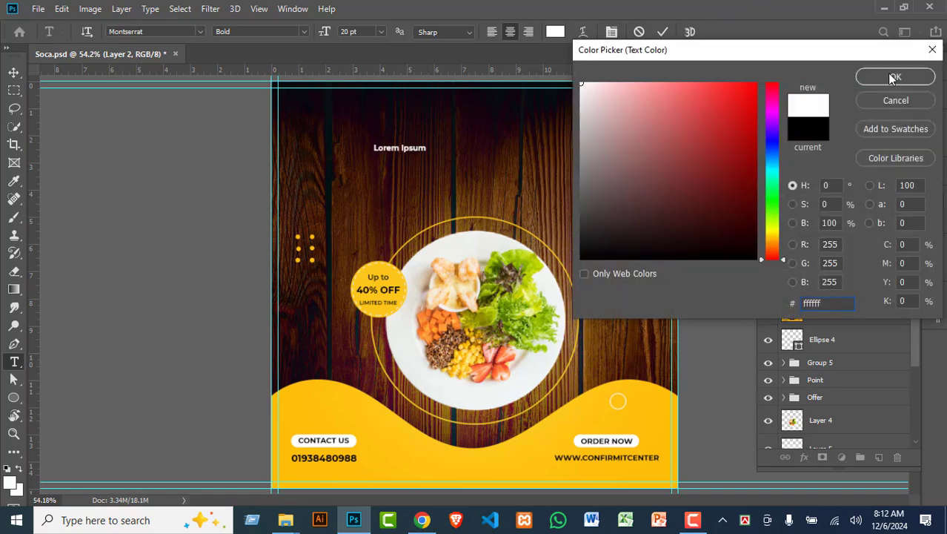
pyautogui.click(893, 78)
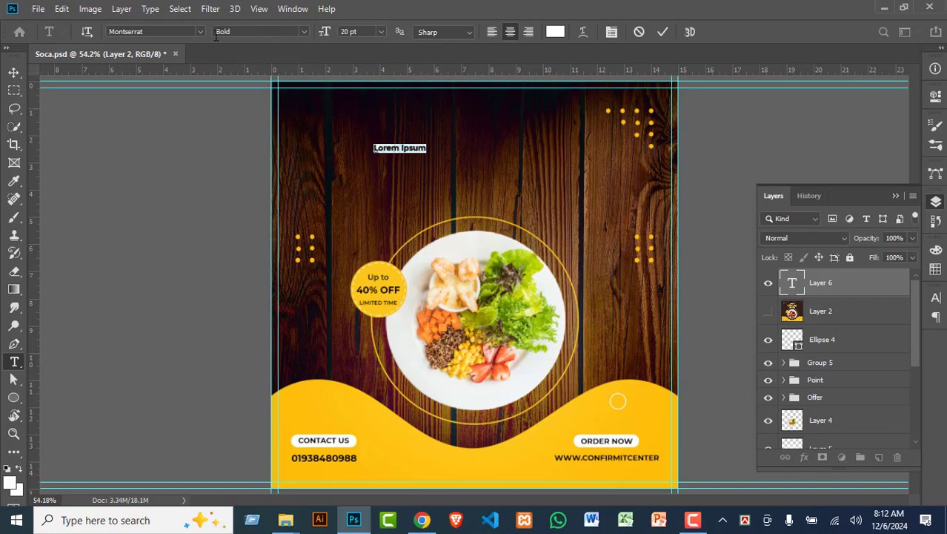
pyautogui.click(182, 32)
pyautogui.write('osw')
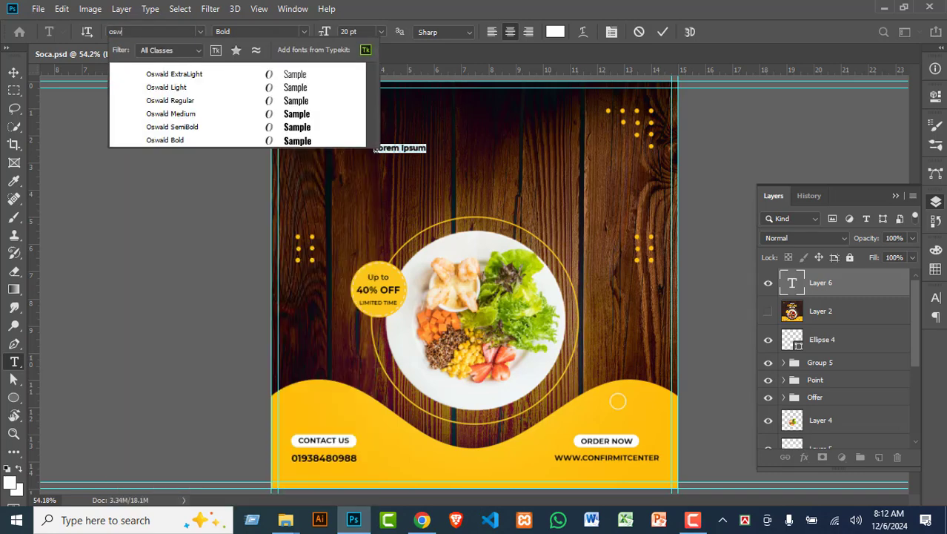
pyautogui.click(191, 140)
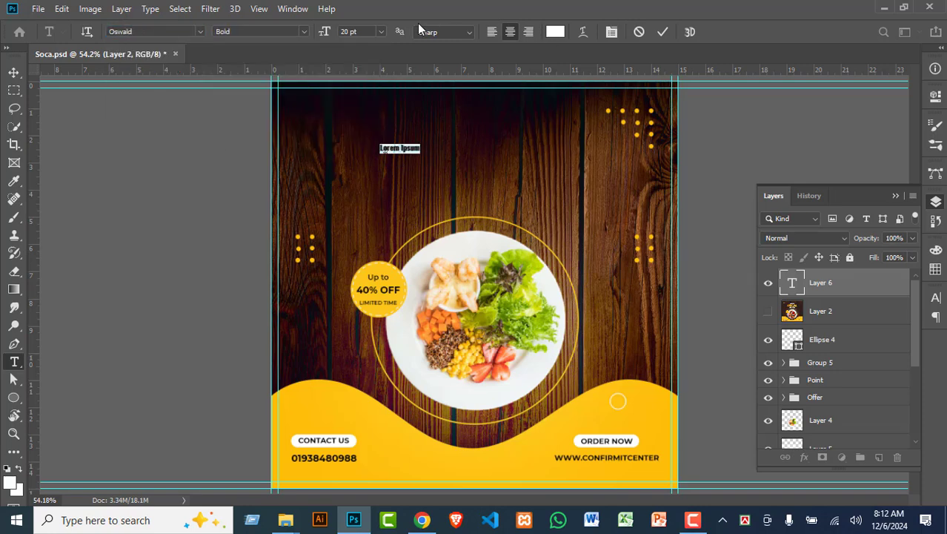
pyautogui.press('Up')
pyautogui.press('Up')
pyautogui.press('Up')
pyautogui.press('Up')
pyautogui.press('Up')
pyautogui.press('Up')
pyautogui.press('Up')
pyautogui.press('Up')
pyautogui.press('Up')
pyautogui.press('Up')
pyautogui.press('Up')
pyautogui.press('Up')
pyautogui.press('Up')
pyautogui.press('Up')
pyautogui.press('Up')
pyautogui.press('Up')
pyautogui.press('Up')
pyautogui.press('Up')
pyautogui.press('Up')
pyautogui.press('Up')
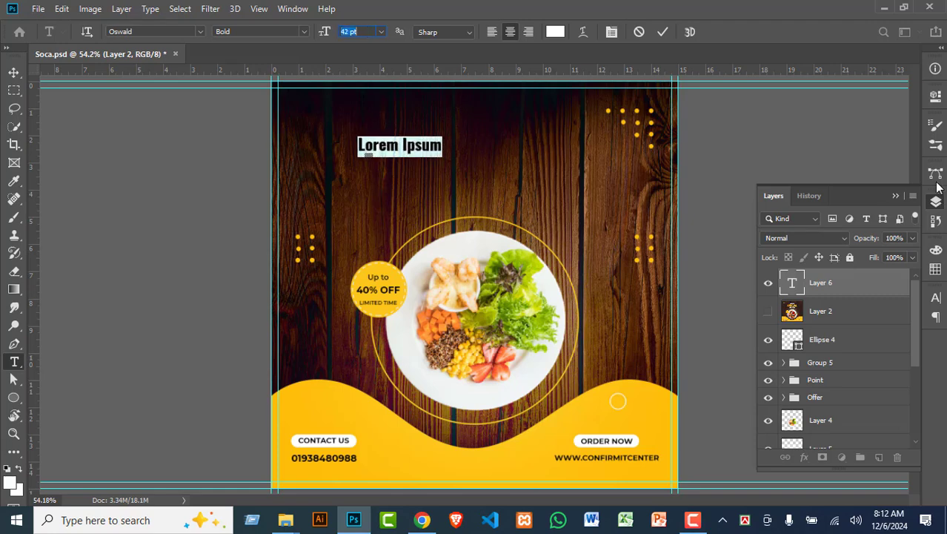
# Step: Set the text's leading to Auto and kerning to 0, then commit it
pyautogui.click(937, 299)
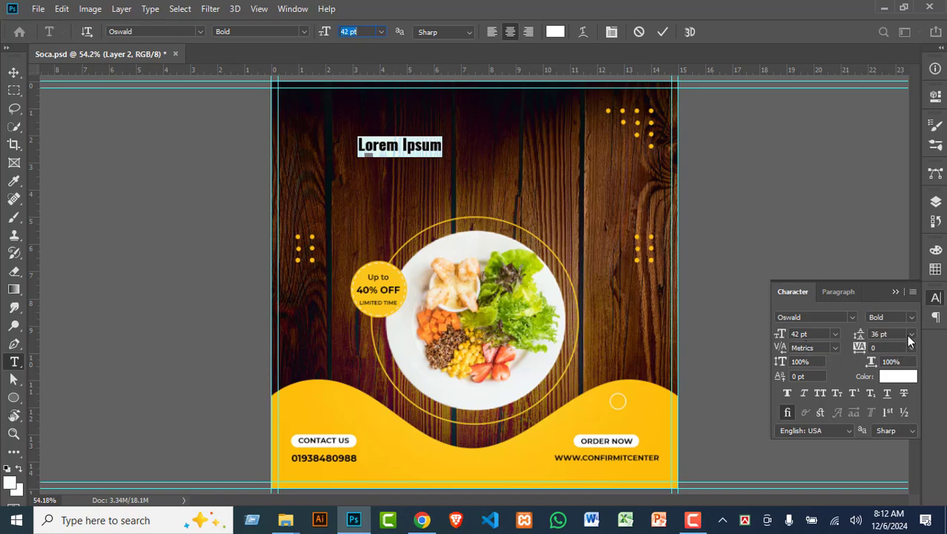
pyautogui.click(910, 335)
pyautogui.click(890, 162)
pyautogui.click(834, 348)
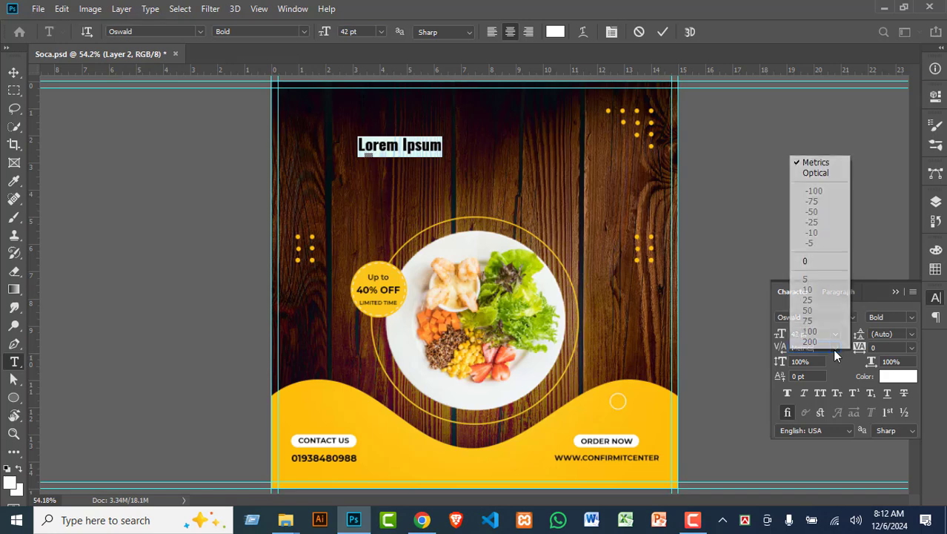
pyautogui.click(807, 263)
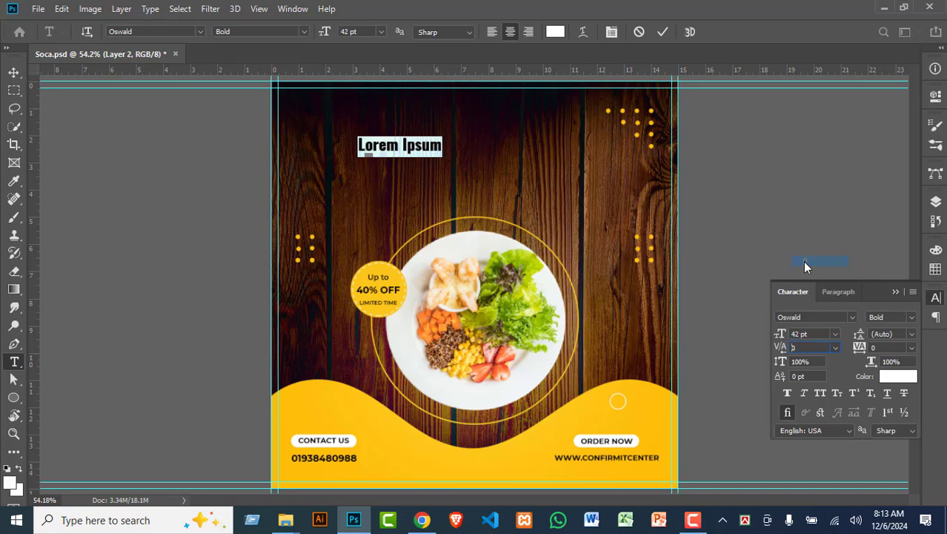
pyautogui.click(13, 72)
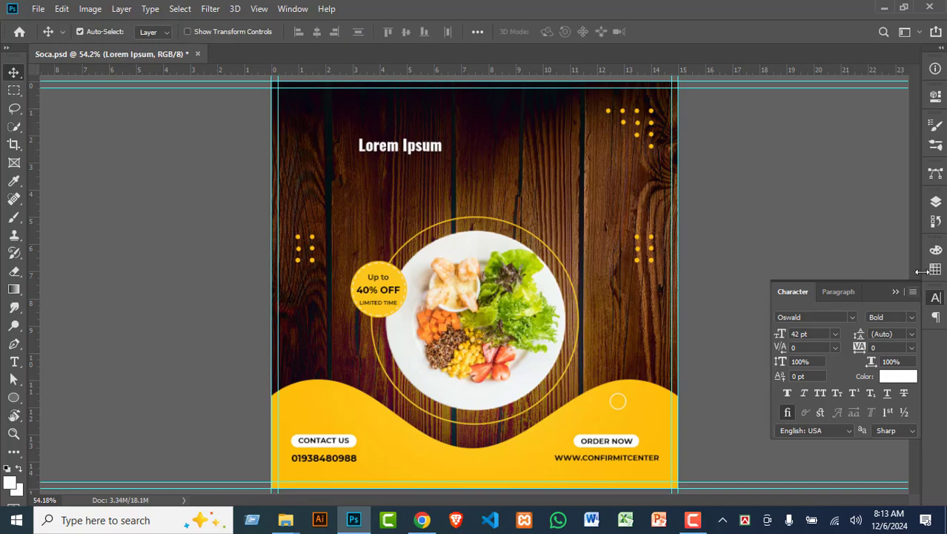
pyautogui.click(937, 203)
# Step: Show the reference, move the placeholder above TODAY'S, and retype it as TODAY'S
pyautogui.click(936, 203)
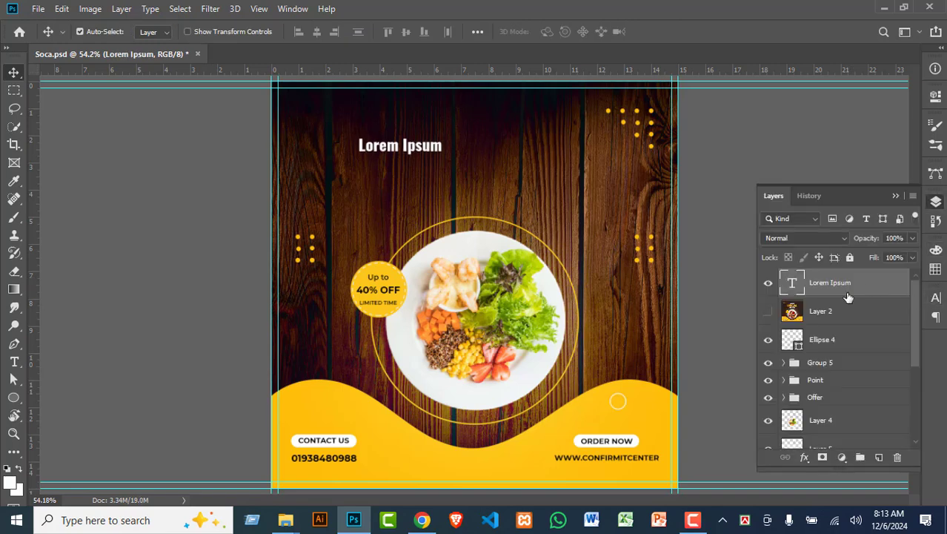
pyautogui.click(767, 311)
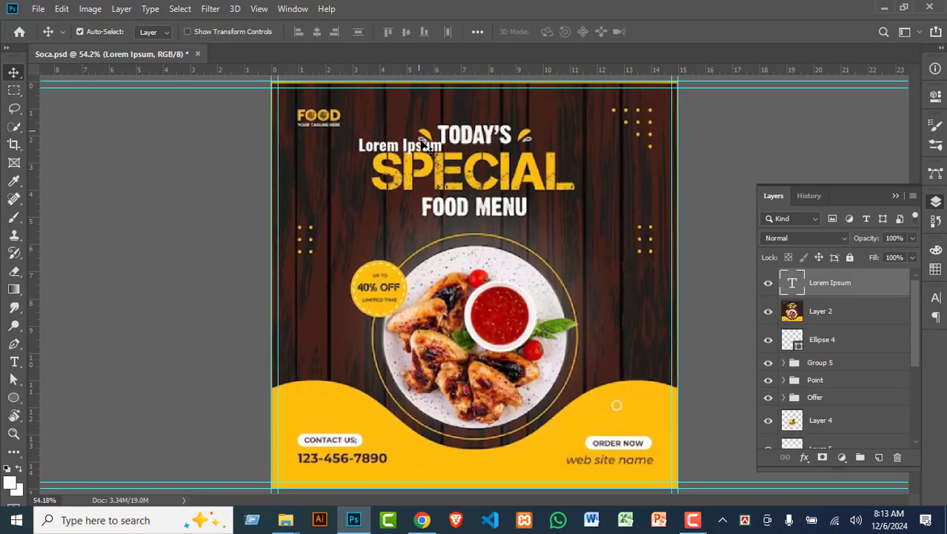
pyautogui.moveTo(419, 148); pyautogui.dragTo(496, 113)
pyautogui.press('t')
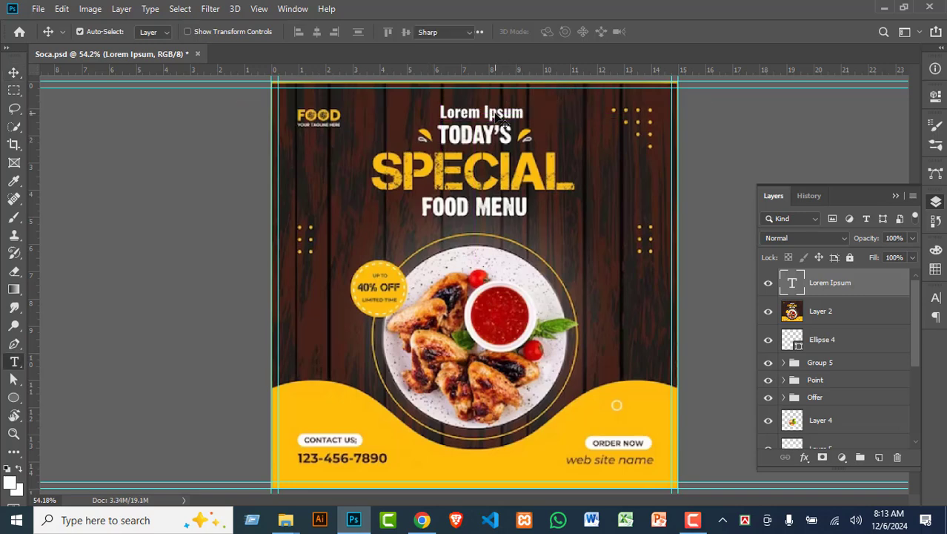
pyautogui.tripleClick(496, 113)
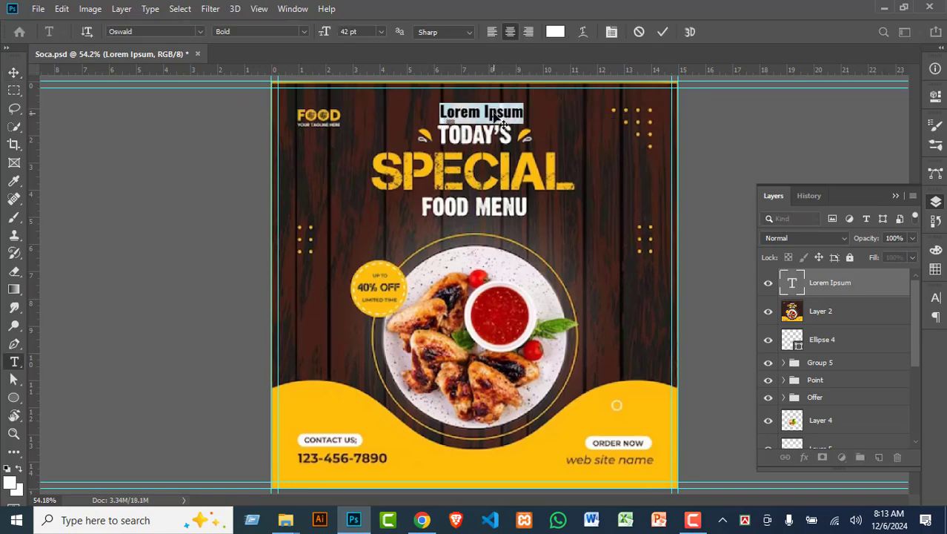
pyautogui.write("TODAY'S")
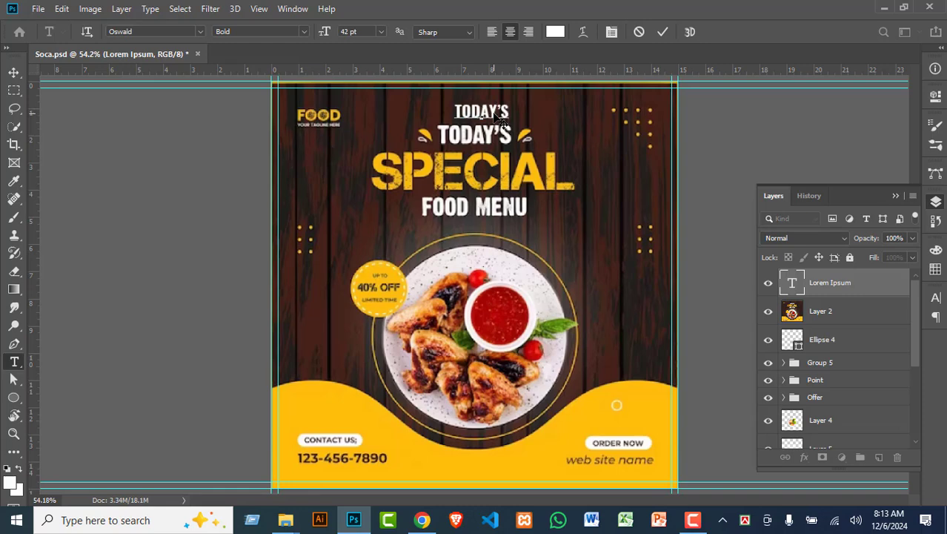
# Step: Enlarge the TODAY'S text to 65 pt and move it slightly down
pyautogui.moveTo(498, 117); pyautogui.dragTo(406, 121)
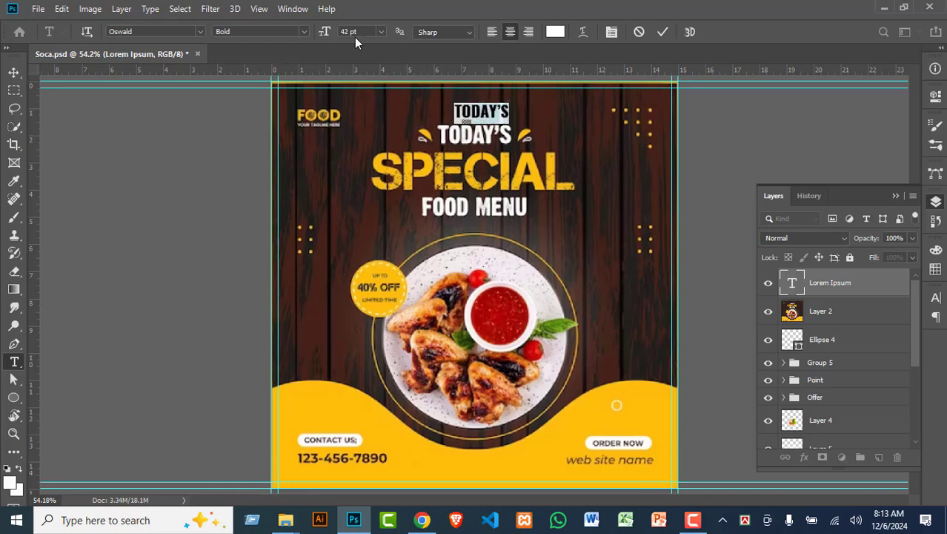
pyautogui.scroll(7, 357, 33)
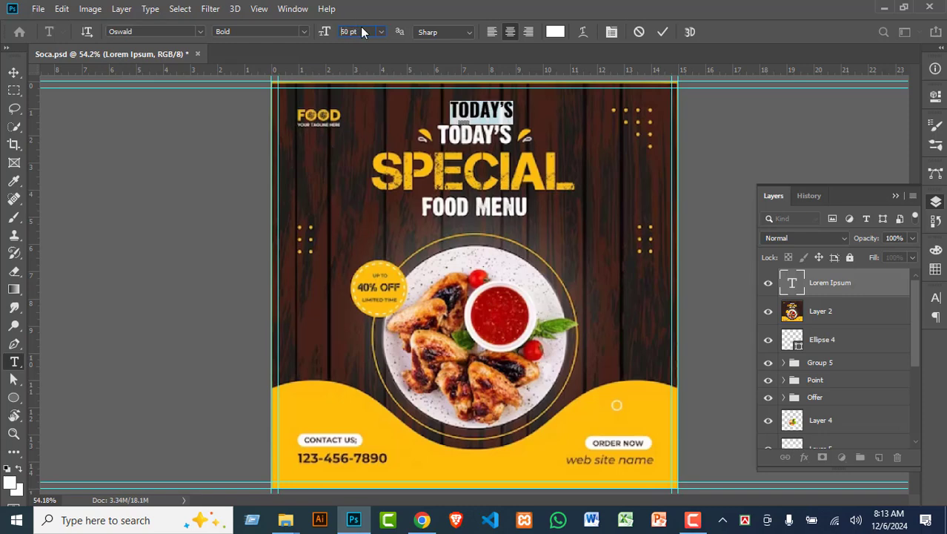
pyautogui.scroll(2, 361, 32)
pyautogui.scroll(18, 361, 32)
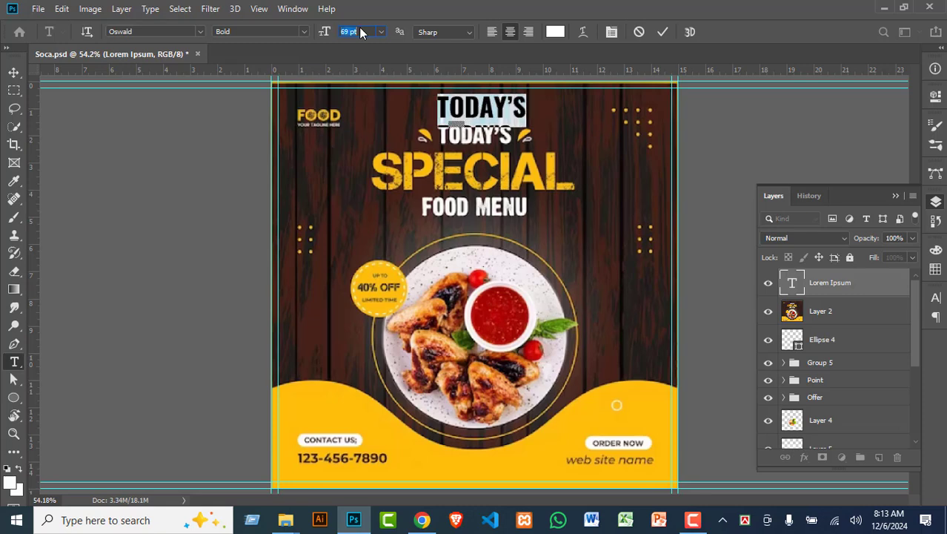
pyautogui.scroll(-3, 361, 32)
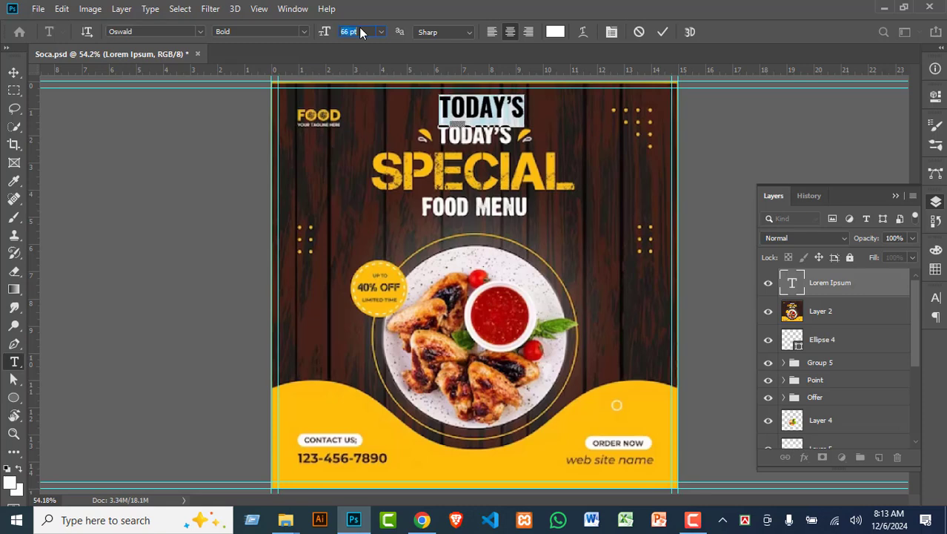
pyautogui.scroll(-1, 361, 32)
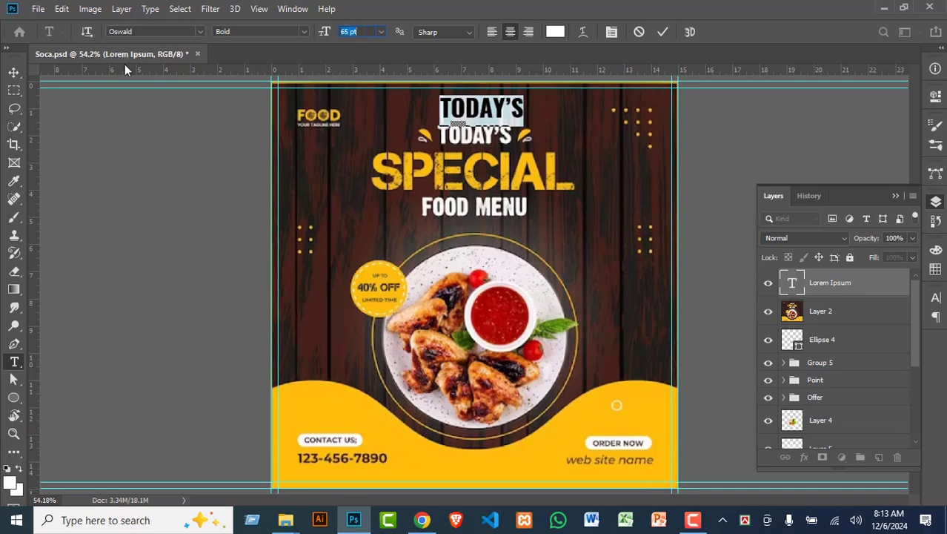
pyautogui.click(14, 72)
pyautogui.moveTo(482, 114)
pyautogui.mouseDown()
pyautogui.moveTo(482, 139)
pyautogui.moveTo(486, 109)
pyautogui.mouseUp()
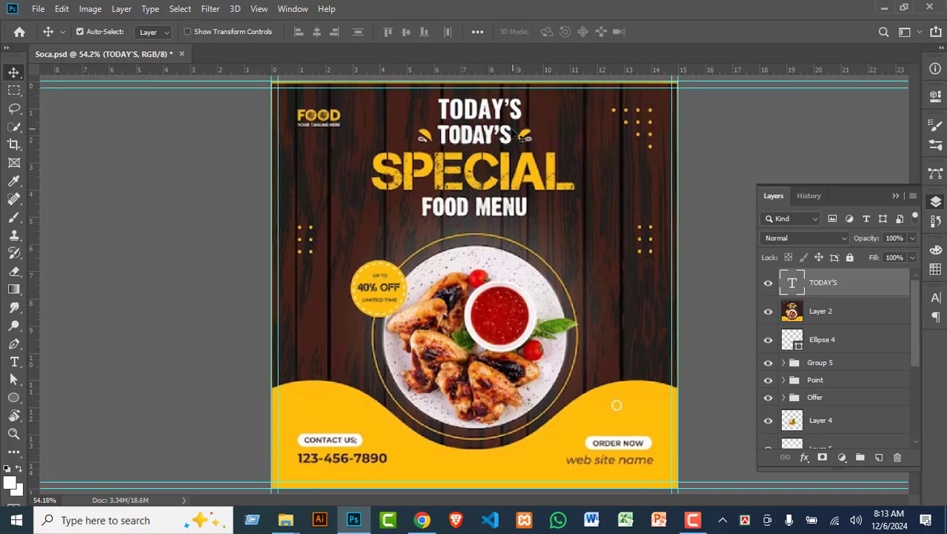
# Step: Tighten the tracking of TODAY'S to -20 in the Character panel
pyautogui.press('t')
pyautogui.doubleClick(489, 118)
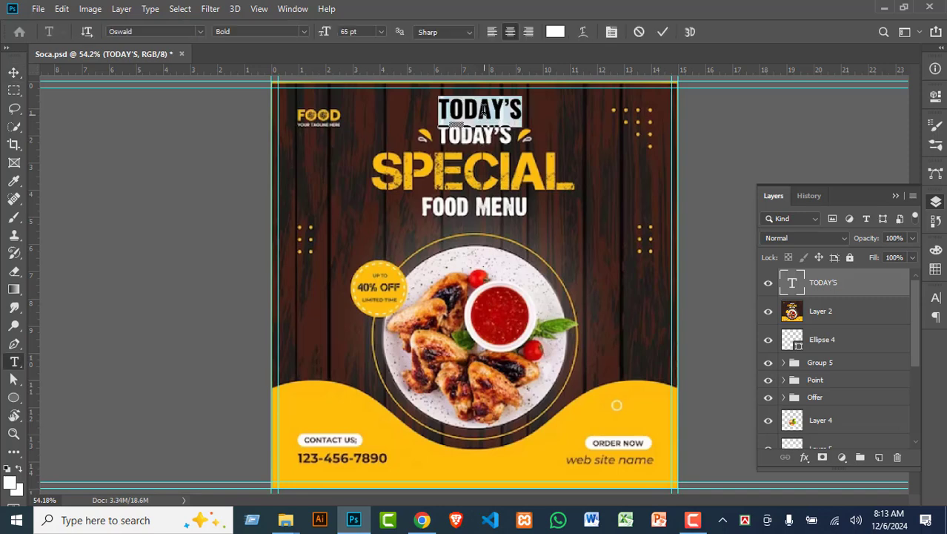
pyautogui.click(936, 296)
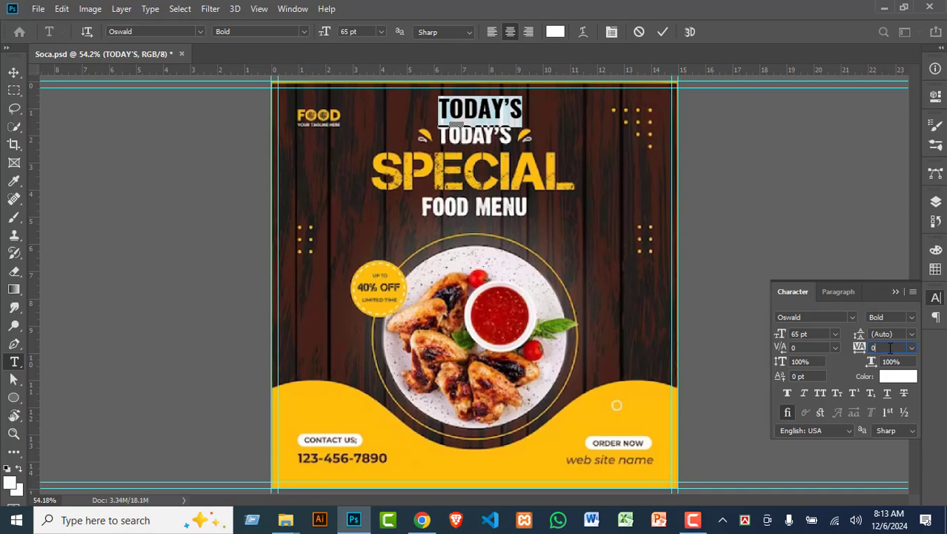
pyautogui.write('-20')
pyautogui.press('Return')
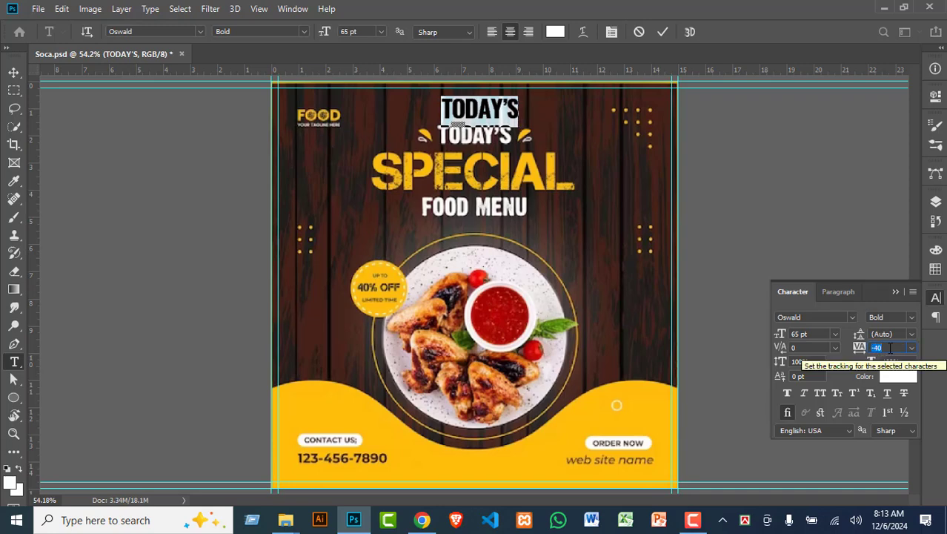
pyautogui.click(14, 73)
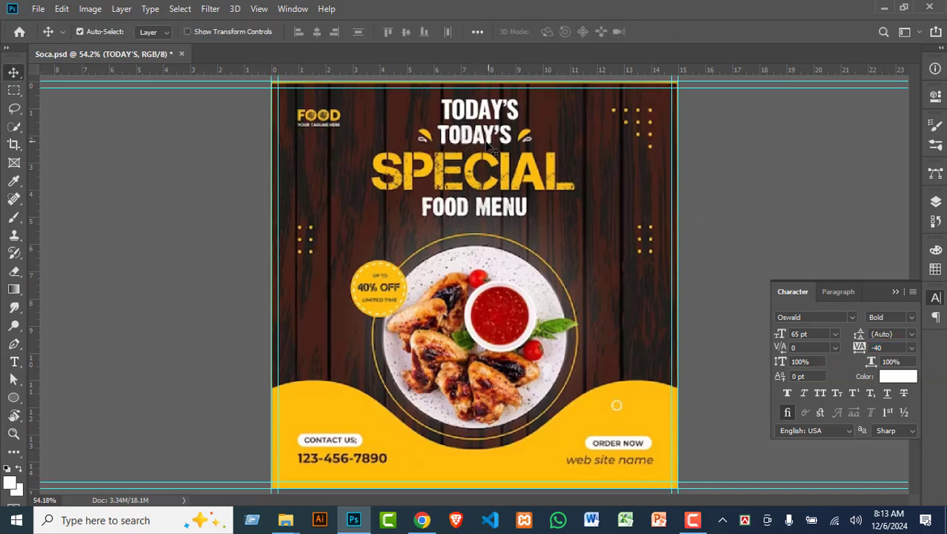
# Step: Move TODAY'S onto the reference heading and place a copy reading FOOD MENU over the reference line
pyautogui.moveTo(477, 125); pyautogui.dragTo(476, 226)
pyautogui.press('t')
pyautogui.doubleClick(476, 226)
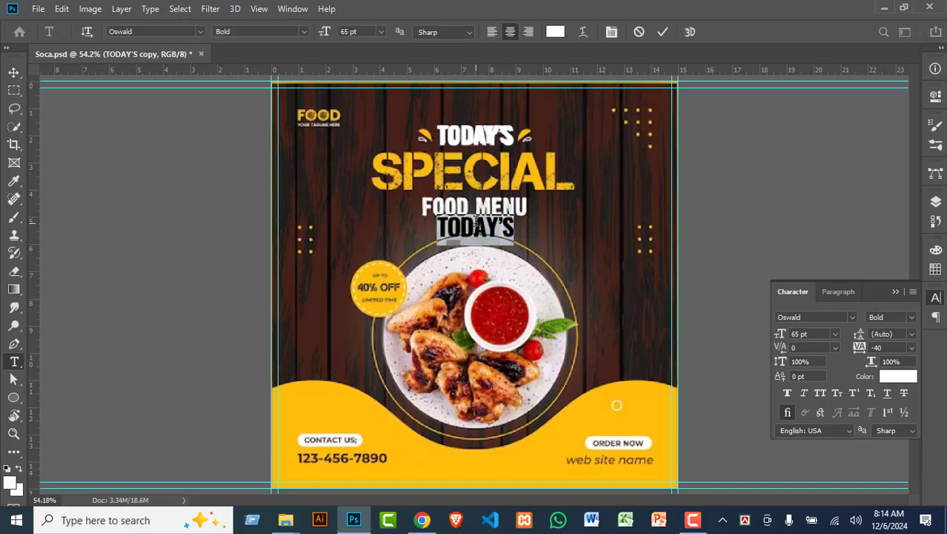
pyautogui.write('FOOD')
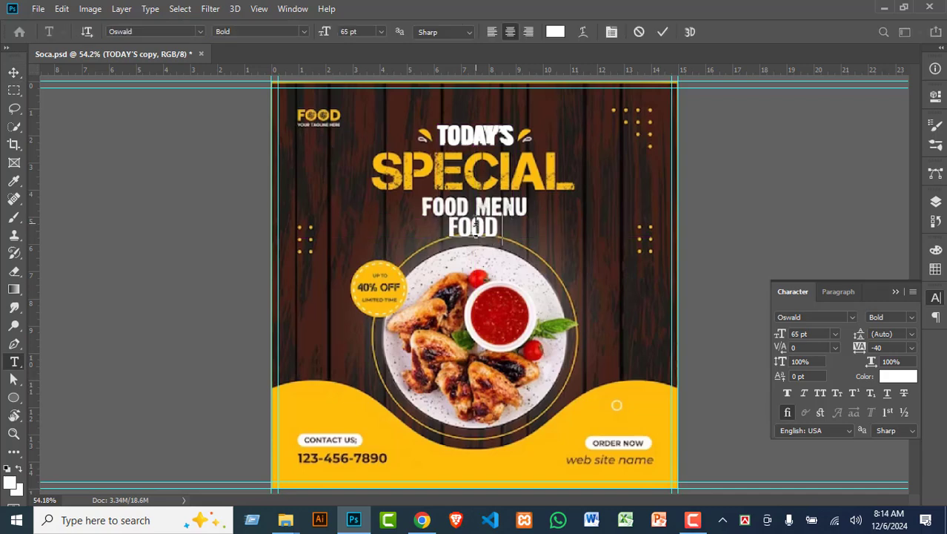
pyautogui.write(' MENU')
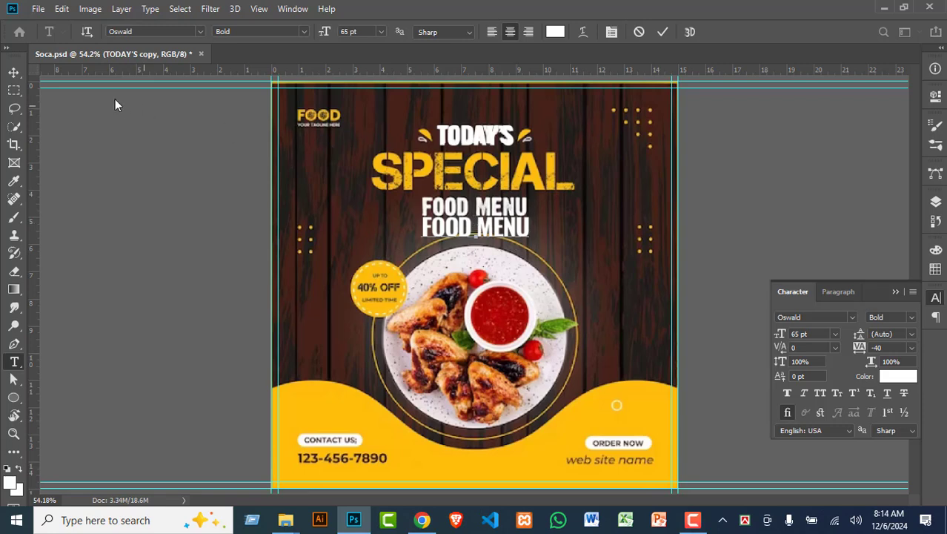
pyautogui.click(13, 72)
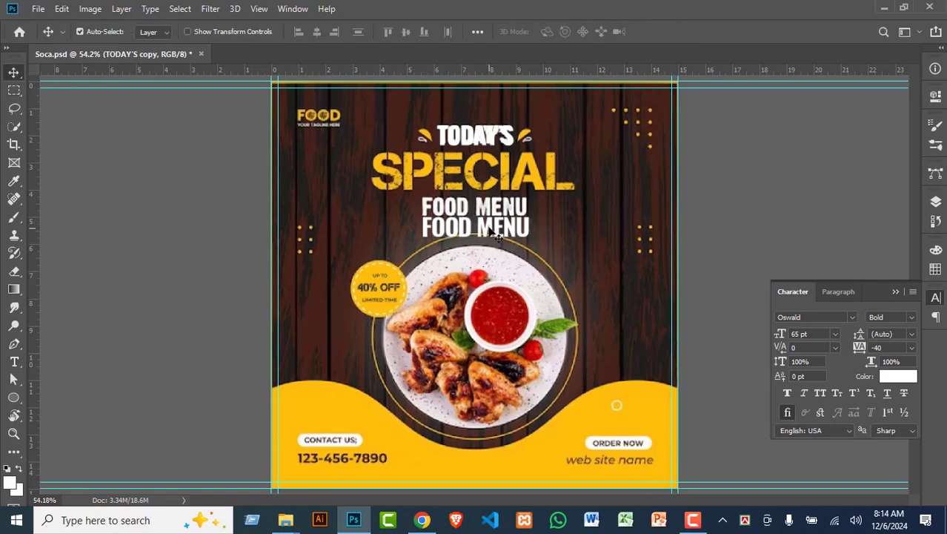
pyautogui.moveTo(493, 234); pyautogui.dragTo(482, 211)
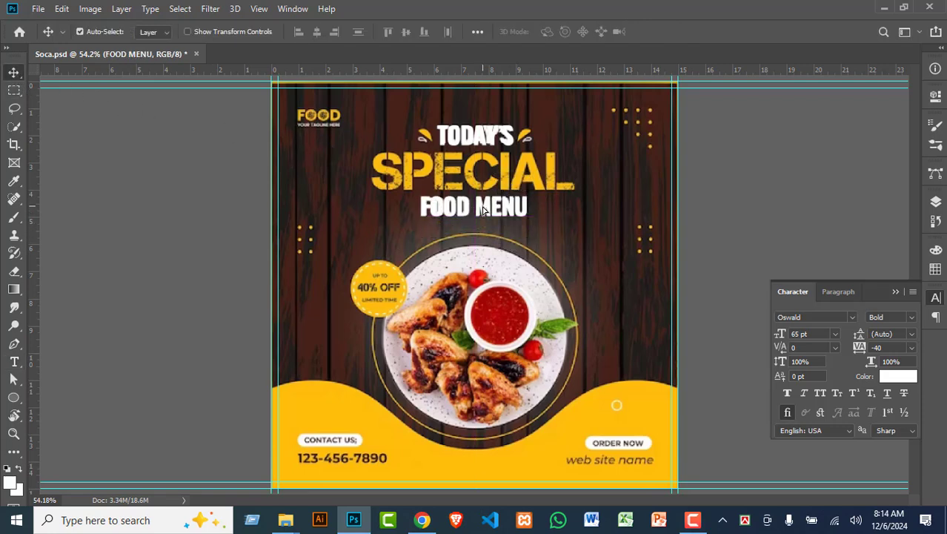
pyautogui.click(14, 361)
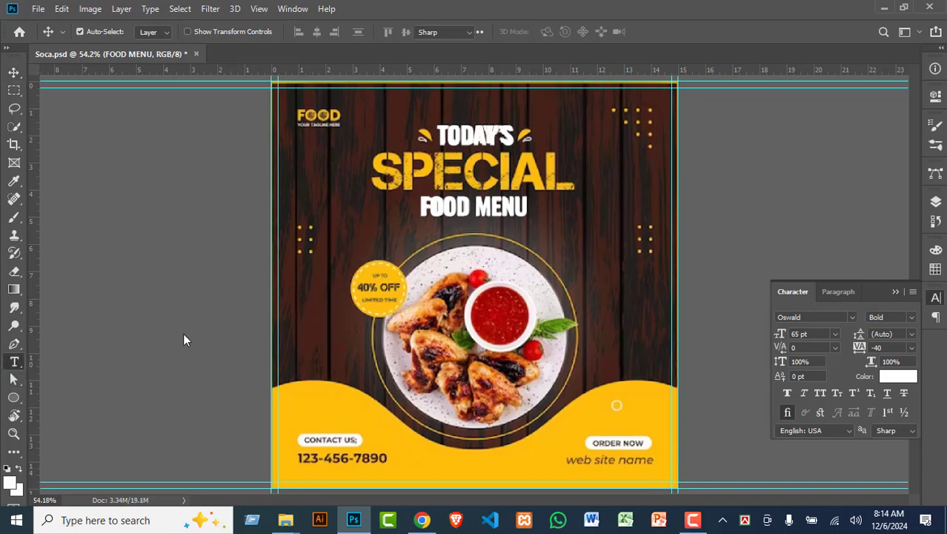
# Step: Add a SPECIAL text layer left of the plate below FOOD MENU
pyautogui.click(386, 245)
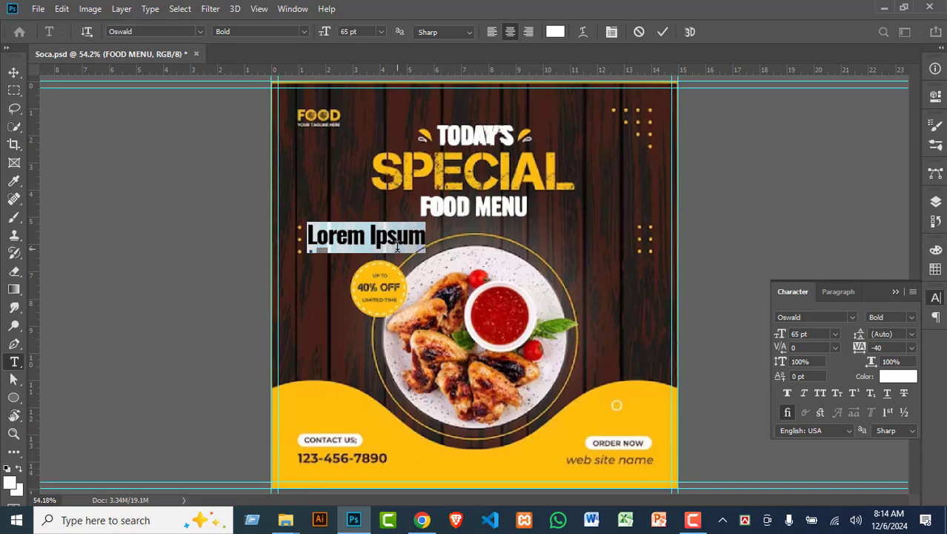
pyautogui.write('S')
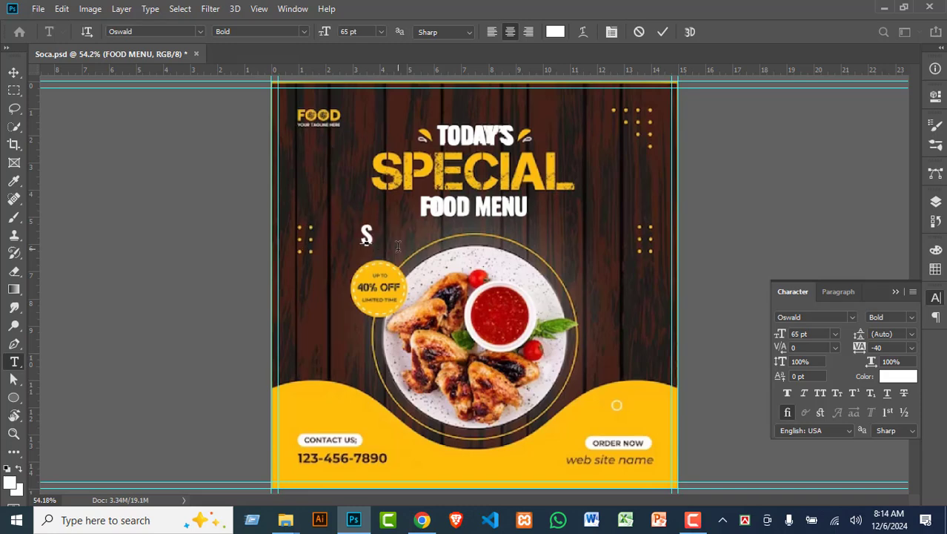
pyautogui.write('PE')
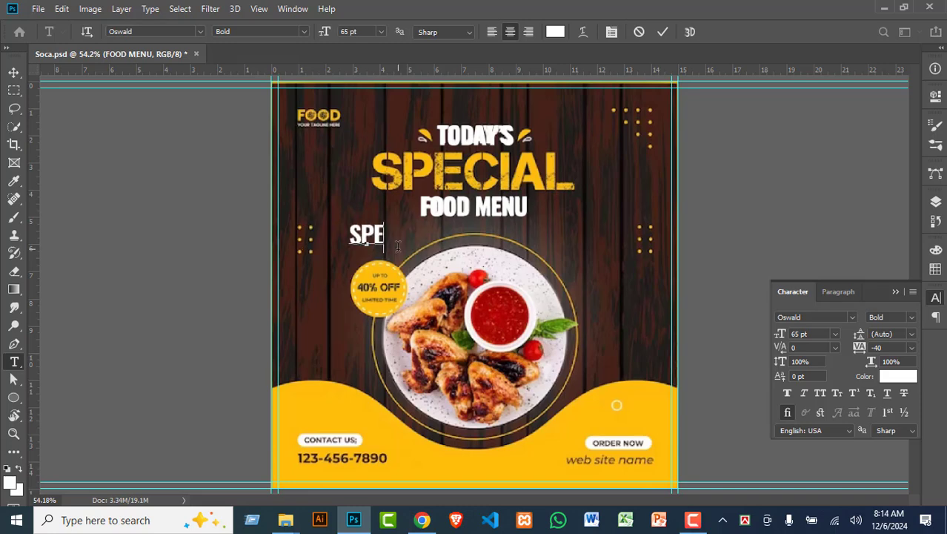
pyautogui.write('CIAL')
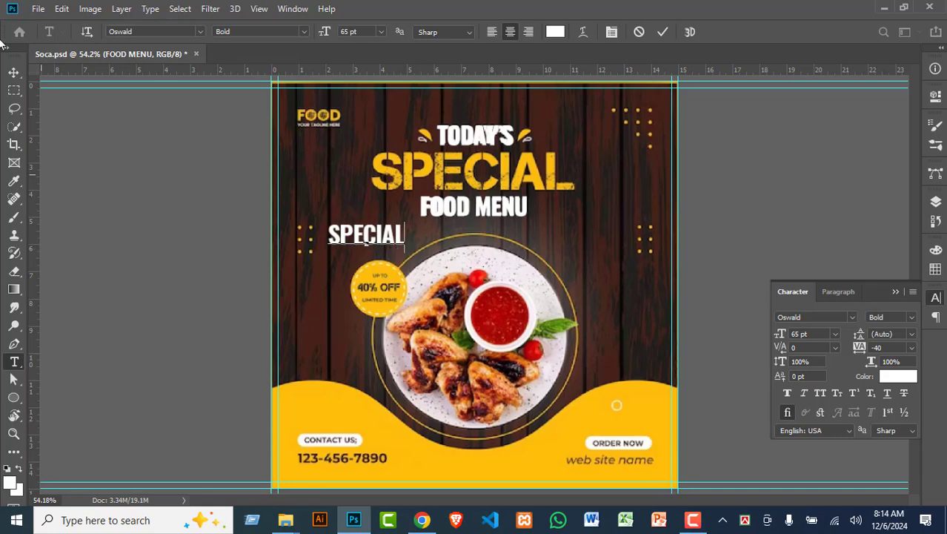
pyautogui.click(10, 72)
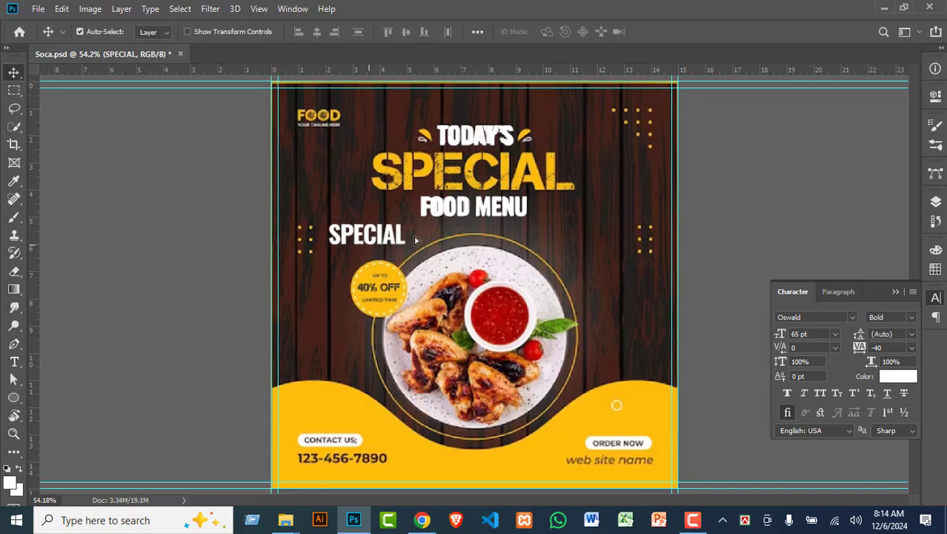
pyautogui.hotkey('ctrl', 'v')
pyautogui.hotkey('ctrl', 'z')
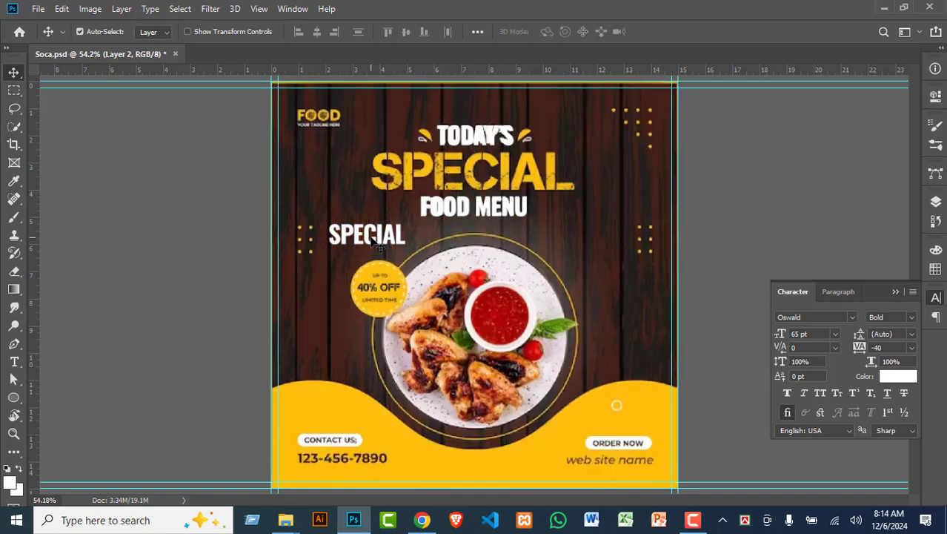
pyautogui.moveTo(373, 238); pyautogui.dragTo(403, 242)
# Step: Set SPECIAL in the Bamtang Alpaca Feroz Fajadita font
pyautogui.press('t')
pyautogui.doubleClick(405, 247)
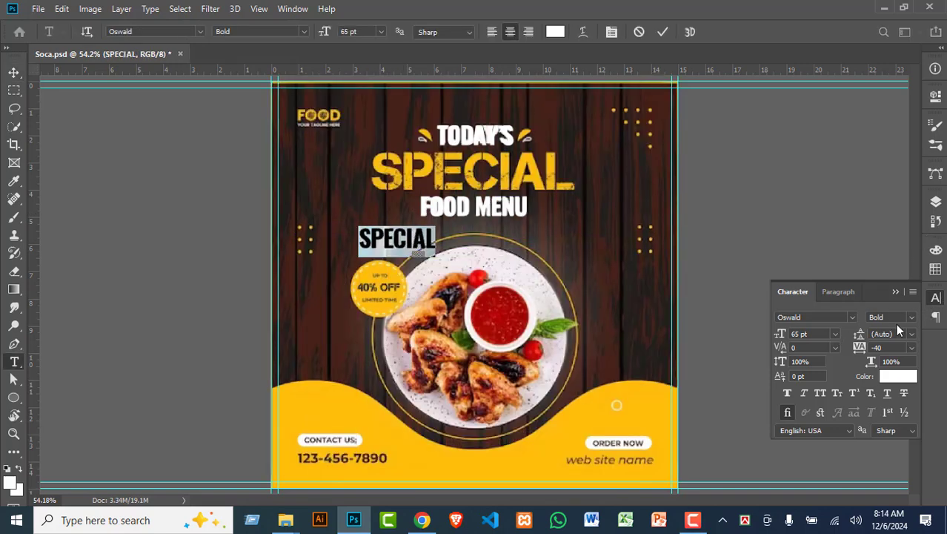
pyautogui.click(851, 317)
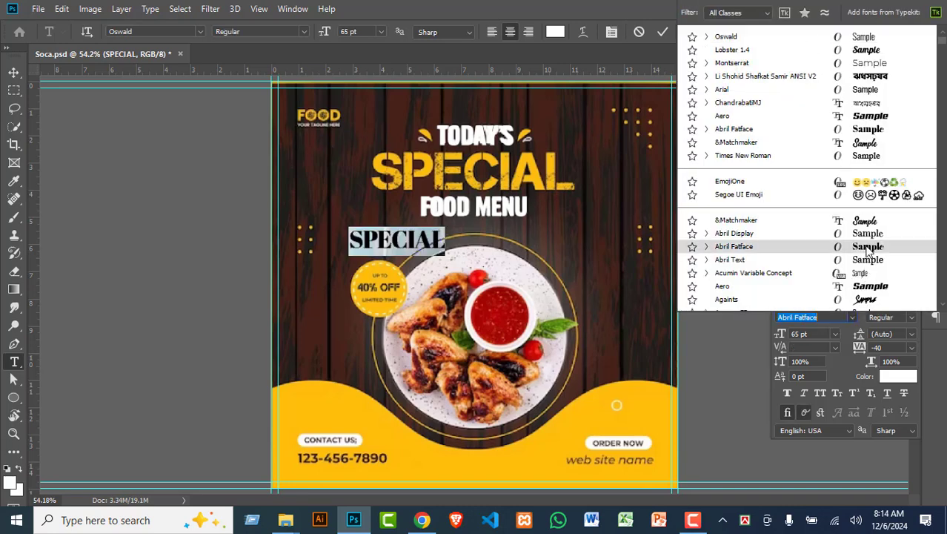
pyautogui.scroll(-3, 868, 252)
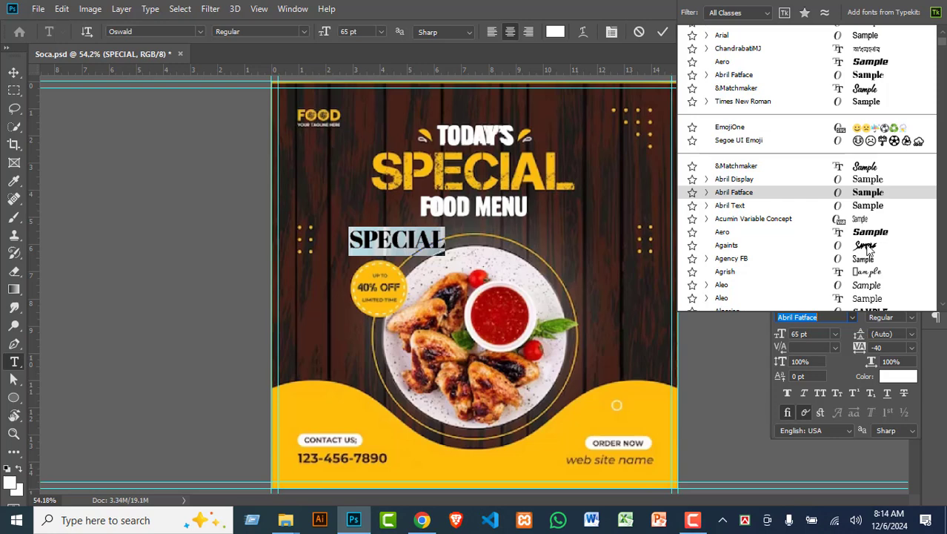
pyautogui.scroll(-5, 869, 251)
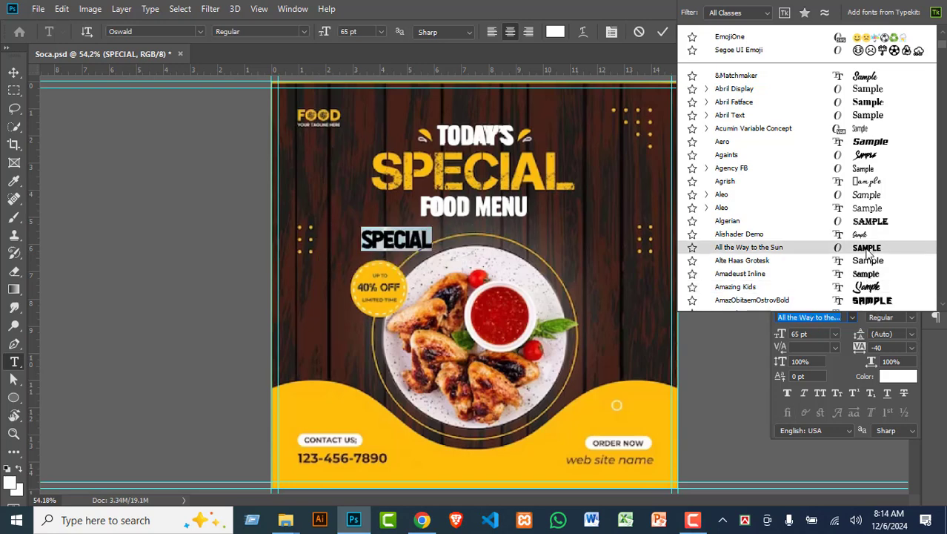
pyautogui.scroll(-1, 867, 252)
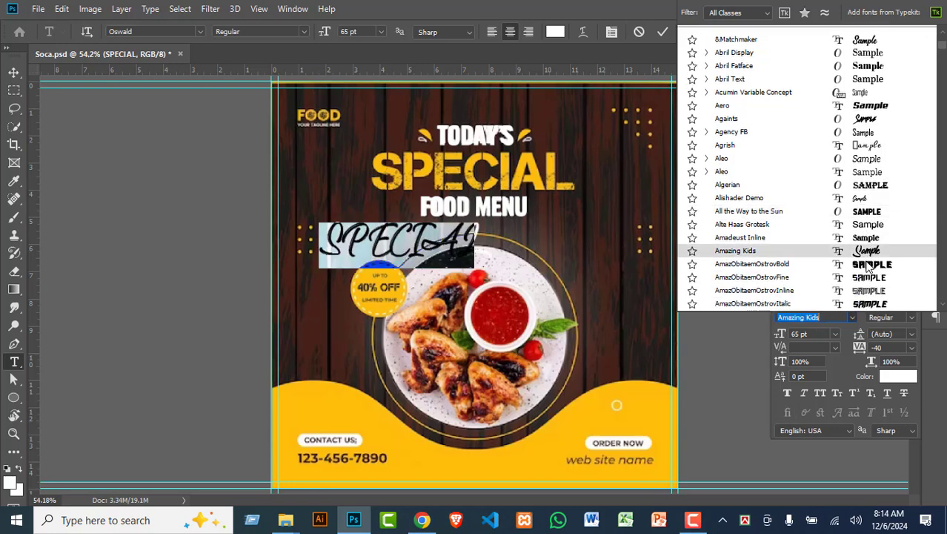
pyautogui.scroll(-3, 868, 265)
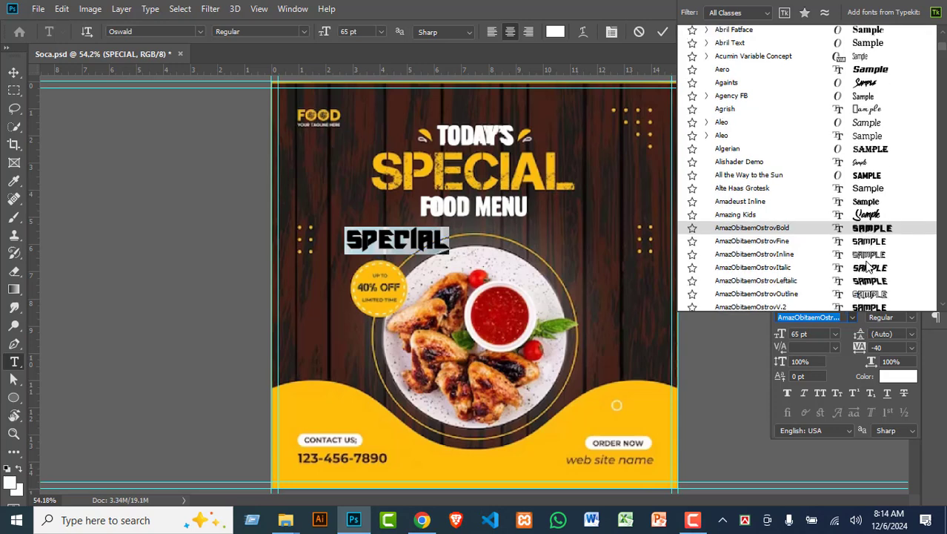
pyautogui.scroll(-1, 870, 266)
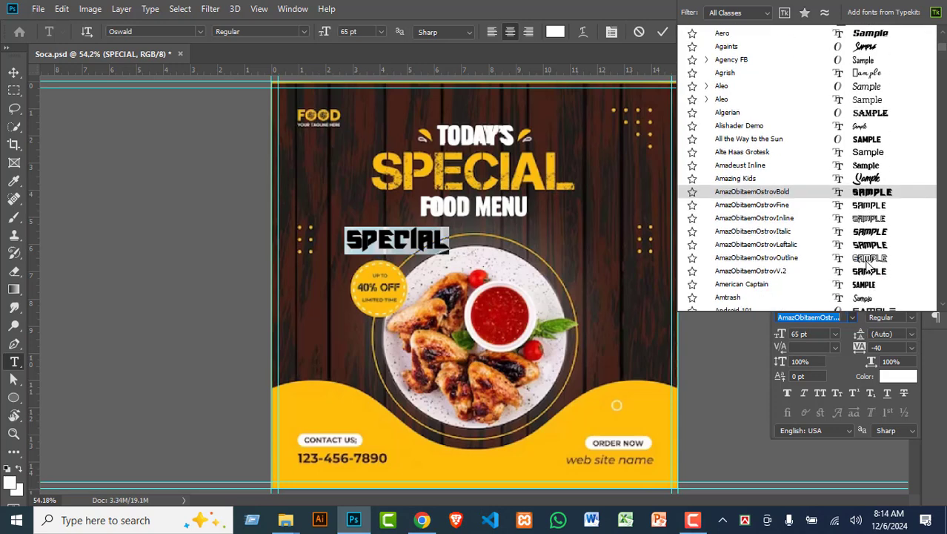
pyautogui.scroll(-5, 871, 267)
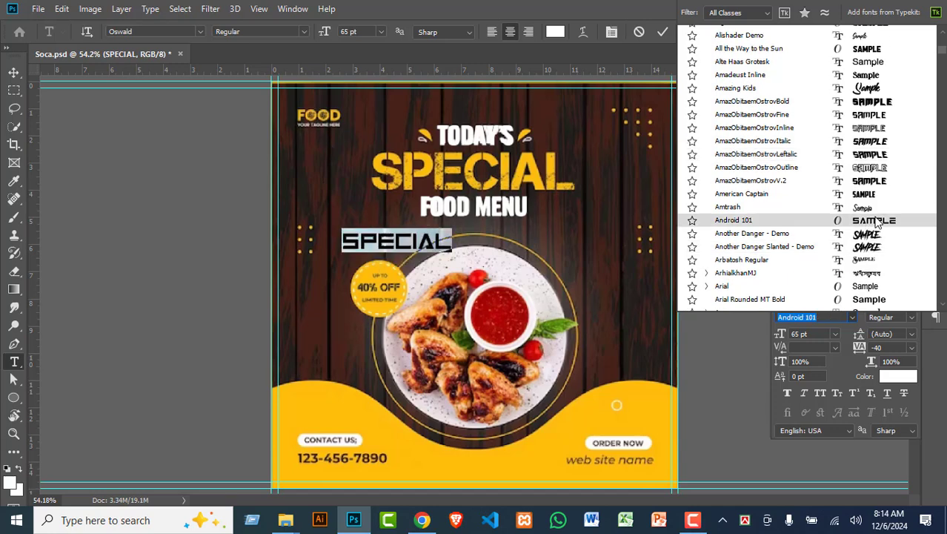
pyautogui.scroll(-5, 875, 225)
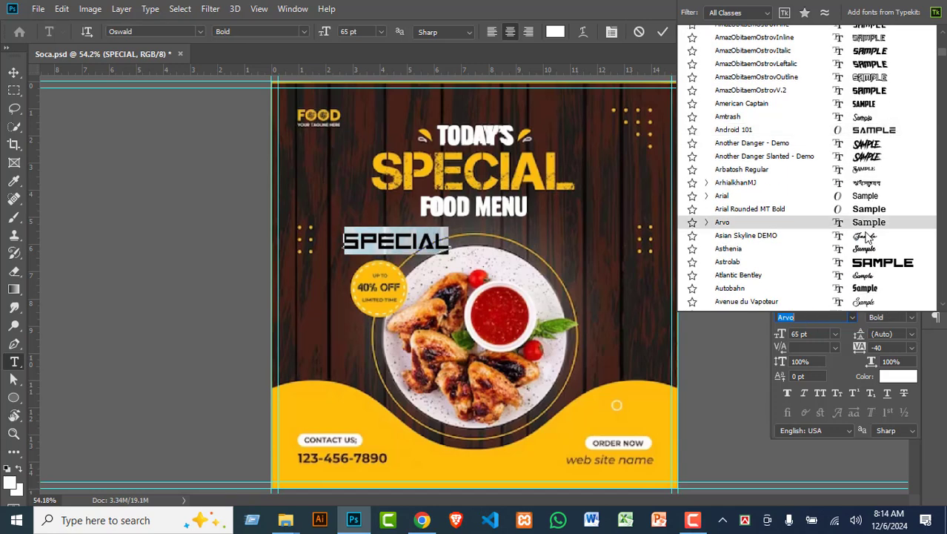
pyautogui.scroll(-1, 867, 241)
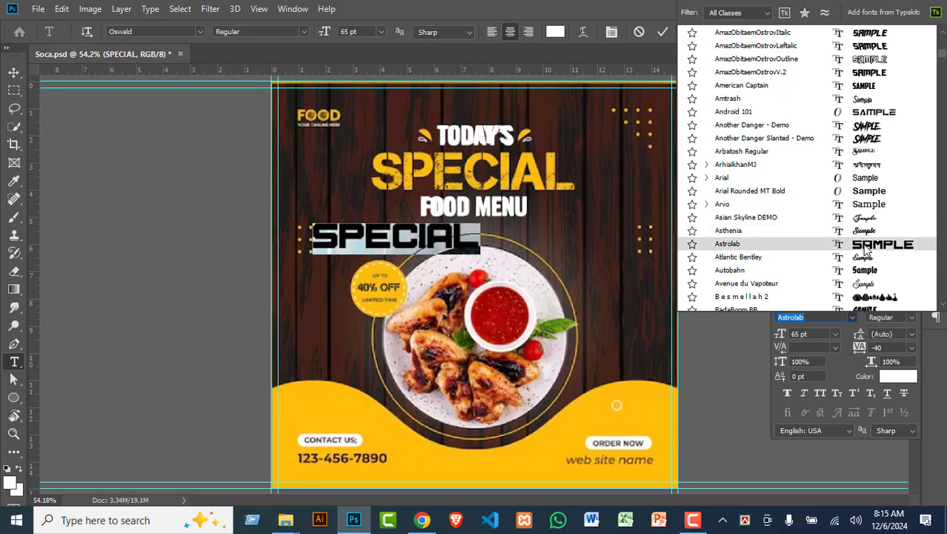
pyautogui.scroll(-8, 866, 251)
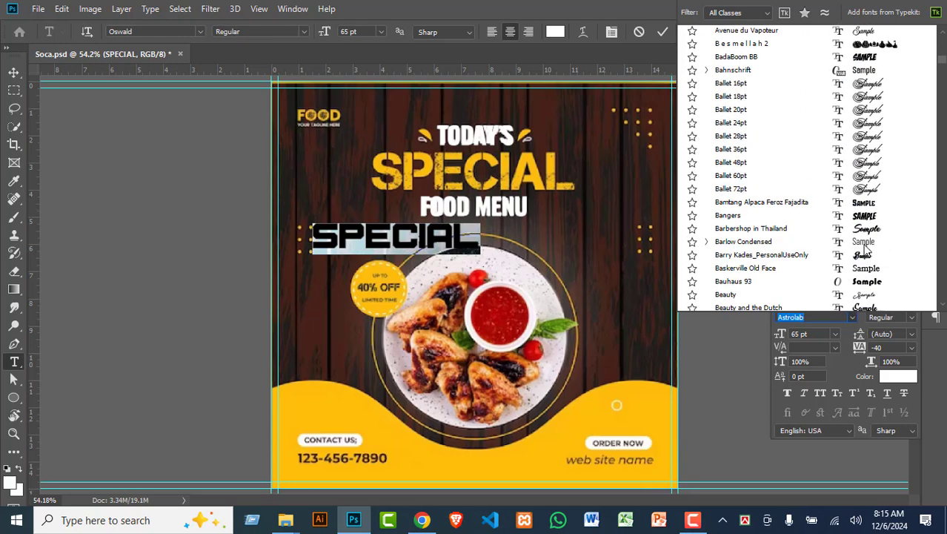
pyautogui.click(865, 205)
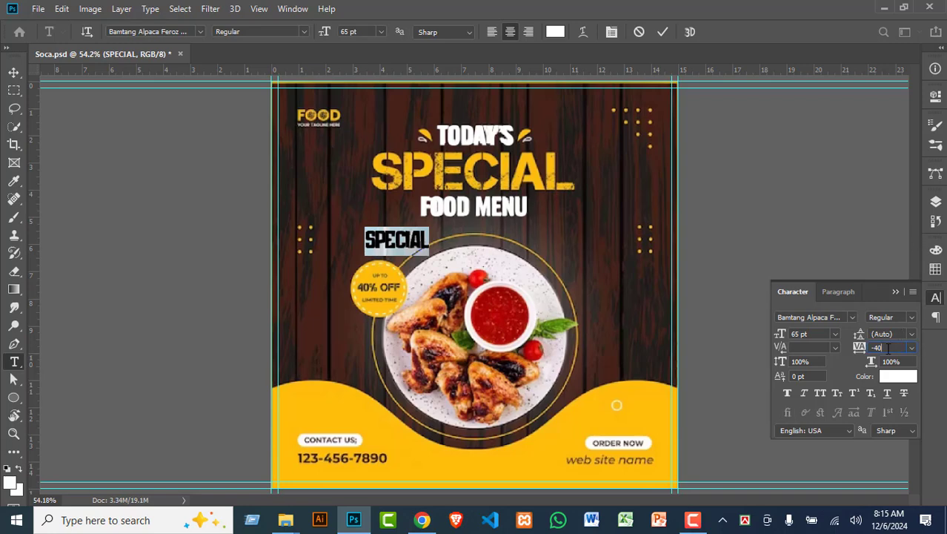
# Step: Reset SPECIAL's tracking to 0, enlarge it to 120 pt, and colour it yellow ffbe0c
pyautogui.write('0')
pyautogui.press('Return')
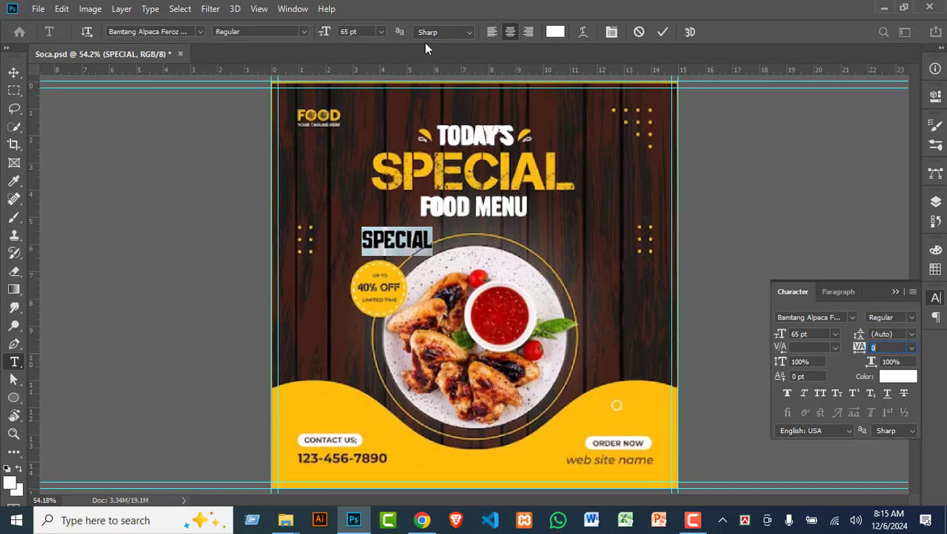
pyautogui.scroll(20, 368, 31)
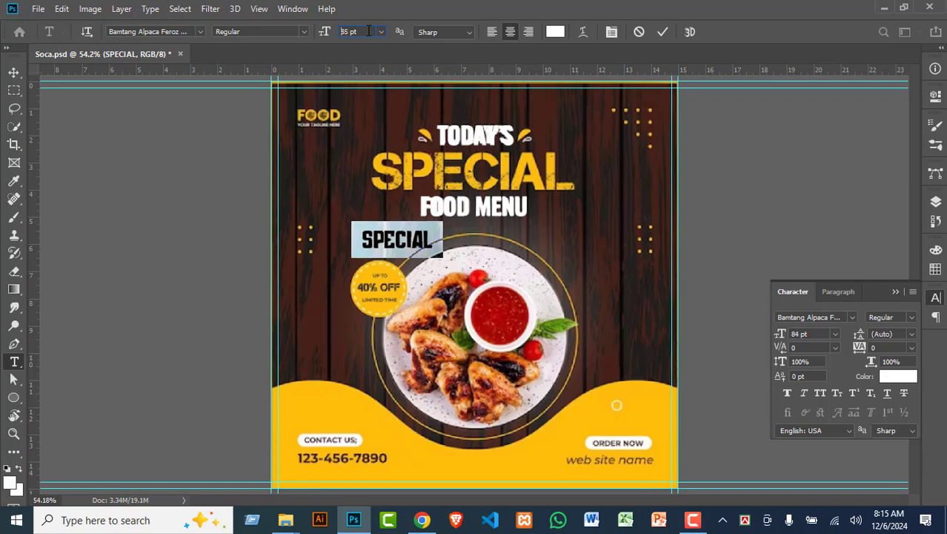
pyautogui.scroll(12, 368, 32)
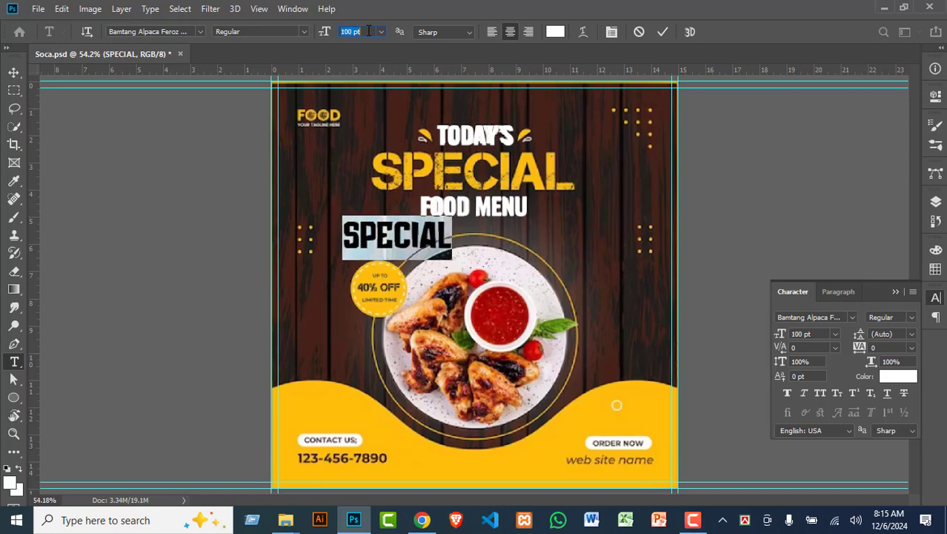
pyautogui.scroll(15, 369, 32)
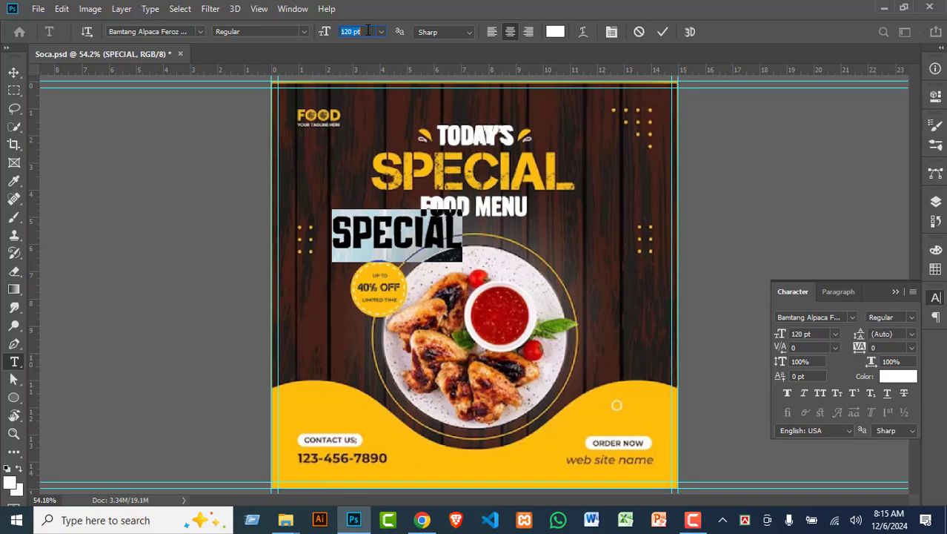
pyautogui.click(555, 35)
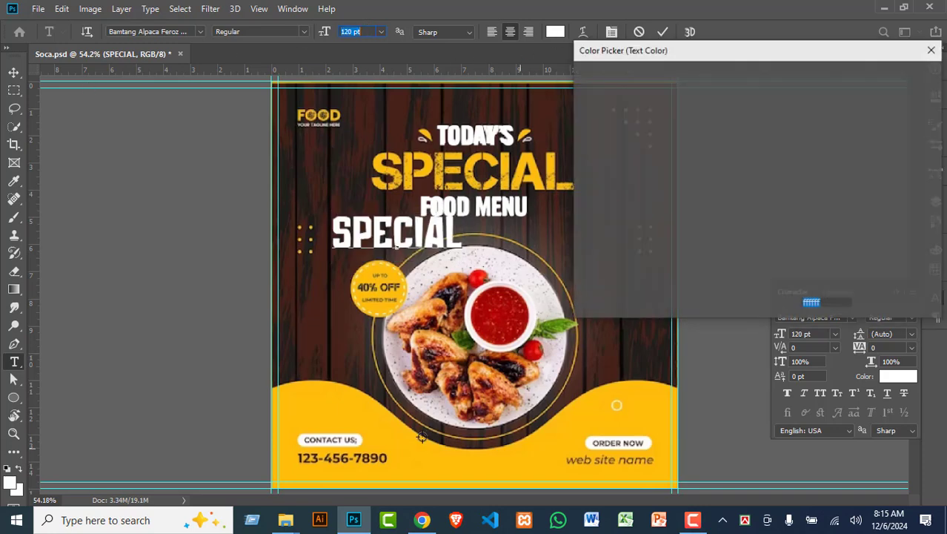
pyautogui.click(343, 412)
pyautogui.click(895, 77)
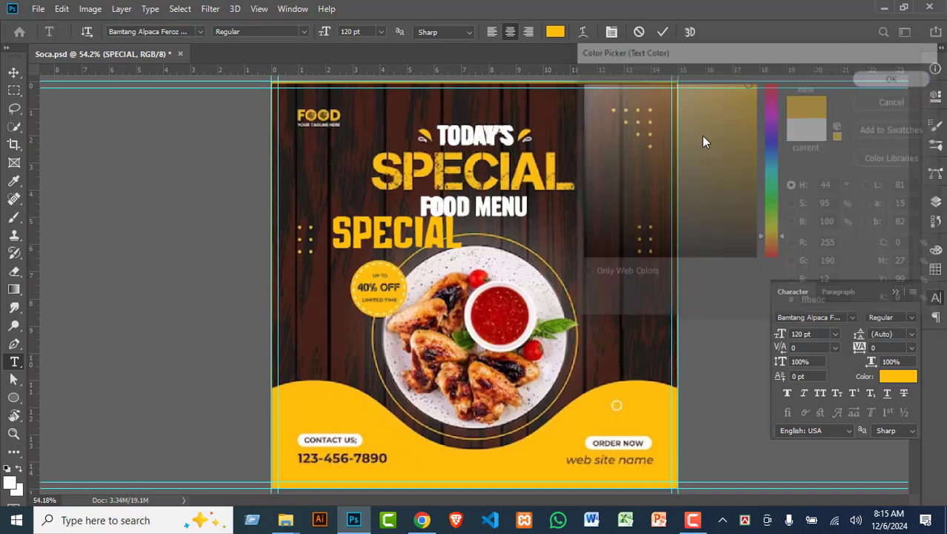
pyautogui.click(14, 72)
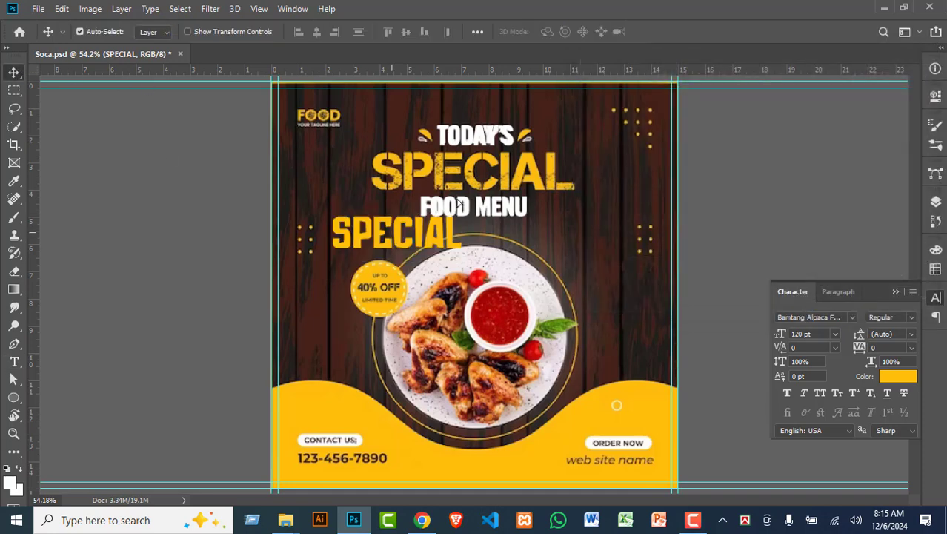
# Step: Enlarge SPECIAL to about 140 pt and move it below FOOD MENU
pyautogui.moveTo(395, 235); pyautogui.dragTo(437, 176)
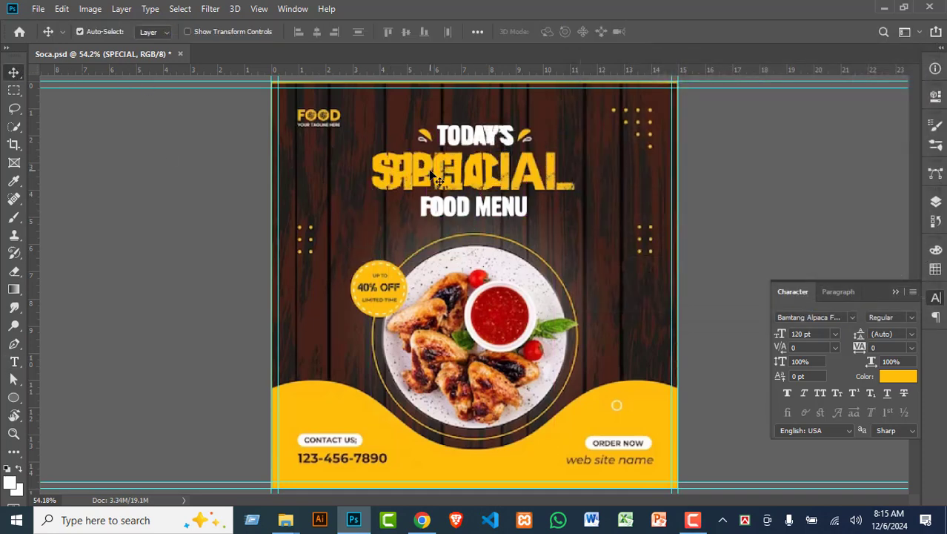
pyautogui.press('t')
pyautogui.doubleClick(460, 191)
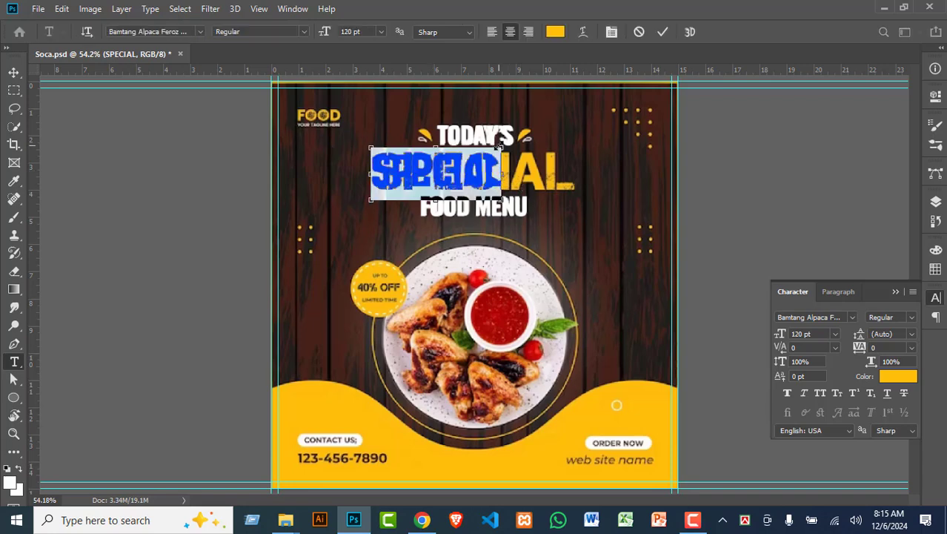
pyautogui.click(443, 175)
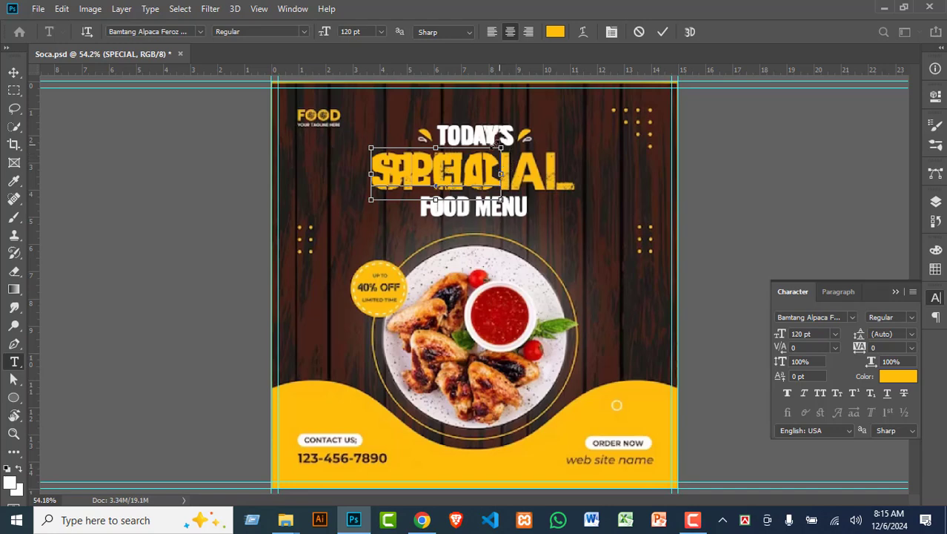
pyautogui.moveTo(499, 146); pyautogui.dragTo(580, 144)
pyautogui.click(14, 72)
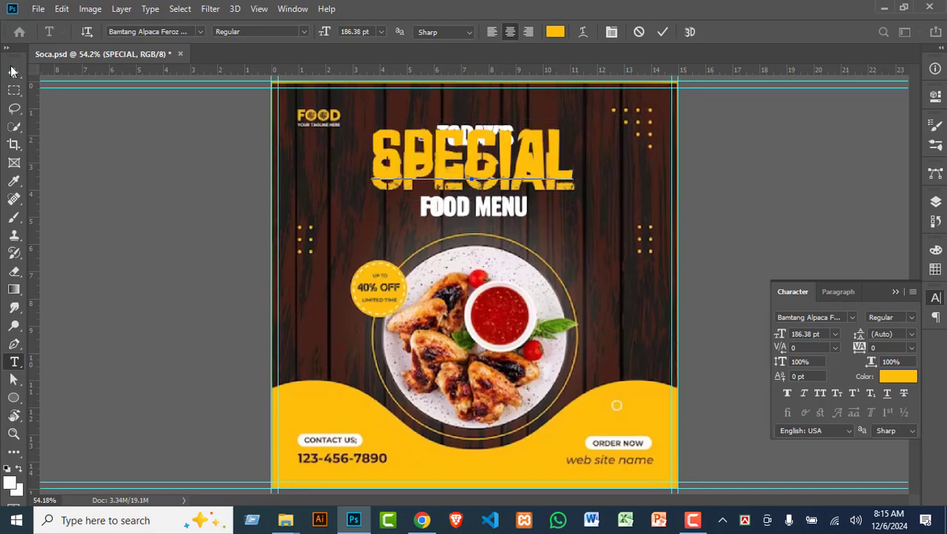
pyautogui.moveTo(487, 158); pyautogui.dragTo(481, 244)
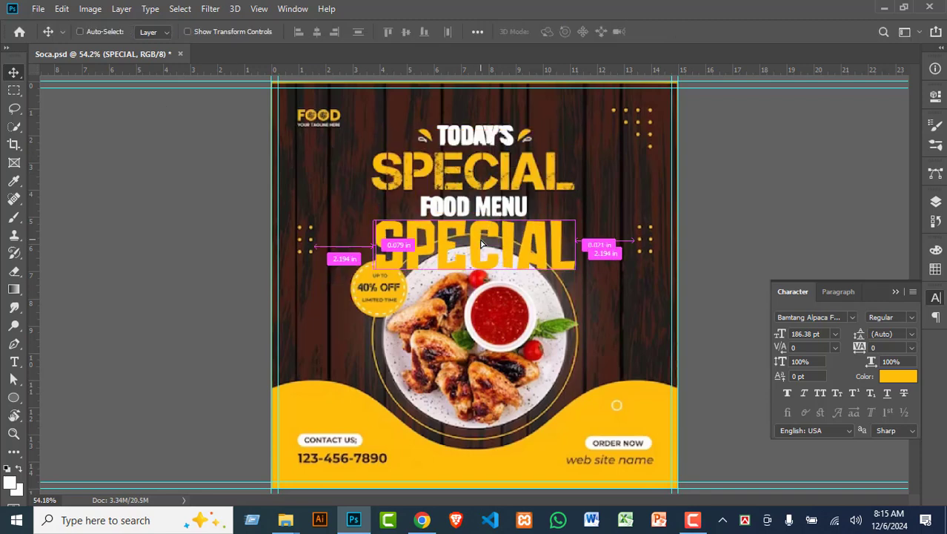
# Step: Scale SPECIAL to about 92% with 75% height and lay it over the reference title
pyautogui.hotkey('ctrl', 't')
pyautogui.moveTo(472, 210); pyautogui.dragTo(473, 216)
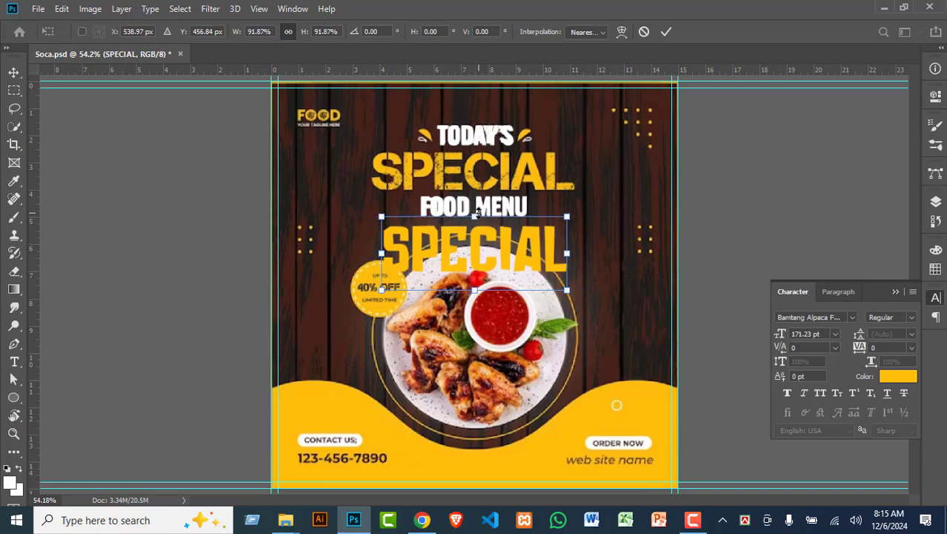
pyautogui.moveTo(478, 212); pyautogui.dragTo(480, 221)
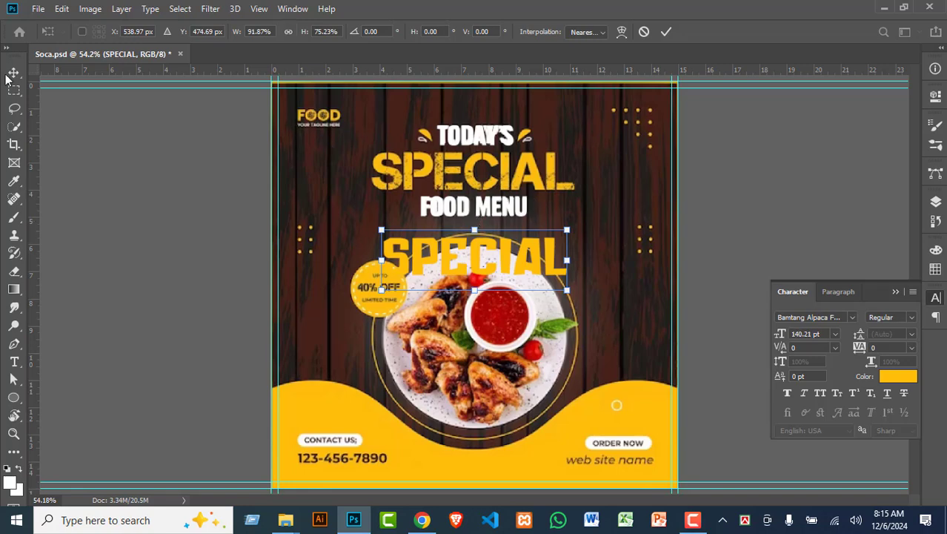
pyautogui.press('Return')
pyautogui.moveTo(444, 243); pyautogui.dragTo(465, 168)
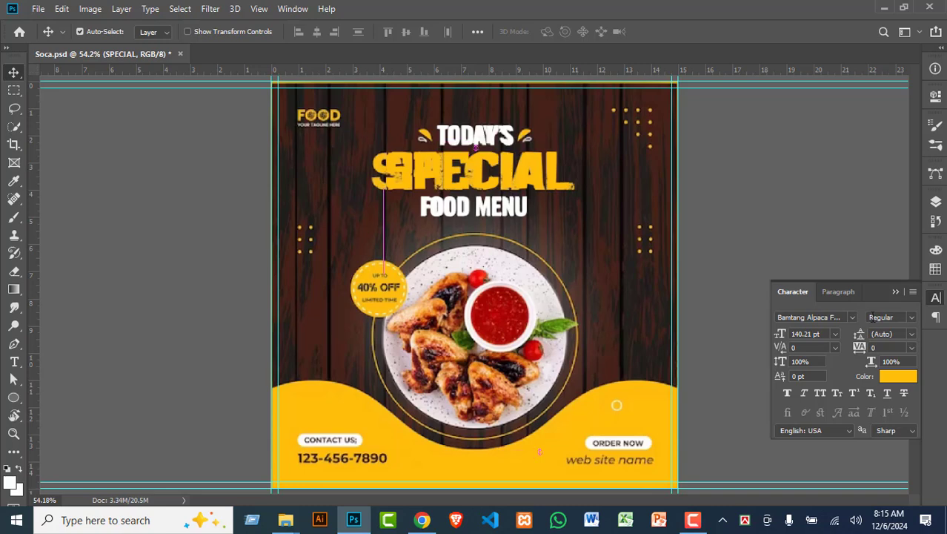
# Step: Hide the reference Layer 2, then centre TODAY'S and FOOD MENU on SPECIAL
pyautogui.click(935, 202)
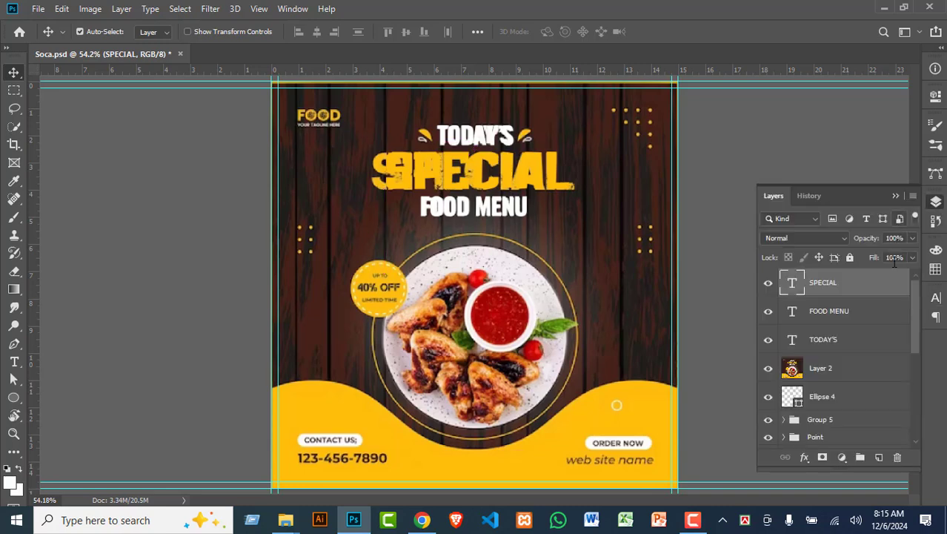
pyautogui.click(769, 369)
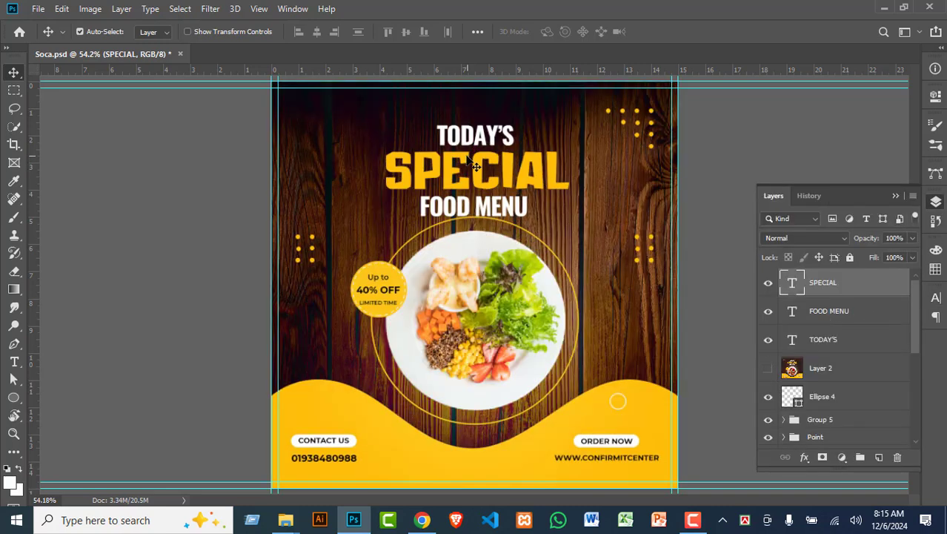
pyautogui.moveTo(466, 164)
pyautogui.mouseDown()
pyautogui.moveTo(484, 166)
pyautogui.moveTo(475, 166)
pyautogui.mouseUp()
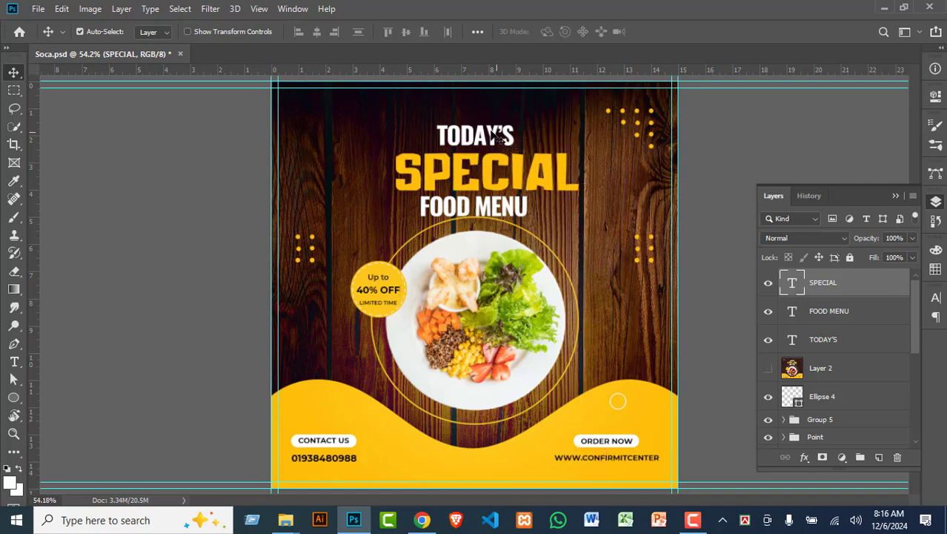
pyautogui.keyDown('shift'); pyautogui.click(835, 340); pyautogui.keyUp('shift')
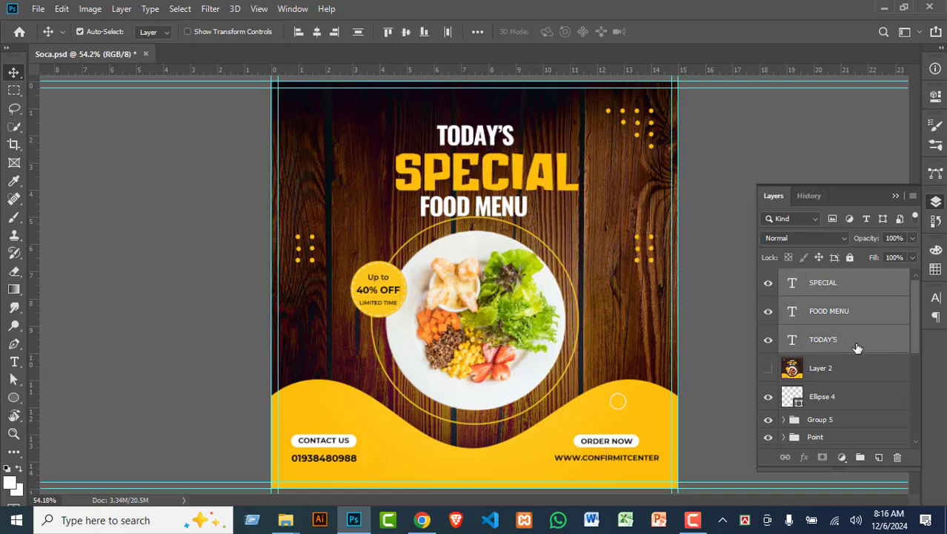
pyautogui.click(317, 31)
# Step: Group the three headline texts as Group 6, centre it on the canvas, and nudge it up
pyautogui.hotkey('ctrl', 'g')
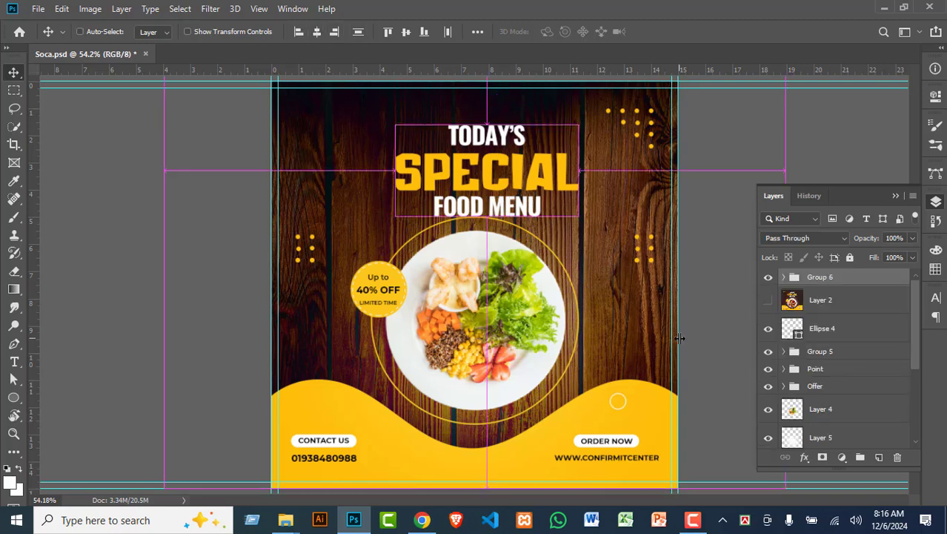
pyautogui.hotkey('ctrl', 'a')
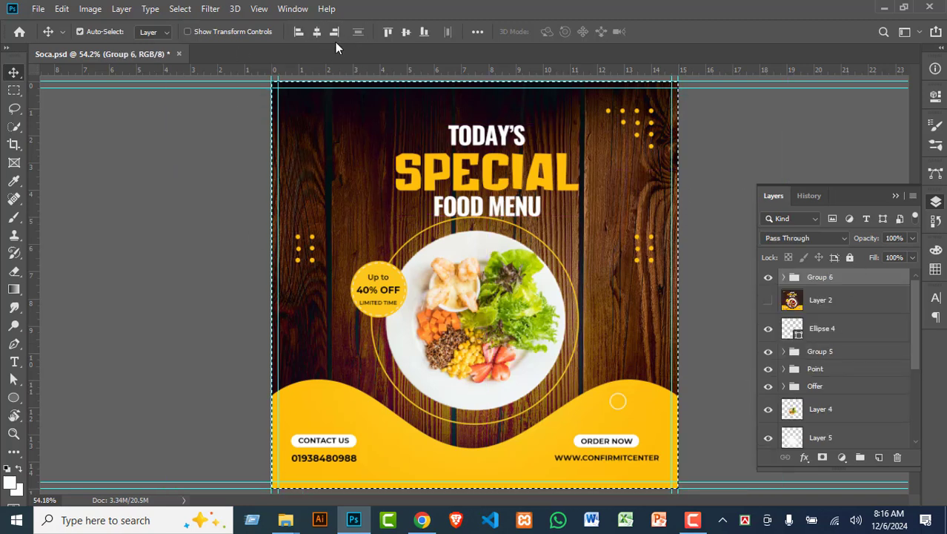
pyautogui.click(317, 32)
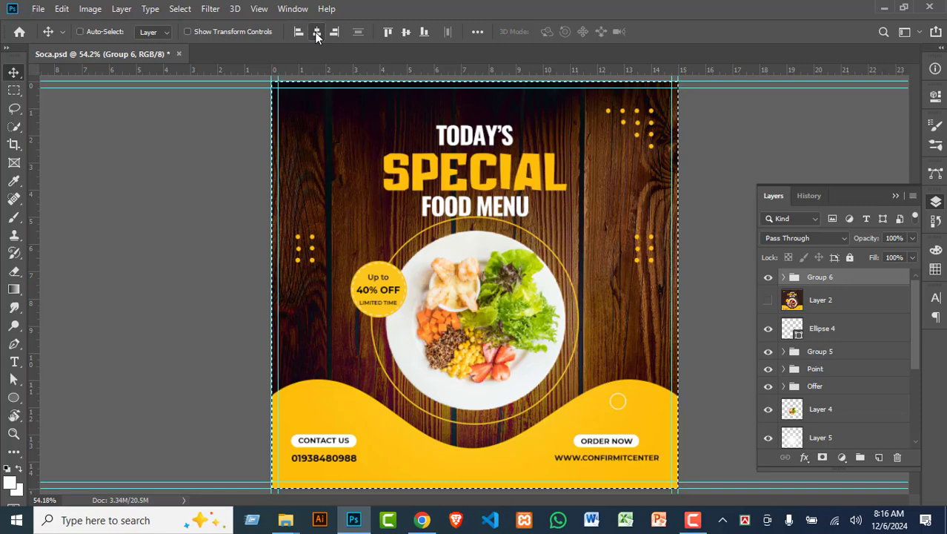
pyautogui.hotkey('ctrl', 'd')
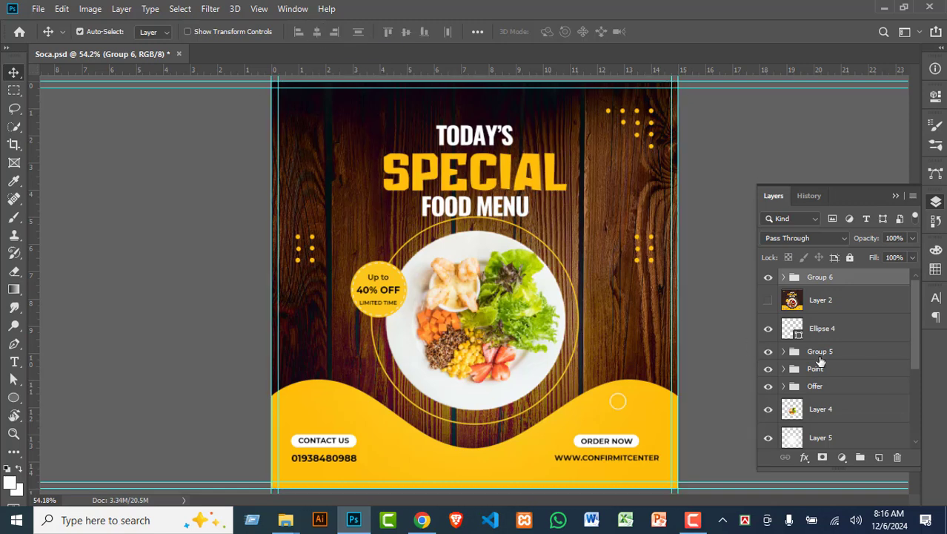
pyautogui.hotkey('shift', 'Up')
pyautogui.hotkey('shift', 'Up')
pyautogui.hotkey('shift', 'Up')
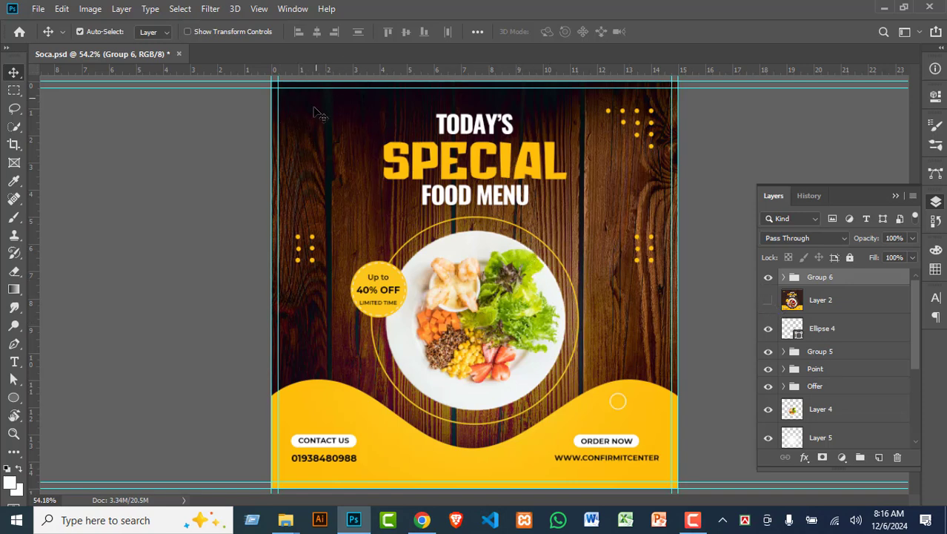
# Step: Move reference Layer 2 above Group 6 and toggle it twice to compare, leaving it hidden
pyautogui.scroll(-2, 509, 331)
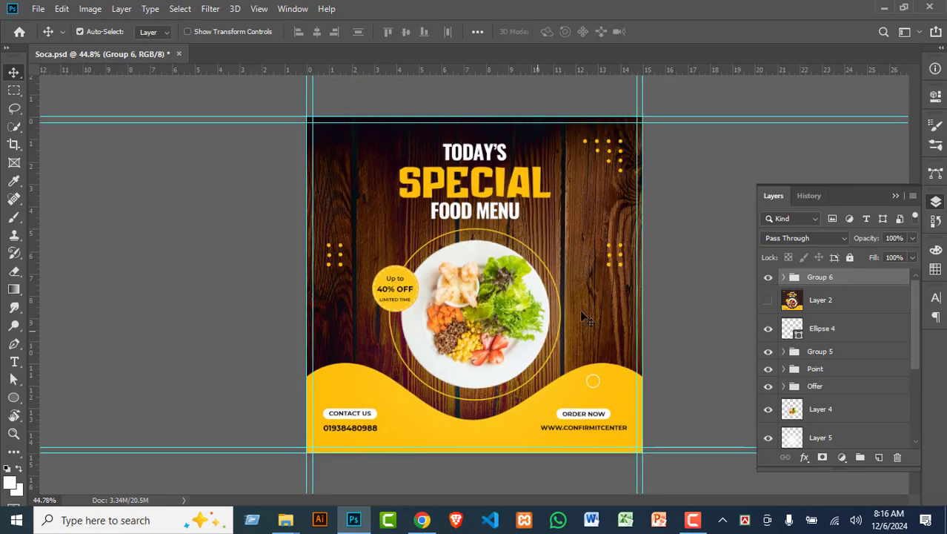
pyautogui.moveTo(869, 306); pyautogui.dragTo(849, 270)
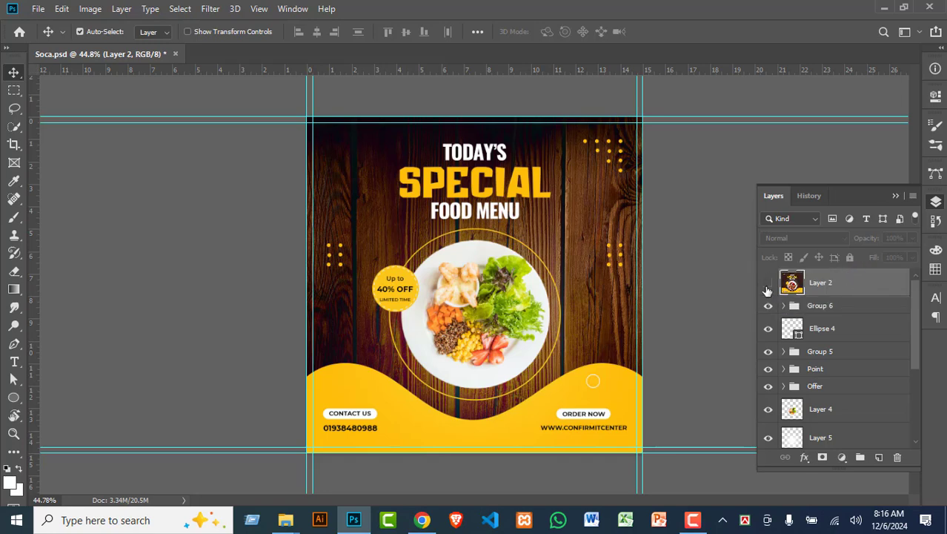
pyautogui.click(768, 284)
pyautogui.click(768, 286)
pyautogui.click(768, 285)
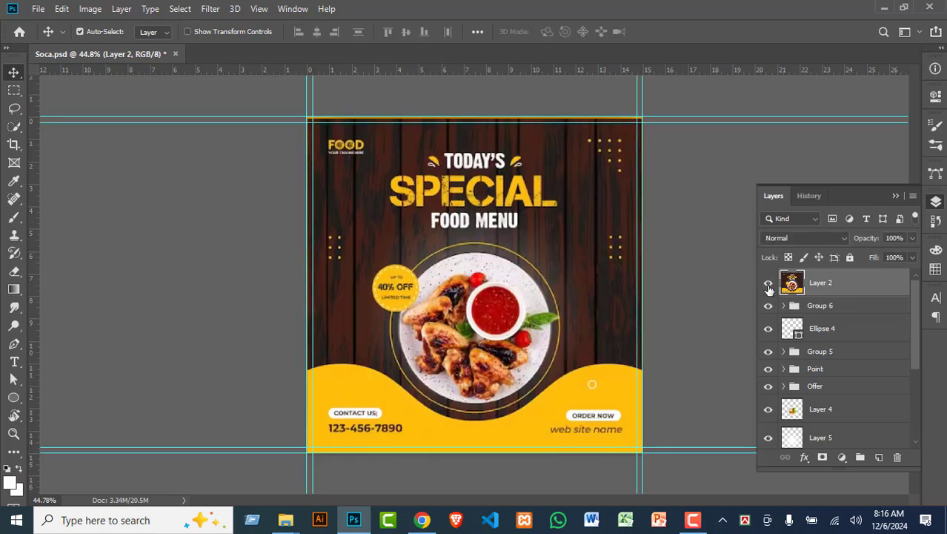
pyautogui.click(768, 286)
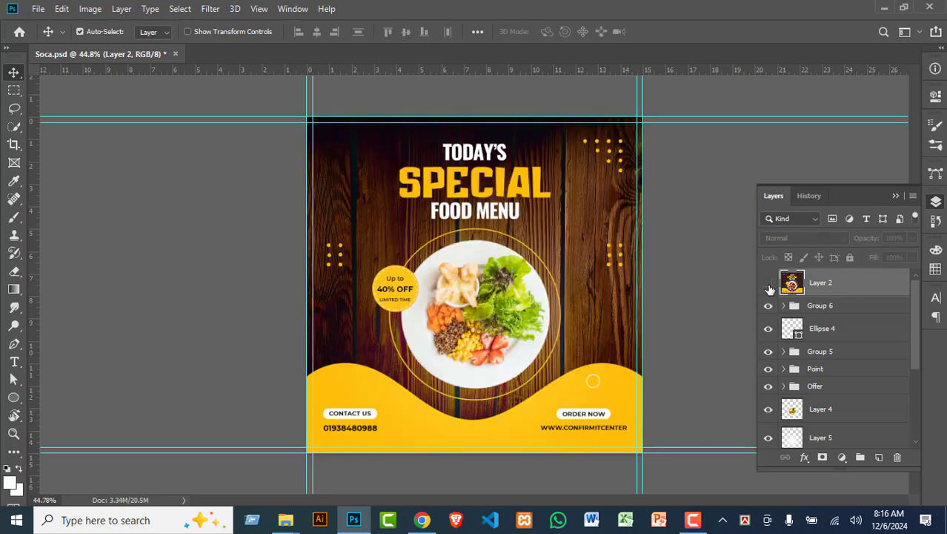